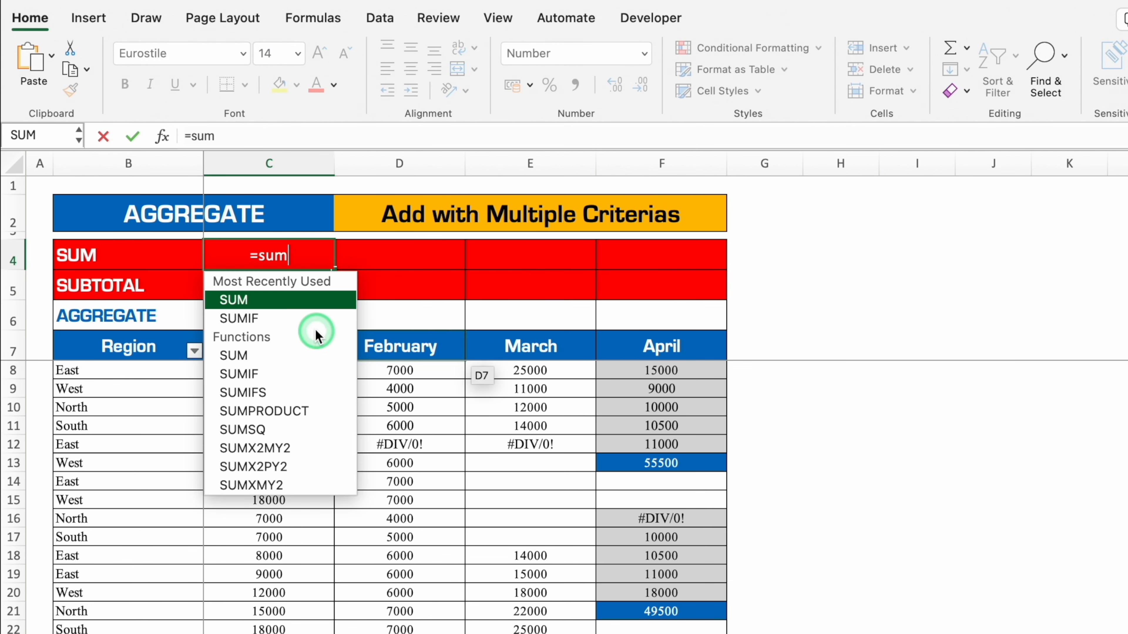
- Enter =SUM(C8:C31) in C4 to total the January column with the SUM function
{"action": "double_click", "coordinate": [305, 302]}
{"action": "left_click_drag", "start_coordinate": [297, 370], "coordinate": [297, 632]}
{"action": "type", "text": ")"}
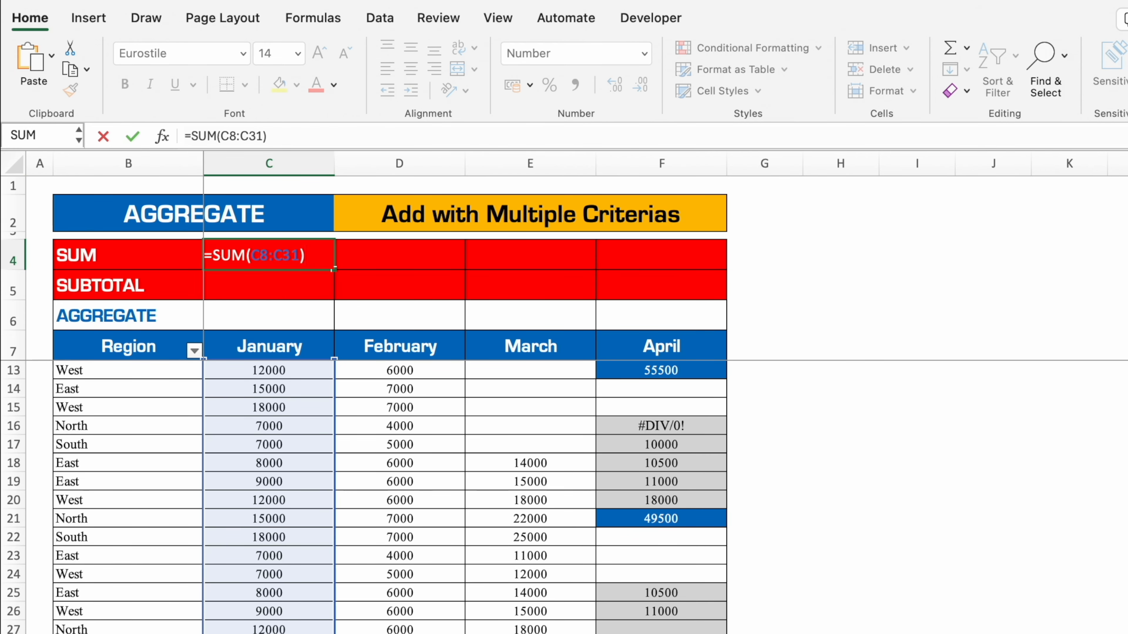
{"action": "key", "text": "Return"}
{"action": "scroll", "coordinate": [316, 253], "scroll_direction": "up", "scroll_amount": 3}
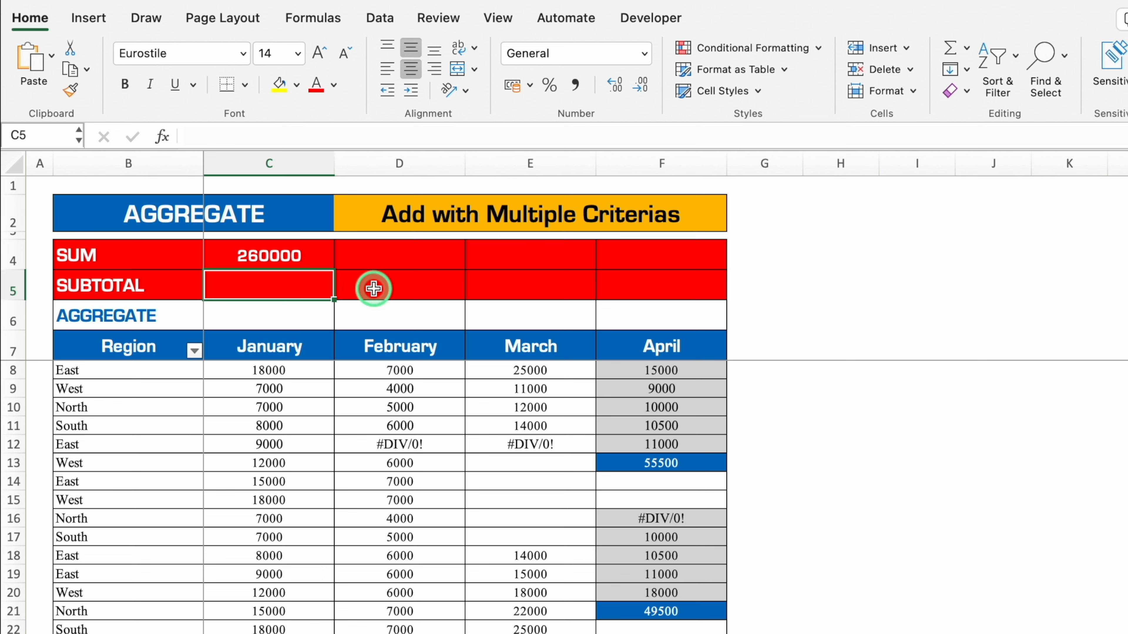
- Enter a SUBTOTAL formula in C5 with function 9 (SUM) over the January values C8:C31
{"action": "type", "text": "=sub"}
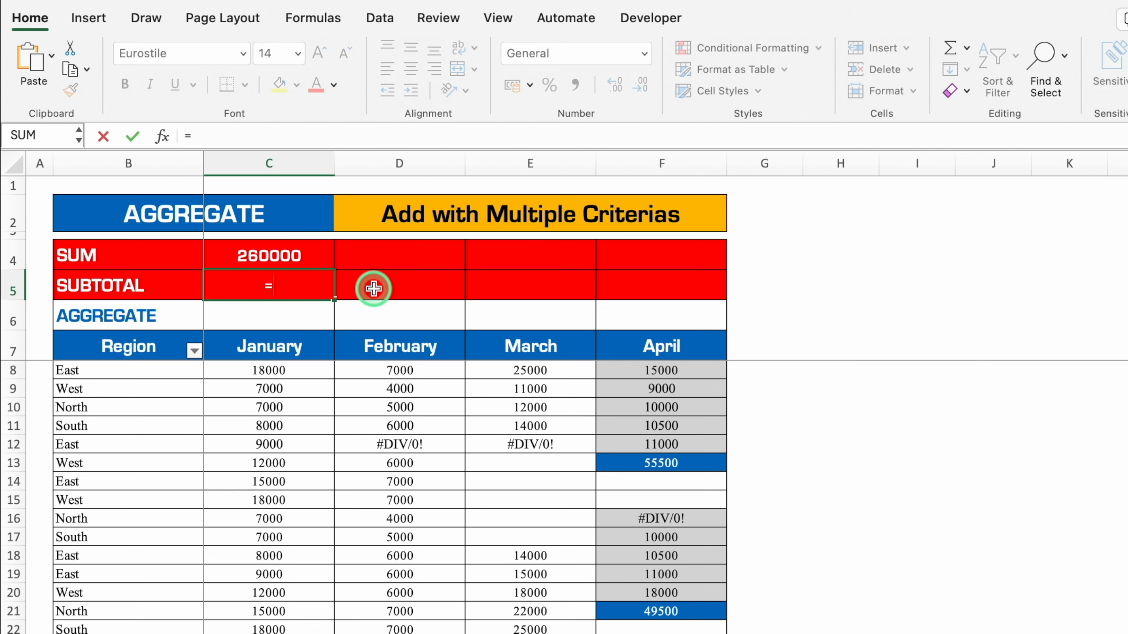
{"action": "double_click", "coordinate": [287, 348]}
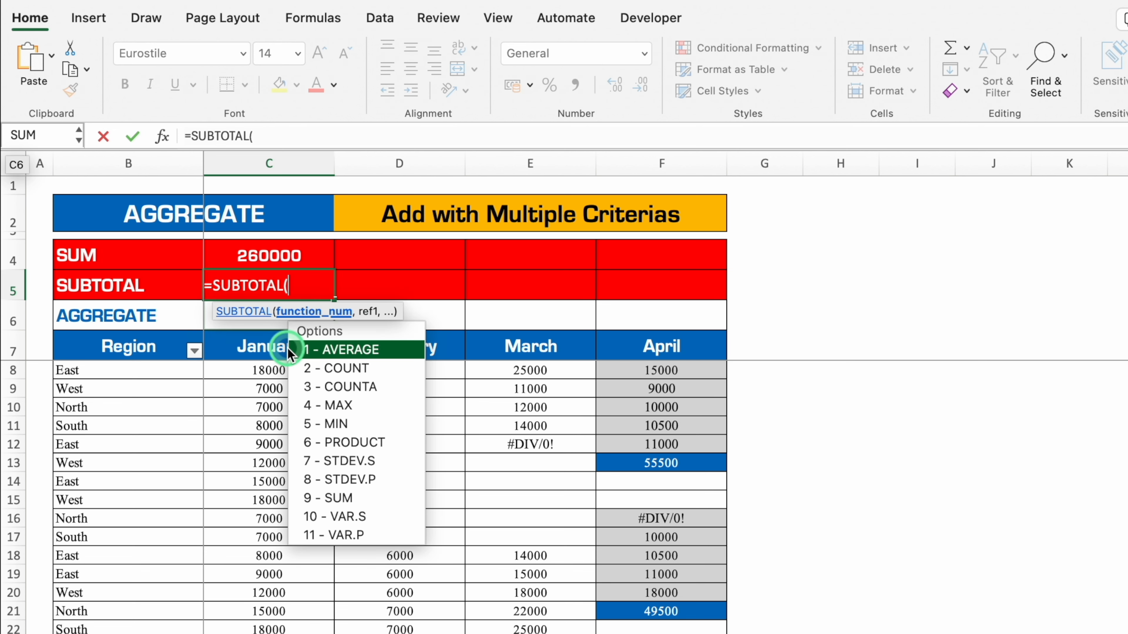
{"action": "left_click", "coordinate": [382, 339]}
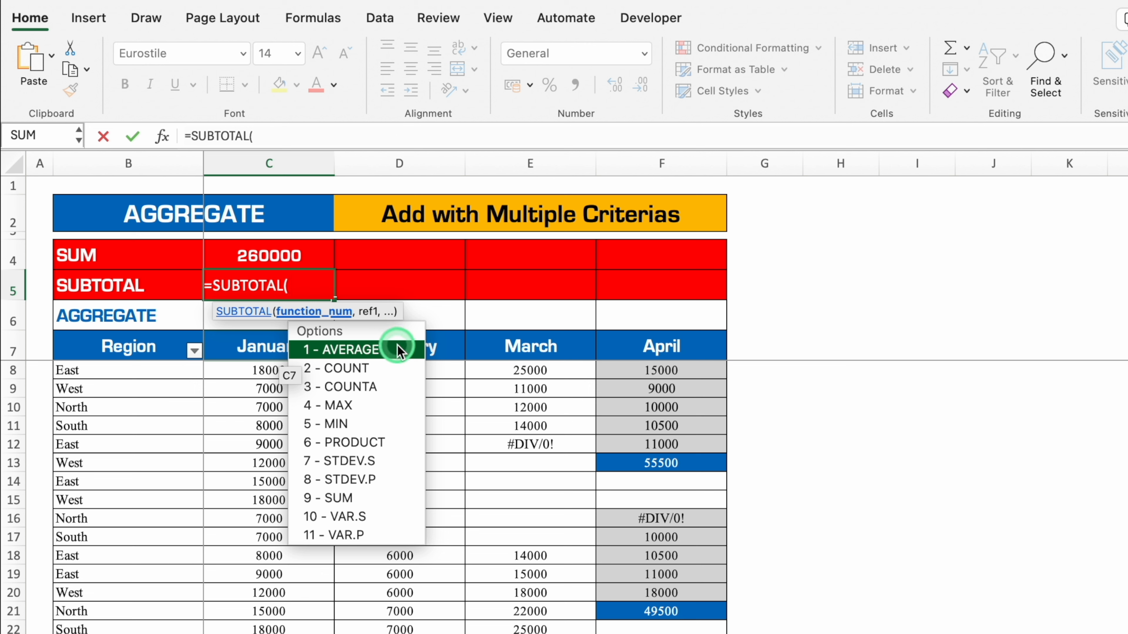
{"action": "double_click", "coordinate": [393, 498]}
{"action": "type", "text": ","}
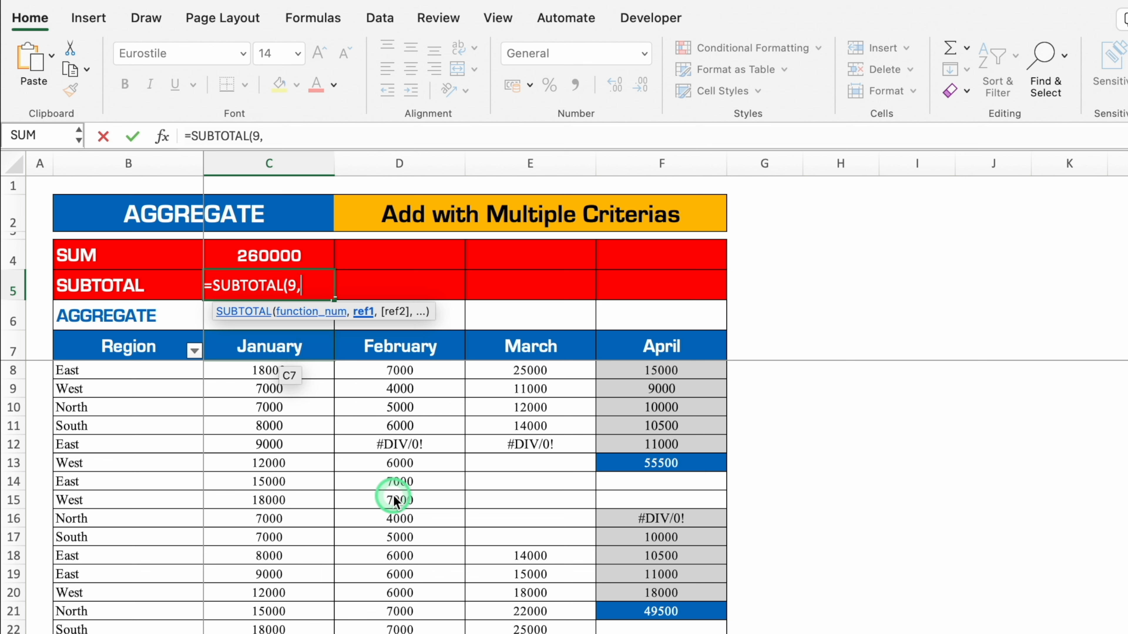
{"action": "left_click_drag", "start_coordinate": [269, 370], "coordinate": [275, 633]}
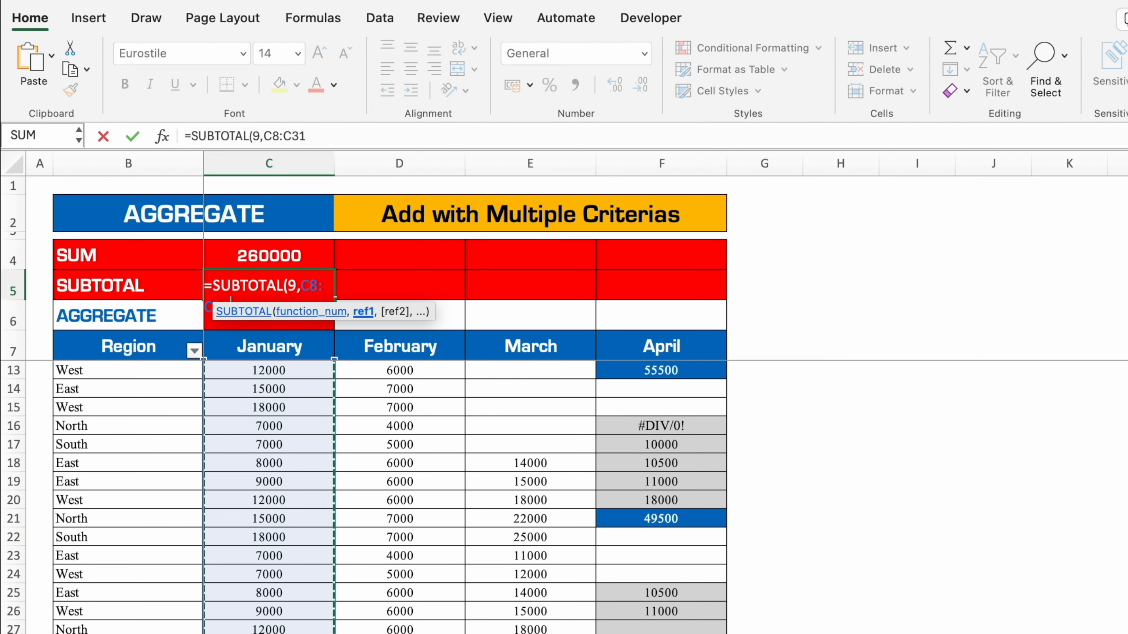
{"action": "key", "text": "Return"}
{"action": "scroll", "coordinate": [864, 519], "scroll_direction": "up", "scroll_amount": 3}
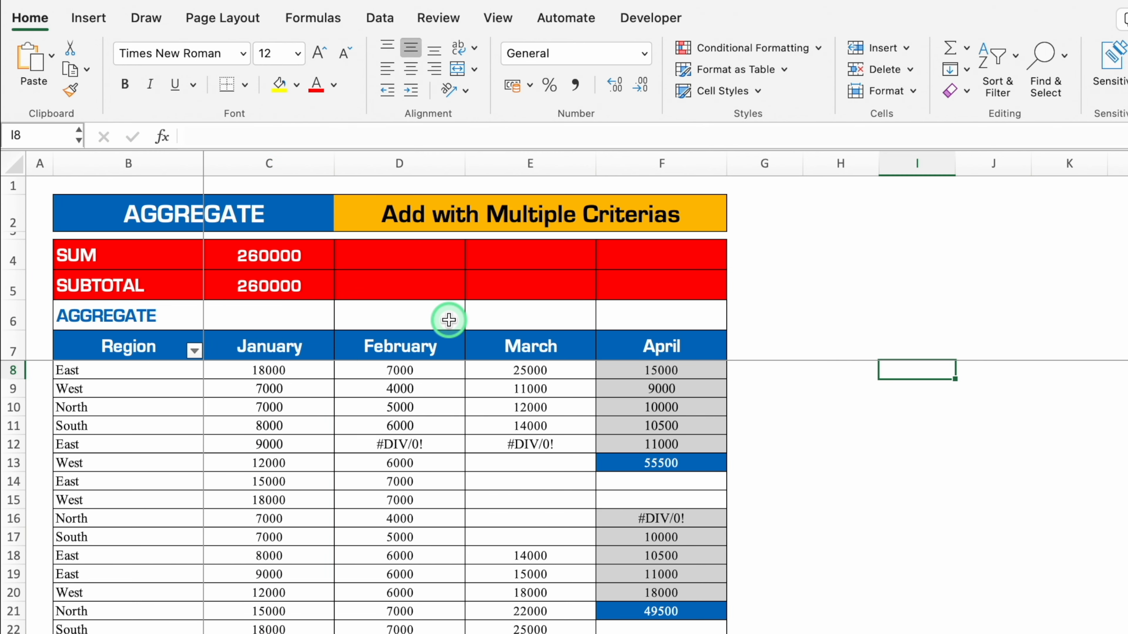
- Enter =AGGREGATE(9,4,C8:C31) in C6, using SUM and the Ignore nothing option for January
{"action": "left_click", "coordinate": [291, 313]}
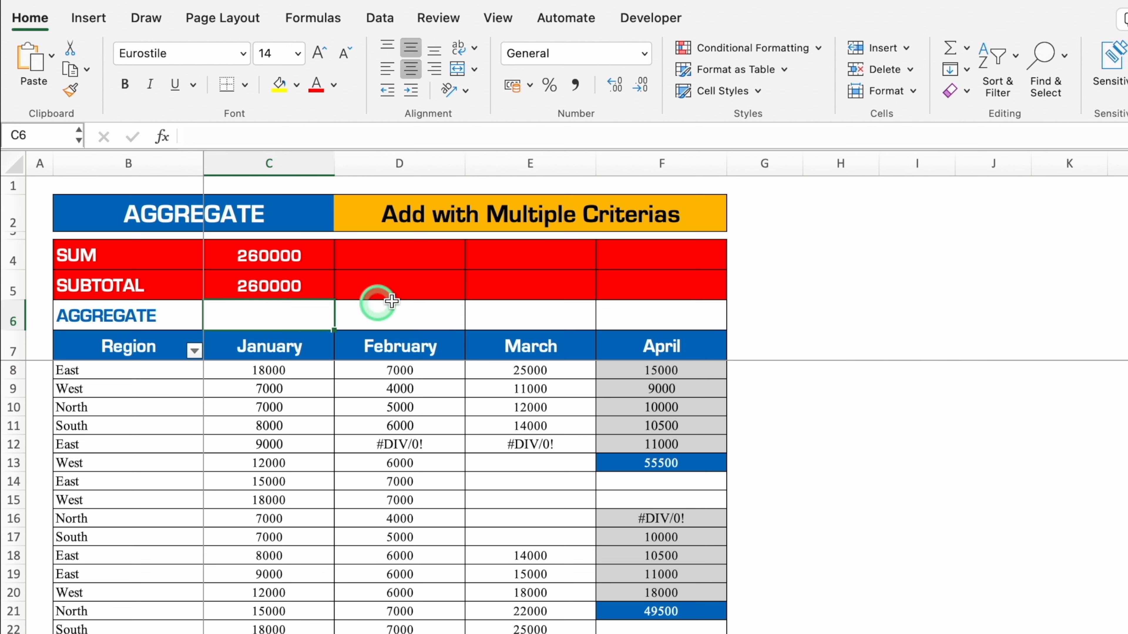
{"action": "type", "text": "=agg"}
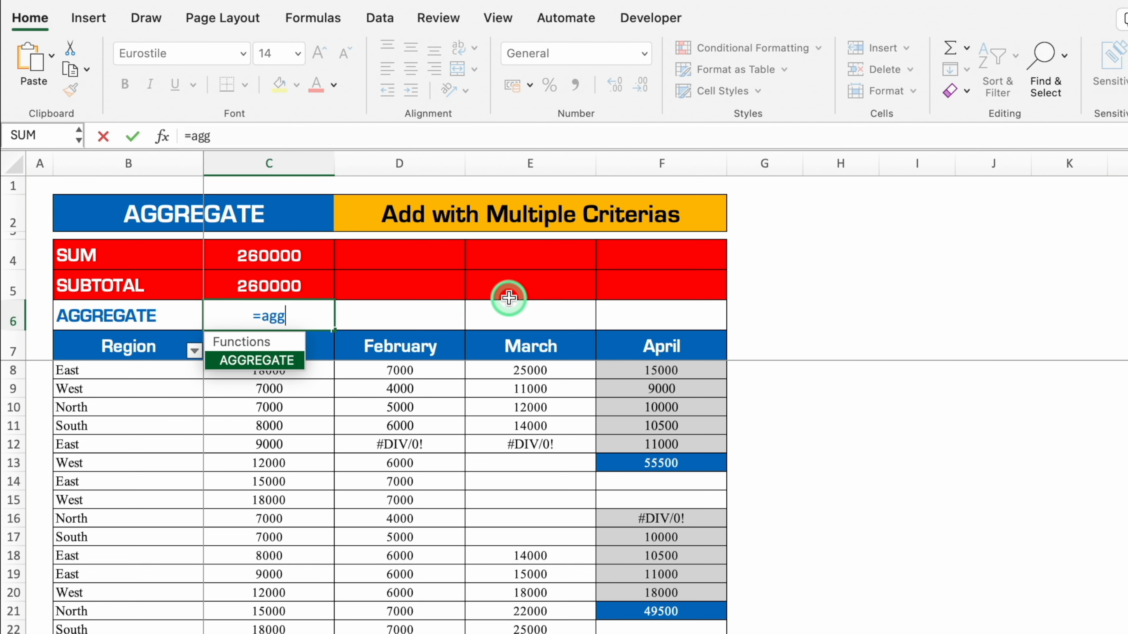
{"action": "double_click", "coordinate": [274, 359]}
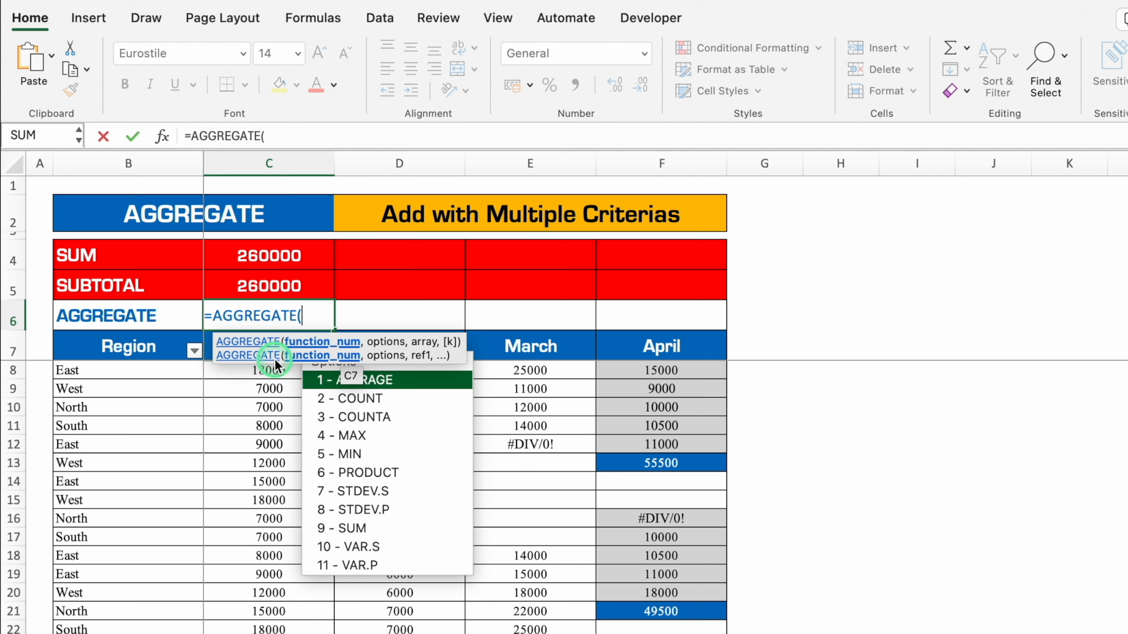
{"action": "left_click_drag", "start_coordinate": [274, 358], "coordinate": [197, 449]}
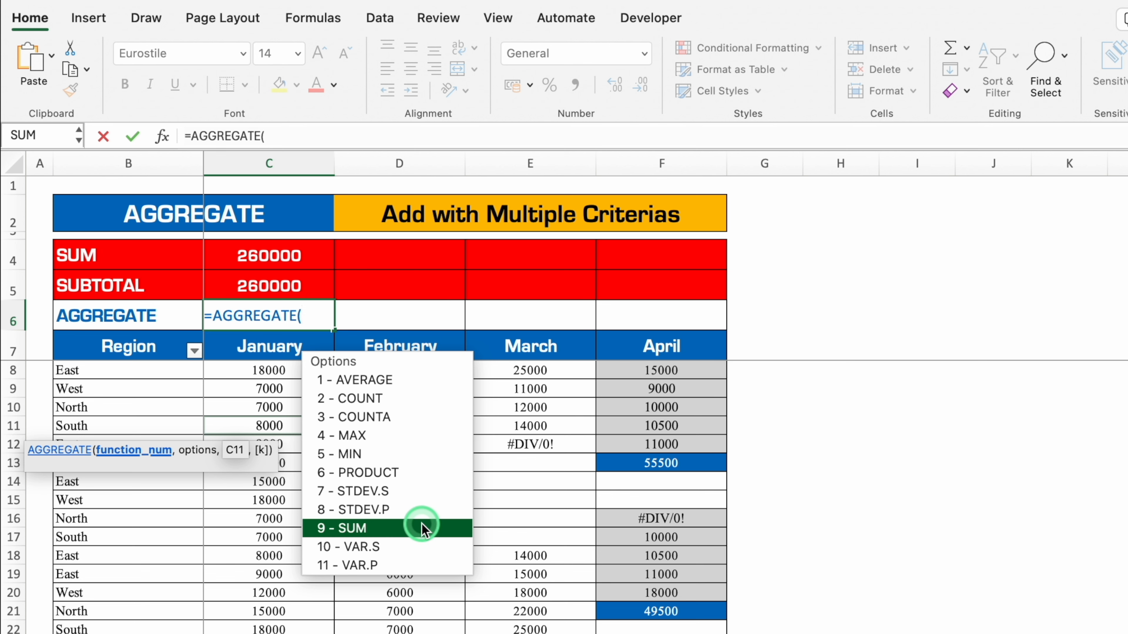
{"action": "double_click", "coordinate": [421, 522]}
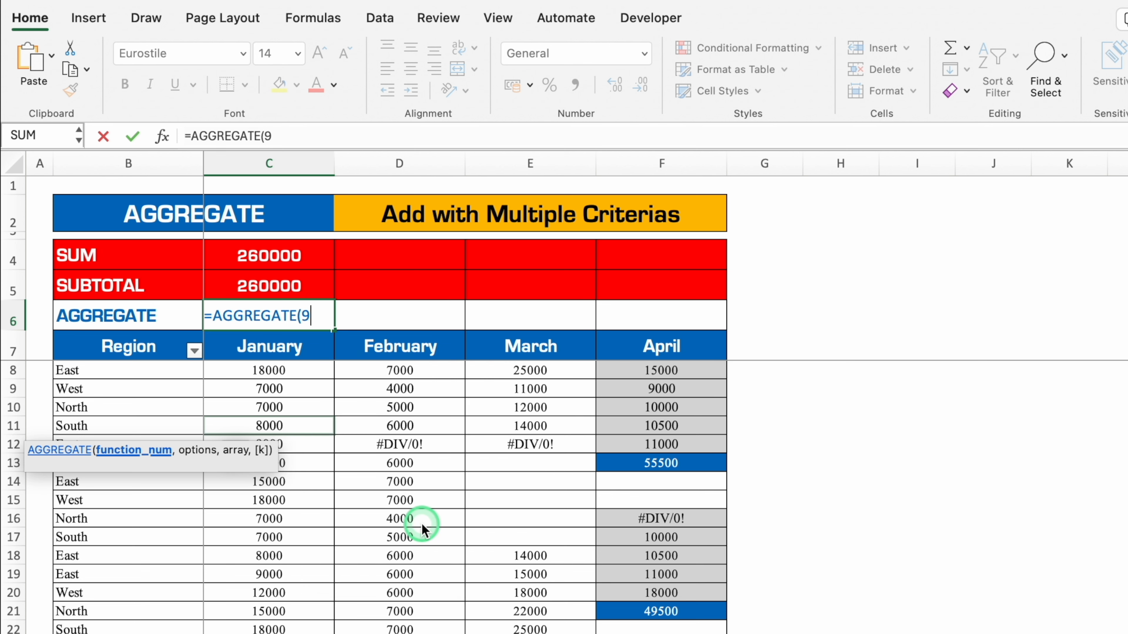
{"action": "type", "text": ","}
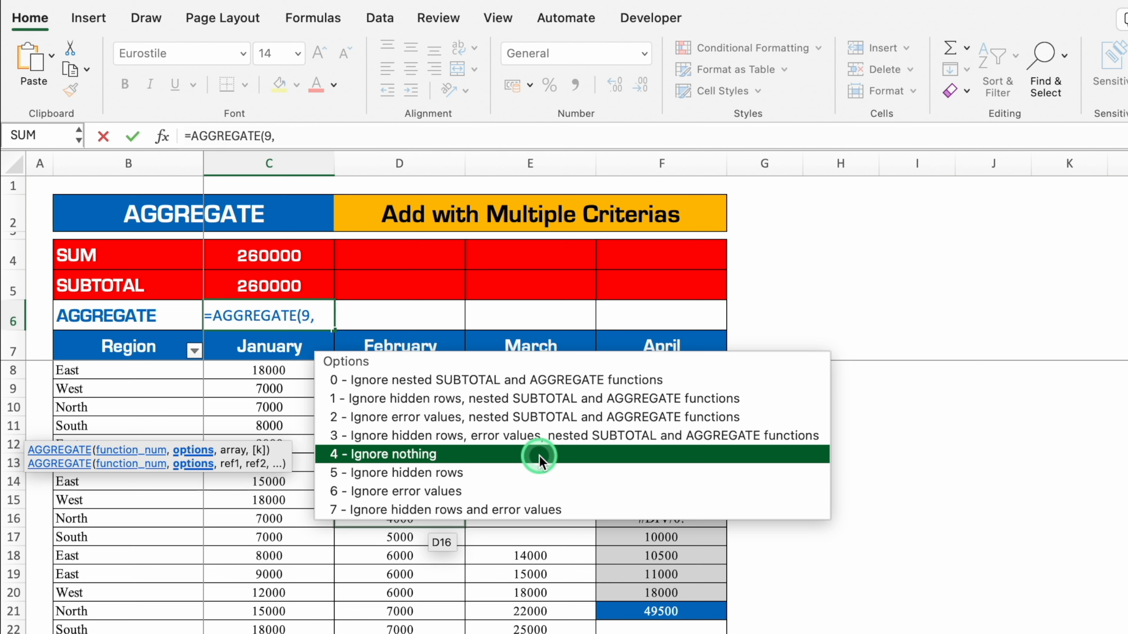
{"action": "double_click", "coordinate": [539, 456]}
{"action": "type", "text": ","}
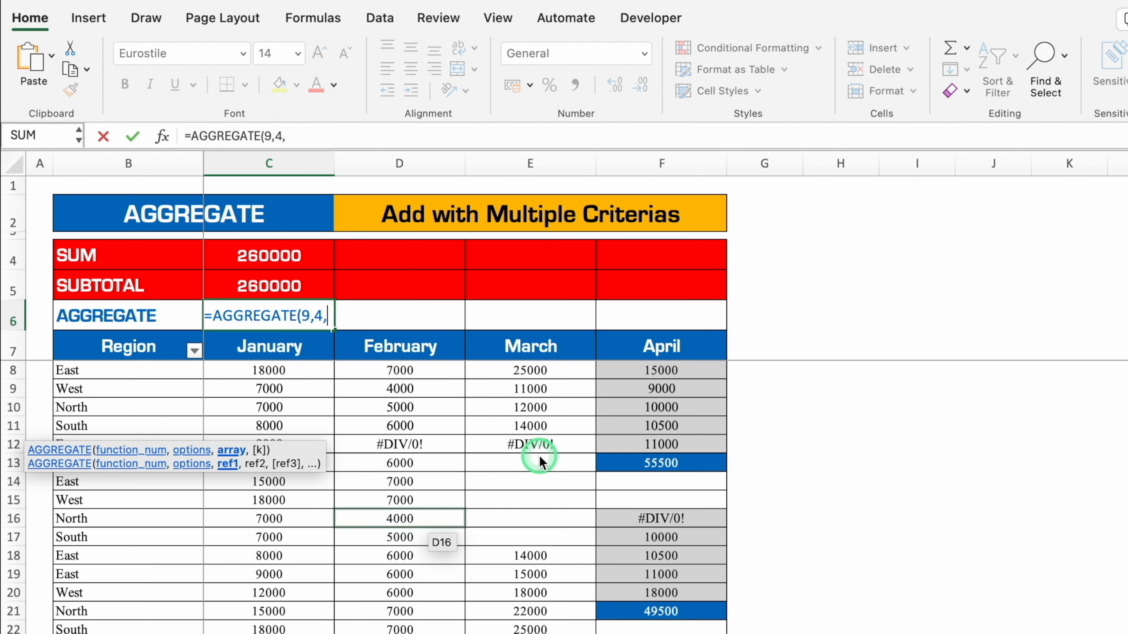
{"action": "left_click_drag", "start_coordinate": [294, 370], "coordinate": [289, 630]}
{"action": "type", "text": ")"}
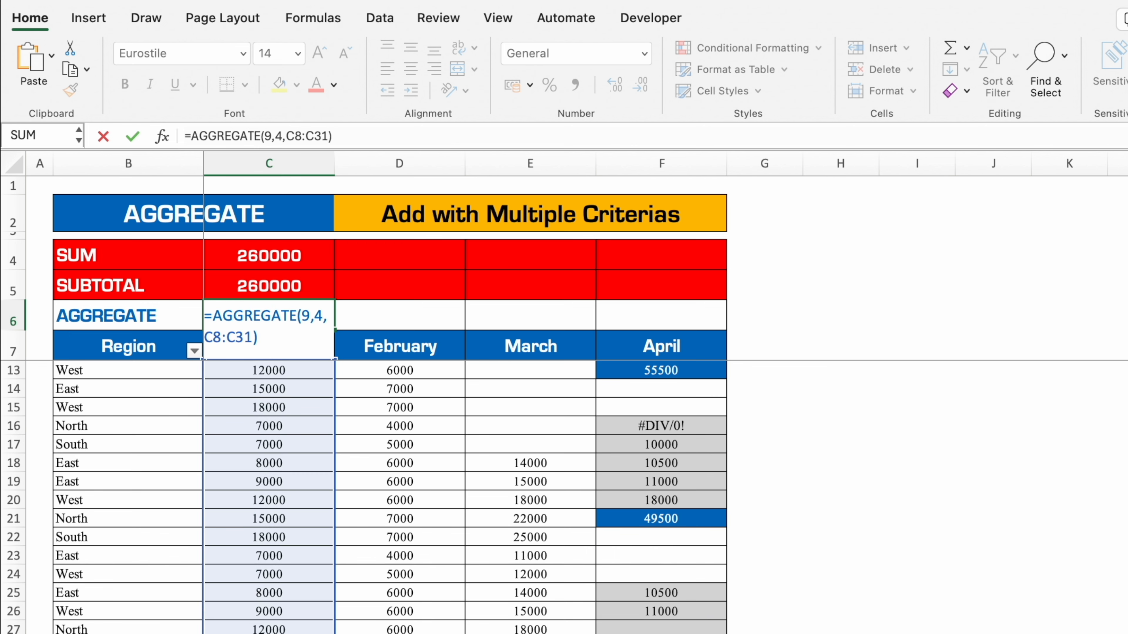
{"action": "key", "text": "Return"}
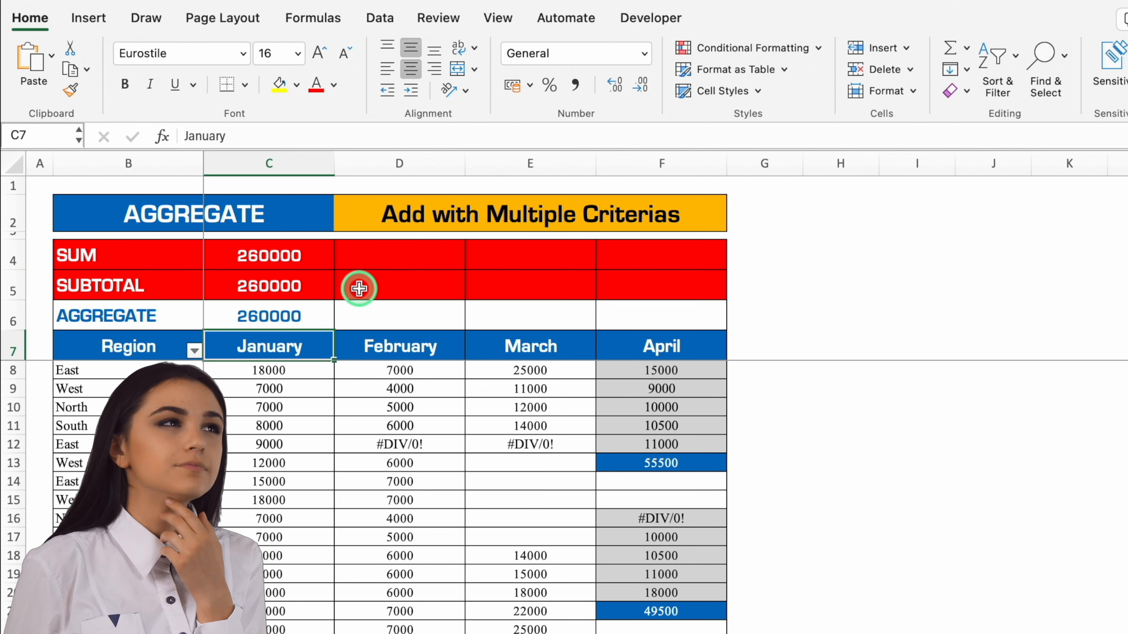
- Copy January's SUM, SUBTOTAL and AGGREGATE formulas across to February and fill the error cell D12 with red
{"action": "left_click_drag", "start_coordinate": [316, 256], "coordinate": [441, 329]}
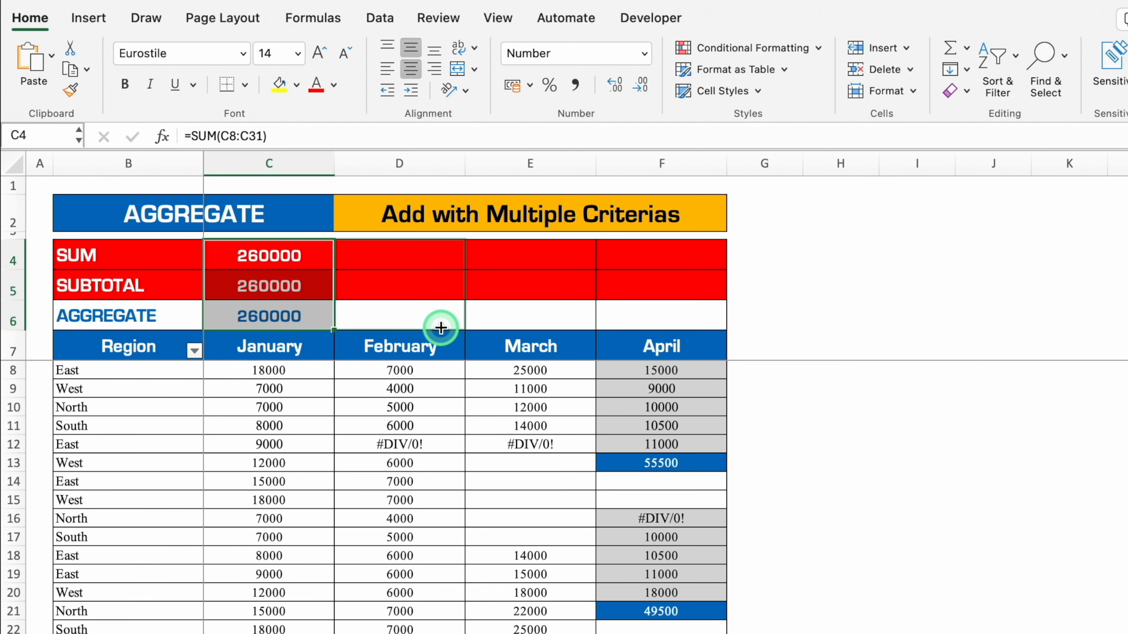
{"action": "left_click", "coordinate": [839, 256]}
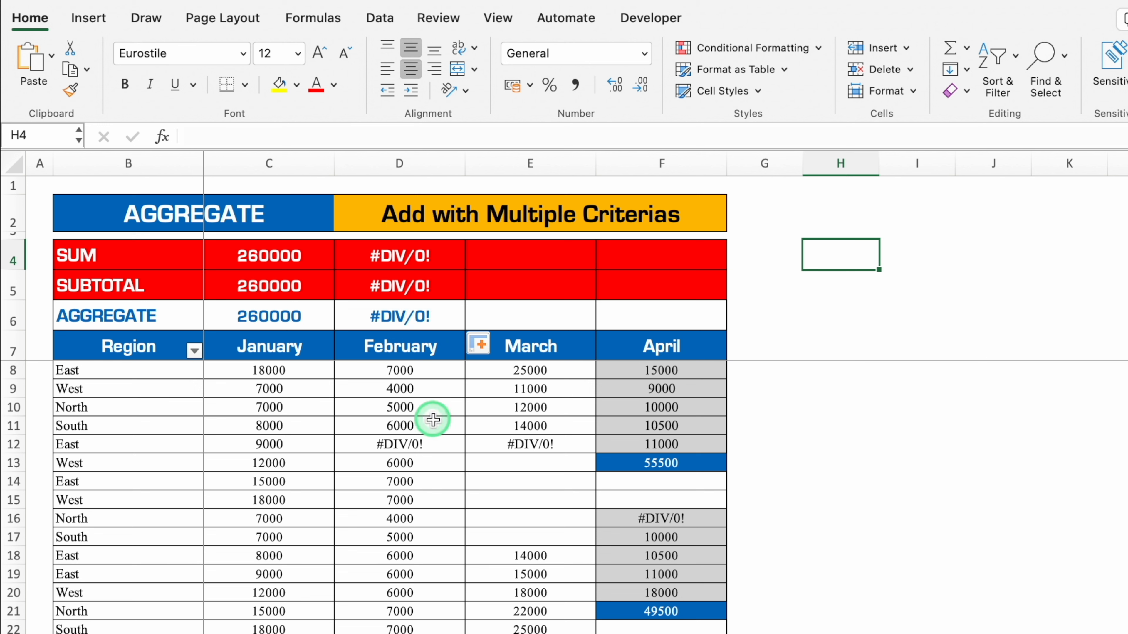
{"action": "left_click", "coordinate": [441, 442]}
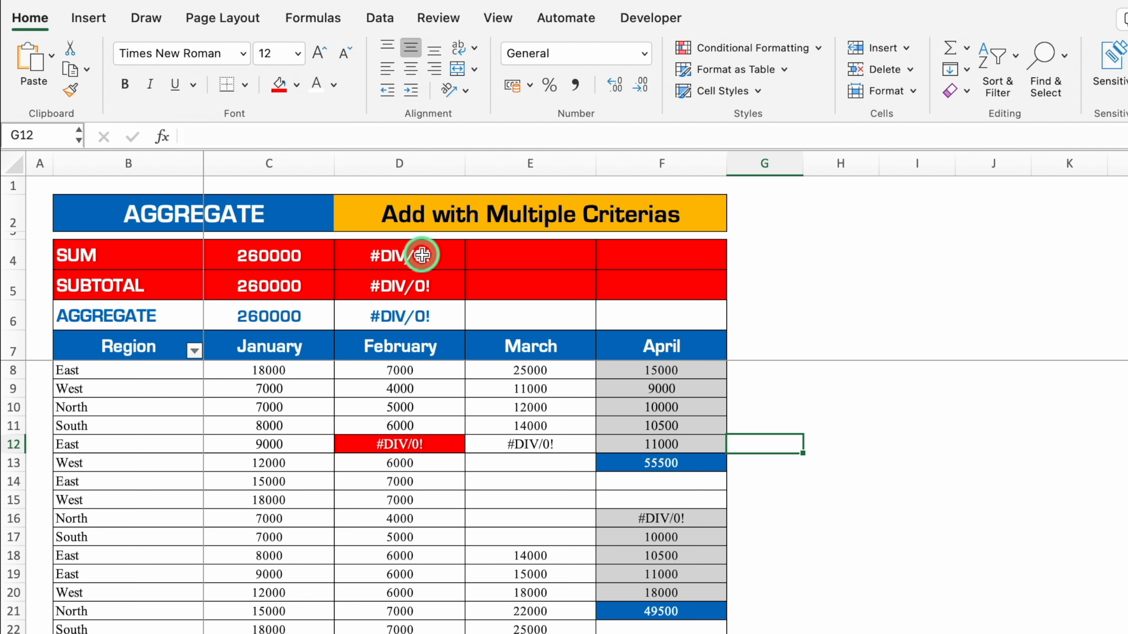
- Replace February's AGGREGATE formula in D6 with =AGGREGATE(9,6,D8:D31), using SUM and the Ignore error values option
{"action": "left_click", "coordinate": [430, 316]}
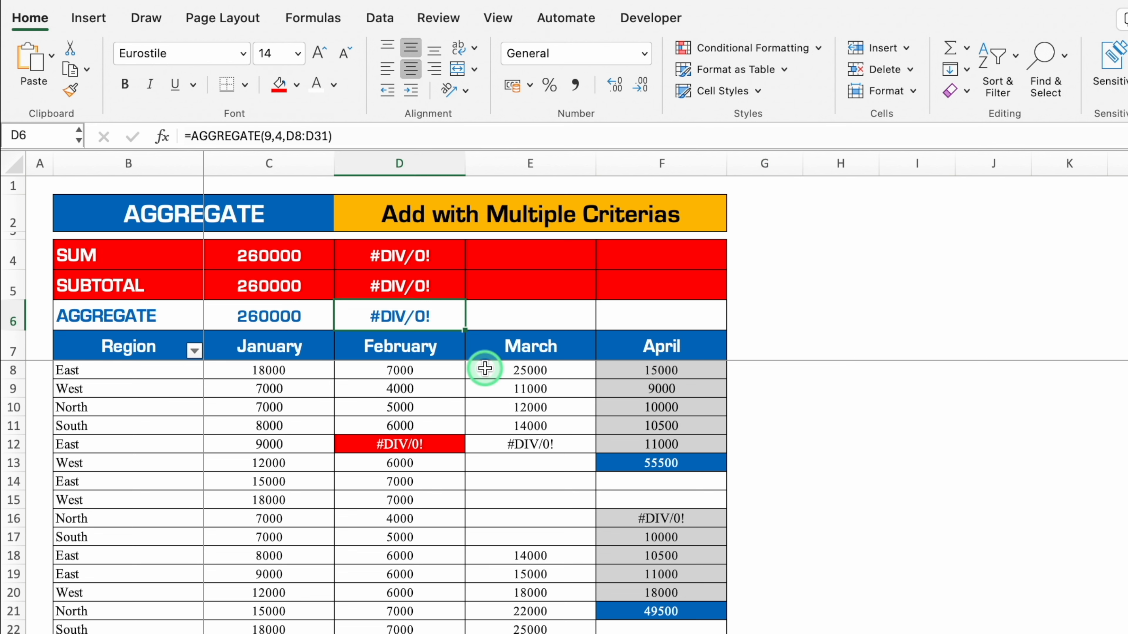
{"action": "key", "text": "Delete"}
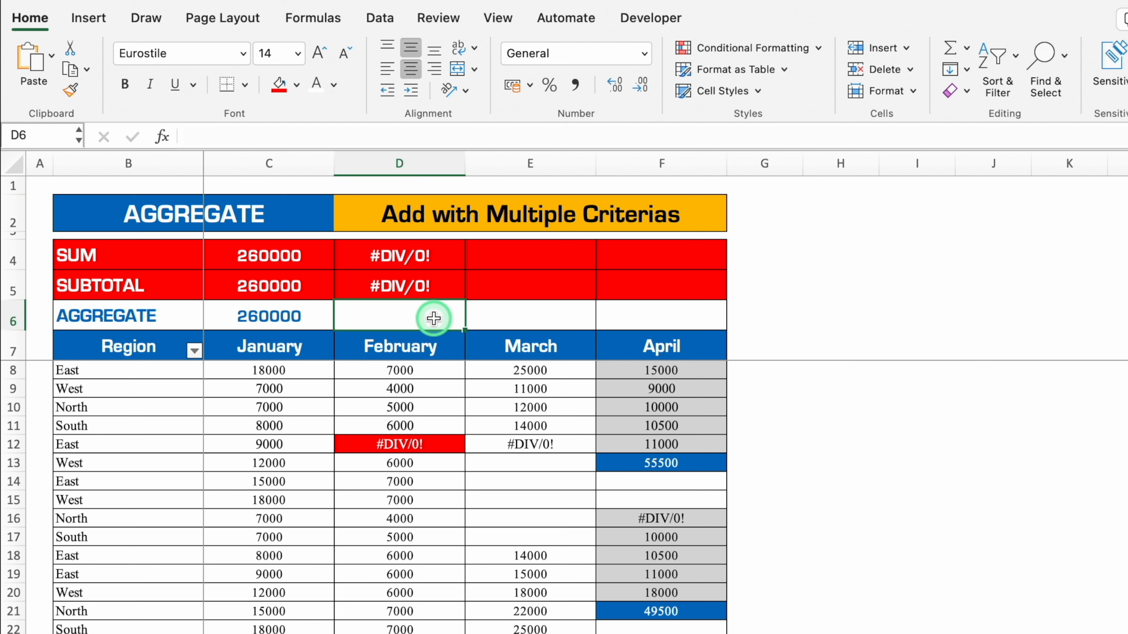
{"action": "type", "text": "=agg"}
{"action": "double_click", "coordinate": [397, 360]}
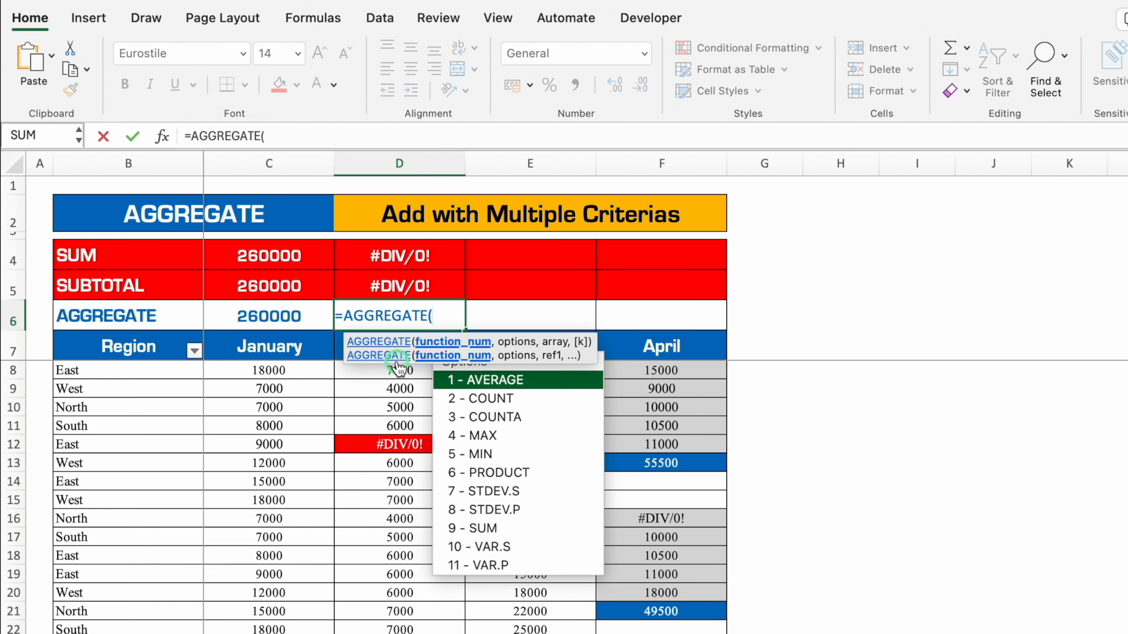
{"action": "left_click_drag", "start_coordinate": [533, 335], "coordinate": [346, 424]}
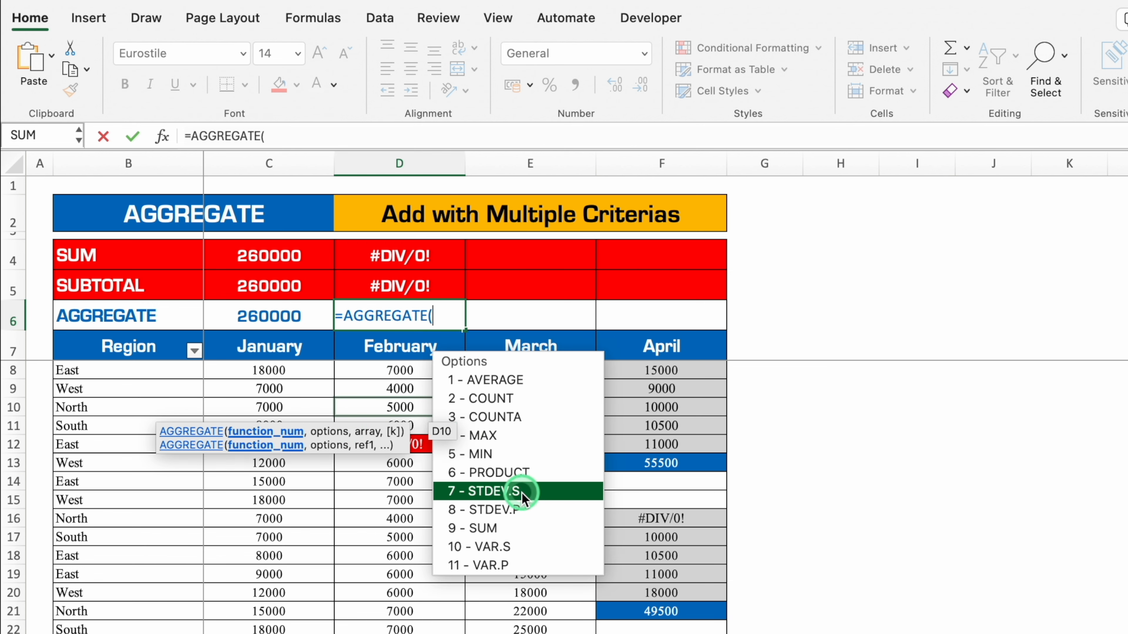
{"action": "double_click", "coordinate": [522, 528]}
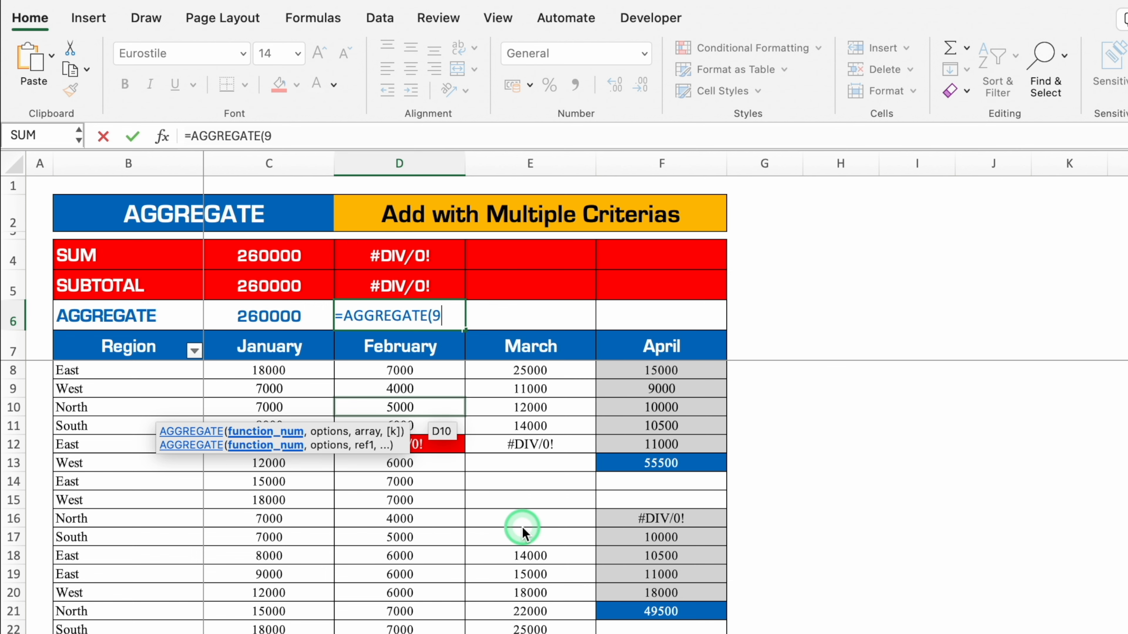
{"action": "type", "text": ","}
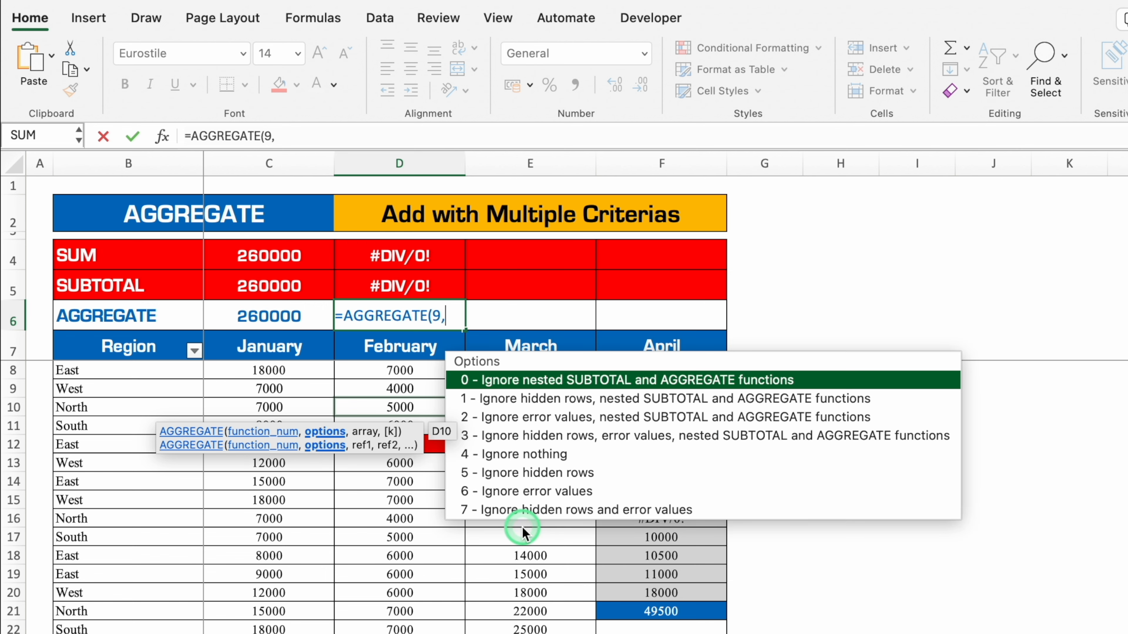
{"action": "double_click", "coordinate": [653, 491]}
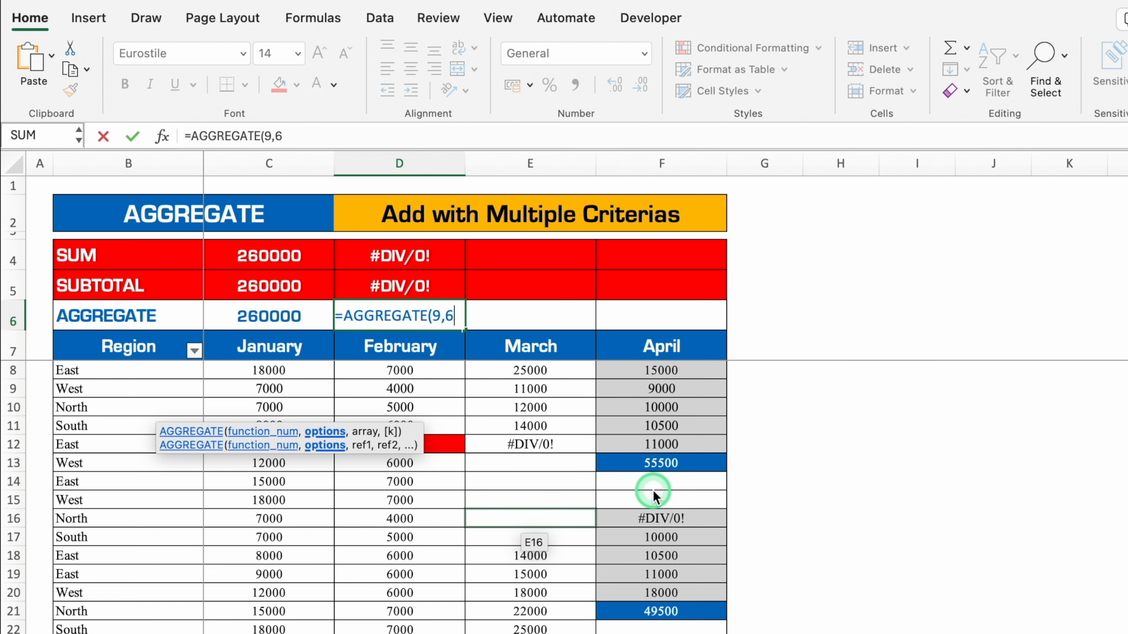
{"action": "type", "text": ","}
{"action": "left_click_drag", "start_coordinate": [401, 373], "coordinate": [402, 632]}
{"action": "type", "text": ")"}
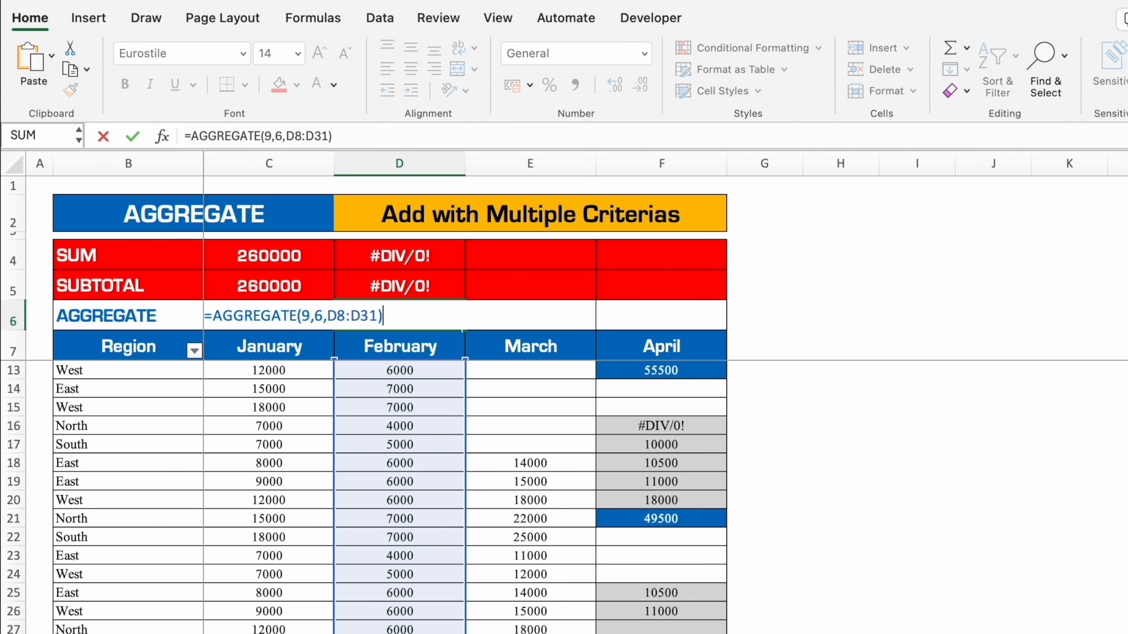
{"action": "key", "text": "Return"}
{"action": "scroll", "coordinate": [437, 579], "scroll_direction": "up", "scroll_amount": 3}
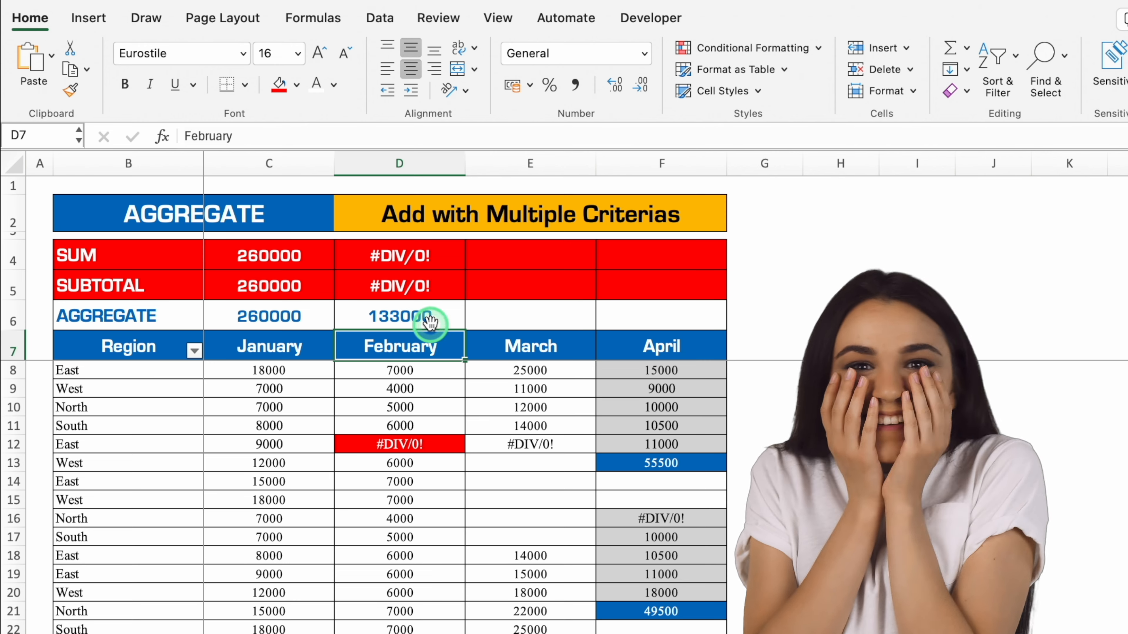
- Clear the #DIV/0! error from cell D12 in the February column and undo the deletion
{"action": "left_click", "coordinate": [429, 444]}
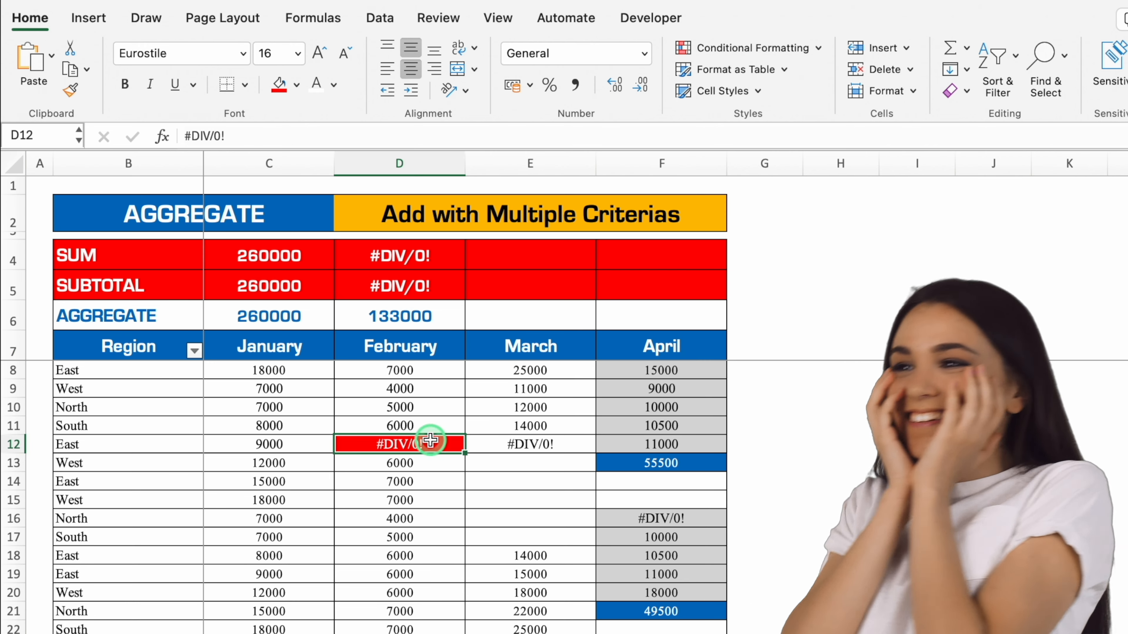
{"action": "key", "text": "Delete"}
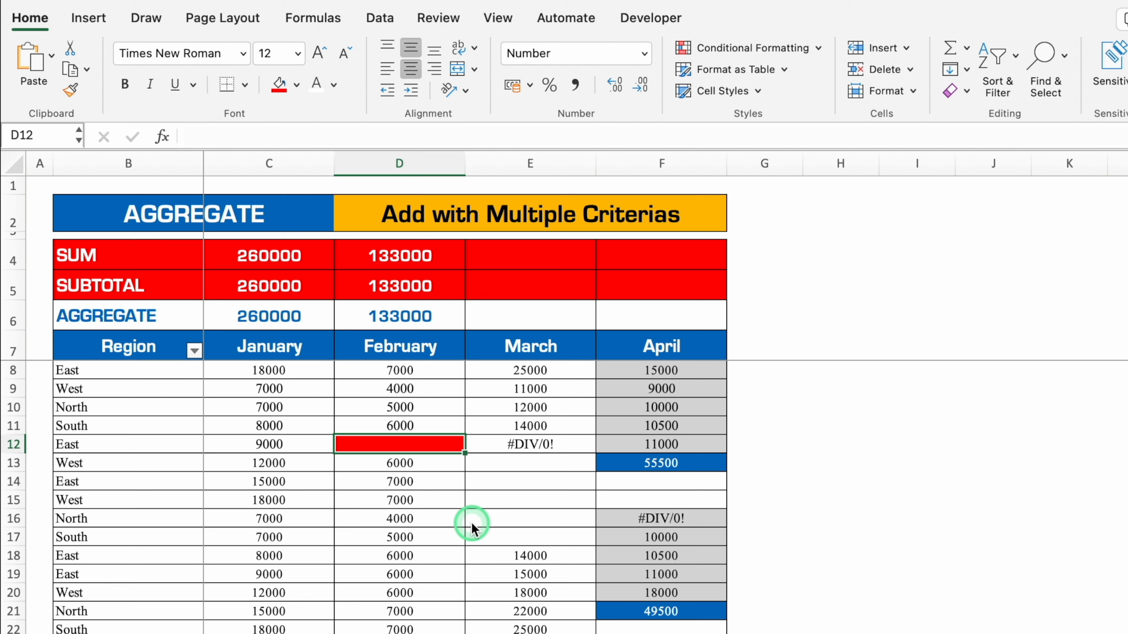
{"action": "key", "text": "super+z"}
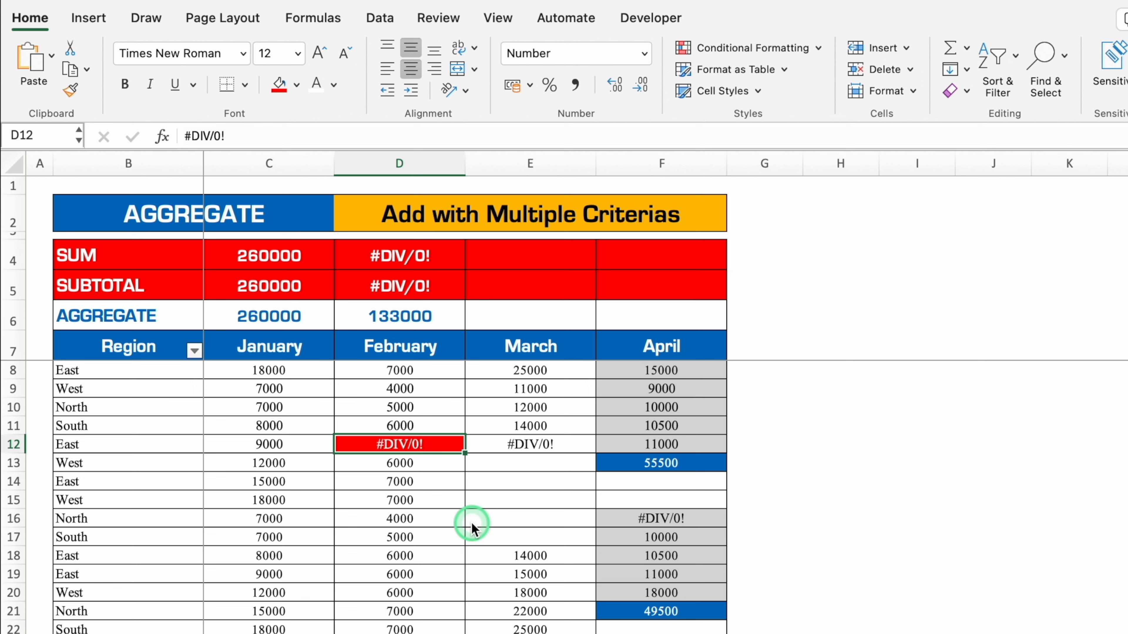
- Copy February's SUM, SUBTOTAL and AGGREGATE formulas in D4:D6 across to March
{"action": "left_click_drag", "start_coordinate": [441, 262], "coordinate": [575, 330]}
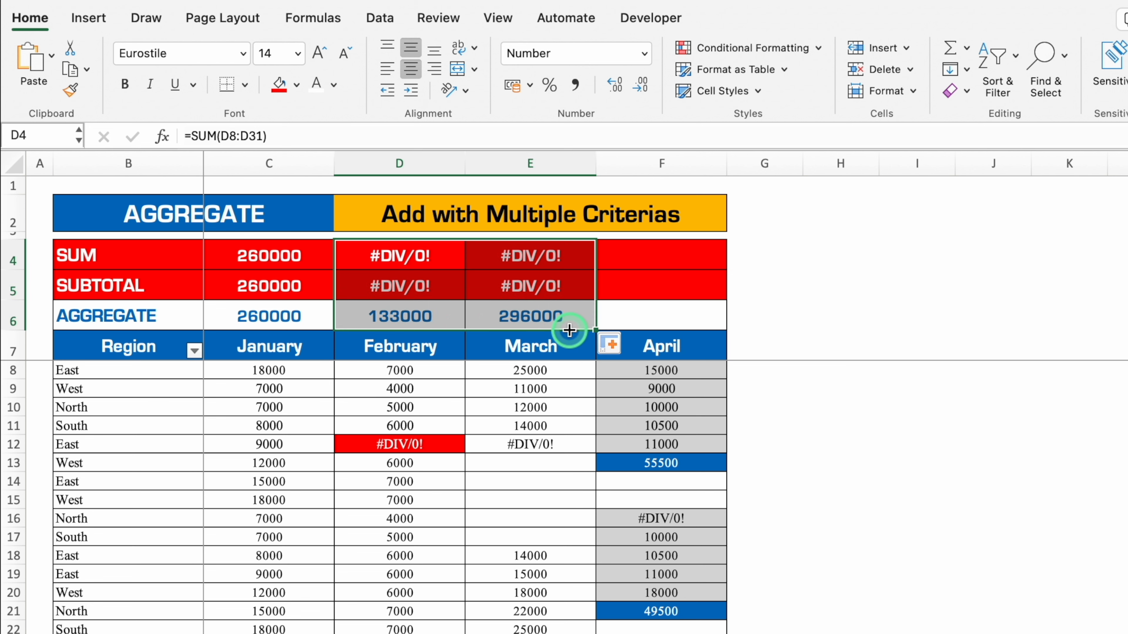
{"action": "left_click", "coordinate": [821, 258]}
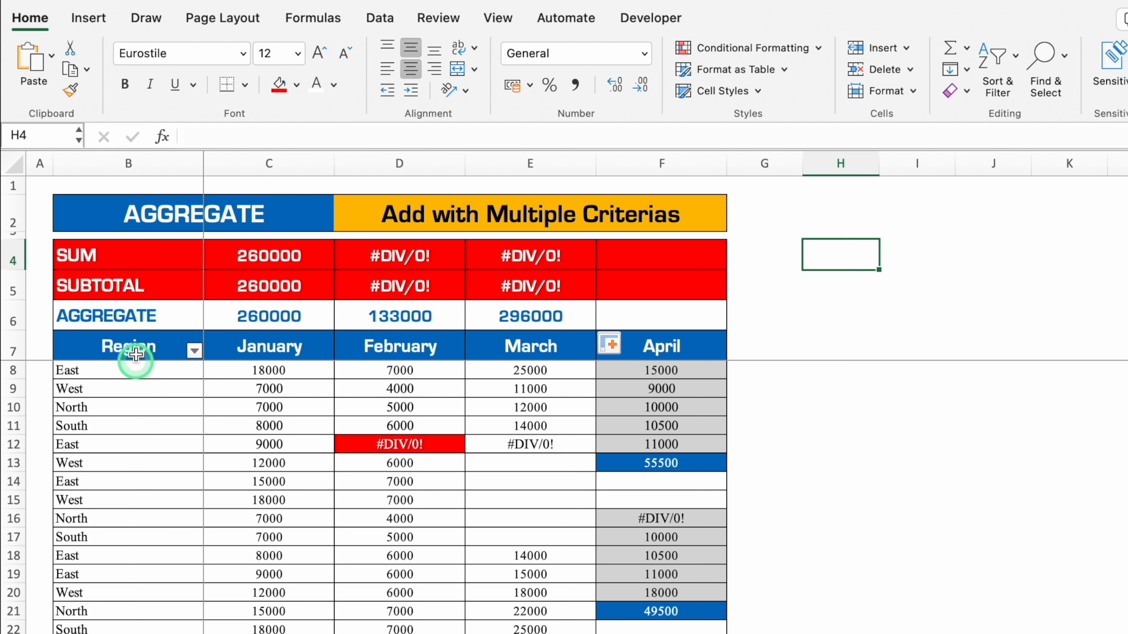
- Filter the Region column to show only East
{"action": "left_click", "coordinate": [194, 351]}
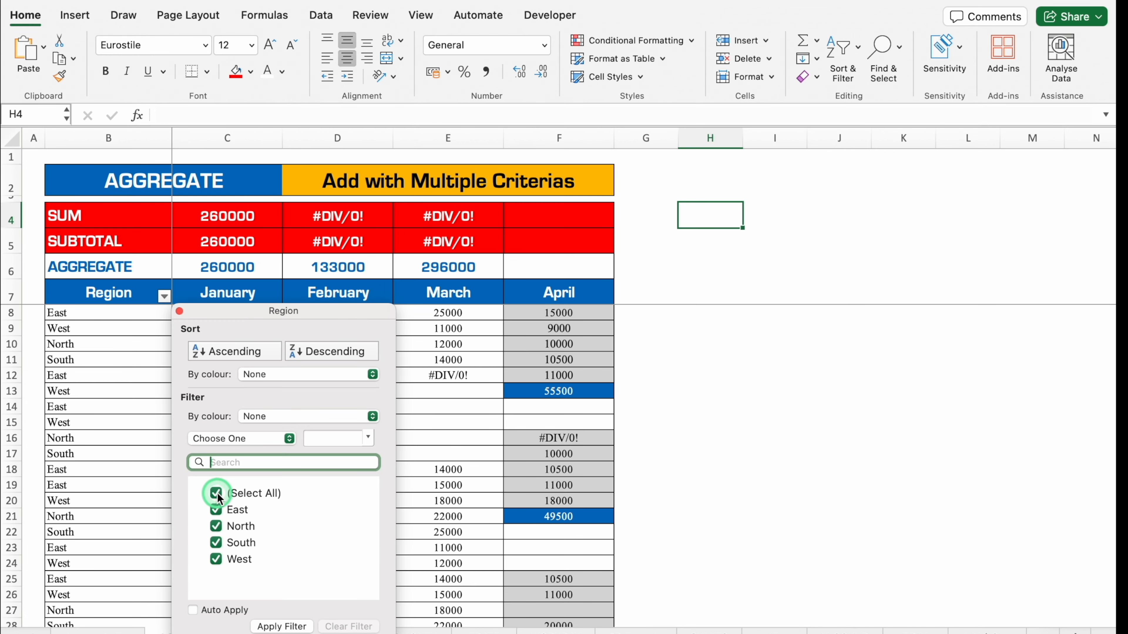
{"action": "left_click", "coordinate": [217, 492]}
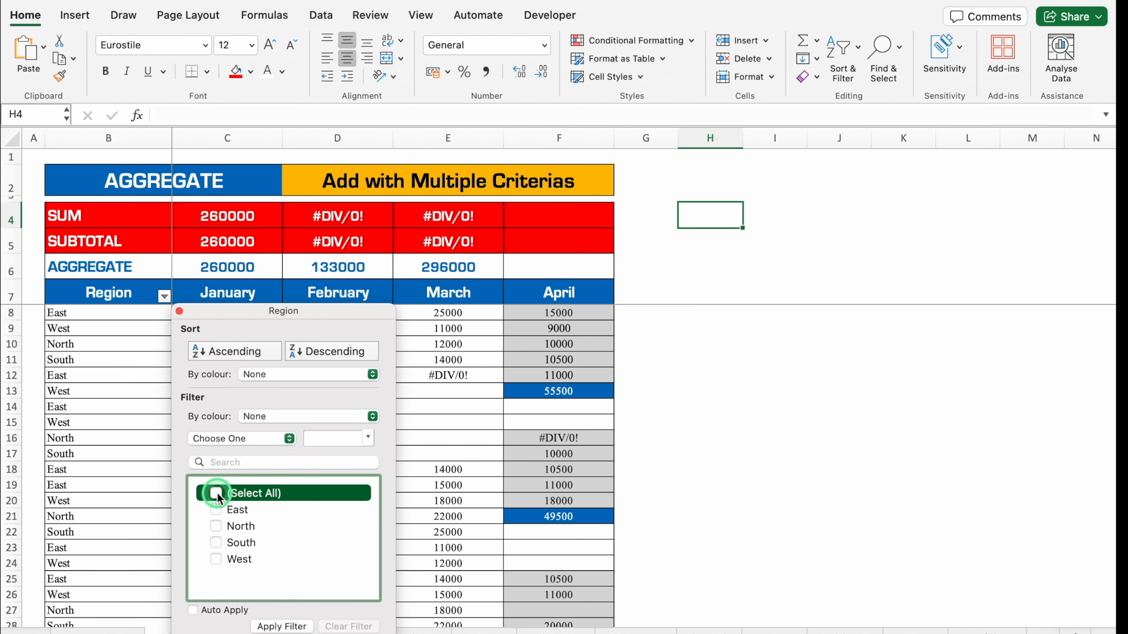
{"action": "left_click", "coordinate": [215, 510]}
{"action": "left_click", "coordinate": [283, 626]}
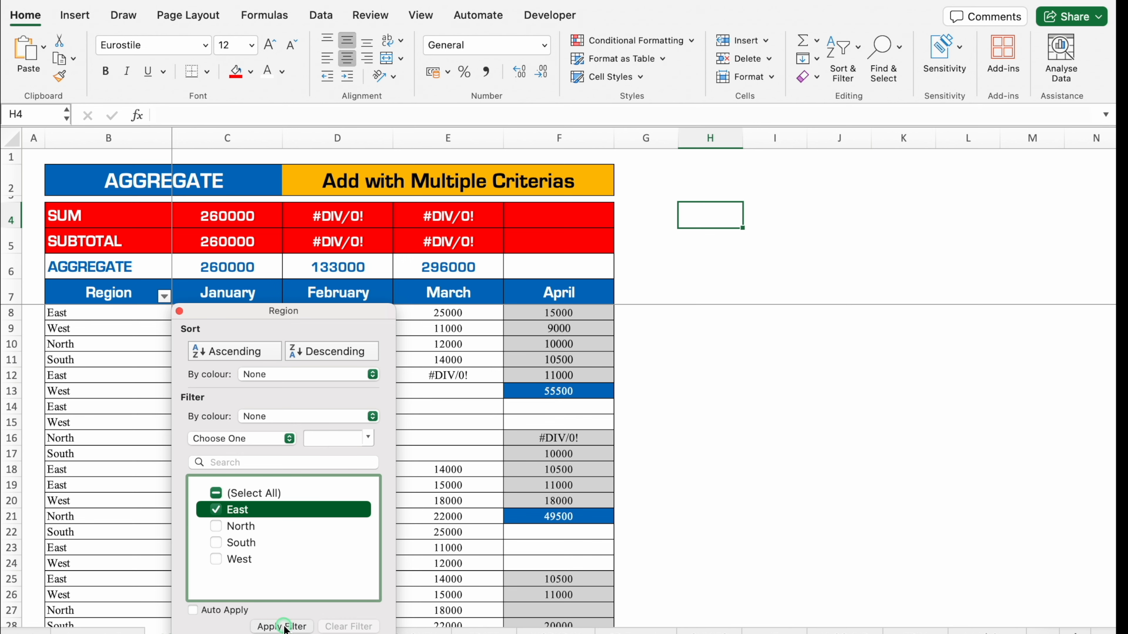
{"action": "left_click", "coordinate": [164, 296]}
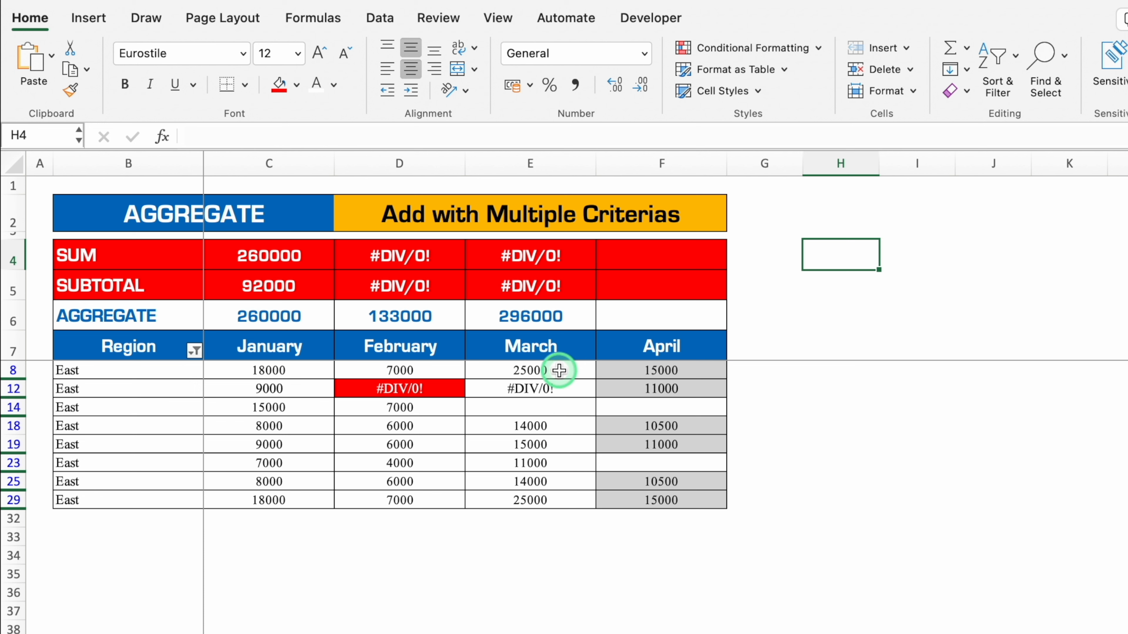
- Clear the #DIV/0! error from cell E12 in the March column
{"action": "left_click", "coordinate": [562, 387]}
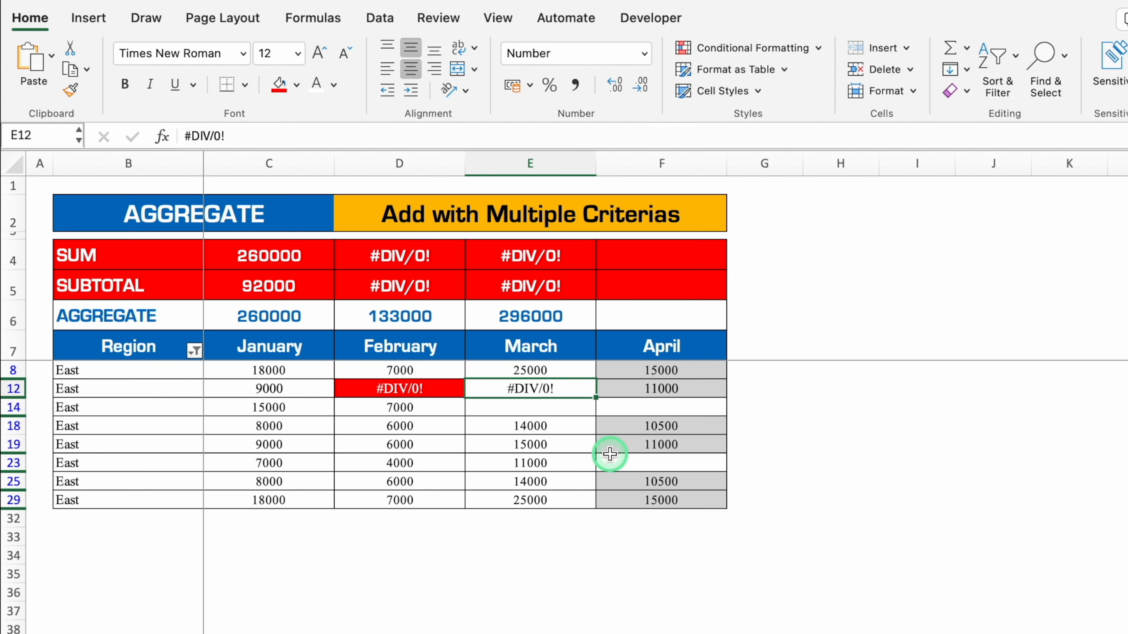
{"action": "key", "text": "Delete"}
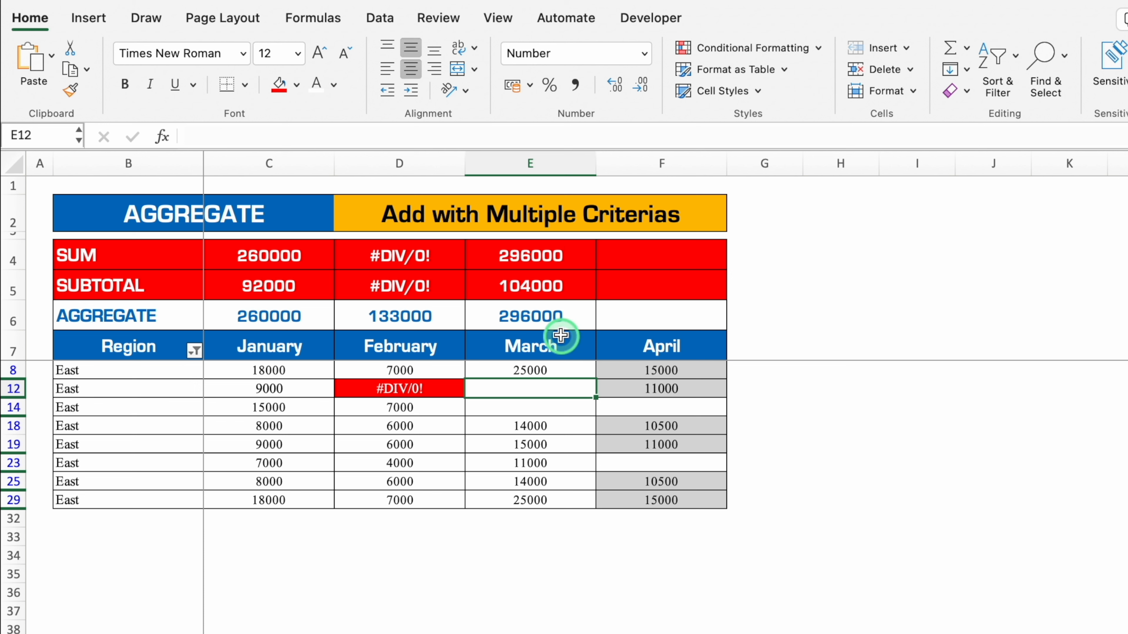
- Replace March's AGGREGATE formula in E6 with =AGGREGATE(9,3,E8:E29), using SUM and ignoring hidden rows, error values and nested SUBTOTAL and AGGREGATE functions
{"action": "left_click", "coordinate": [554, 319]}
{"action": "key", "text": "Delete"}
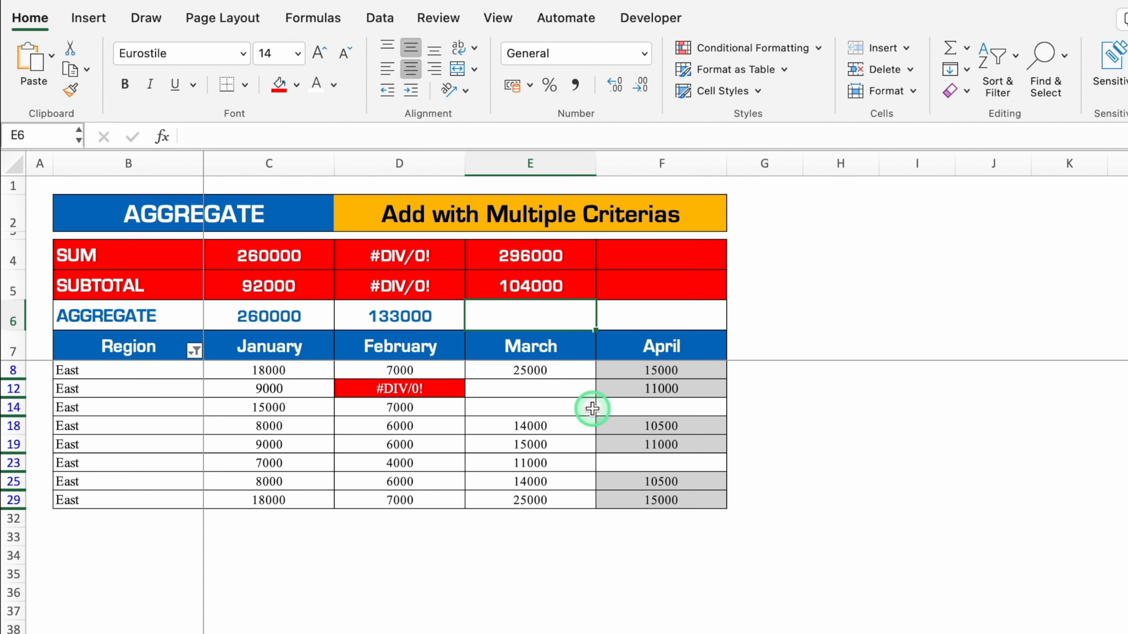
{"action": "type", "text": "=agg"}
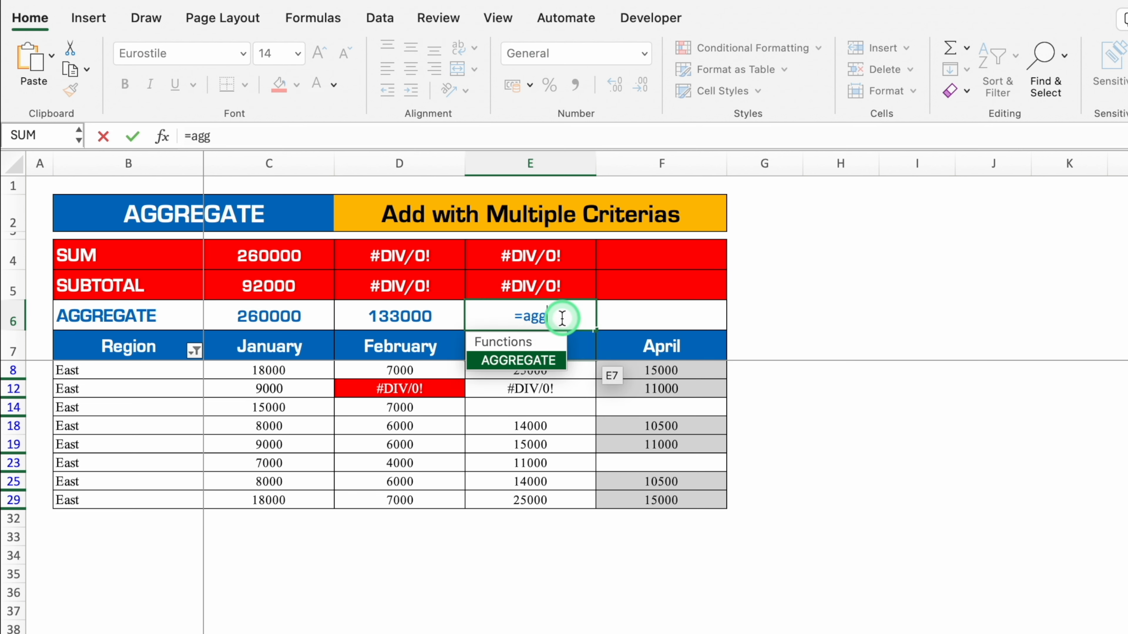
{"action": "double_click", "coordinate": [529, 361]}
{"action": "left_click_drag", "start_coordinate": [644, 333], "coordinate": [422, 423]}
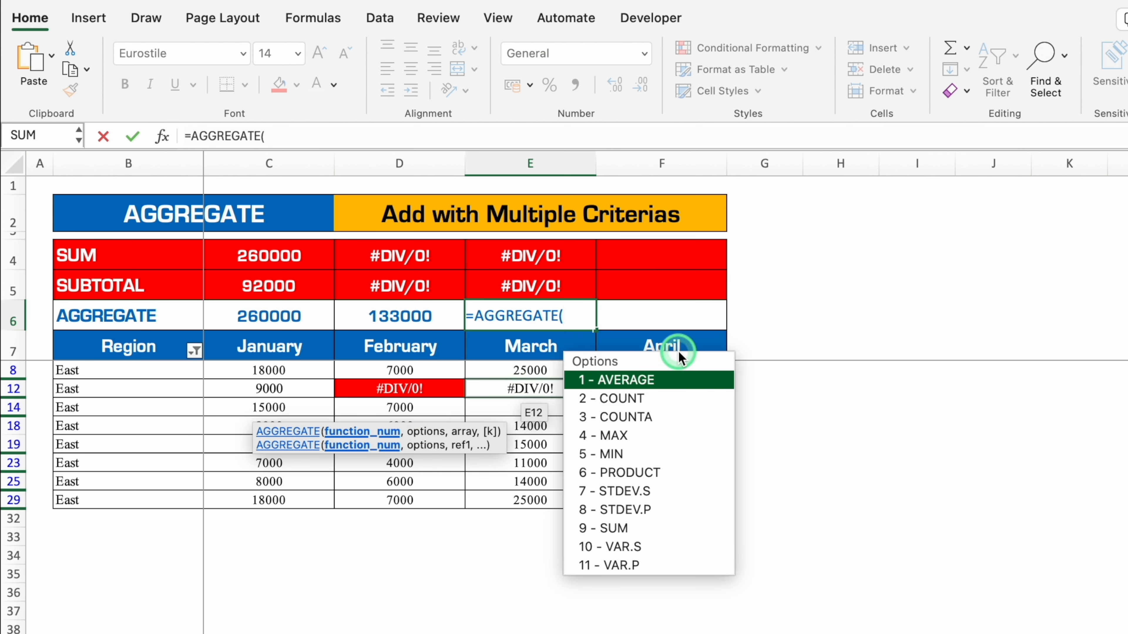
{"action": "double_click", "coordinate": [670, 528]}
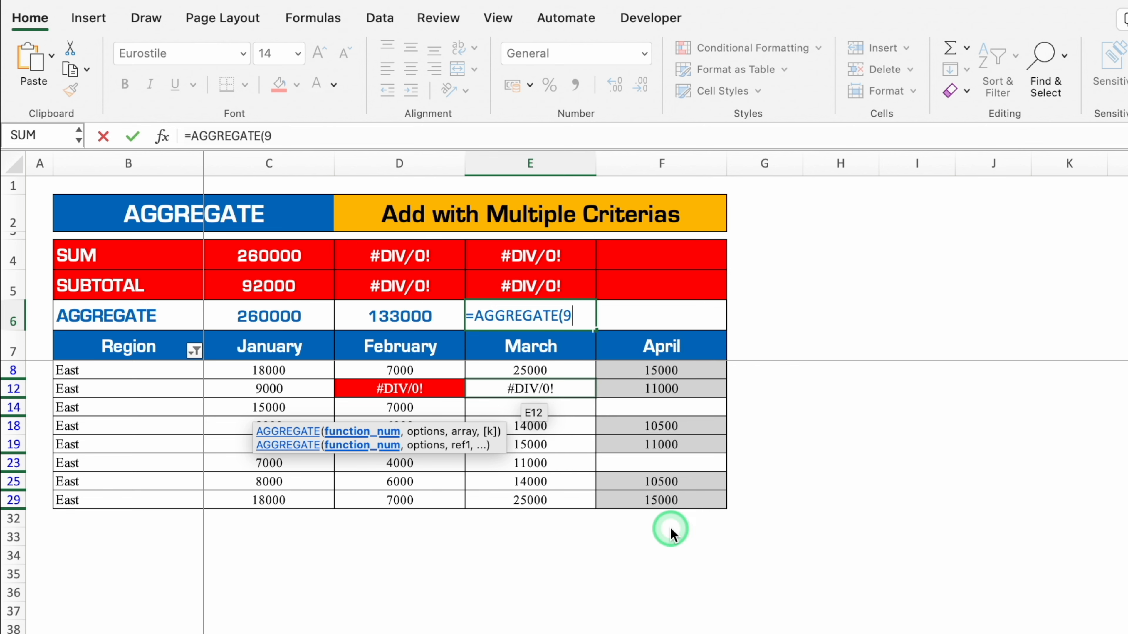
{"action": "type", "text": ","}
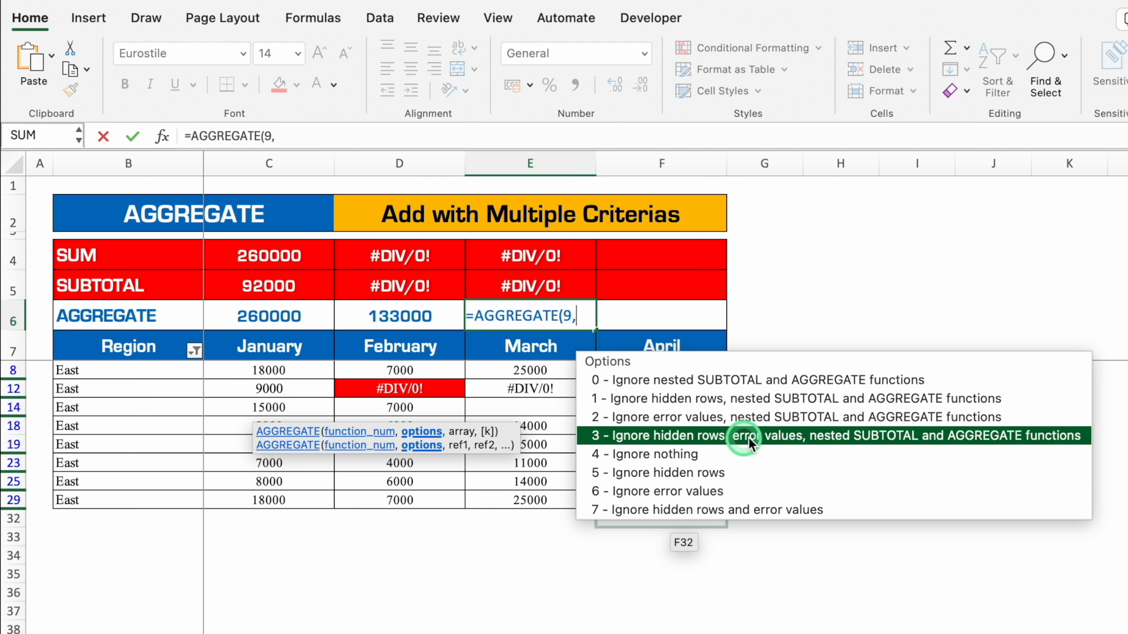
{"action": "double_click", "coordinate": [767, 435]}
{"action": "type", "text": ","}
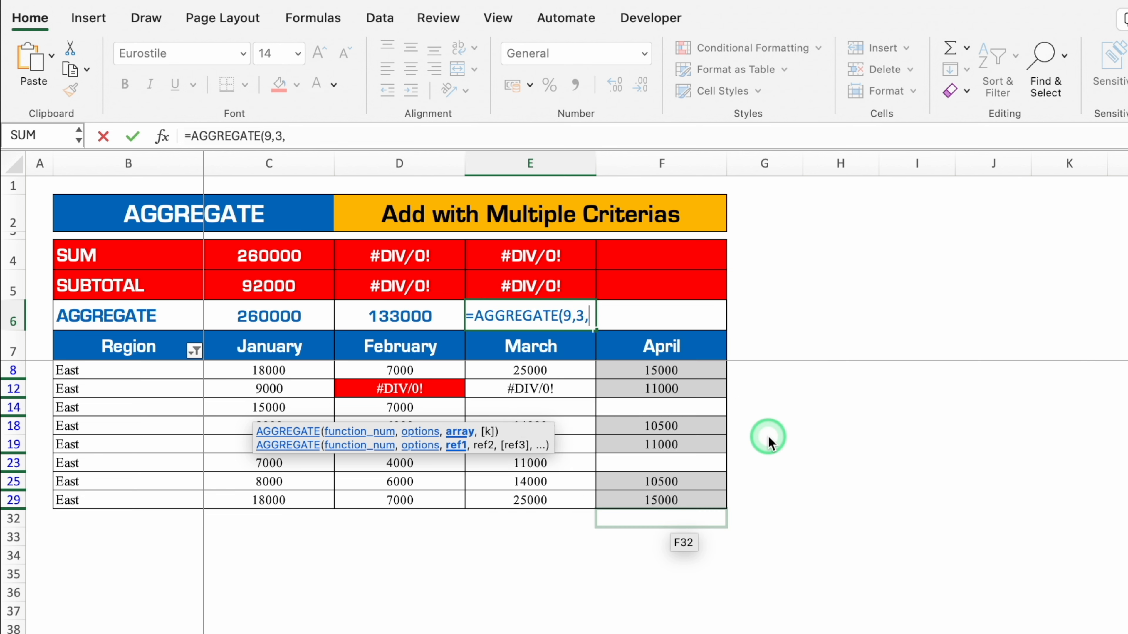
{"action": "left_click_drag", "start_coordinate": [563, 371], "coordinate": [564, 493]}
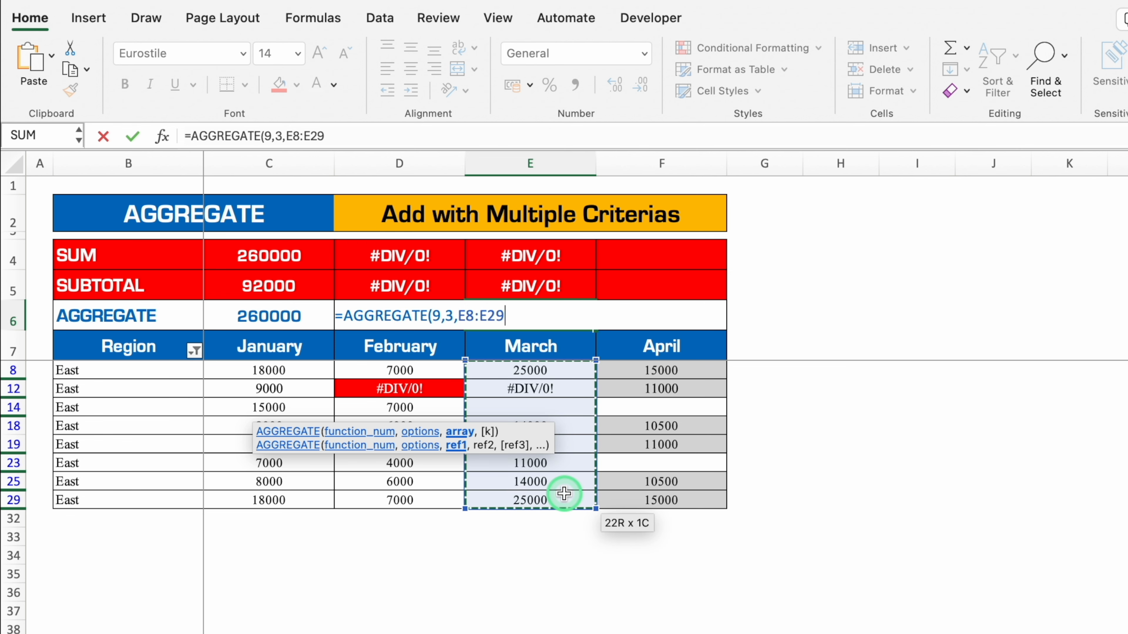
{"action": "key", "text": "Return"}
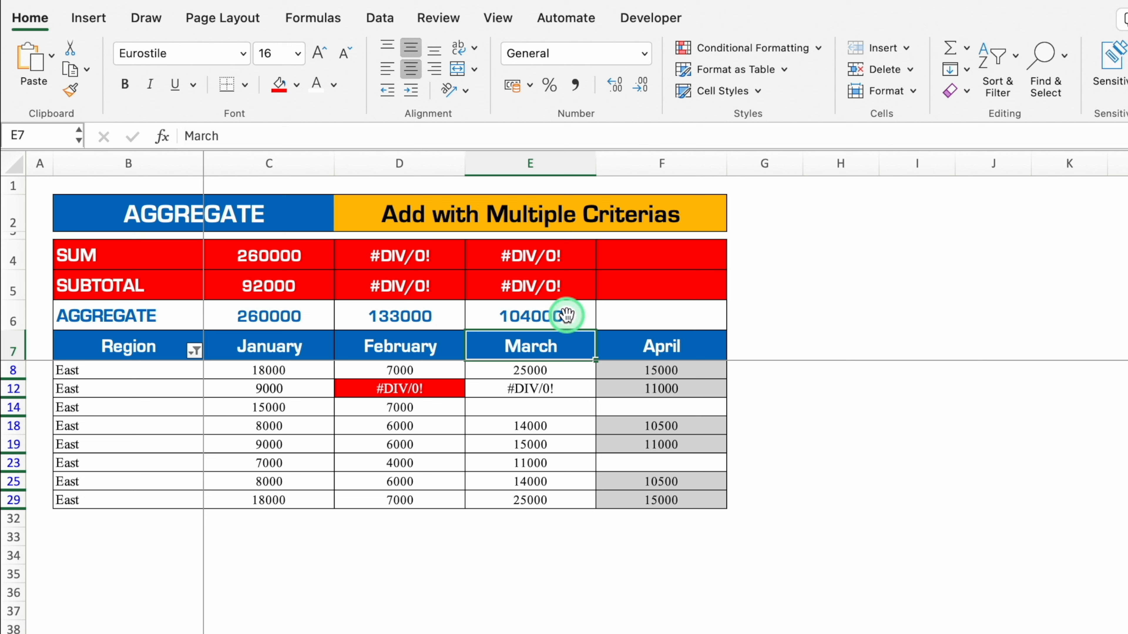
- Delete the #DIV/0! value in March's cell E12
{"action": "left_click", "coordinate": [583, 429]}
{"action": "left_click", "coordinate": [575, 389]}
{"action": "key", "text": "Delete"}
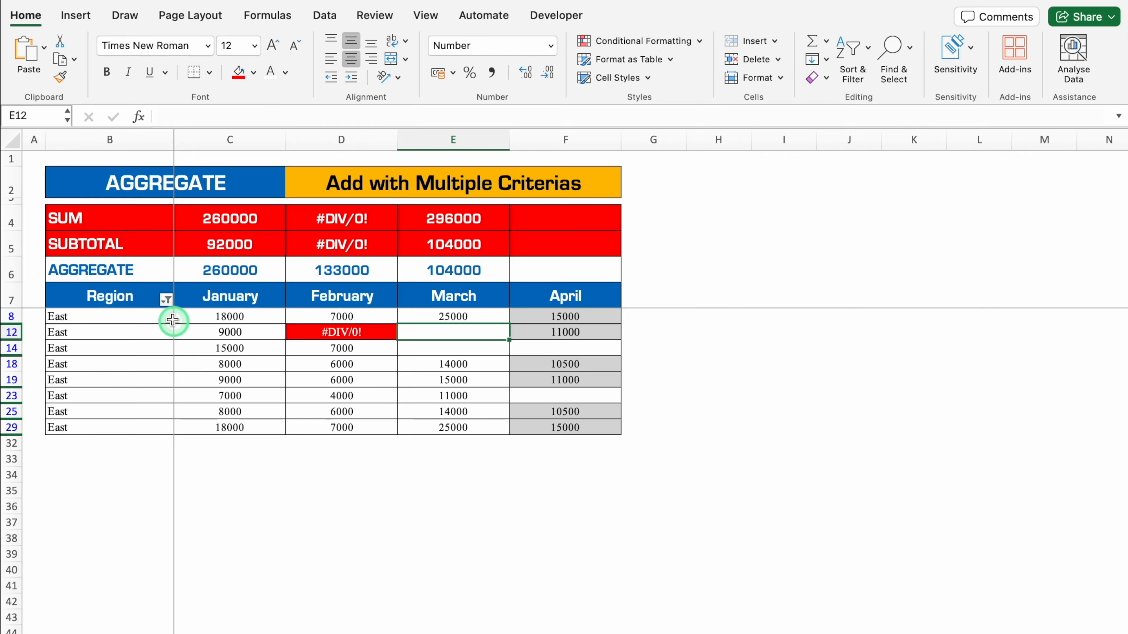
- Reset the Region filter to show all regions and close the filter options
{"action": "left_click", "coordinate": [194, 350]}
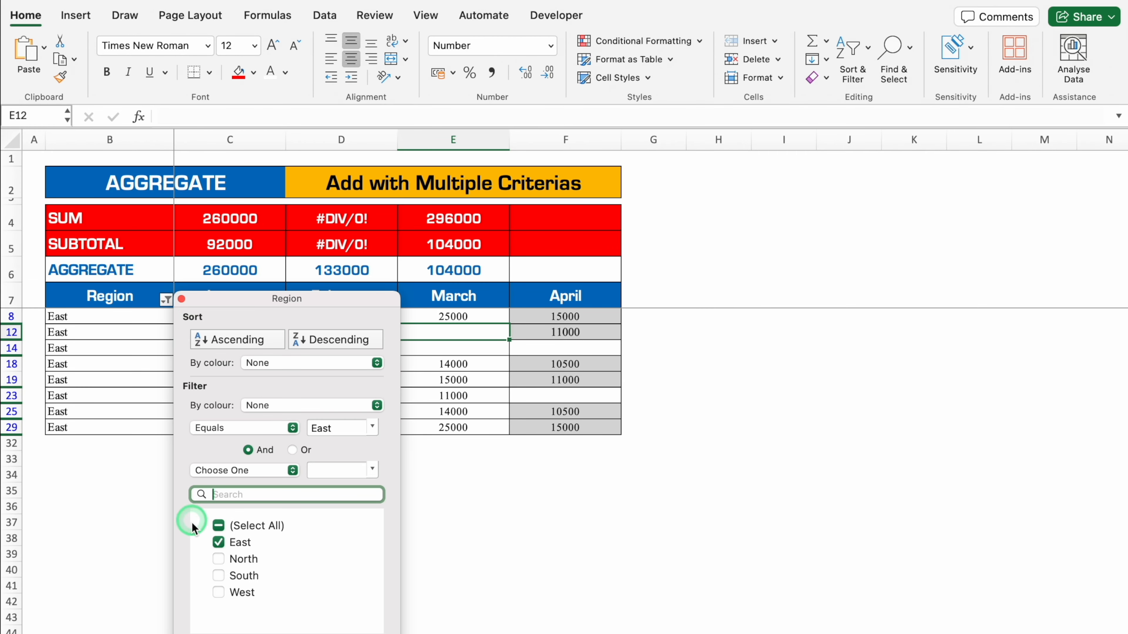
{"action": "left_click", "coordinate": [218, 525]}
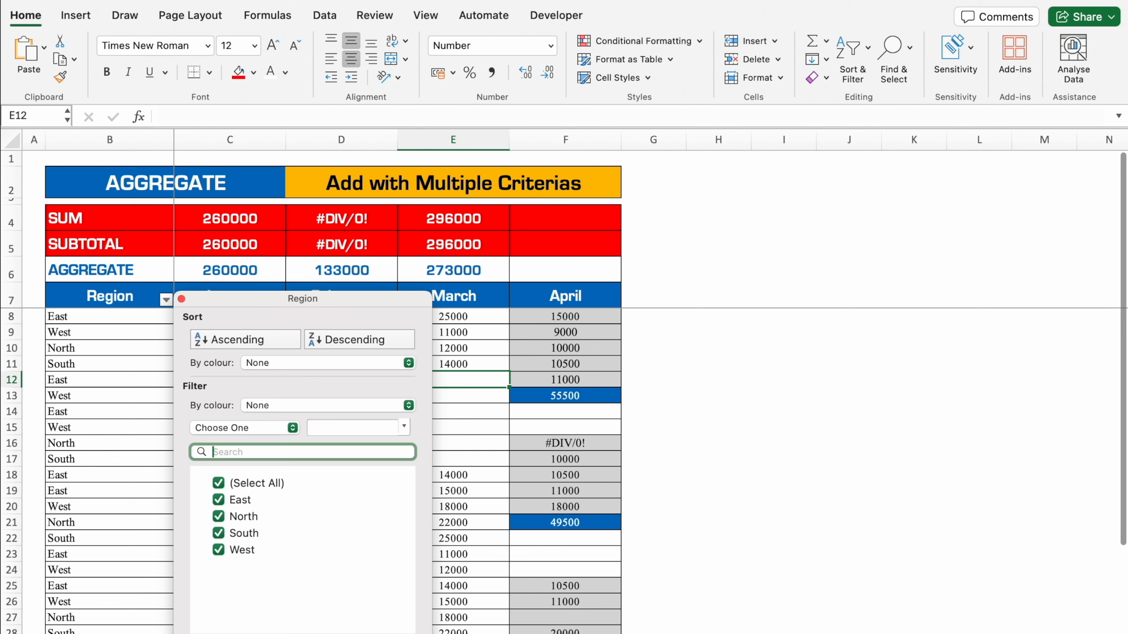
{"action": "left_click", "coordinate": [181, 299]}
- Copy March's SUM and SUBTOTAL formulas in E4:E5 across to April and fill the error cell F16 with red
{"action": "left_click_drag", "start_coordinate": [462, 218], "coordinate": [572, 256]}
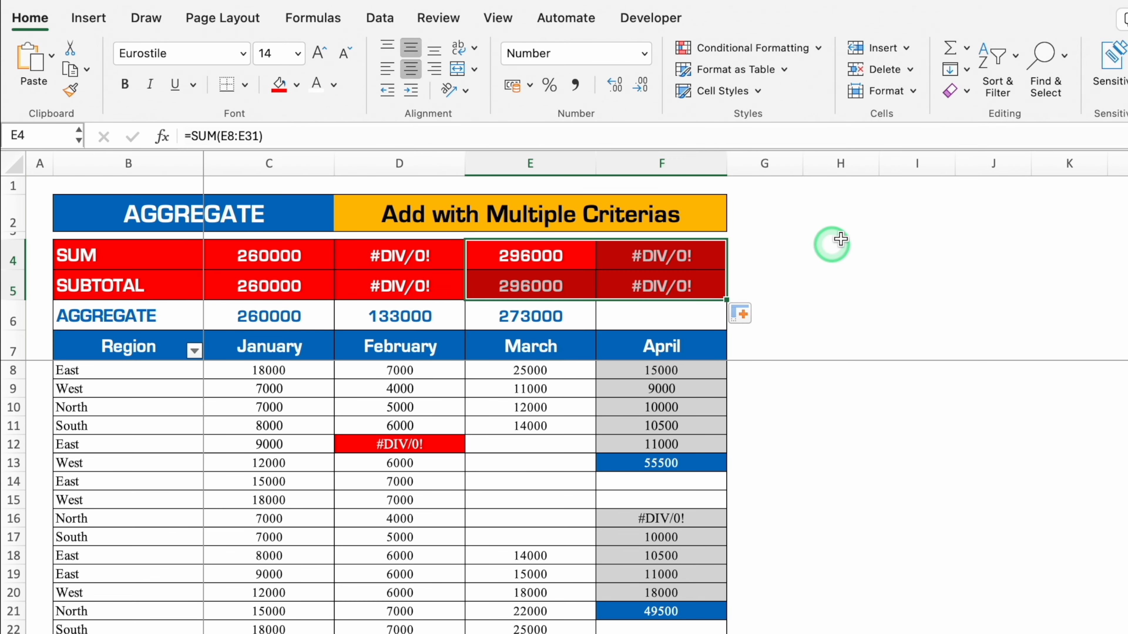
{"action": "left_click", "coordinate": [843, 236]}
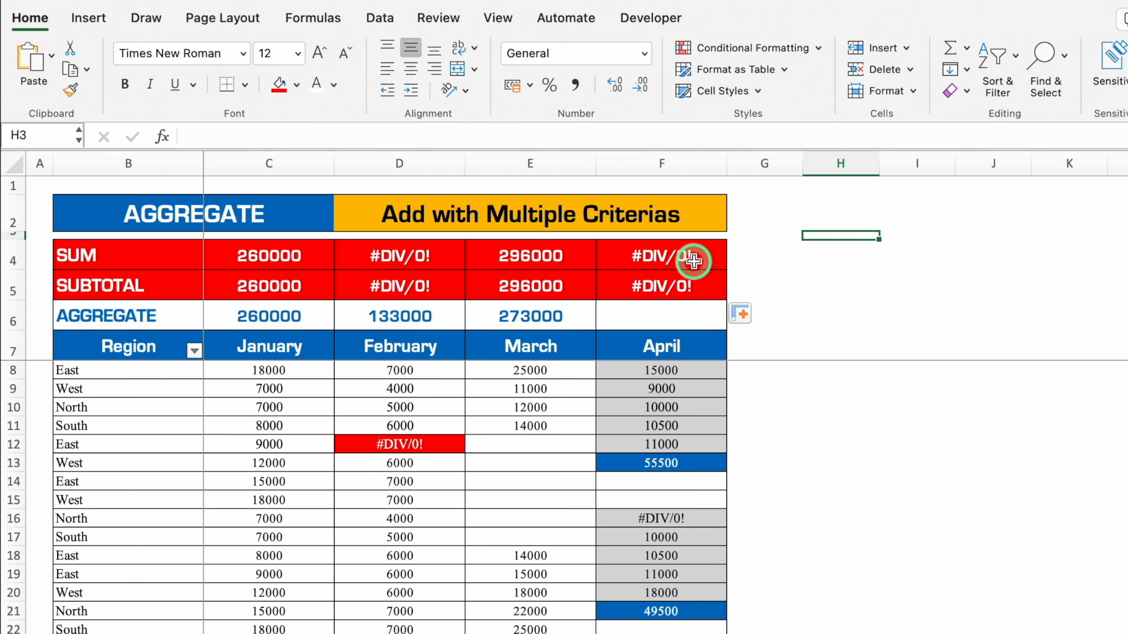
{"action": "left_click", "coordinate": [680, 519]}
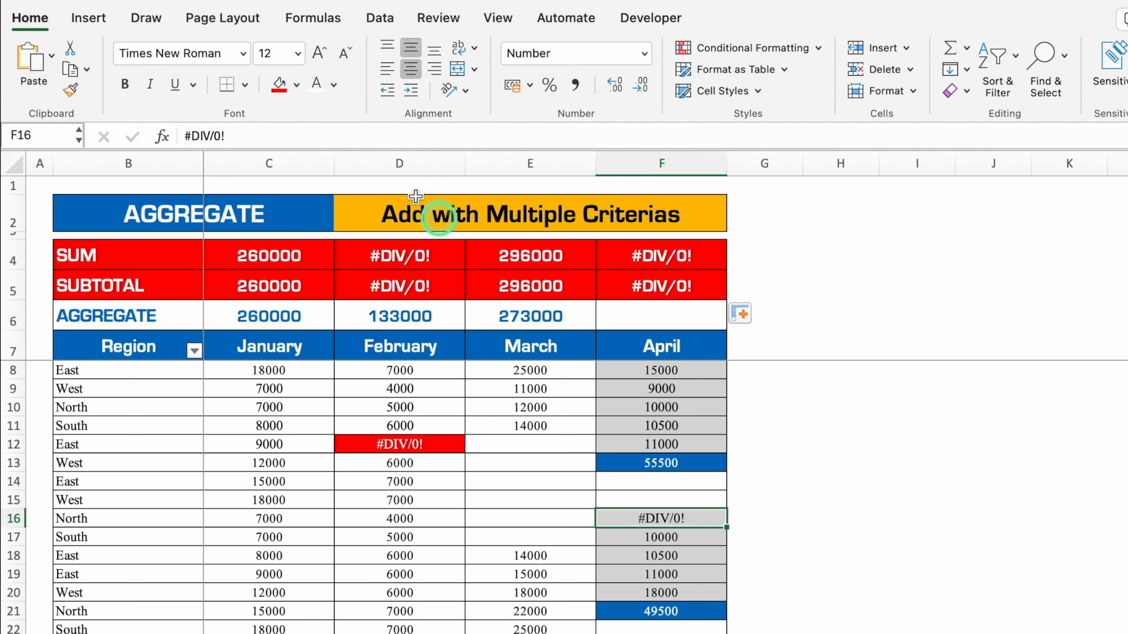
{"action": "left_click", "coordinate": [279, 91]}
- Clear the #DIV/0! error from cell F16 in the April column and undo the deletion
{"action": "key", "text": "Delete"}
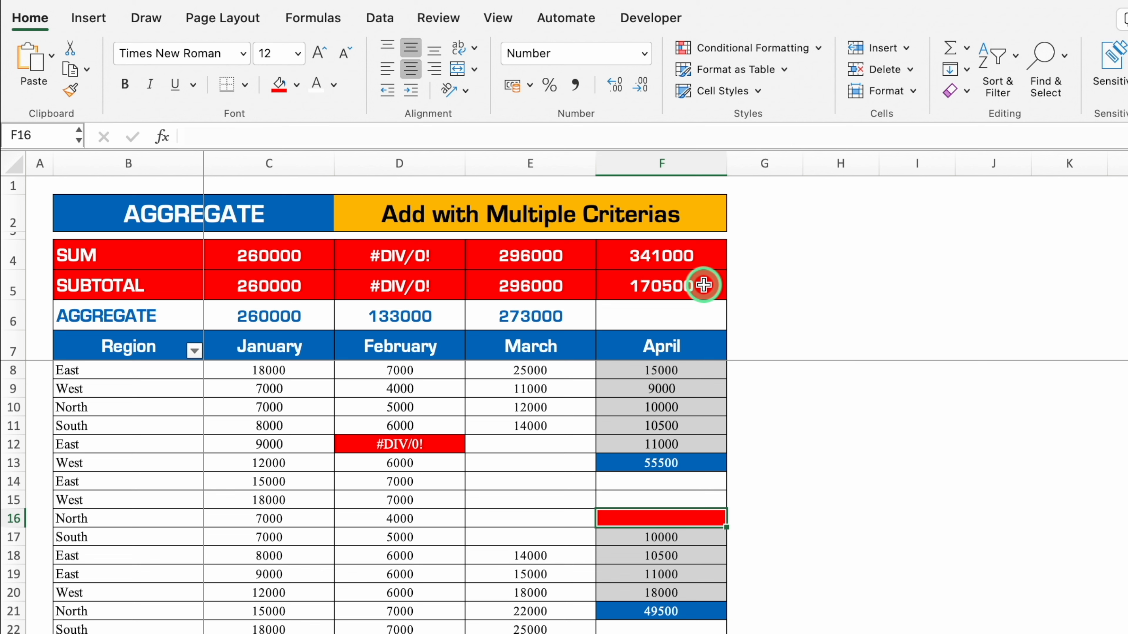
{"action": "key", "text": "super+z"}
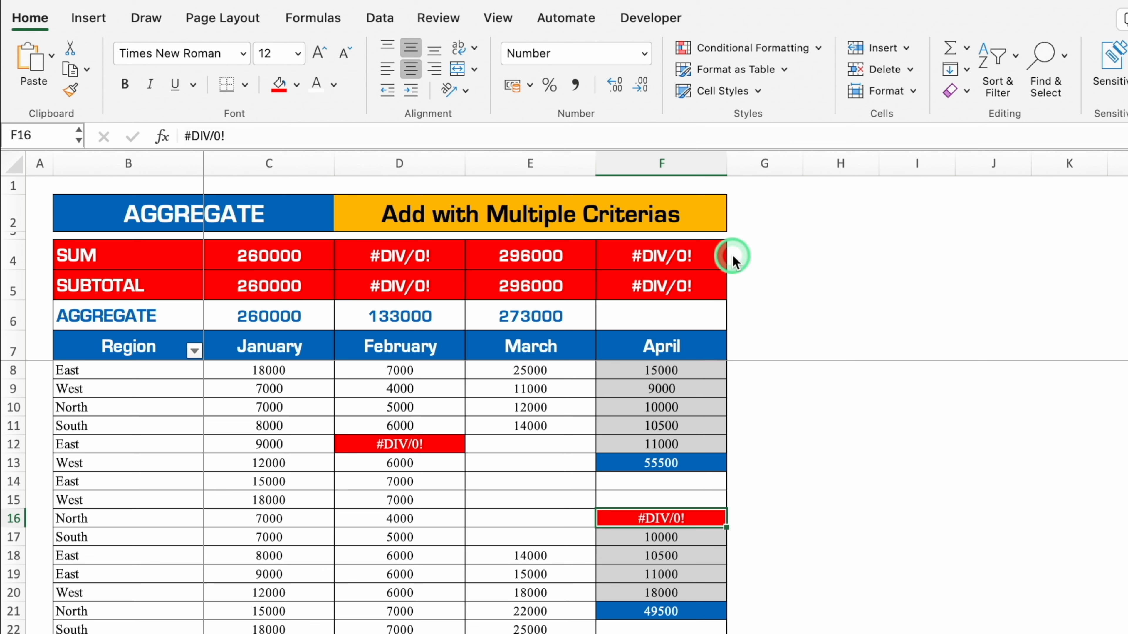
{"action": "left_click", "coordinate": [815, 405]}
- Examine the formulas behind April's blue subtotal cells, including F13 and F21
{"action": "left_click", "coordinate": [706, 462]}
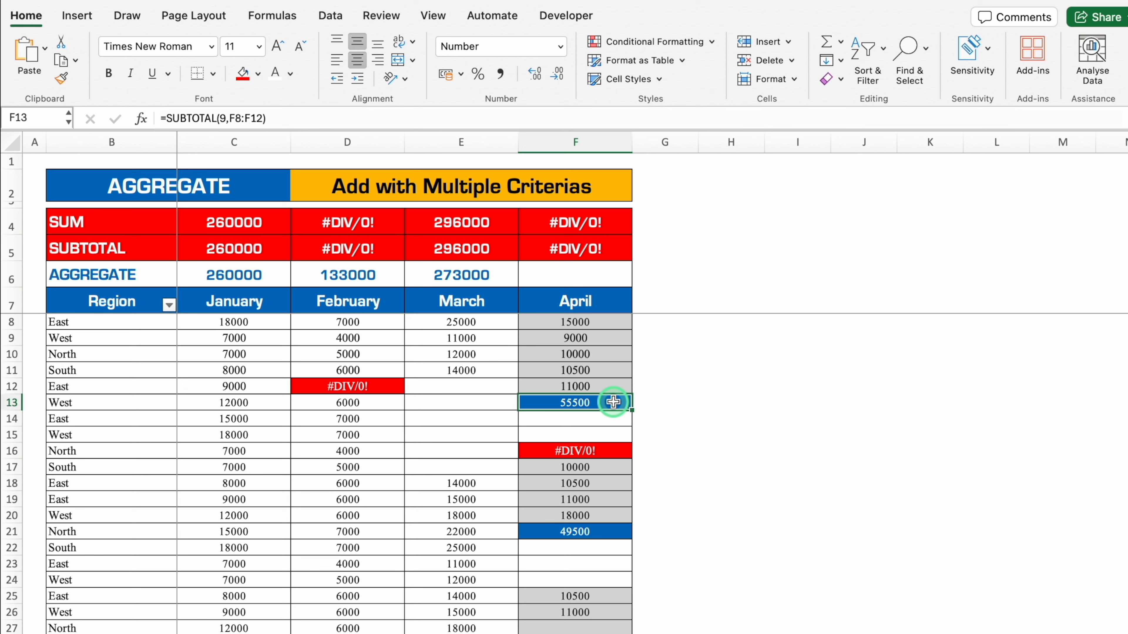
{"action": "left_click", "coordinate": [605, 532]}
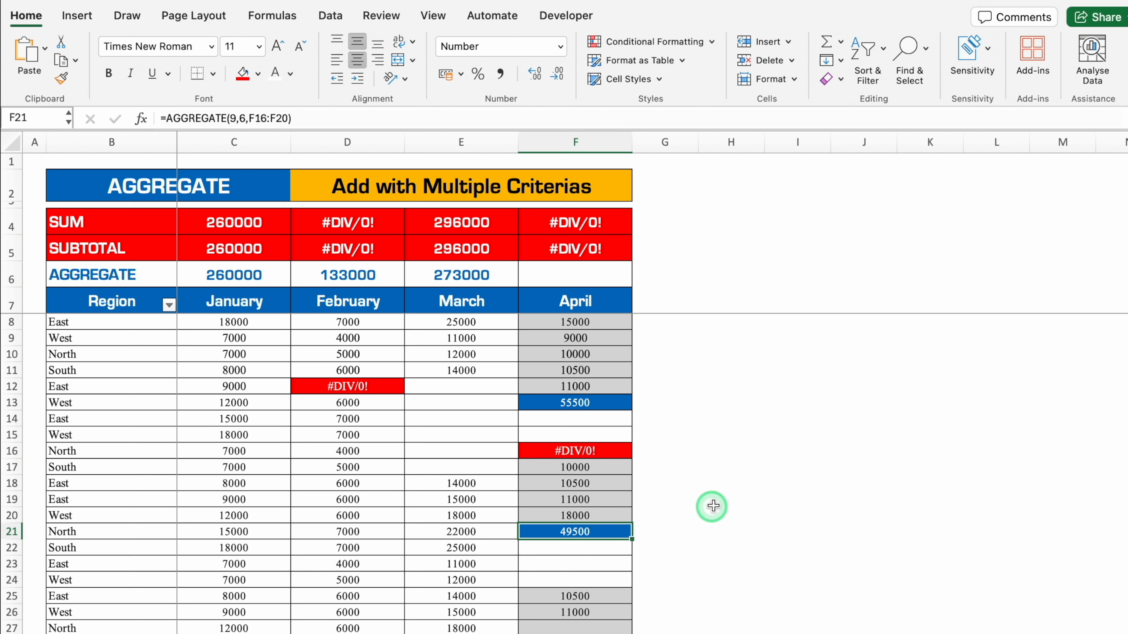
{"action": "scroll", "coordinate": [799, 511], "scroll_direction": "down", "scroll_amount": 4}
{"action": "left_click", "coordinate": [575, 622]}
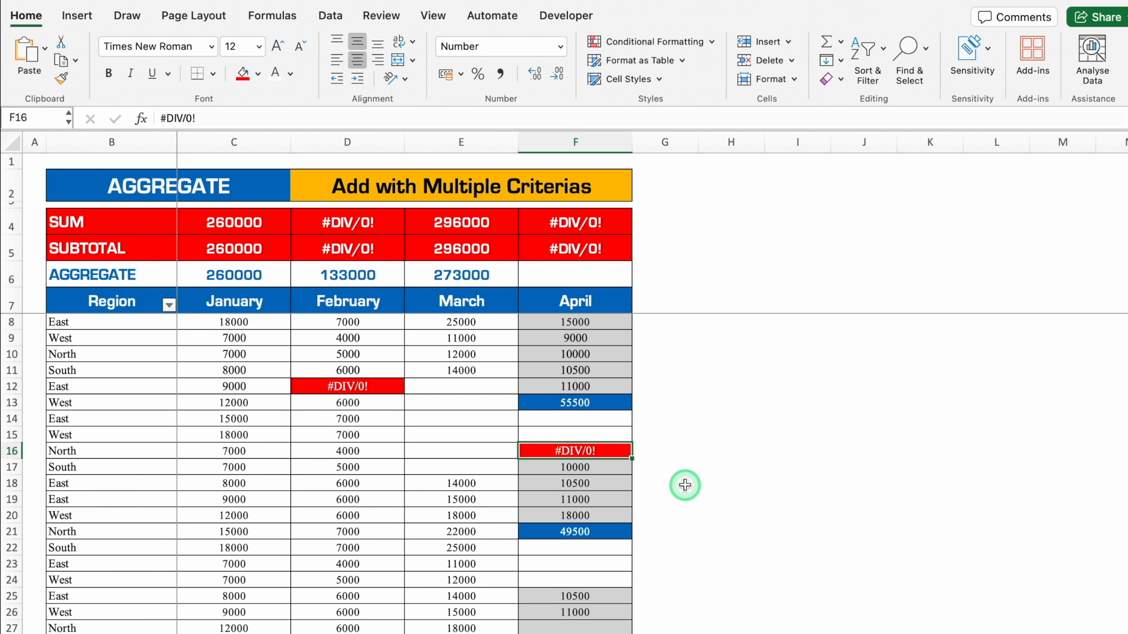
- Try April's SUM and SUBTOTAL without the error in F16, then restore the error value
{"action": "key", "text": "Delete"}
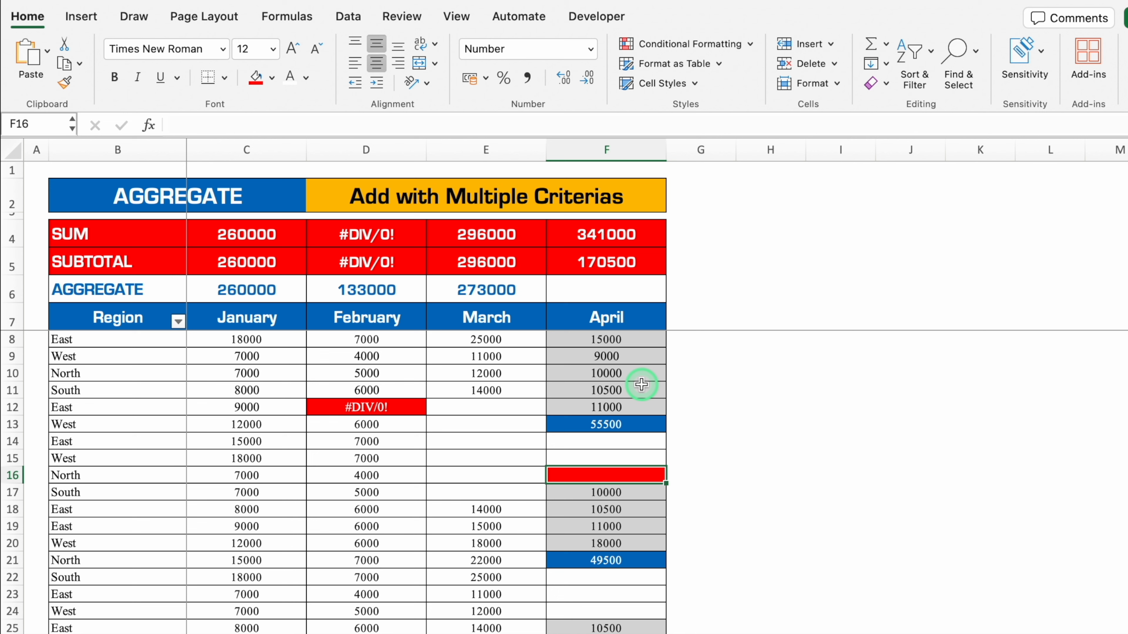
{"action": "key", "text": "super+z"}
- Enter =AGGREGATE(9,3,F8:F31) in April's AGGREGATE cell F6, using SUM and ignoring hidden rows, error values and nested SUBTOTAL and AGGREGATE functions
{"action": "left_click", "coordinate": [657, 286]}
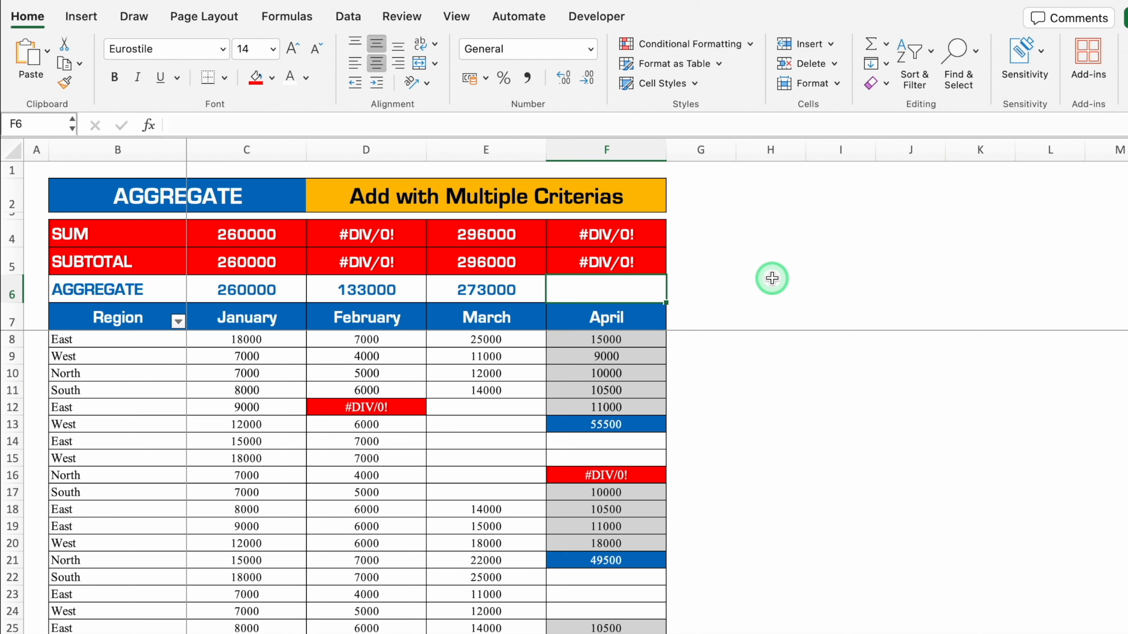
{"action": "type", "text": "=agg"}
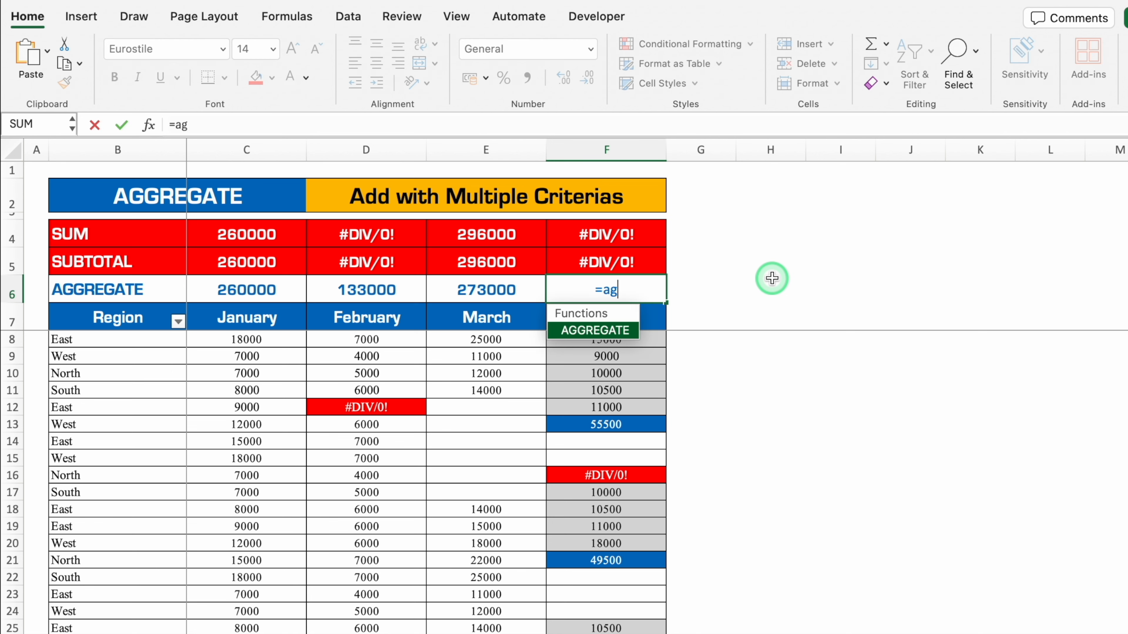
{"action": "double_click", "coordinate": [611, 331]}
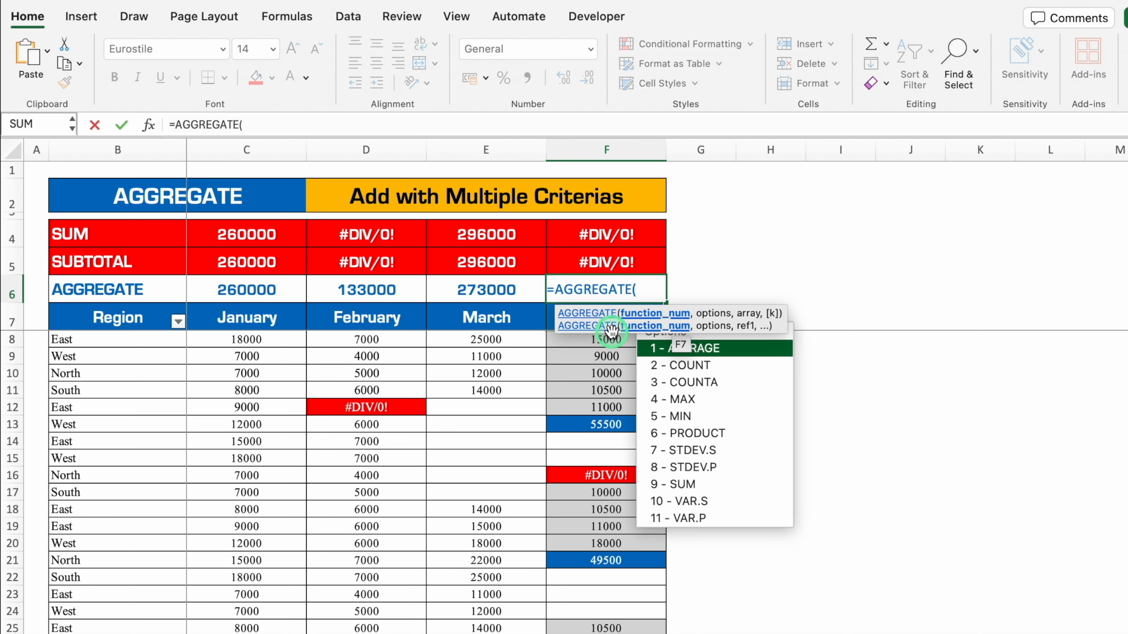
{"action": "left_click", "coordinate": [714, 450]}
{"action": "double_click", "coordinate": [715, 482]}
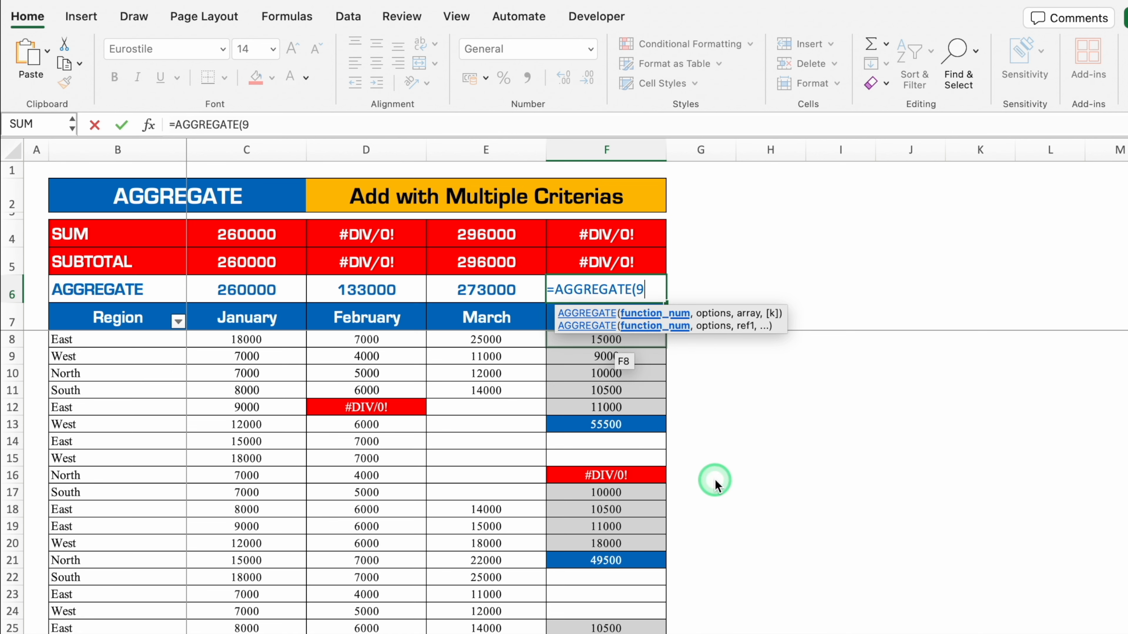
{"action": "type", "text": ","}
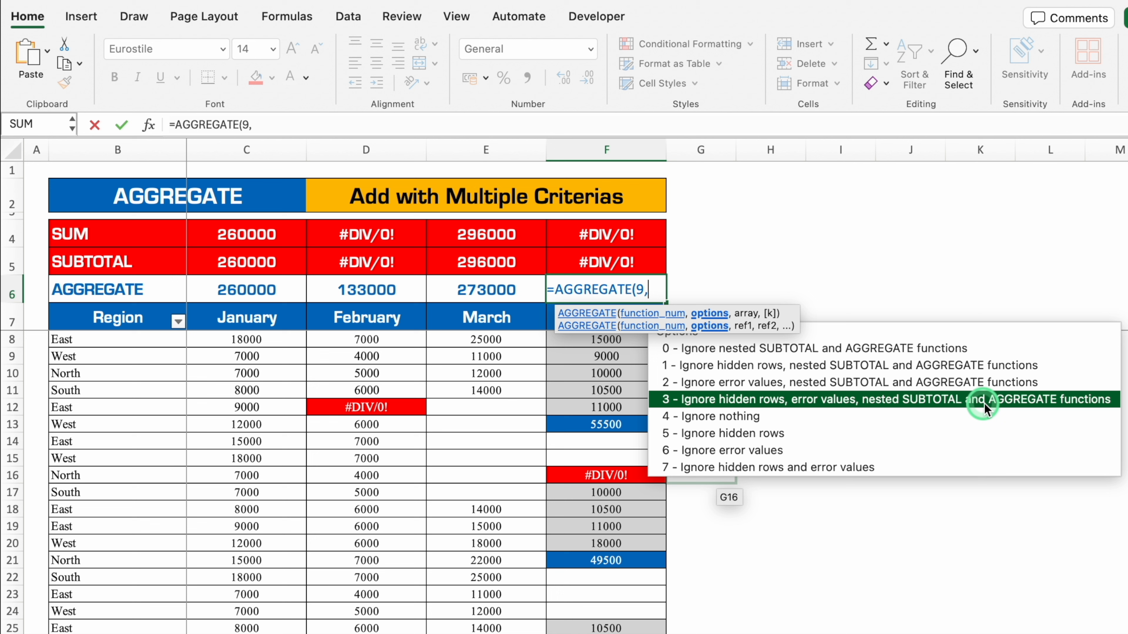
{"action": "double_click", "coordinate": [1053, 401]}
{"action": "type", "text": ","}
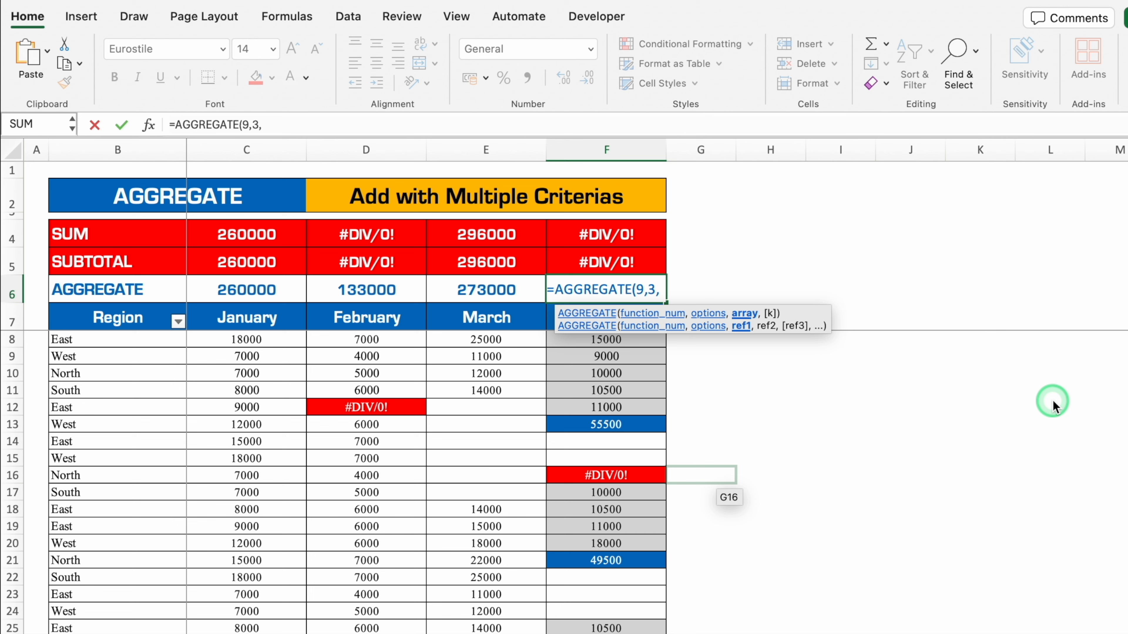
{"action": "left_click", "coordinate": [639, 339]}
{"action": "left_click_drag", "start_coordinate": [640, 339], "coordinate": [639, 631]}
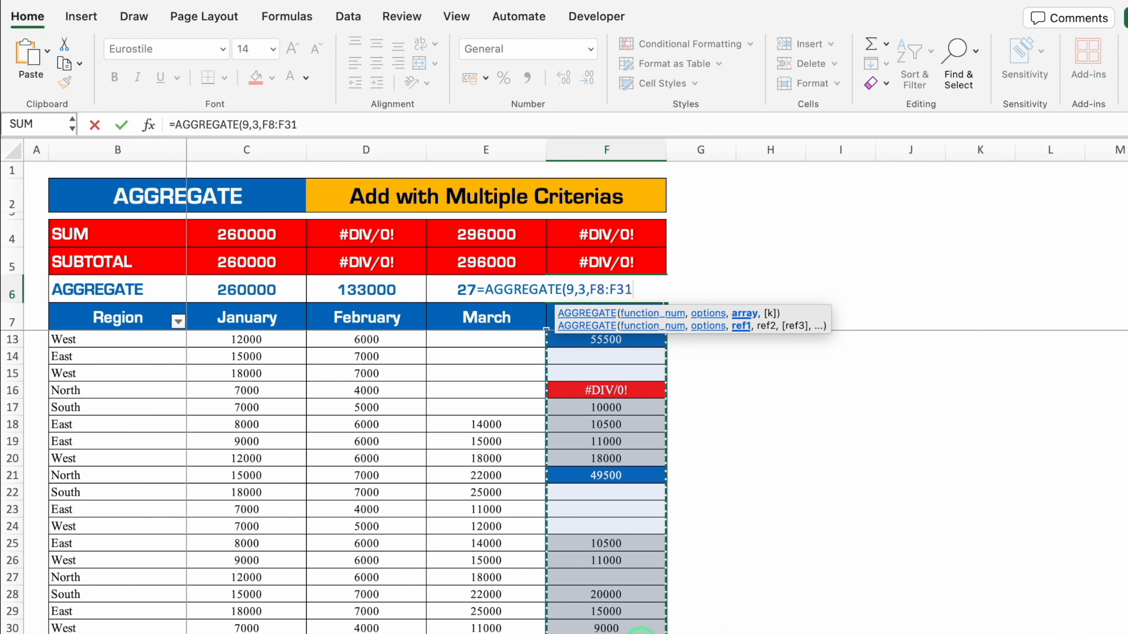
{"action": "type", "text": ")"}
{"action": "key", "text": "Return"}
{"action": "scroll", "coordinate": [606, 482], "scroll_direction": "up", "scroll_amount": 3}
{"action": "key", "text": "Up"}
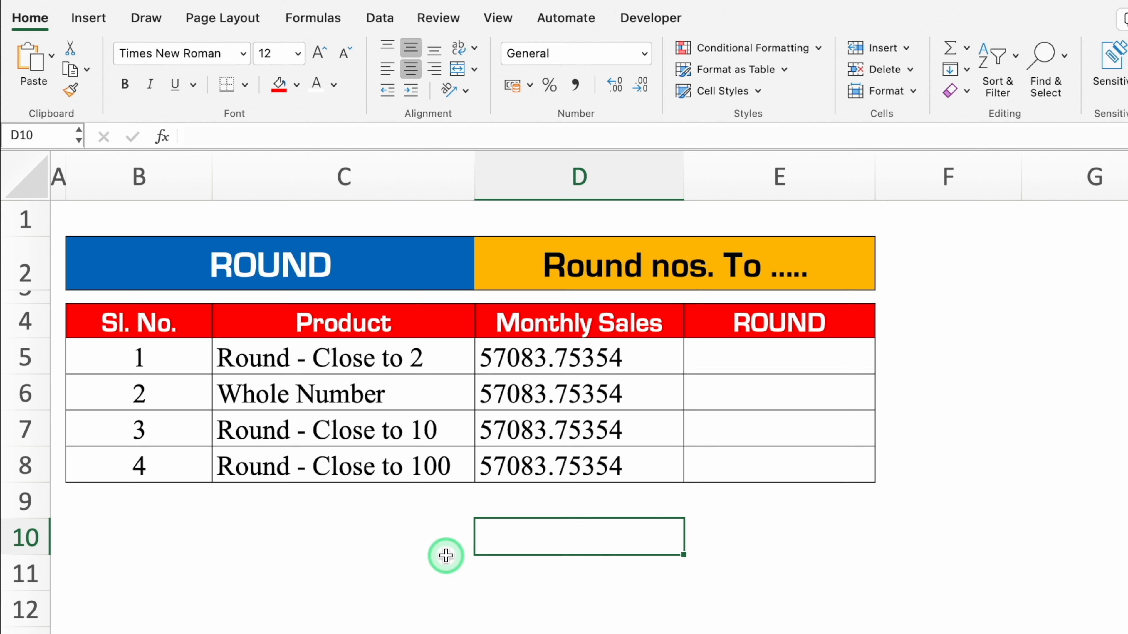
- Enter =ROUND(D5,2) in cell E5 to round the first product's monthly sales to two decimal places
{"action": "left_click", "coordinate": [437, 367]}
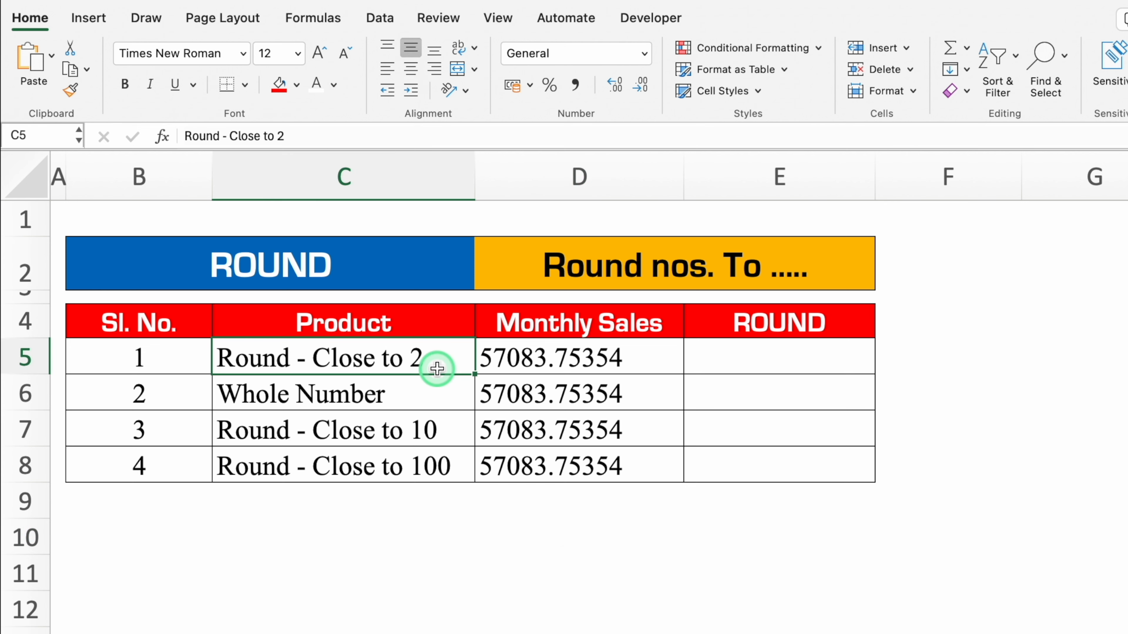
{"action": "left_click", "coordinate": [437, 394]}
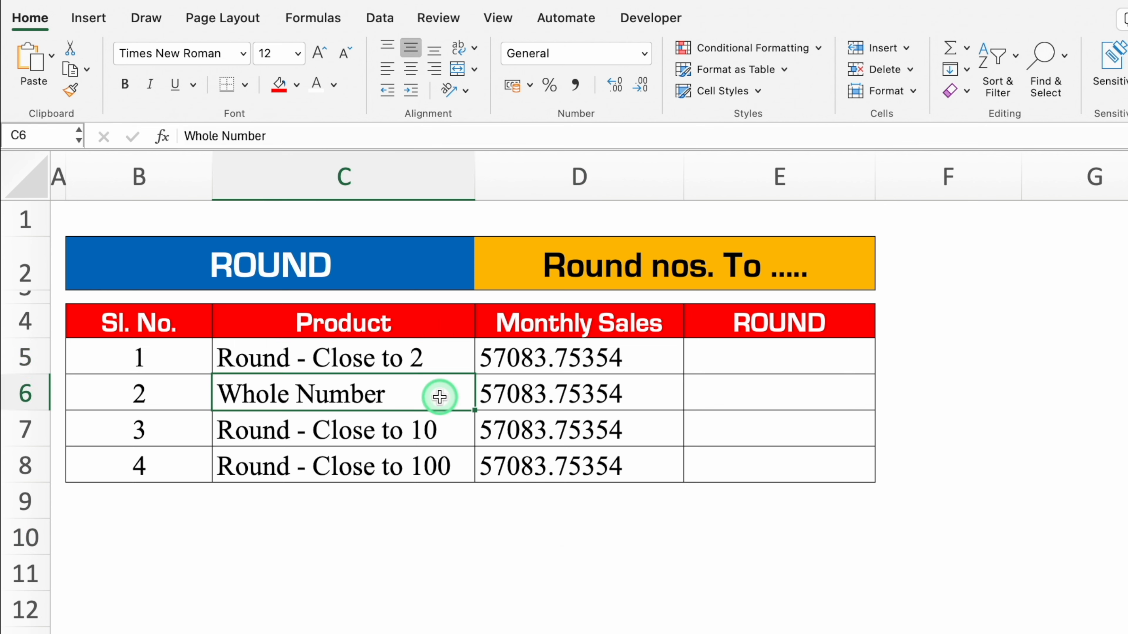
{"action": "left_click", "coordinate": [452, 429]}
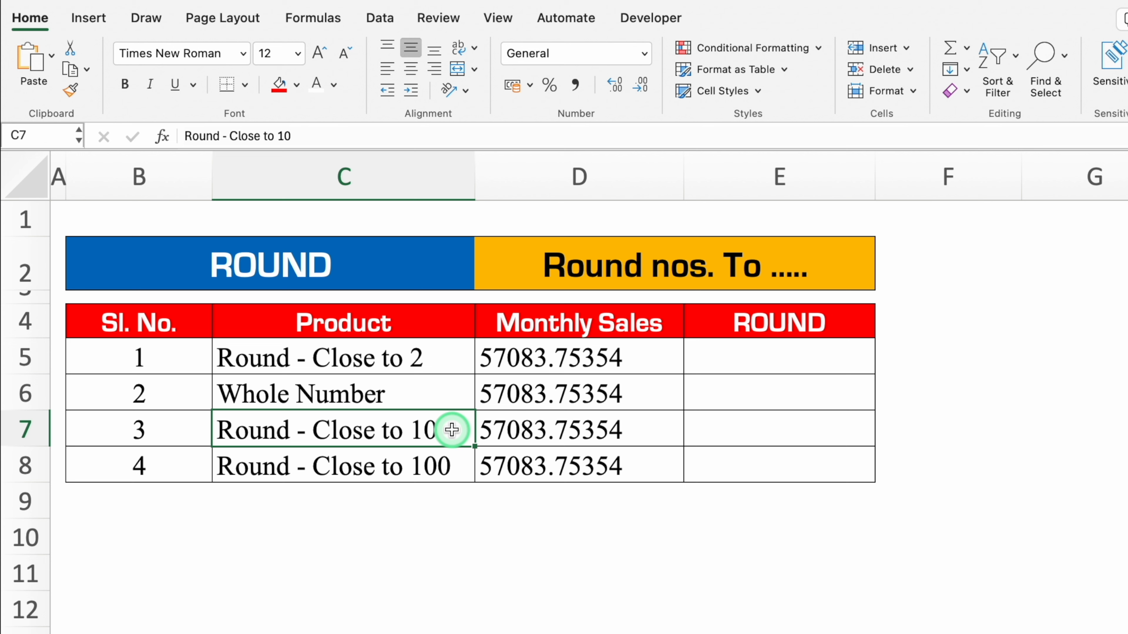
{"action": "left_click", "coordinate": [450, 463]}
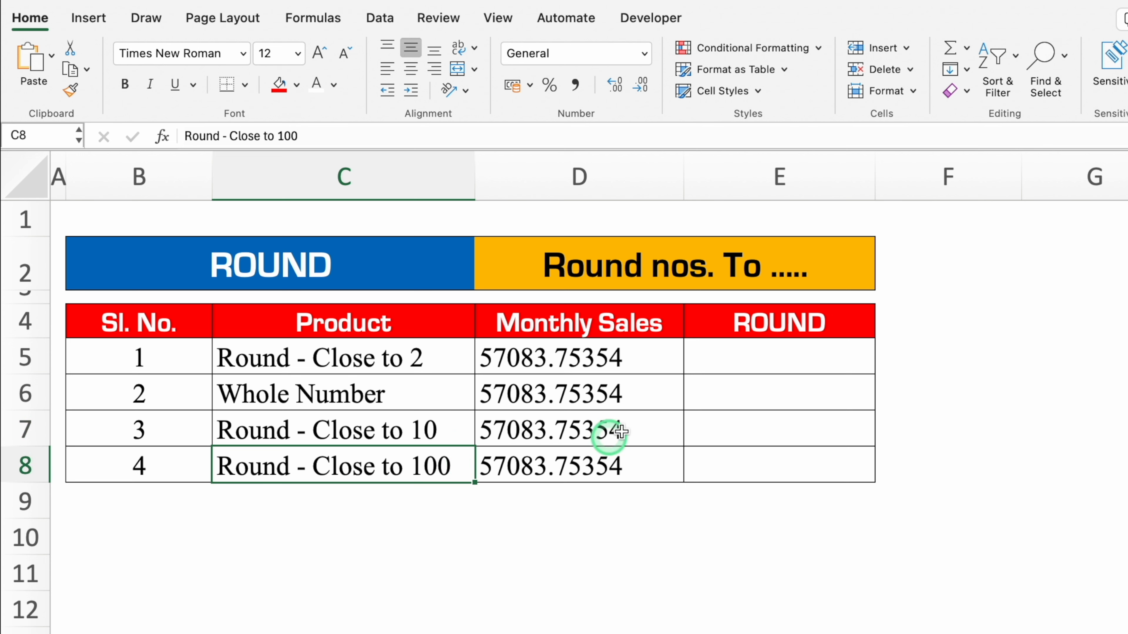
{"action": "left_click", "coordinate": [758, 358]}
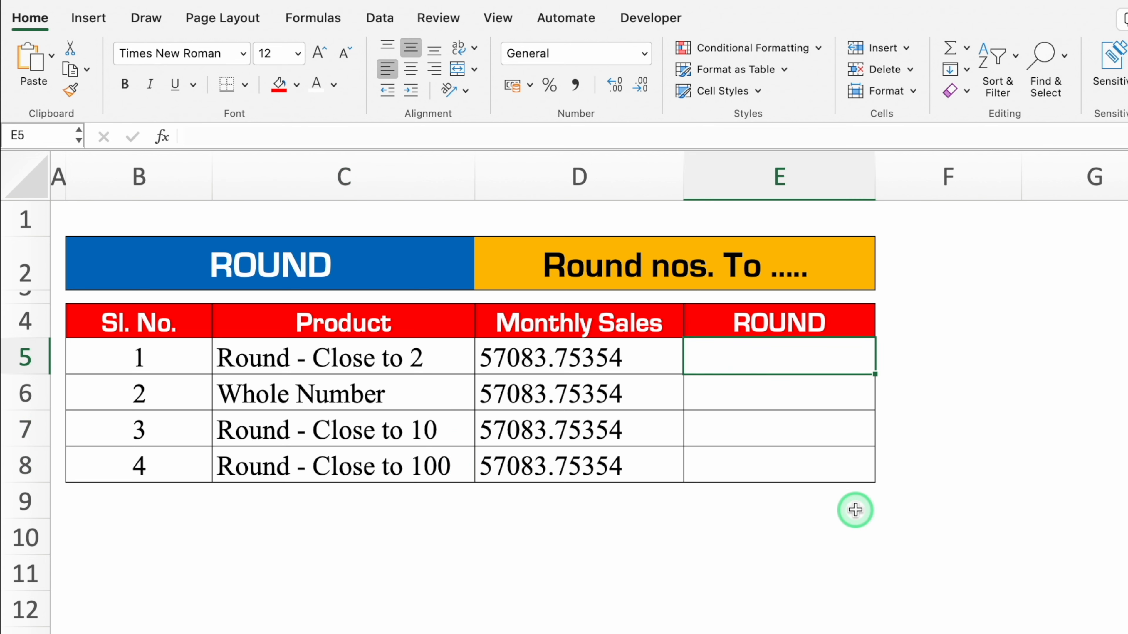
{"action": "type", "text": "=ro"}
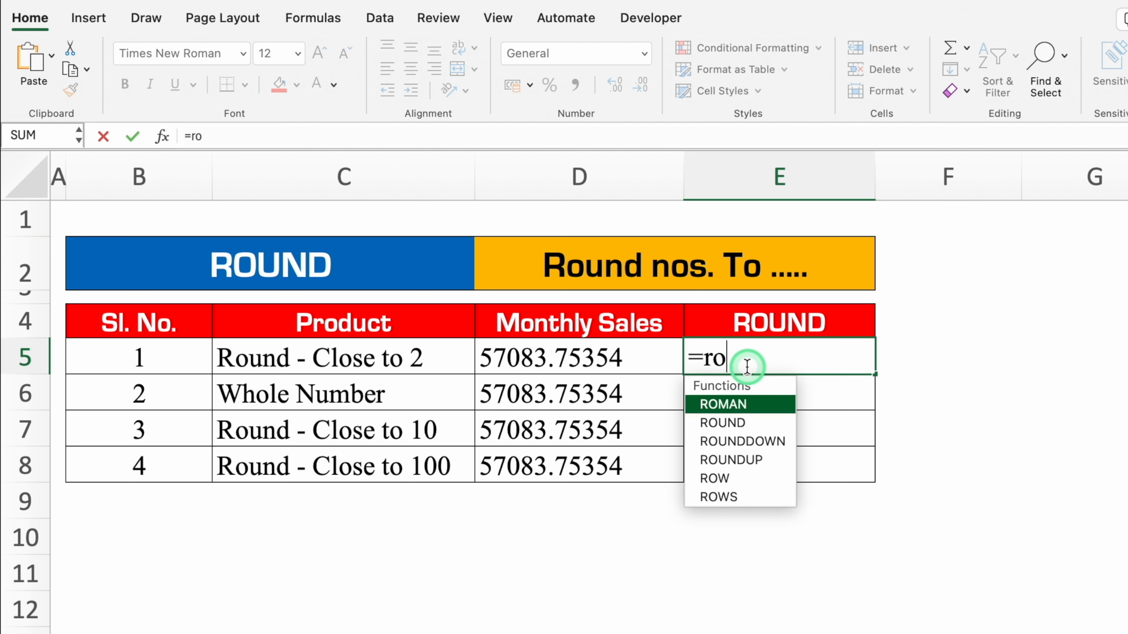
{"action": "type", "text": "und"}
{"action": "double_click", "coordinate": [755, 403]}
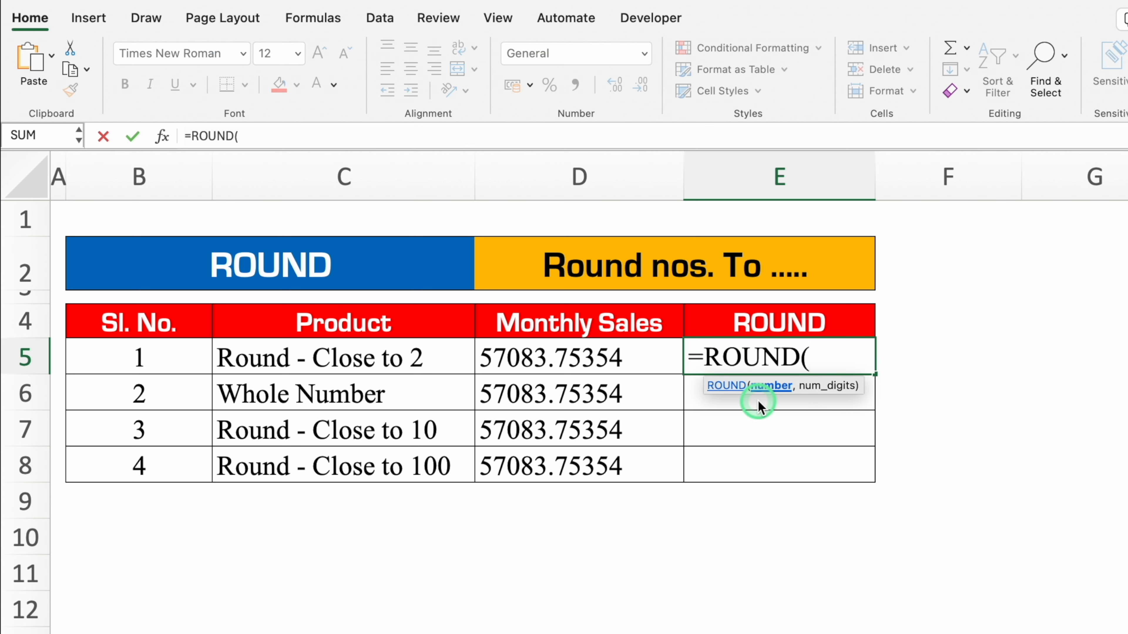
{"action": "left_click", "coordinate": [607, 364]}
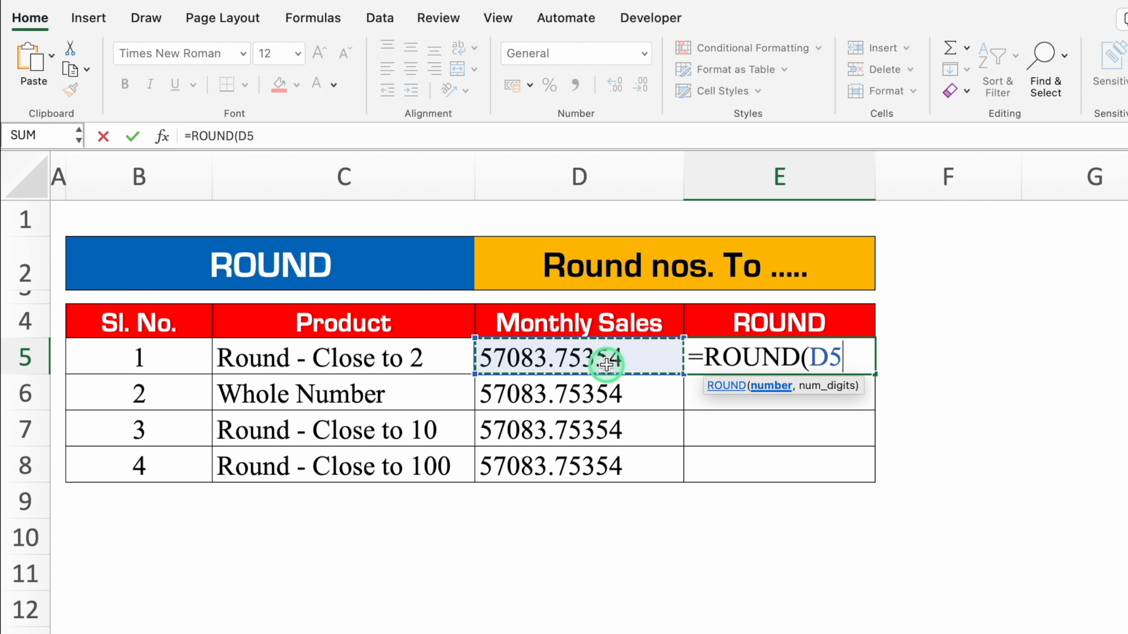
{"action": "type", "text": ","}
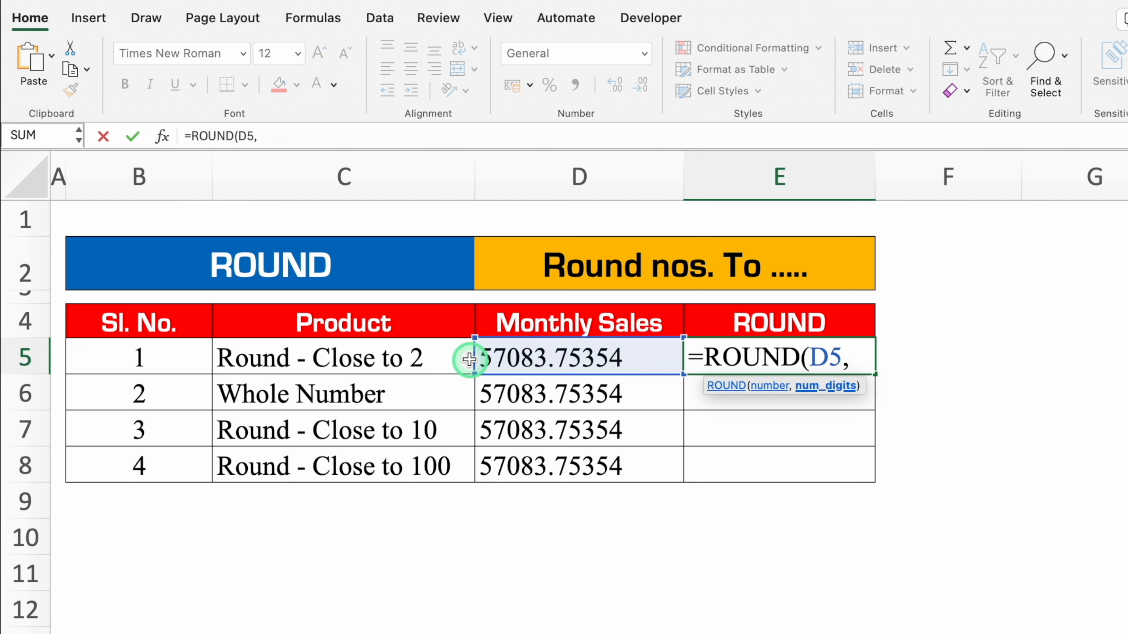
{"action": "type", "text": "2)"}
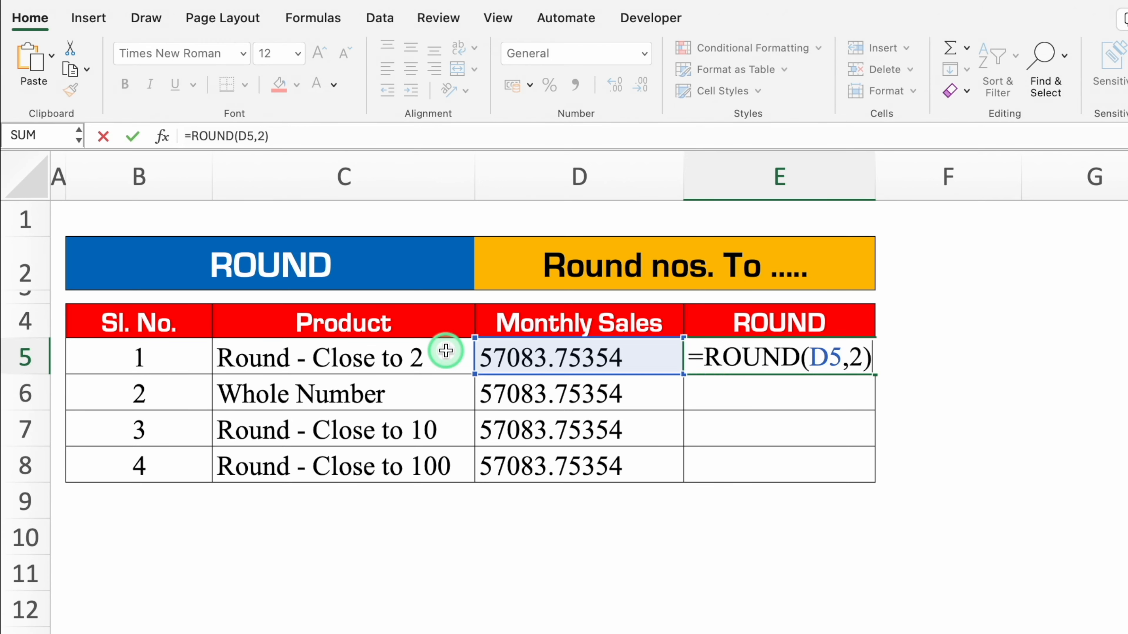
{"action": "key", "text": "Return"}
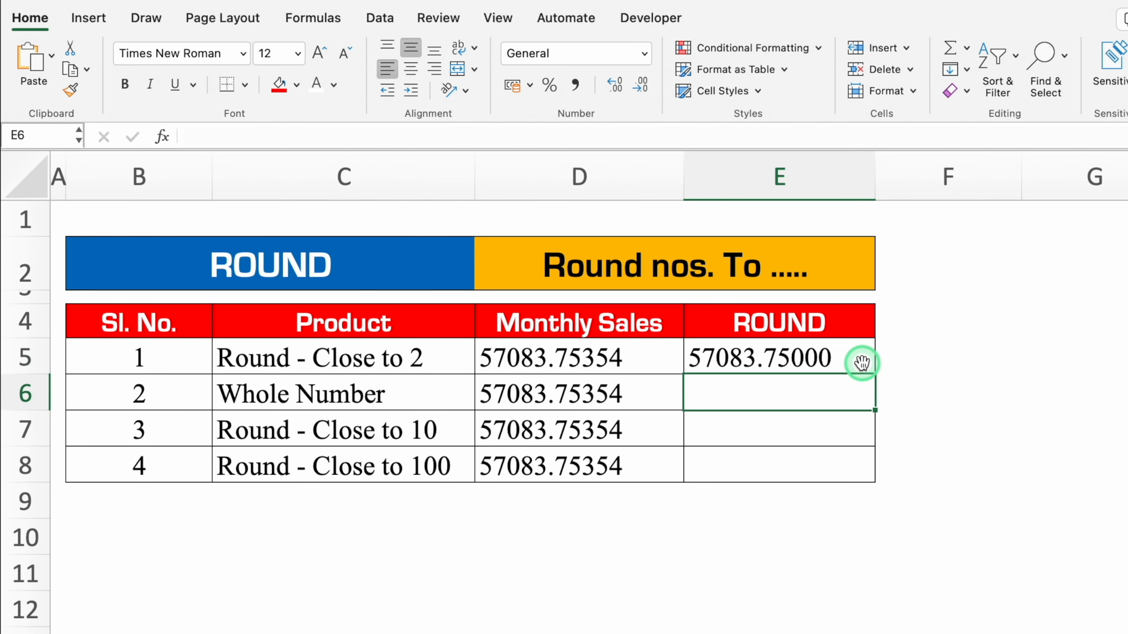
- Copy the ROUND formula from E5 down through E8
{"action": "left_click", "coordinate": [864, 363]}
{"action": "left_click_drag", "start_coordinate": [874, 374], "coordinate": [873, 468]}
{"action": "left_click", "coordinate": [790, 404]}
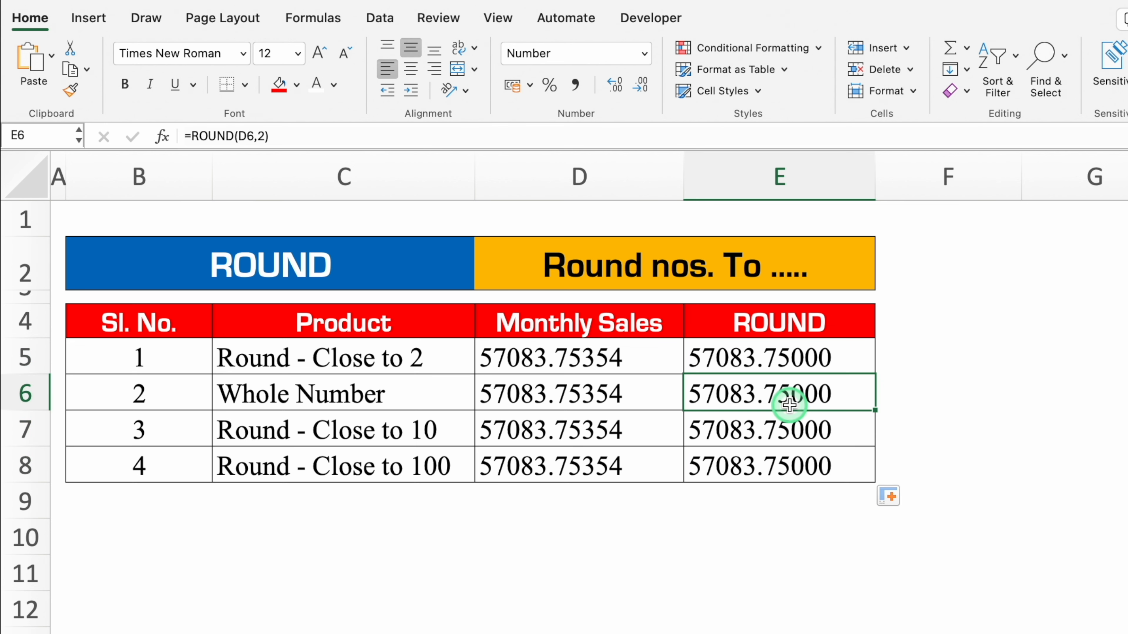
- Format the rounded values in E5:E8 as Accounting with 2 decimal places and the ₹ symbol
{"action": "left_click_drag", "start_coordinate": [794, 355], "coordinate": [795, 459]}
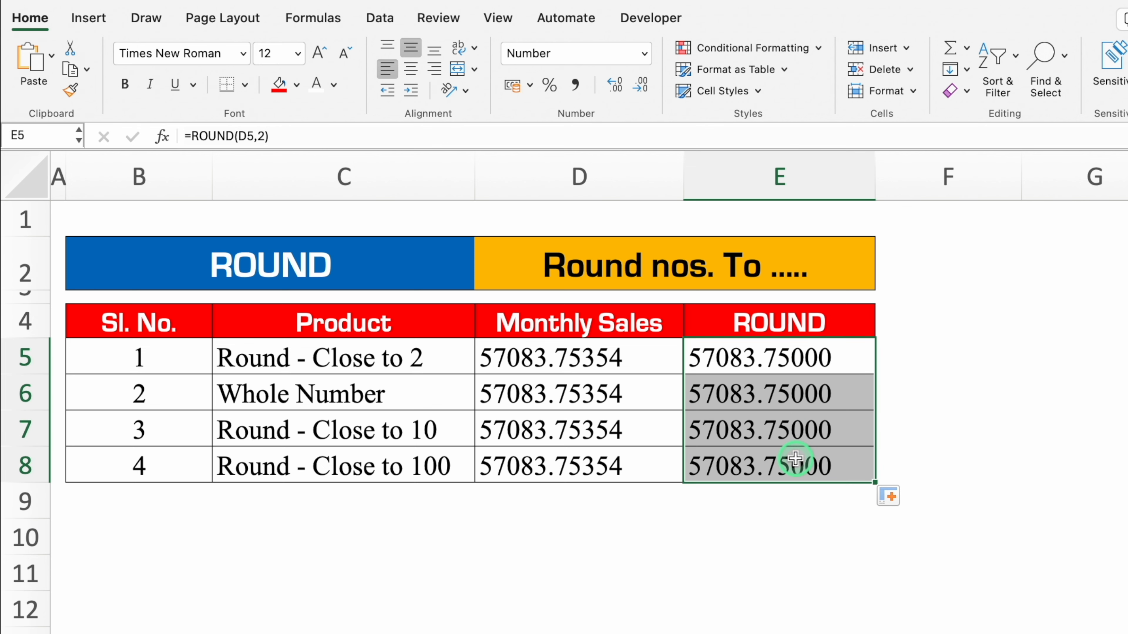
{"action": "key", "text": "super+1"}
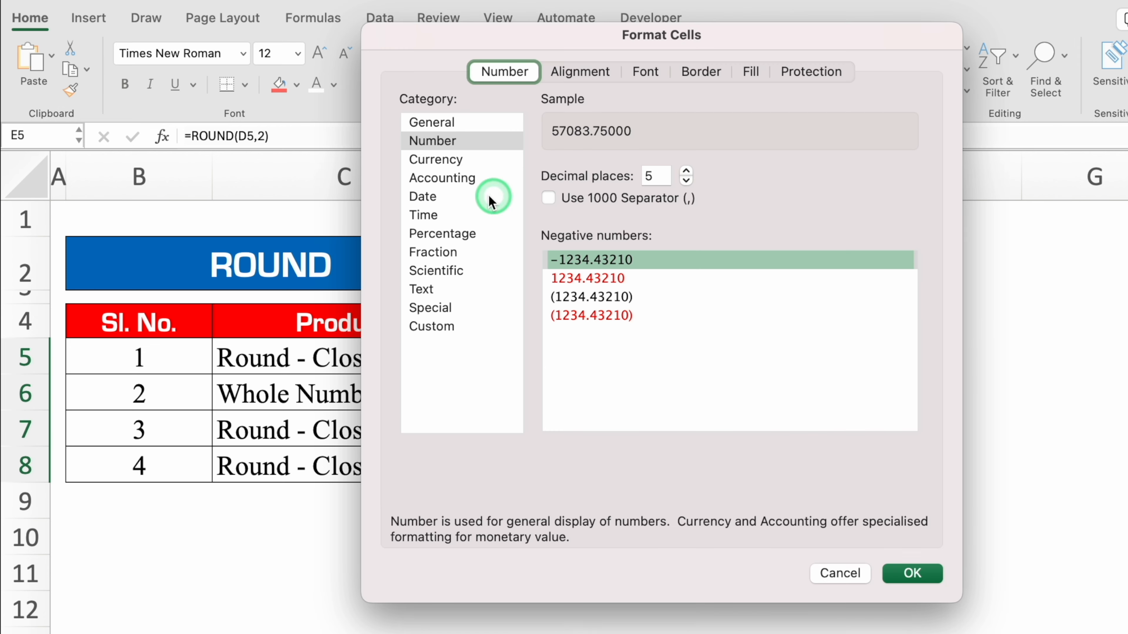
{"action": "left_click", "coordinate": [464, 179]}
{"action": "left_click", "coordinate": [686, 180]}
{"action": "left_click", "coordinate": [686, 180]}
{"action": "left_click", "coordinate": [686, 180]}
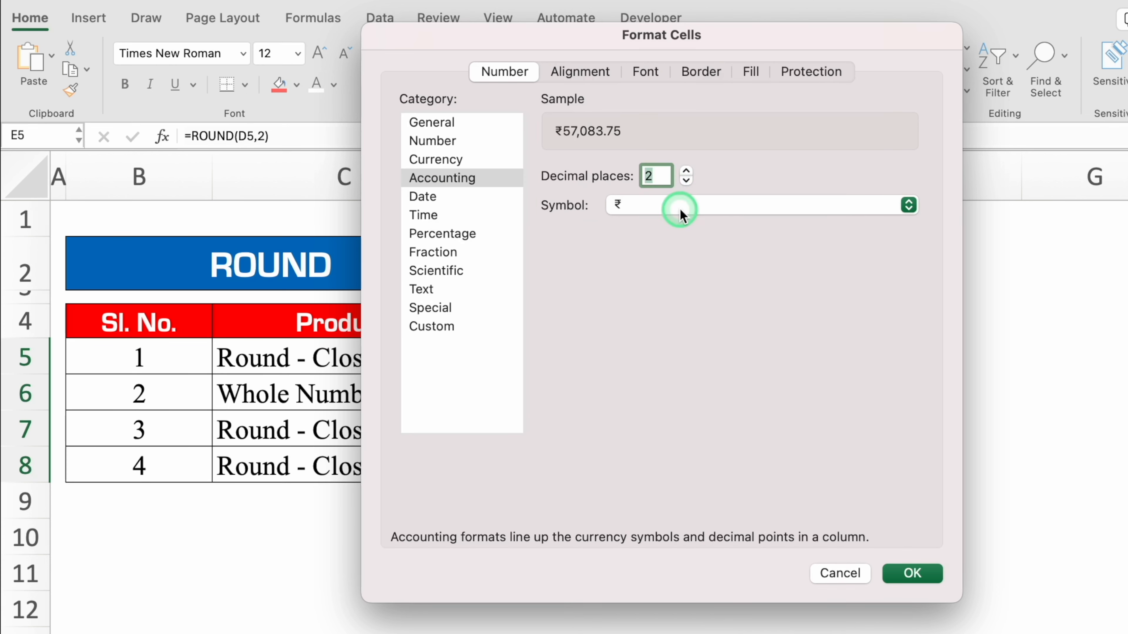
{"action": "left_click", "coordinate": [911, 574]}
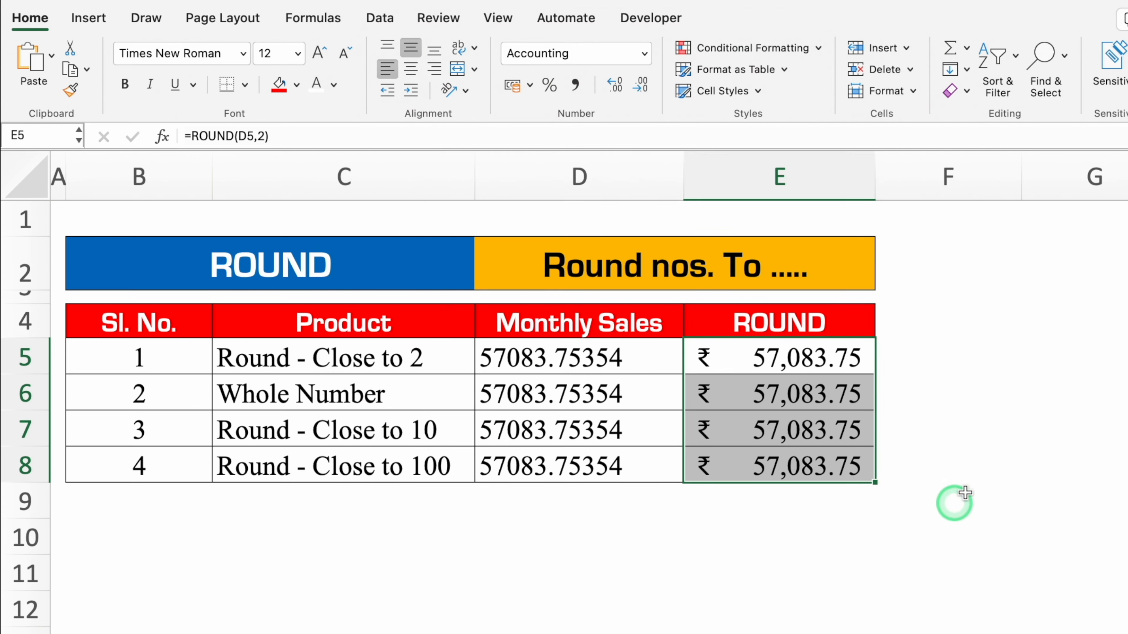
- Change the Whole Number formula in E6 to =ROUND(D6,0)
{"action": "left_click", "coordinate": [733, 391]}
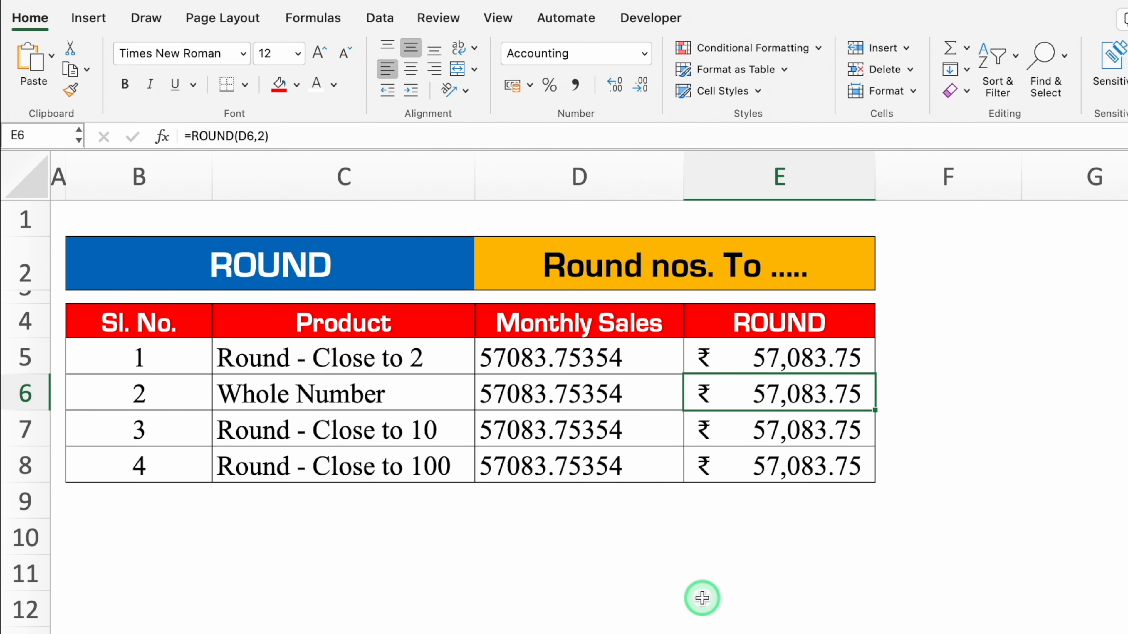
{"action": "left_click", "coordinate": [265, 136]}
{"action": "key", "text": "BackSpace"}
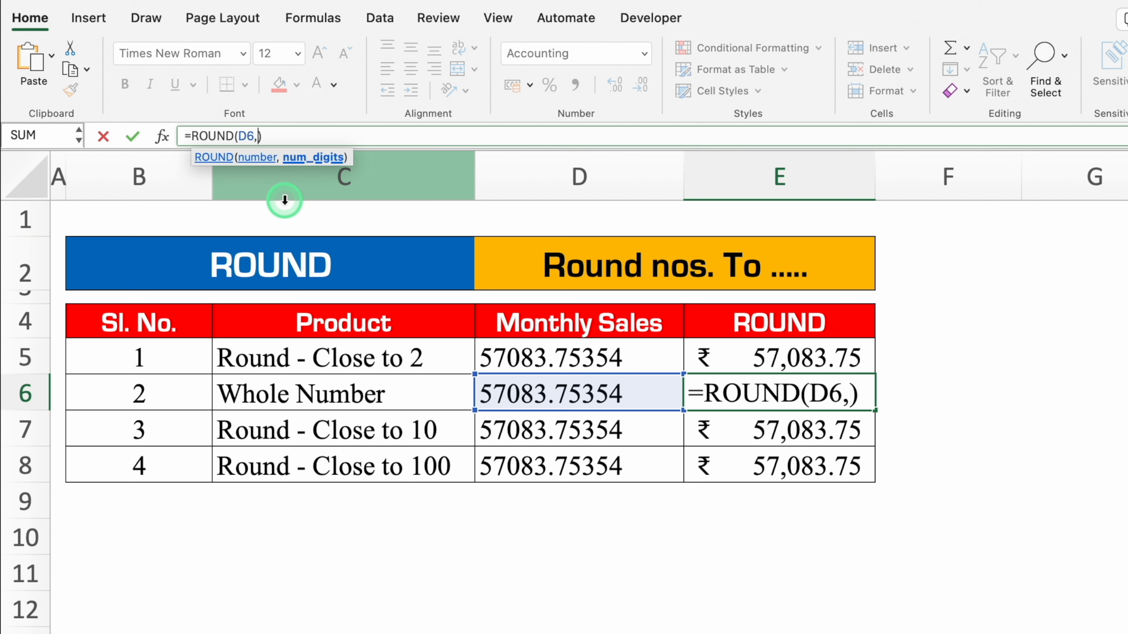
{"action": "type", "text": "0"}
{"action": "key", "text": "Return"}
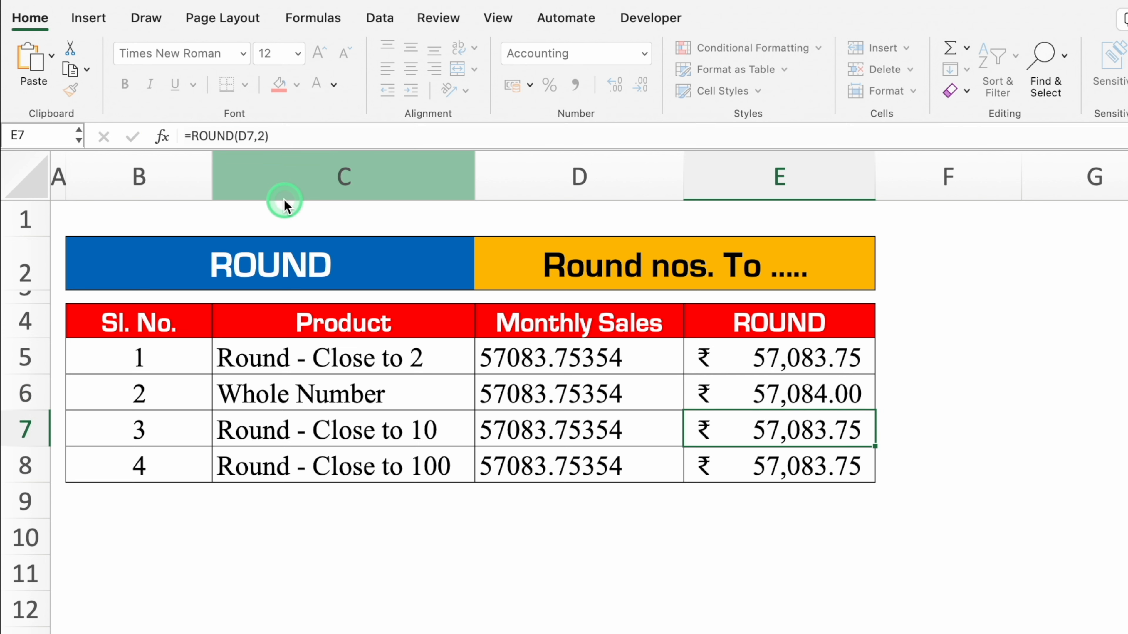
{"action": "left_click", "coordinate": [905, 394]}
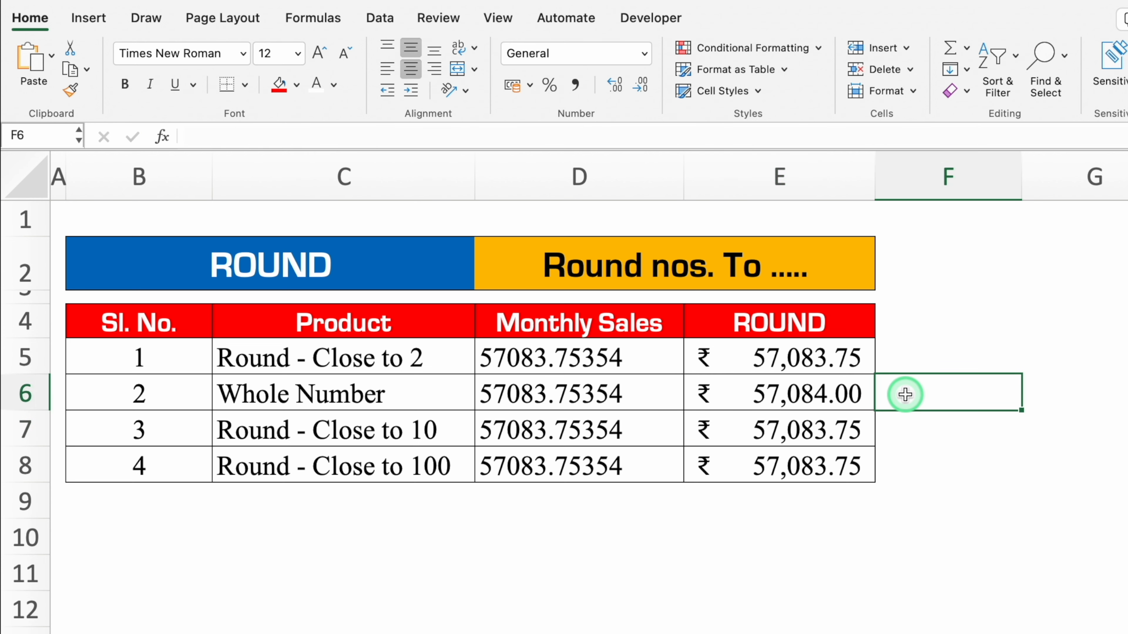
- Change the formula in E7 to =ROUND(D7,-1) to round the sales to the nearest 10
{"action": "left_click", "coordinate": [826, 429]}
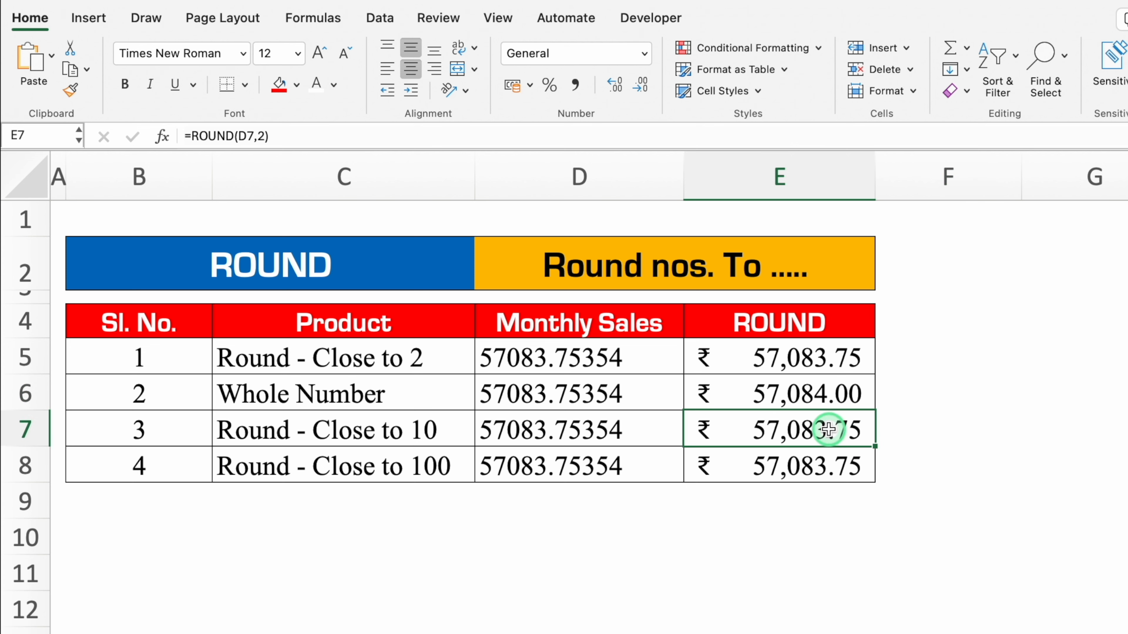
{"action": "left_click", "coordinate": [268, 136]}
{"action": "key", "text": "BackSpace"}
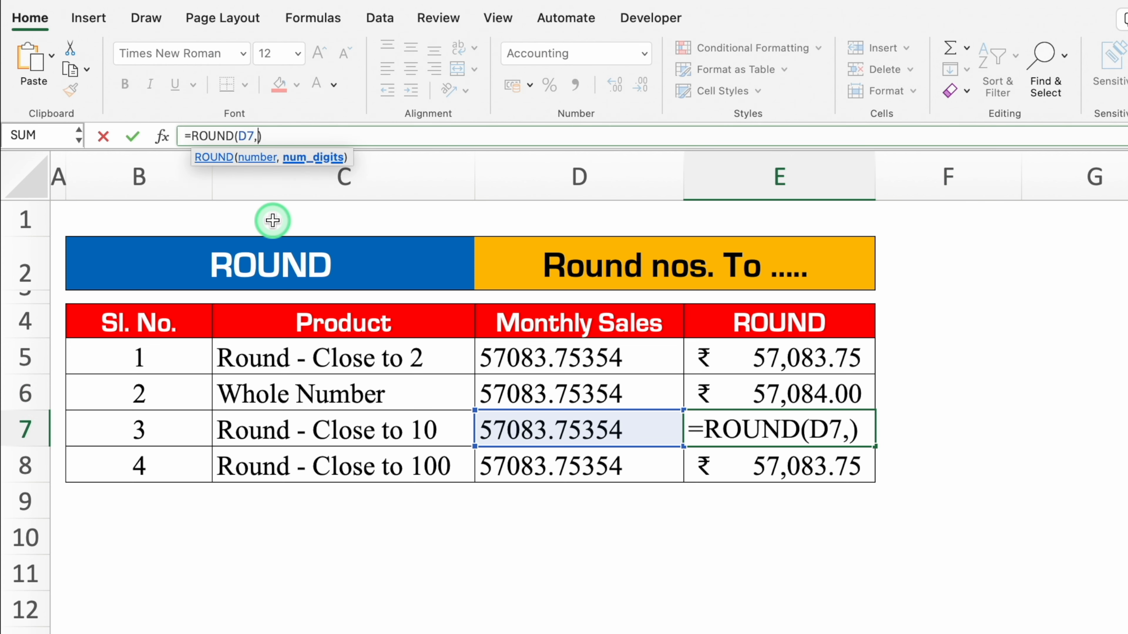
{"action": "type", "text": "-1"}
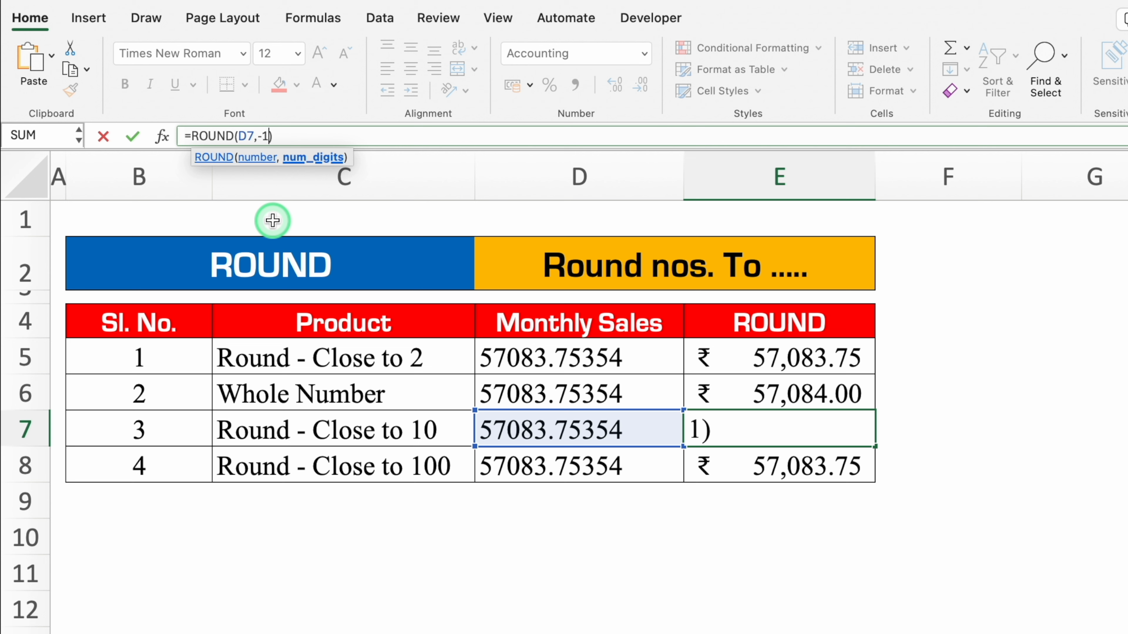
{"action": "key", "text": "Return"}
{"action": "left_click", "coordinate": [838, 429]}
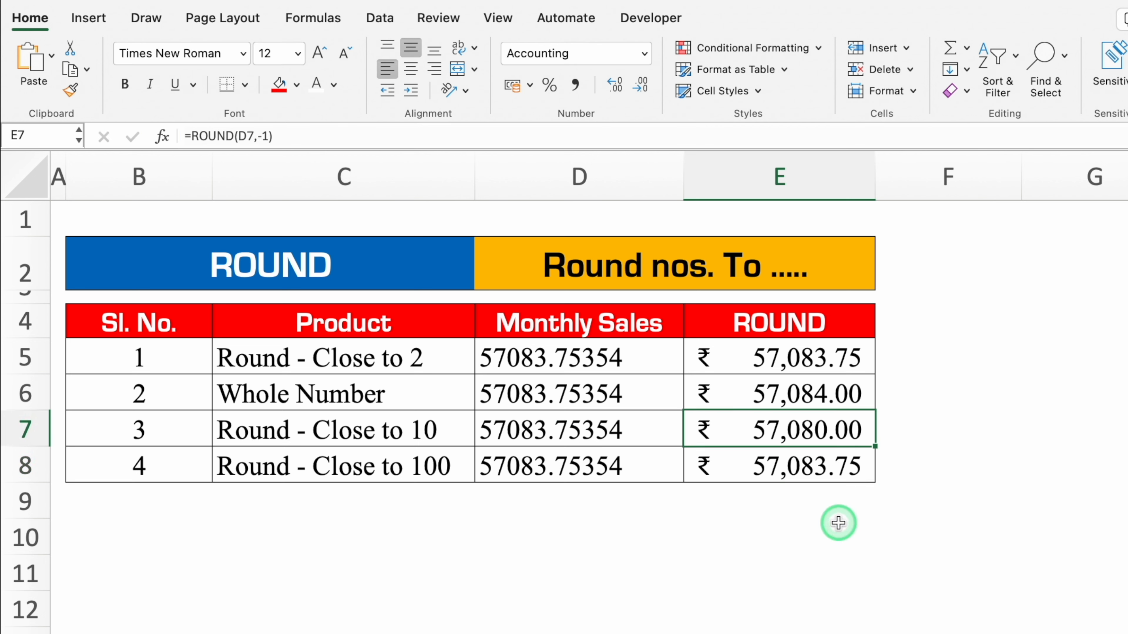
- Change the formula in E8 to =ROUND(D8,-2) to round the sales to the nearest 100
{"action": "left_click", "coordinate": [778, 466]}
{"action": "left_click", "coordinate": [258, 136]}
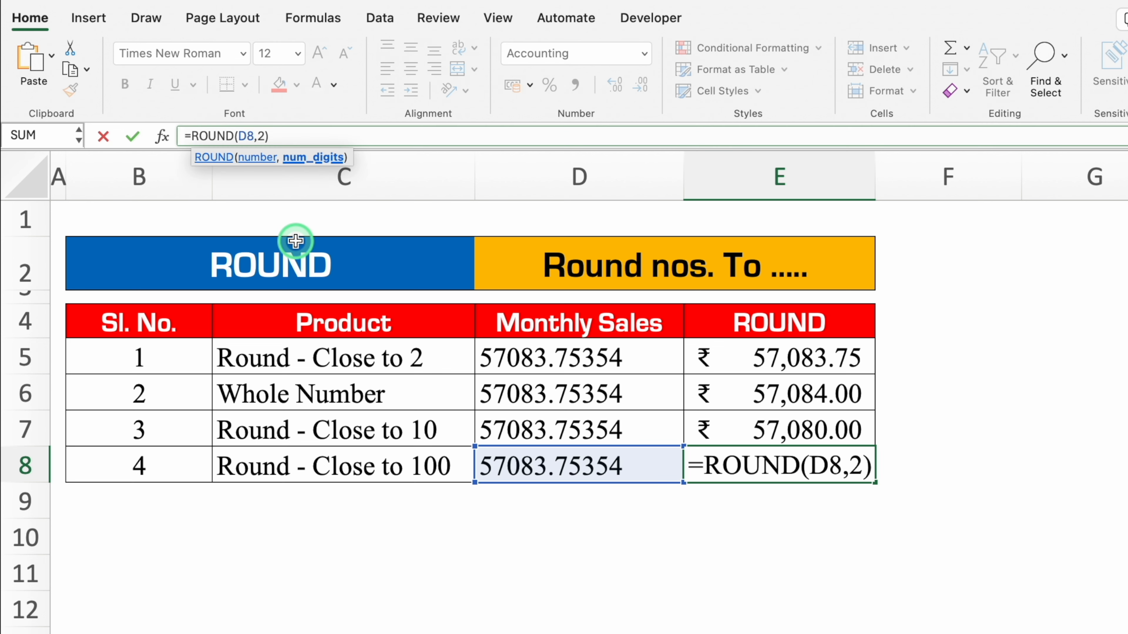
{"action": "type", "text": "-"}
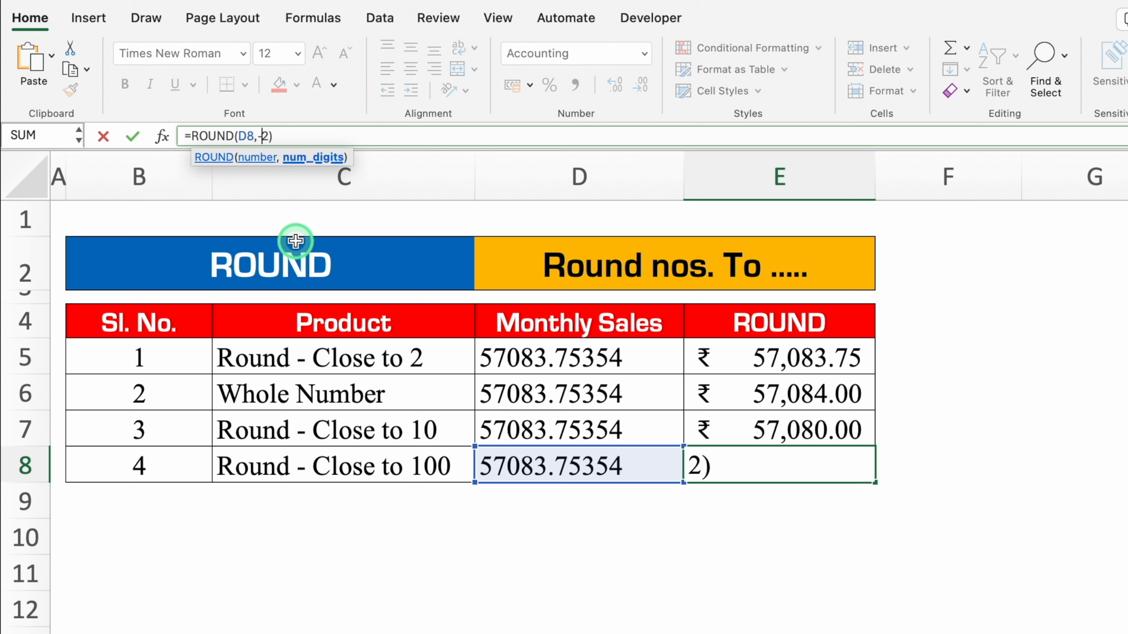
{"action": "key", "text": "Return"}
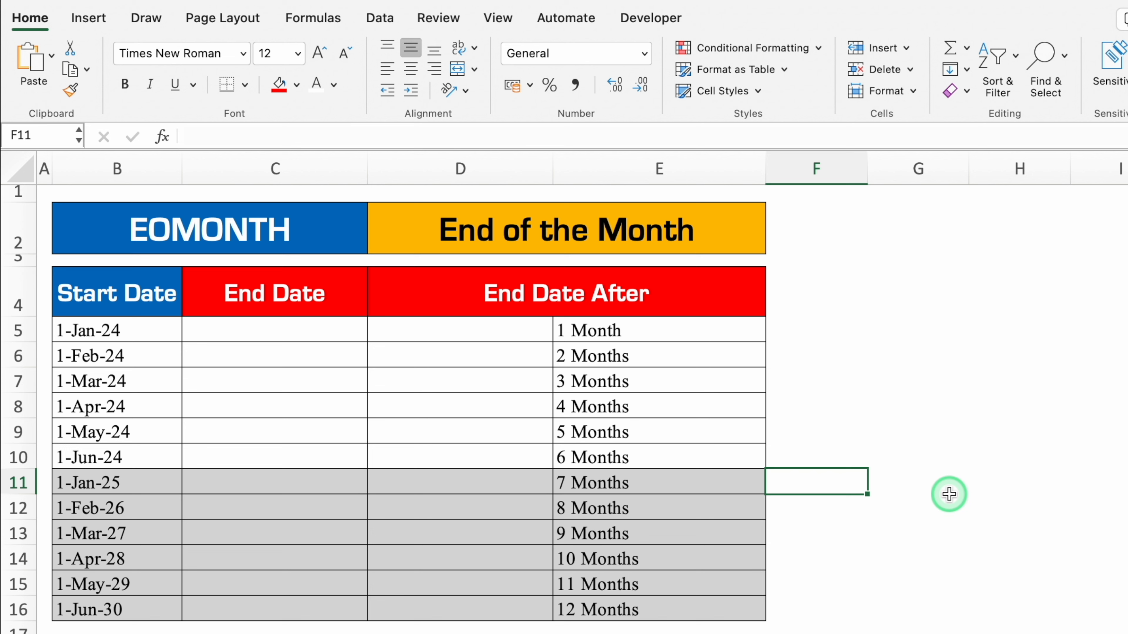
- Enter =EOMONTH(B5,0) in the End Date cell C5 to return the last day of the start date's month
{"action": "left_click", "coordinate": [160, 331]}
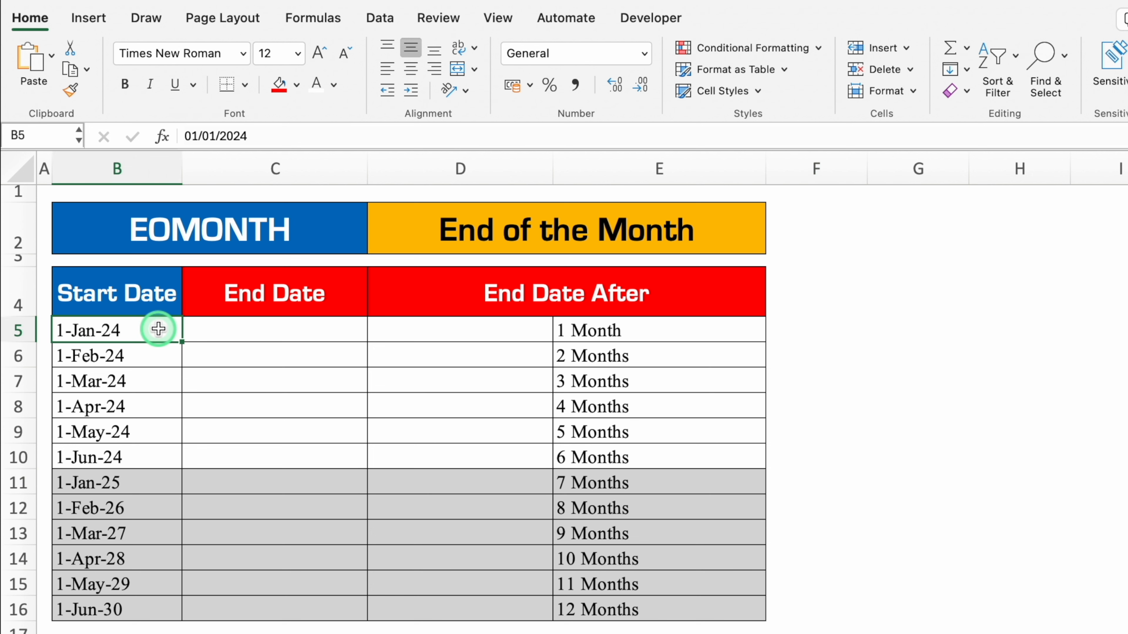
{"action": "left_click", "coordinate": [282, 330]}
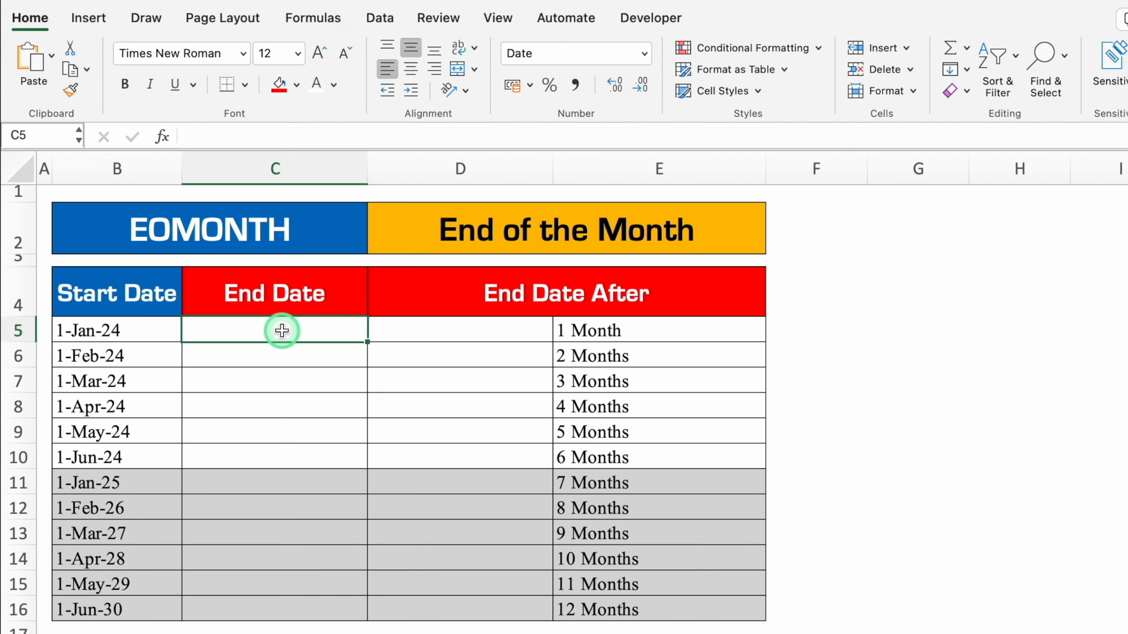
{"action": "left_click", "coordinate": [155, 332]}
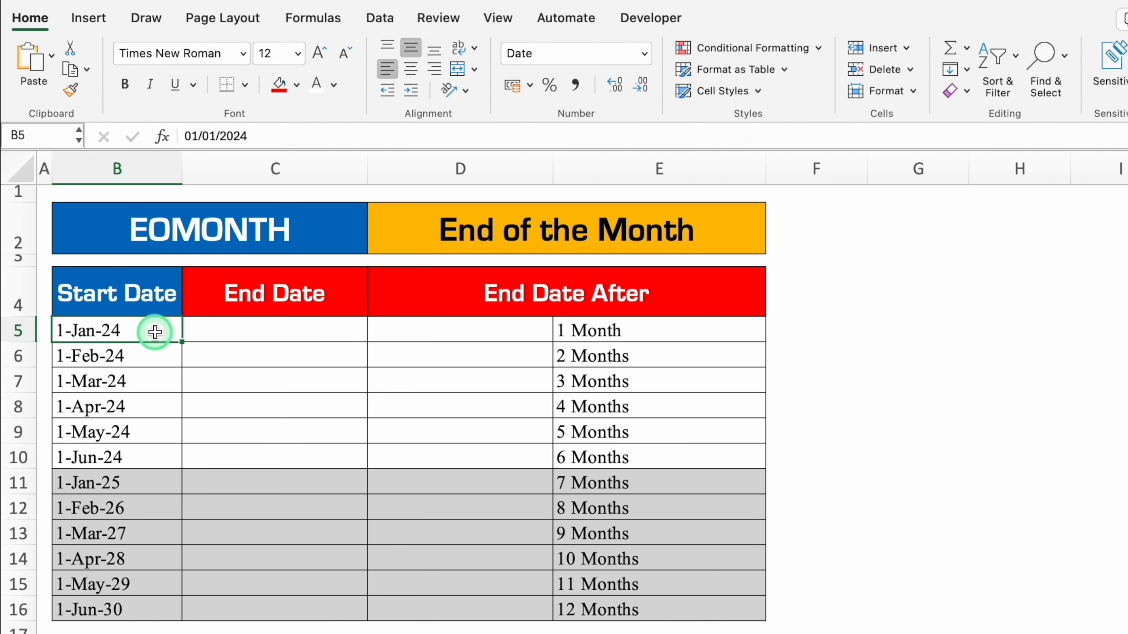
{"action": "left_click", "coordinate": [254, 332]}
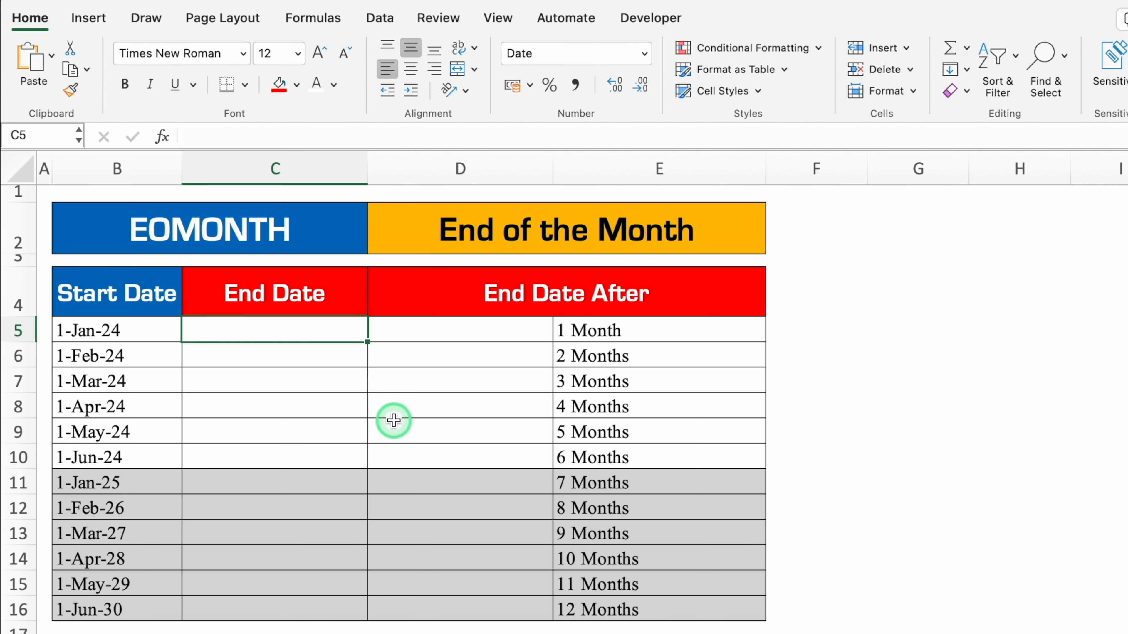
{"action": "type", "text": "="}
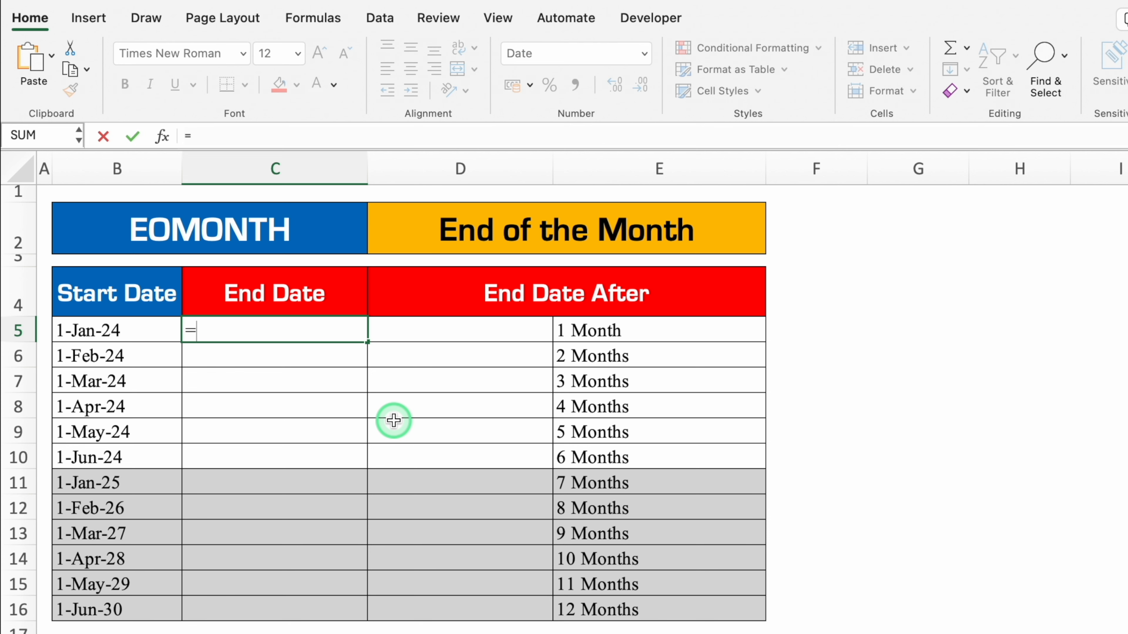
{"action": "type", "text": "eom"}
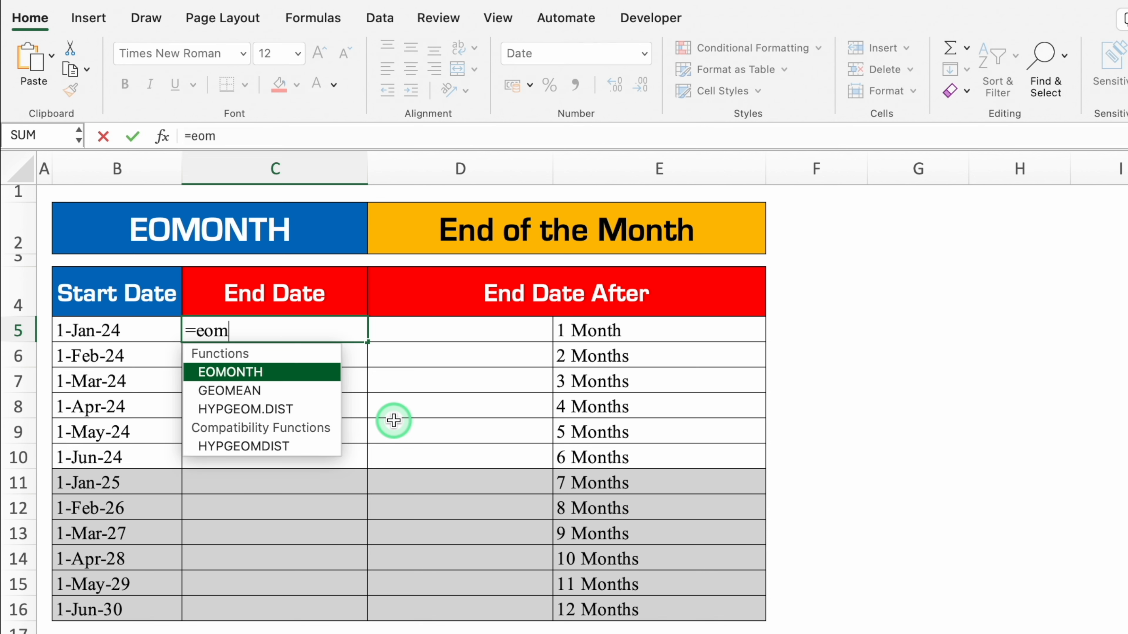
{"action": "double_click", "coordinate": [290, 371]}
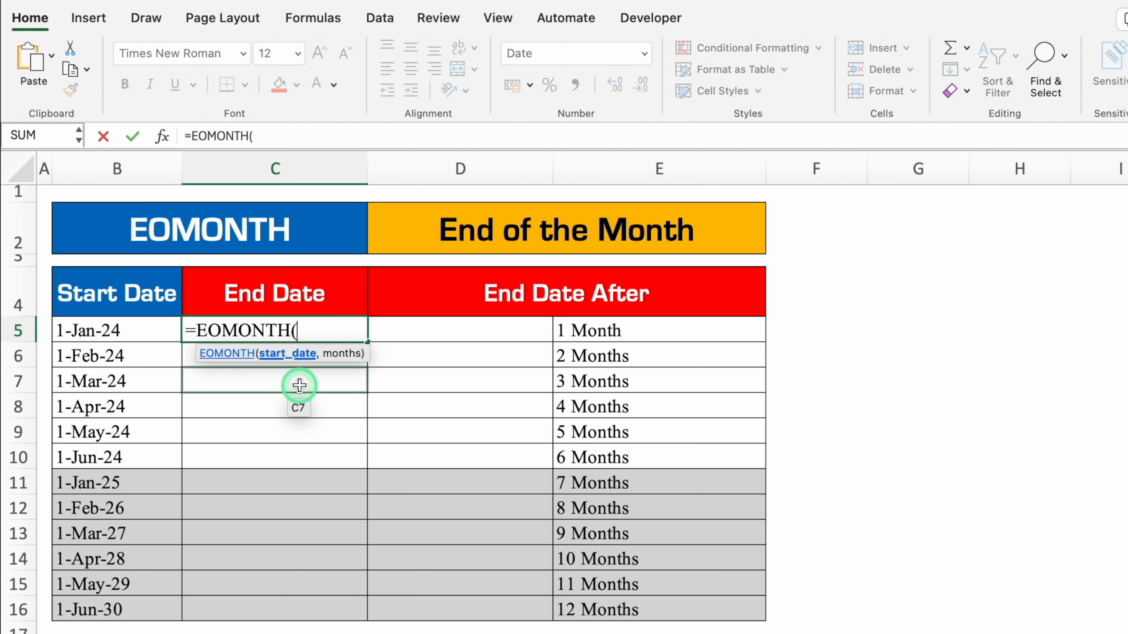
{"action": "left_click", "coordinate": [143, 334]}
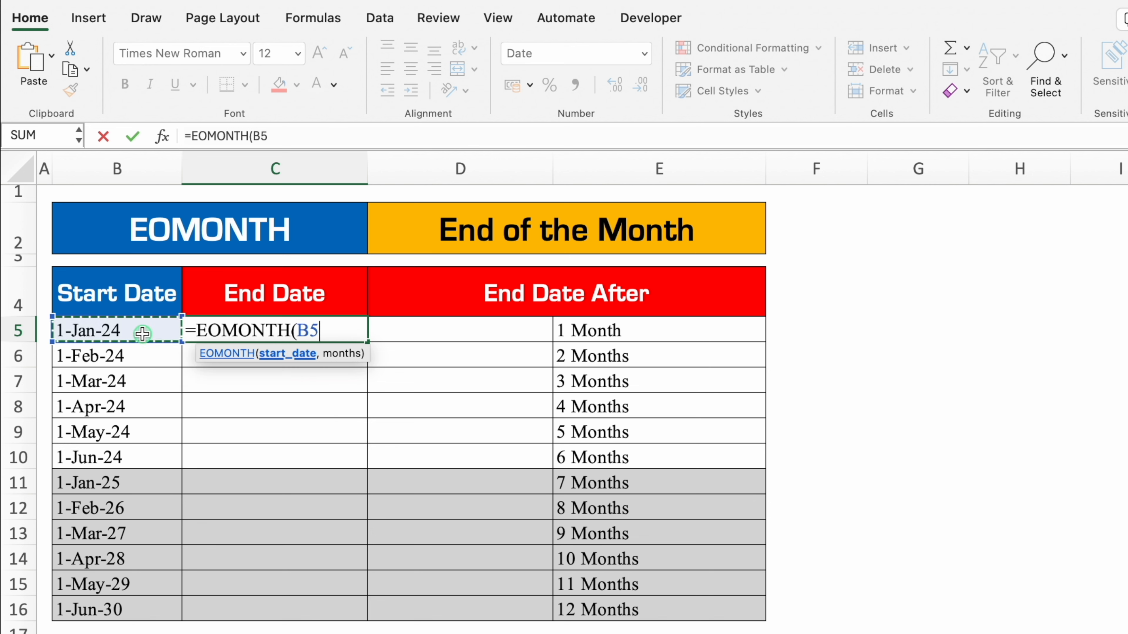
{"action": "type", "text": ",0"}
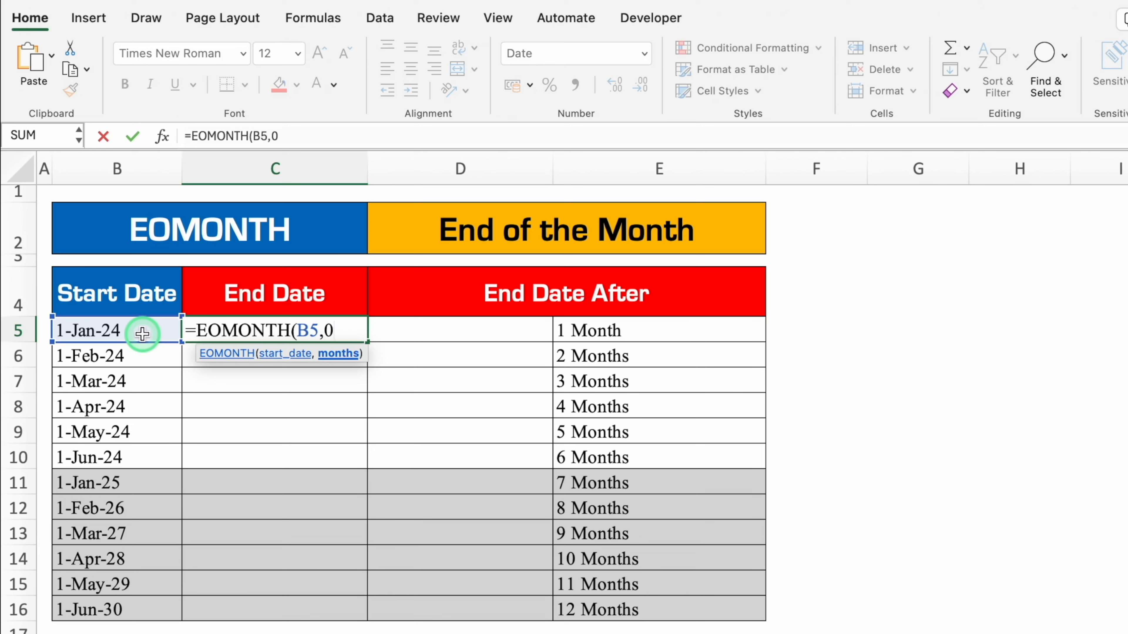
{"action": "type", "text": ")"}
{"action": "key", "text": "Return"}
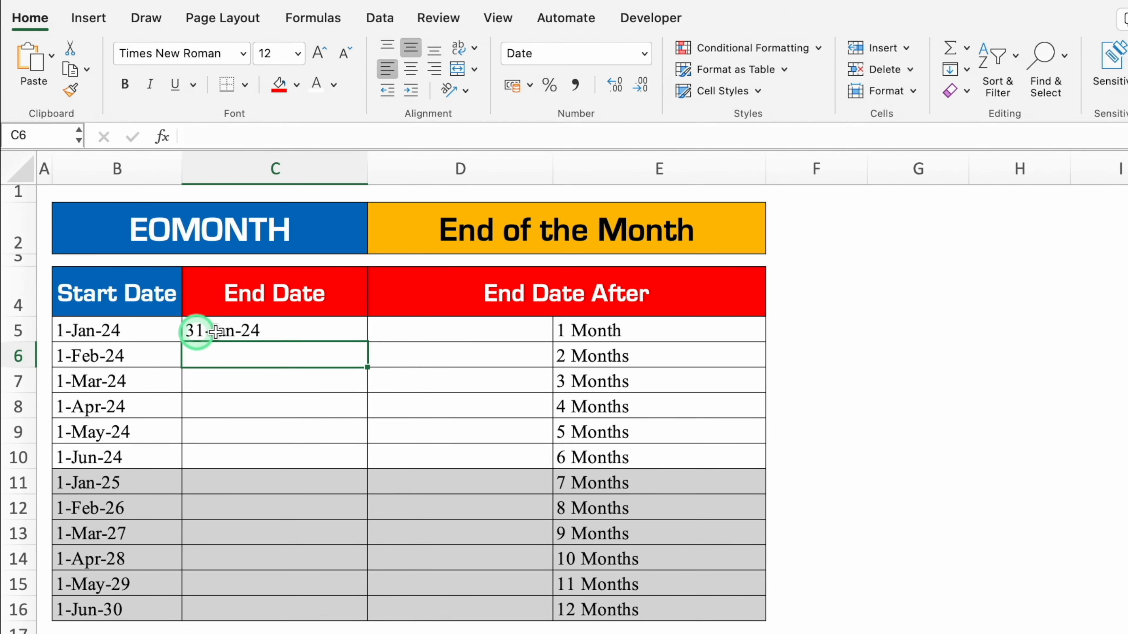
- Fill the EOMONTH formula from C5 down the End Date column to C16
{"action": "left_click", "coordinate": [141, 329]}
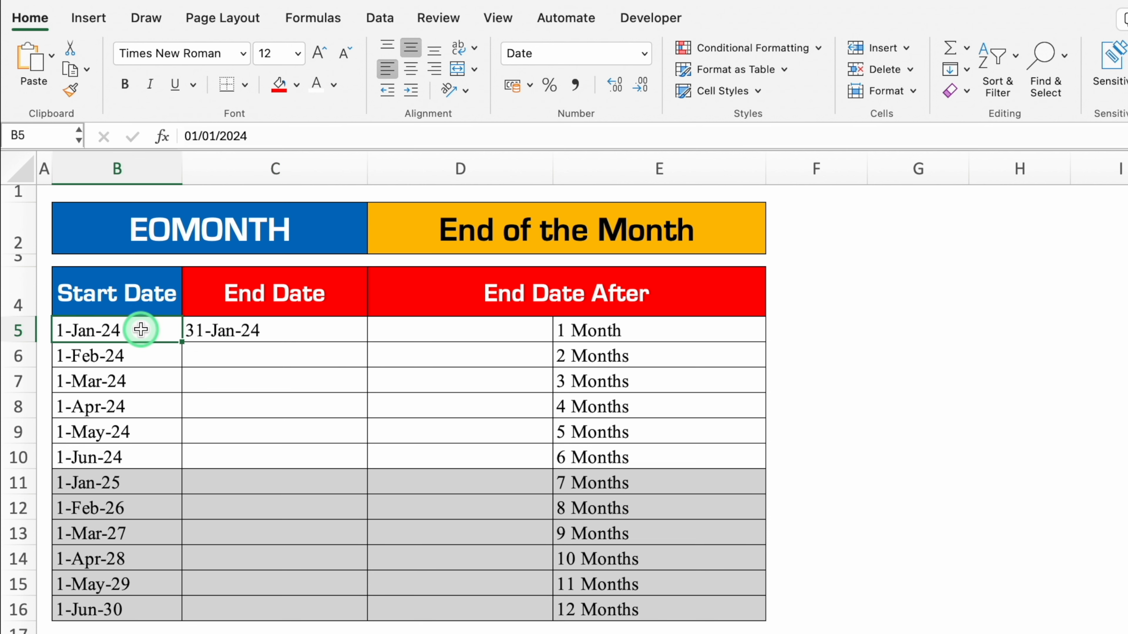
{"action": "left_click", "coordinate": [295, 330]}
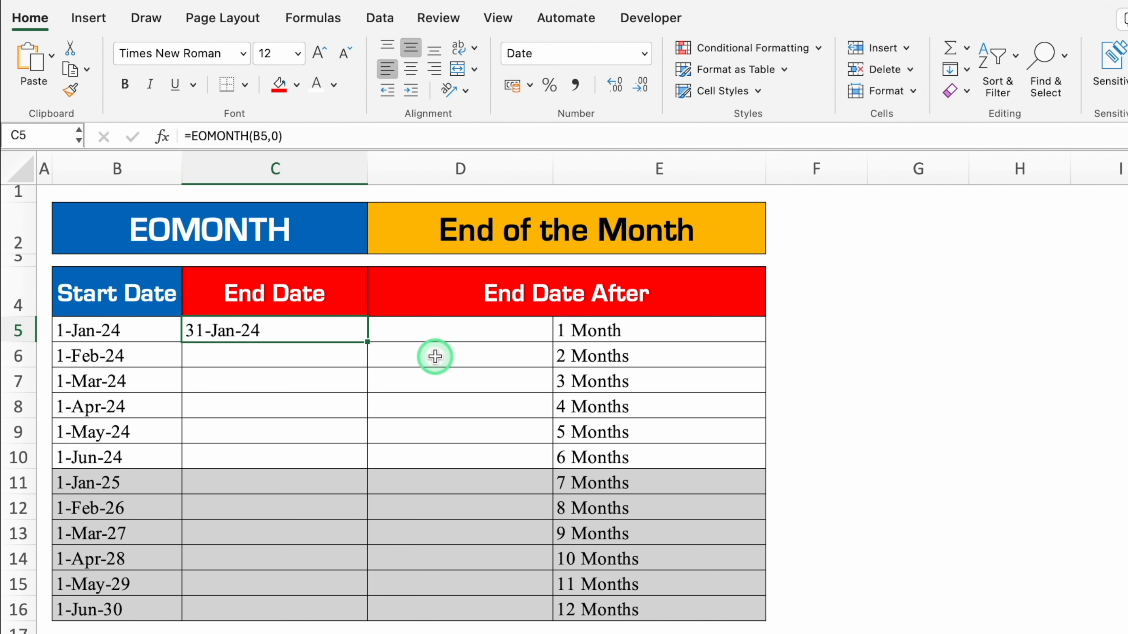
{"action": "double_click", "coordinate": [366, 342]}
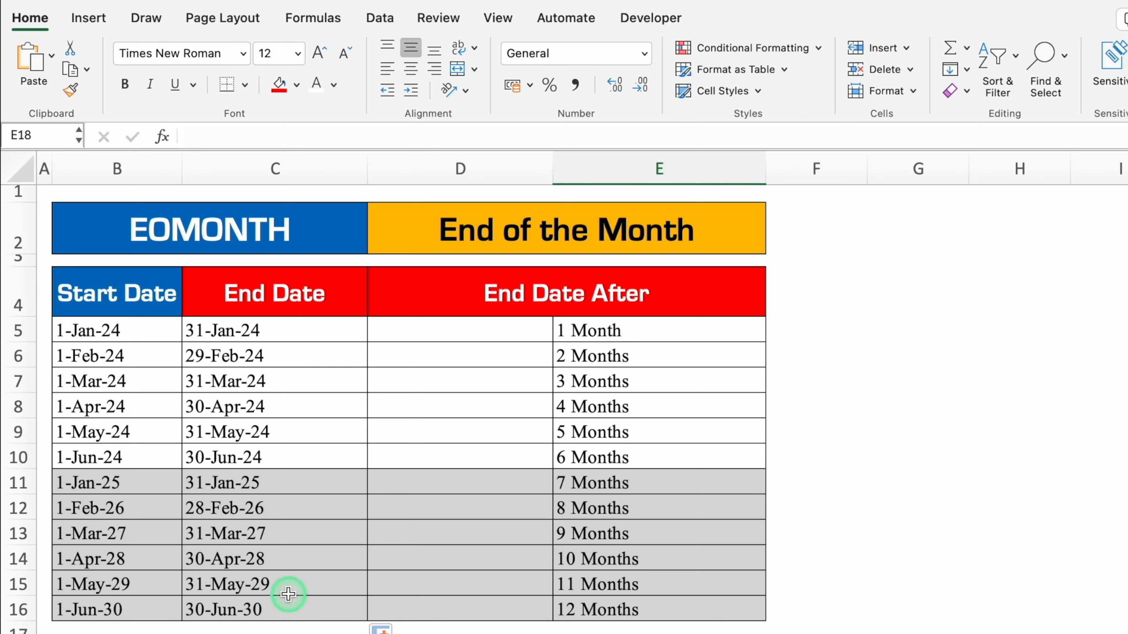
- Change the formula in C5 to =EOMONTH(B5,1) to get the next month's end date
{"action": "left_click", "coordinate": [302, 332]}
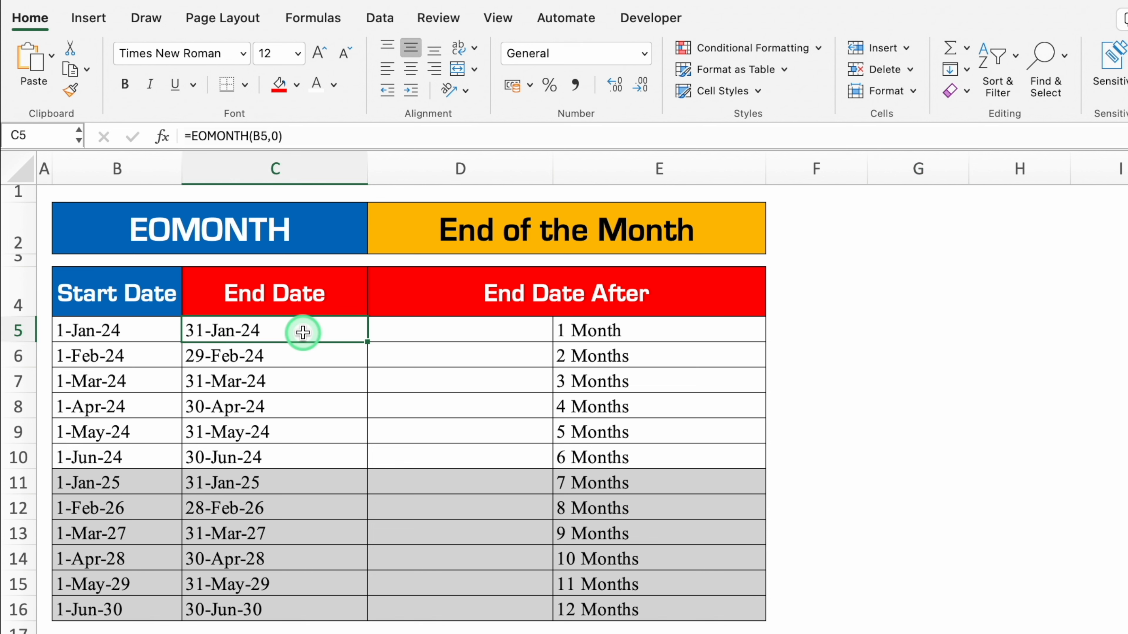
{"action": "left_click", "coordinate": [279, 136]}
{"action": "key", "text": "BackSpace"}
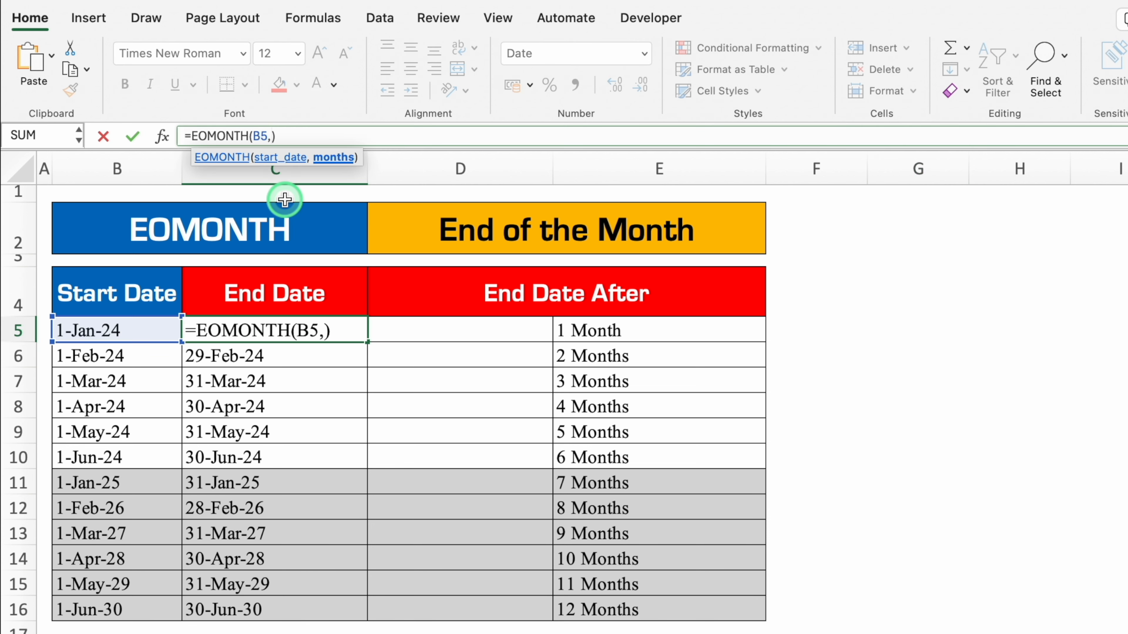
{"action": "type", "text": "1"}
{"action": "key", "text": "Return"}
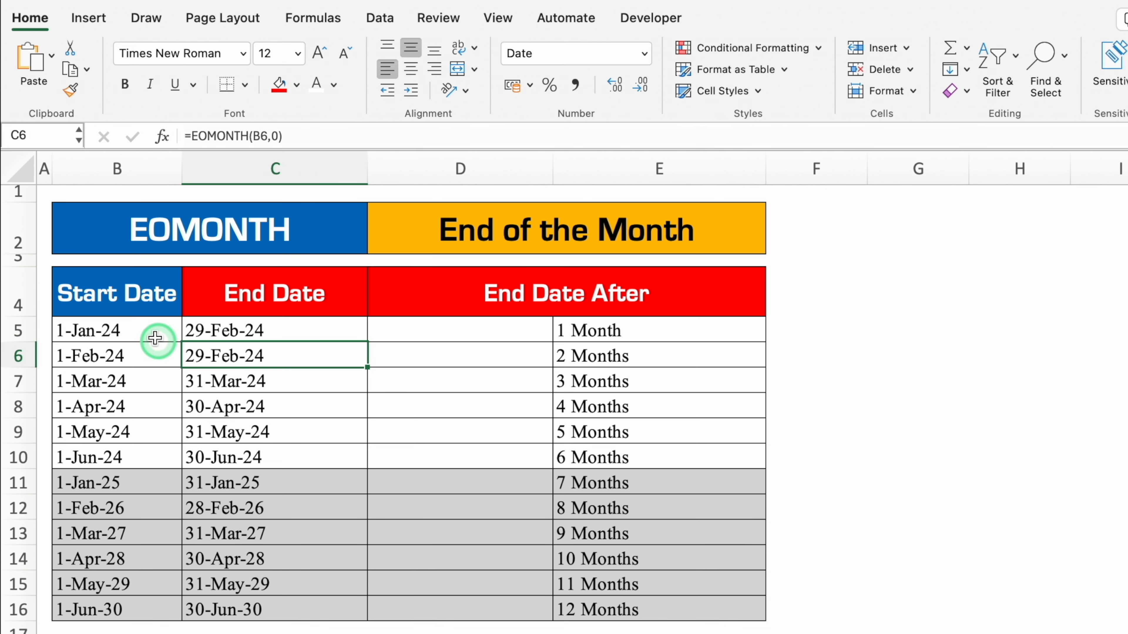
- Try =EOMONTH(B5,-1) in C5 for the previous month's end, and set the formula back to =EOMONTH(B5,0)
{"action": "left_click", "coordinate": [142, 331]}
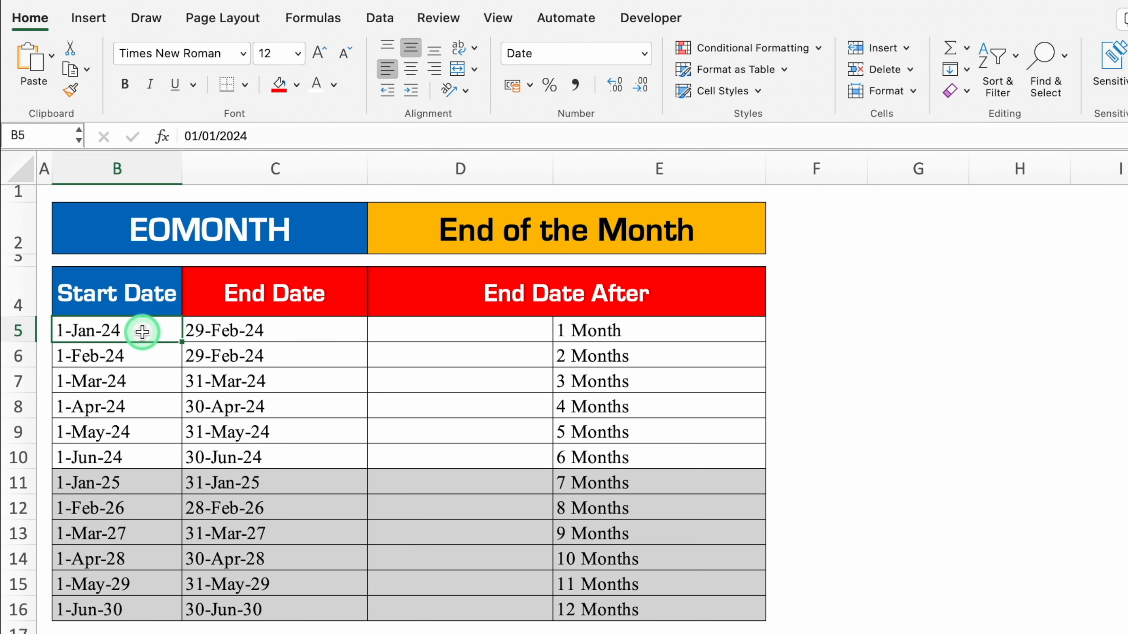
{"action": "left_click", "coordinate": [298, 330]}
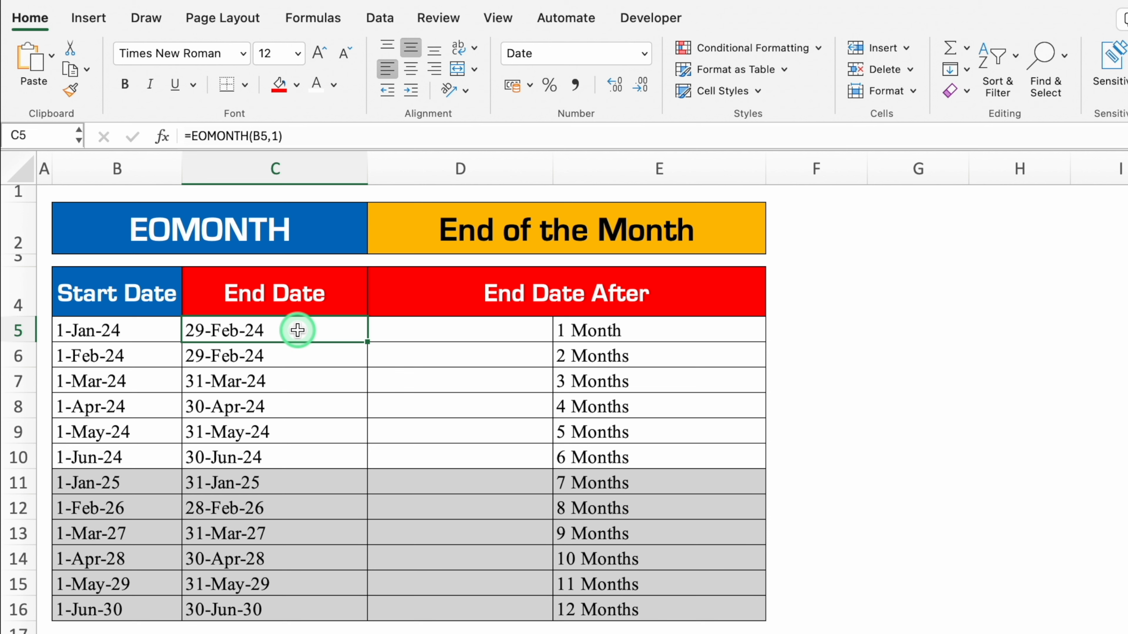
{"action": "left_click", "coordinate": [272, 137]}
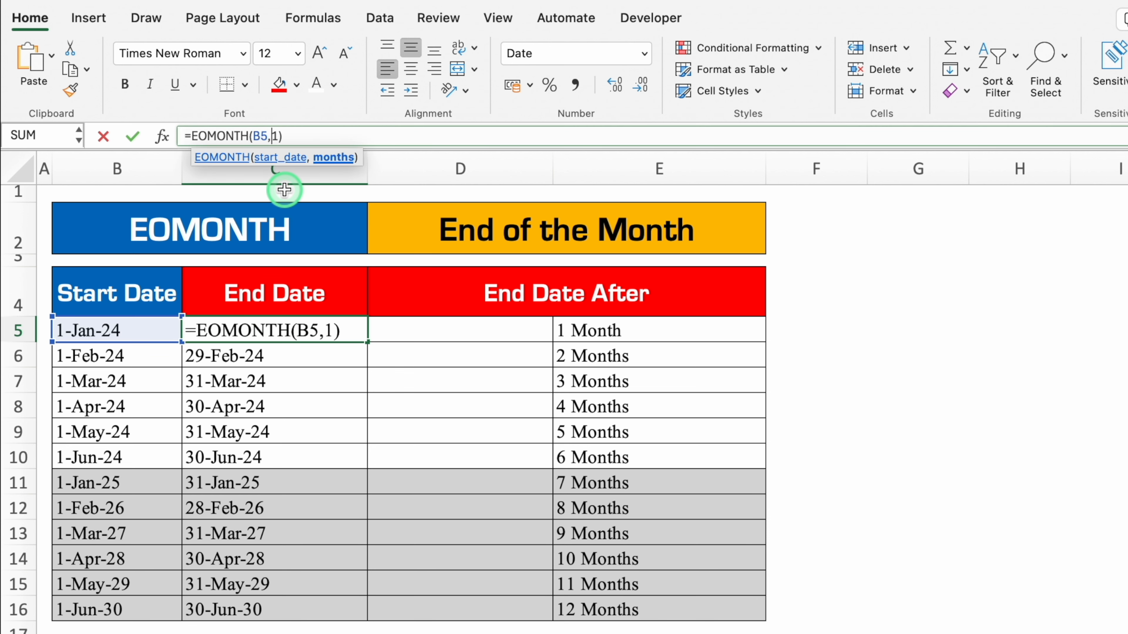
{"action": "type", "text": "-"}
{"action": "key", "text": "Return"}
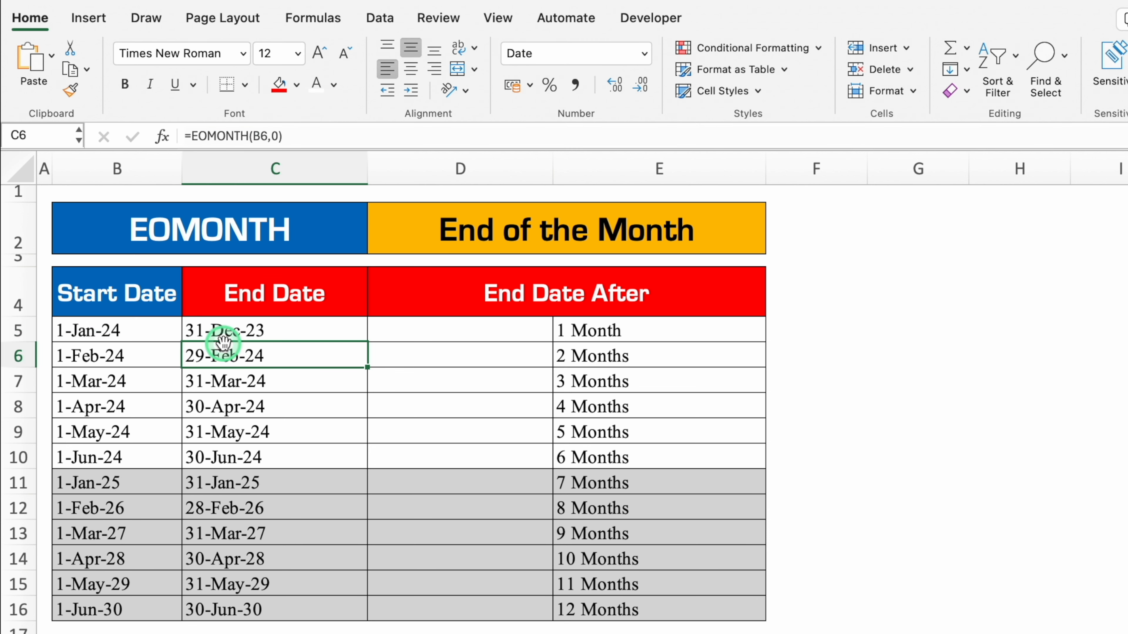
{"action": "left_click", "coordinate": [140, 331]}
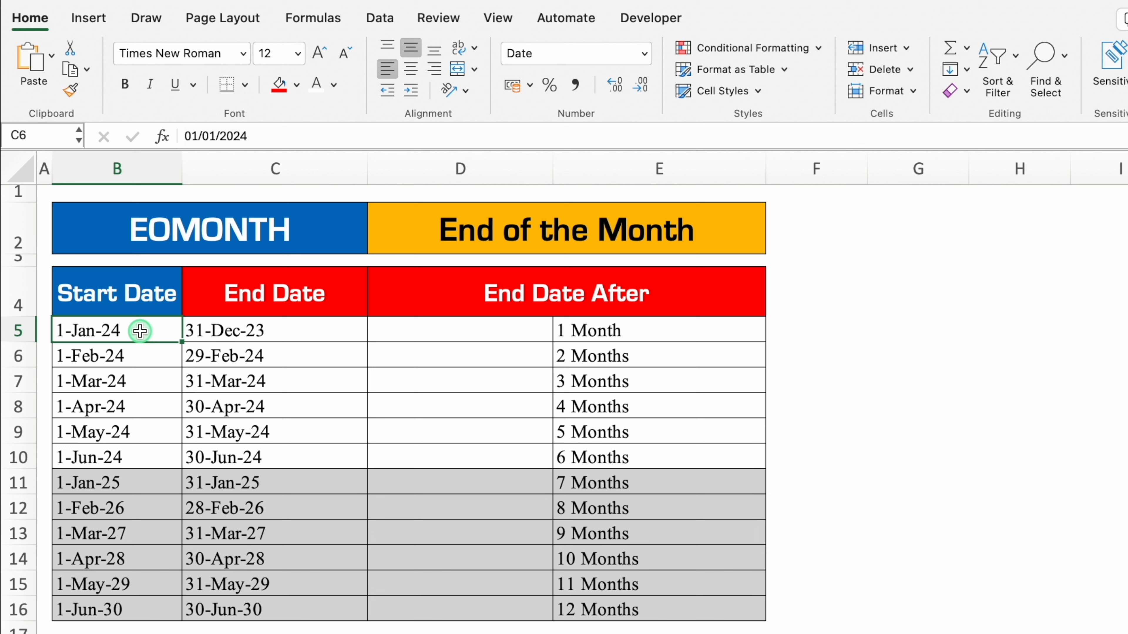
{"action": "left_click", "coordinate": [274, 331]}
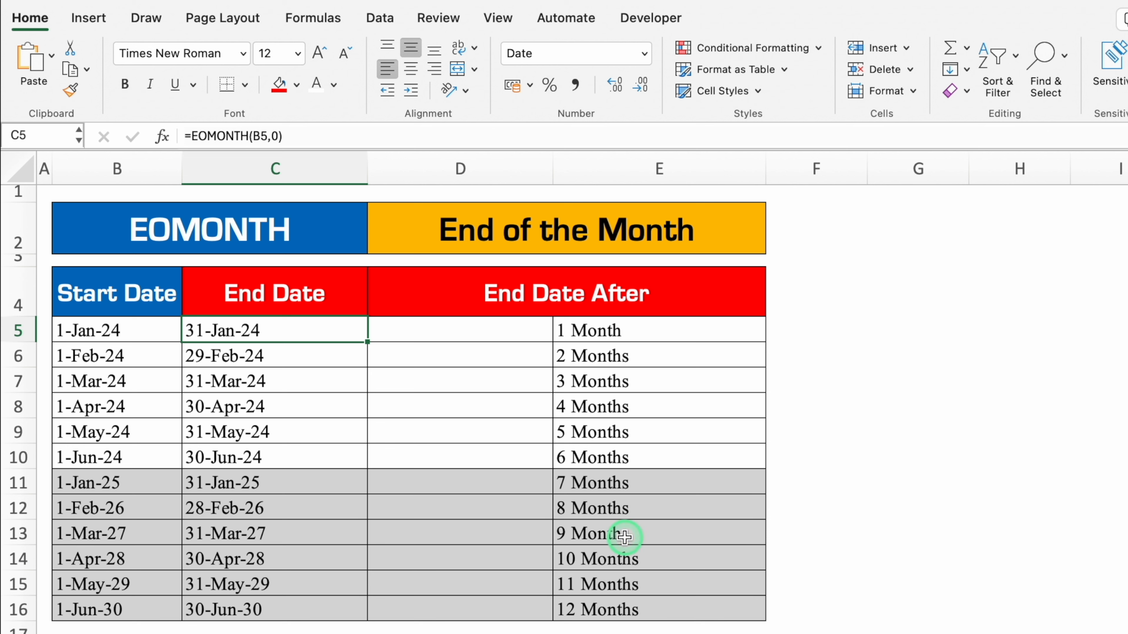
- Enter =EOMONTH(B5,1) in D5 to get the month-end date after 1 month
{"action": "left_click", "coordinate": [646, 330]}
{"action": "left_click", "coordinate": [659, 355]}
{"action": "left_click", "coordinate": [660, 382]}
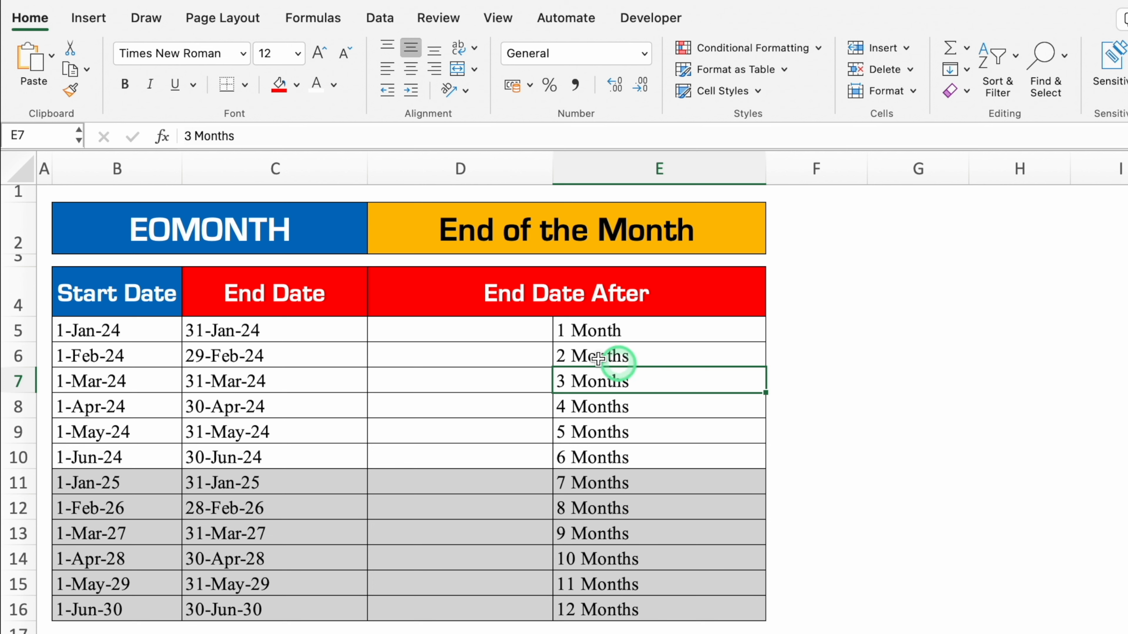
{"action": "left_click", "coordinate": [461, 334]}
{"action": "type", "text": "=eo"}
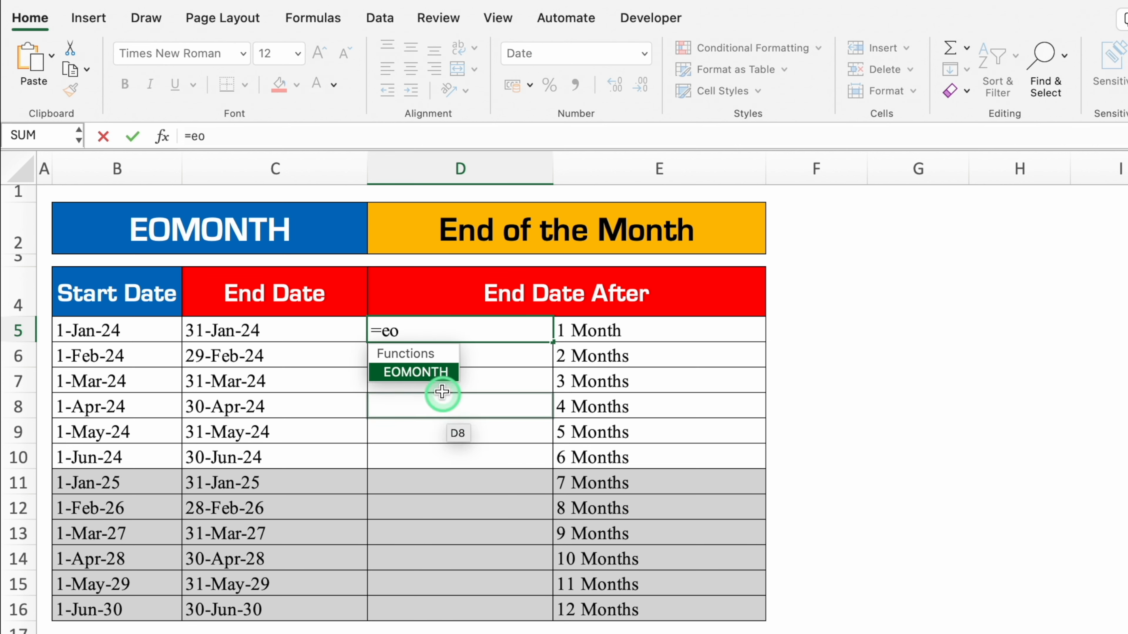
{"action": "double_click", "coordinate": [435, 374]}
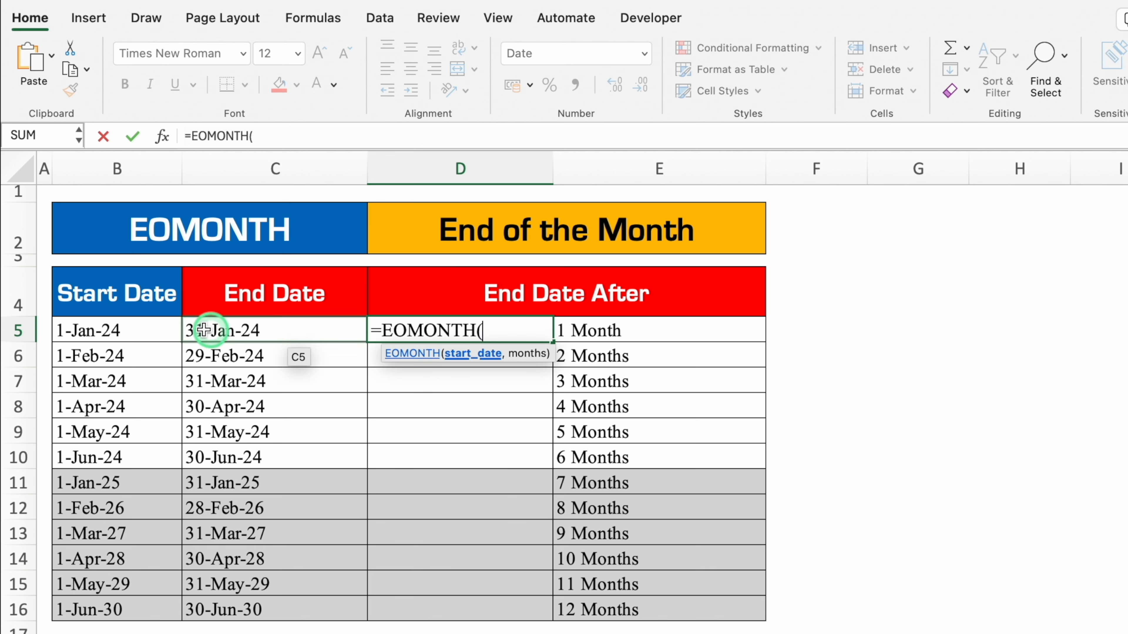
{"action": "left_click", "coordinate": [148, 331]}
{"action": "type", "text": ","}
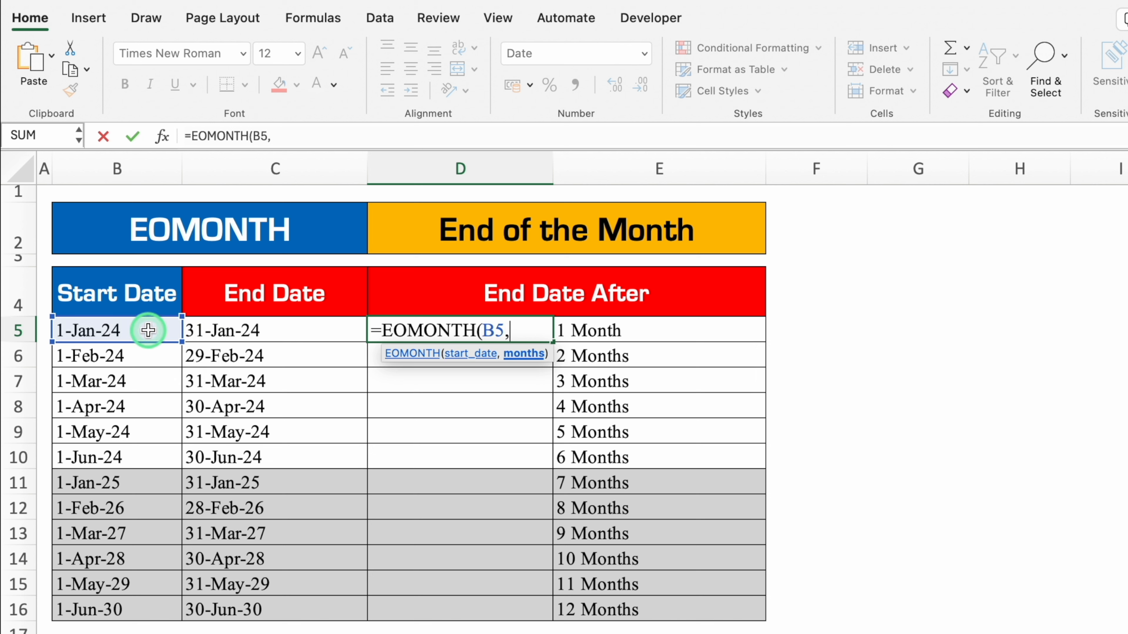
{"action": "type", "text": "1)"}
{"action": "key", "text": "Return"}
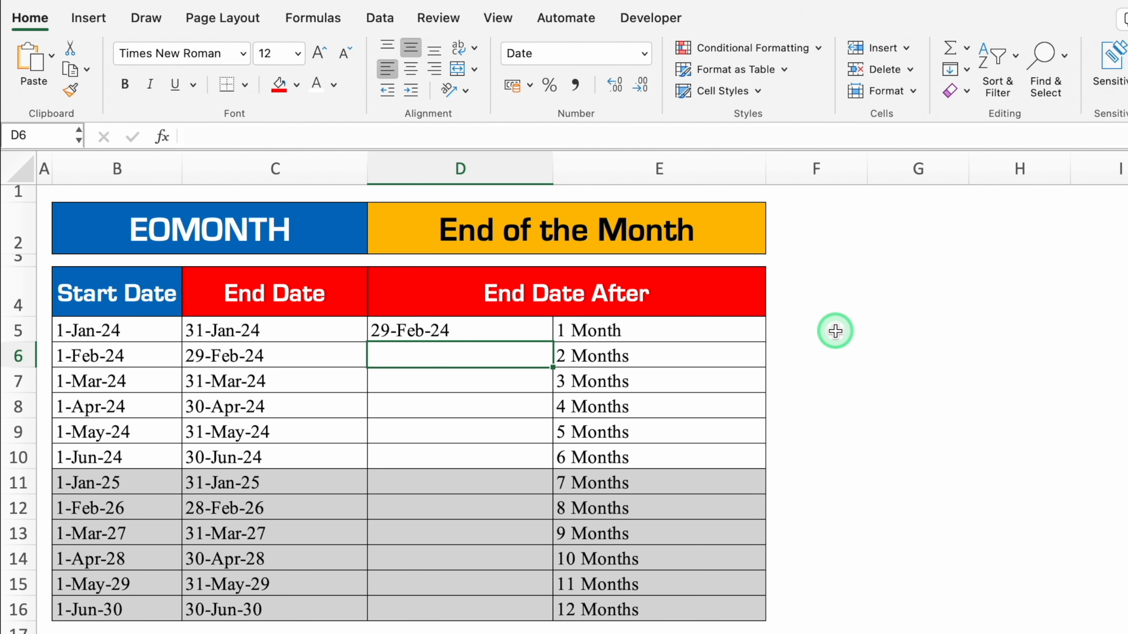
- Enter 1 in F5 and fill it down to F16 as a number series from 1 to 12
{"action": "double_click", "coordinate": [805, 327]}
{"action": "type", "text": "1"}
{"action": "left_click_drag", "start_coordinate": [866, 341], "coordinate": [861, 615]}
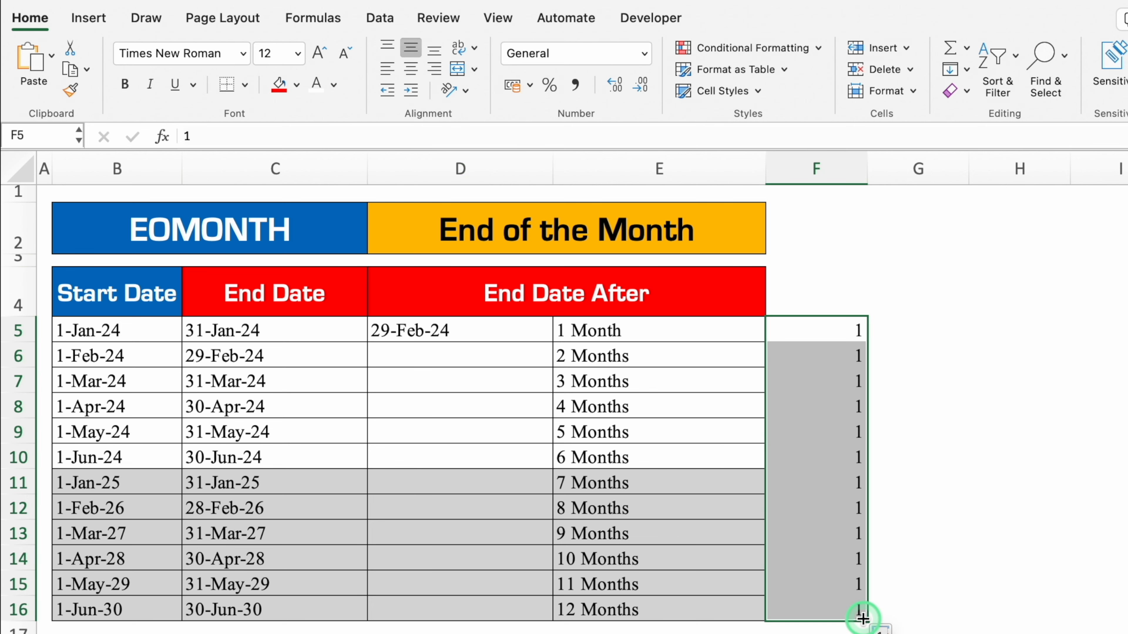
{"action": "left_click", "coordinate": [906, 633]}
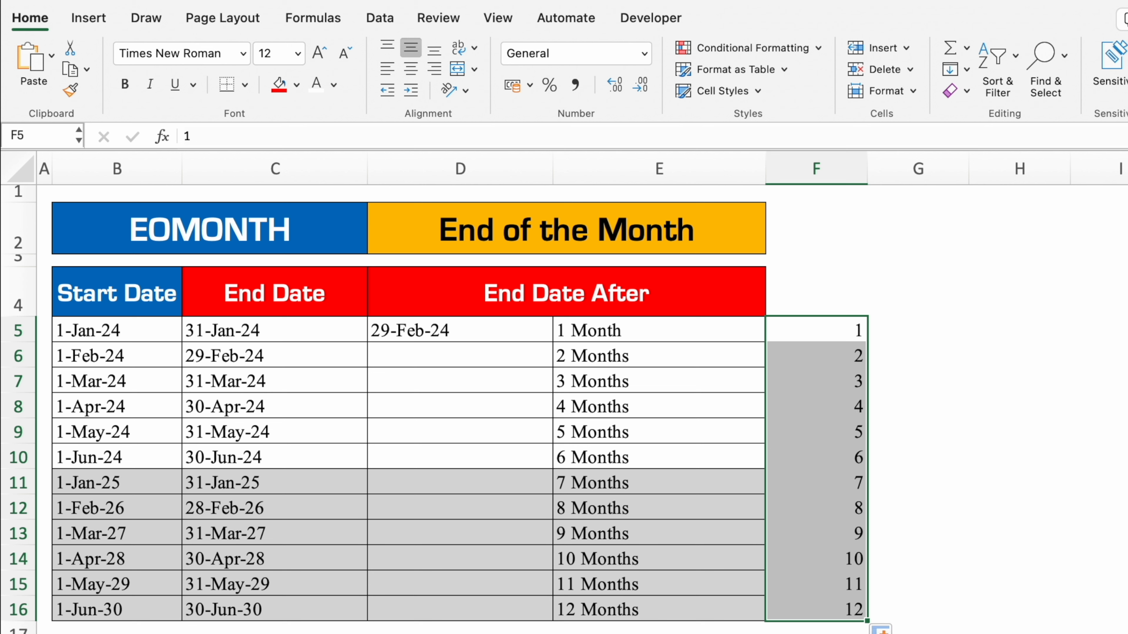
- Change the formula in D5 to =EOMONTH(B5,F5) so the months argument refers to the helper number
{"action": "left_click", "coordinate": [494, 329]}
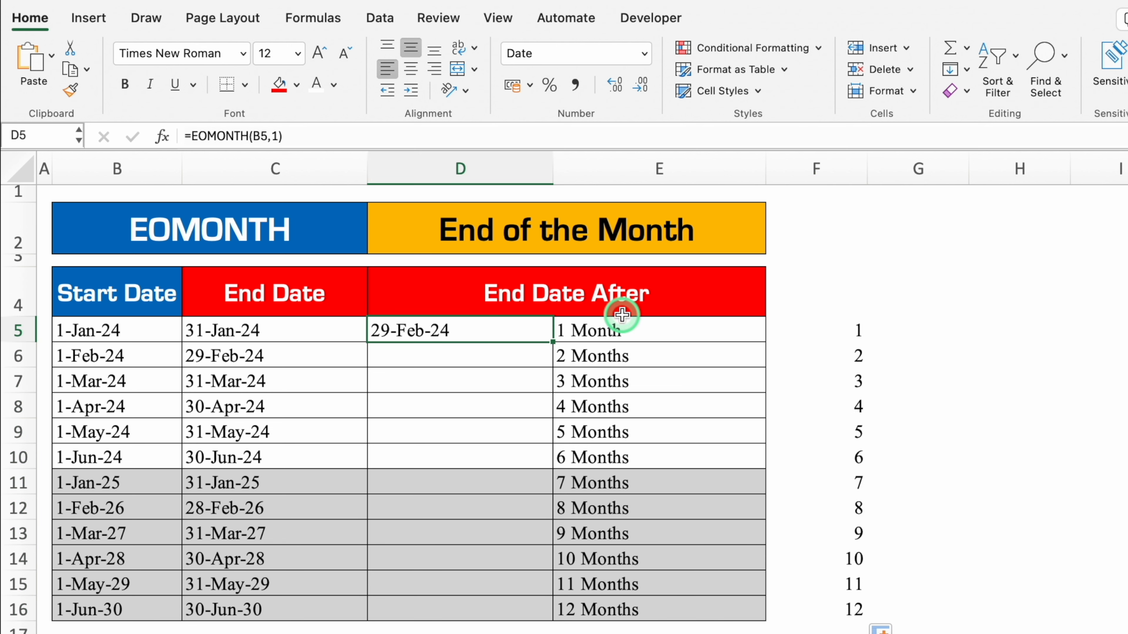
{"action": "left_click", "coordinate": [279, 137]}
{"action": "key", "text": "BackSpace"}
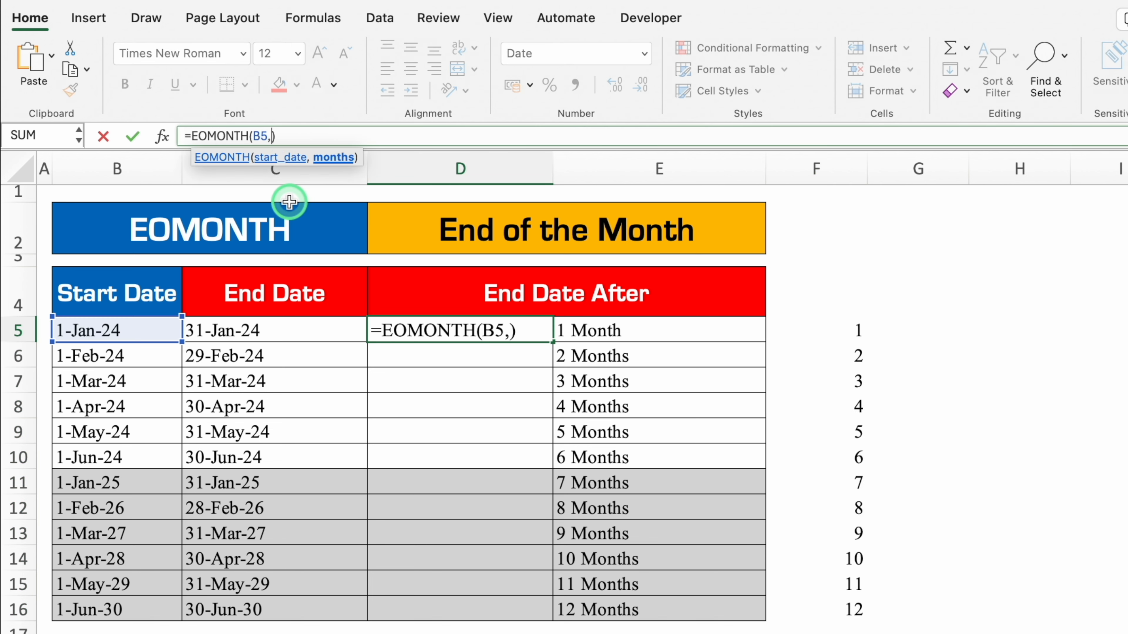
{"action": "left_click", "coordinate": [849, 331]}
{"action": "key", "text": "Return"}
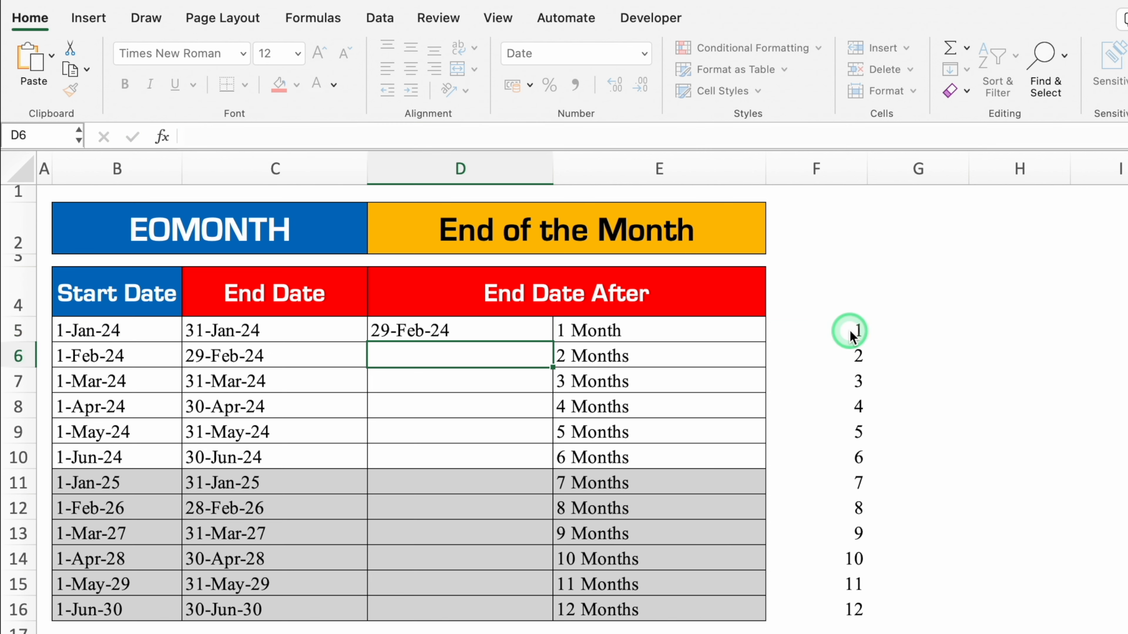
- Fill the EOMONTH formula from D5 down the End Date After column to D16
{"action": "left_click", "coordinate": [541, 337]}
{"action": "double_click", "coordinate": [550, 342]}
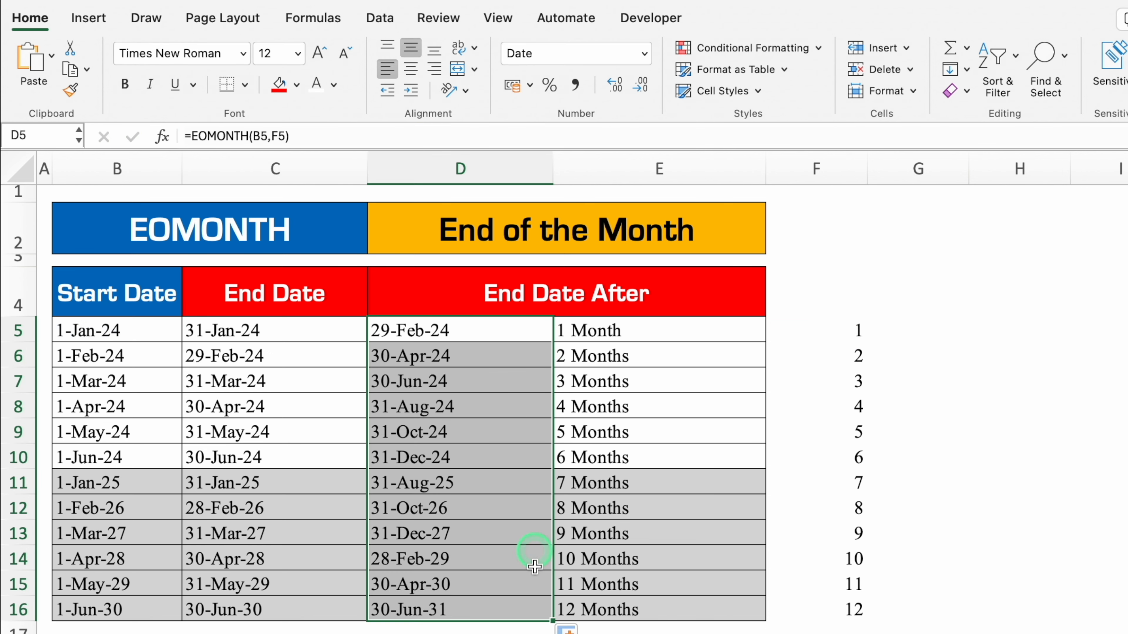
{"action": "left_click", "coordinate": [591, 627]}
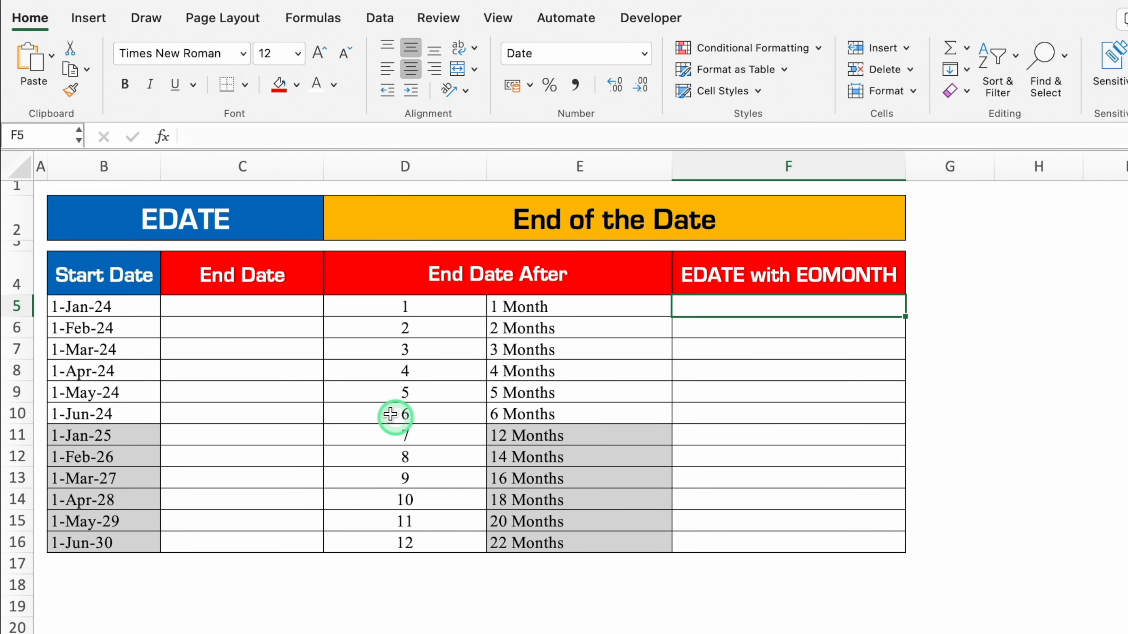
- Enter =EDATE(B5,0) in C5 to calculate the end date from the start date
{"action": "left_click", "coordinate": [222, 306]}
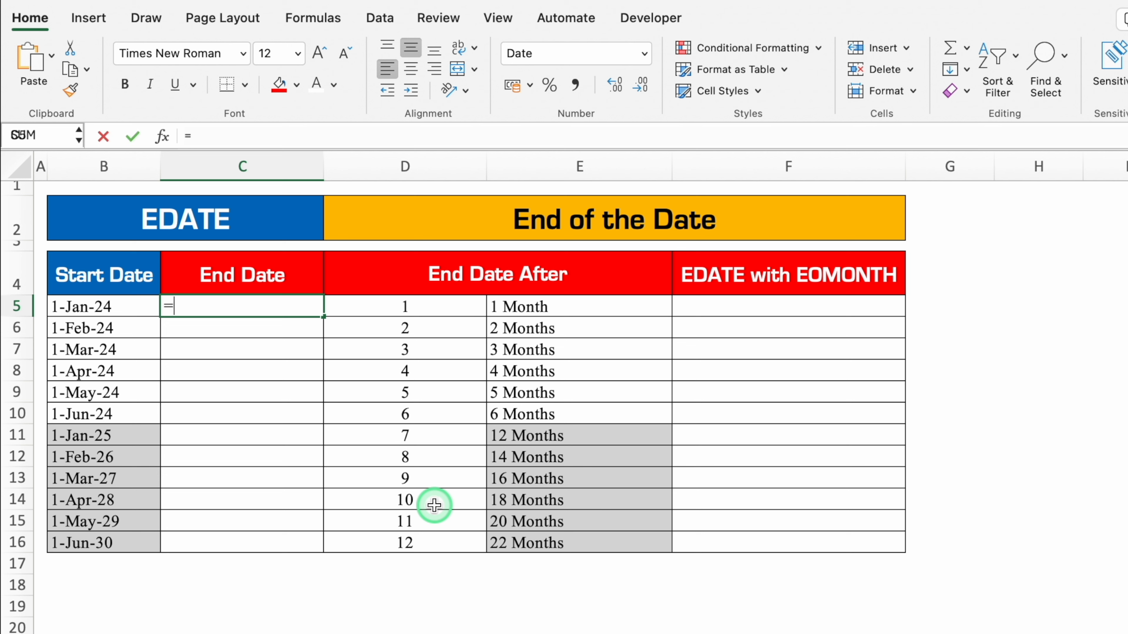
{"action": "type", "text": "edat"}
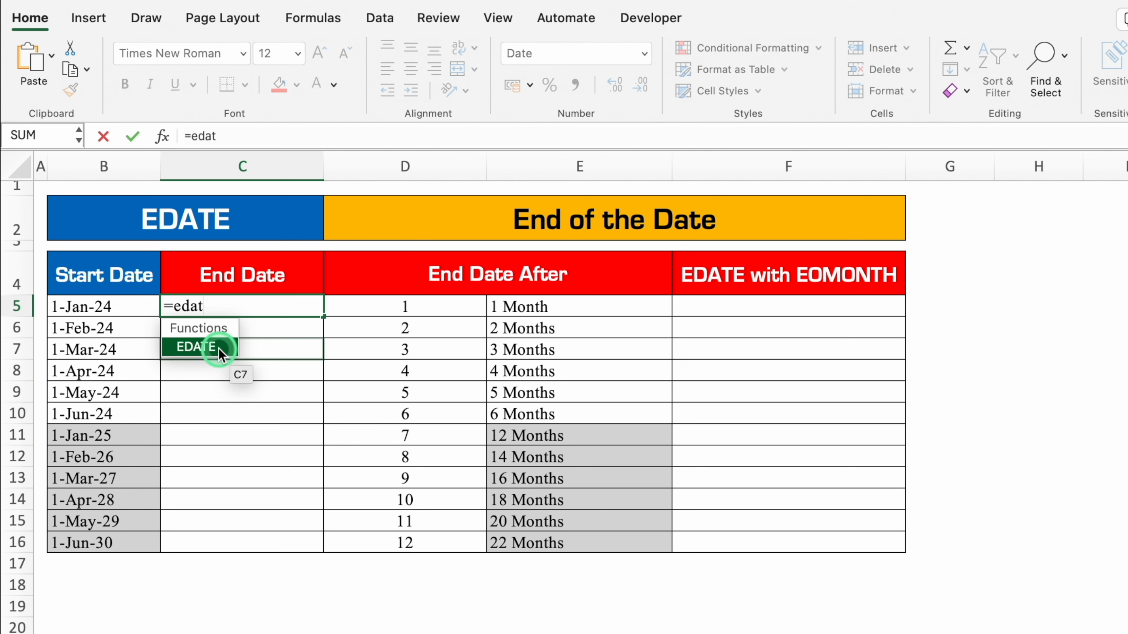
{"action": "double_click", "coordinate": [219, 348]}
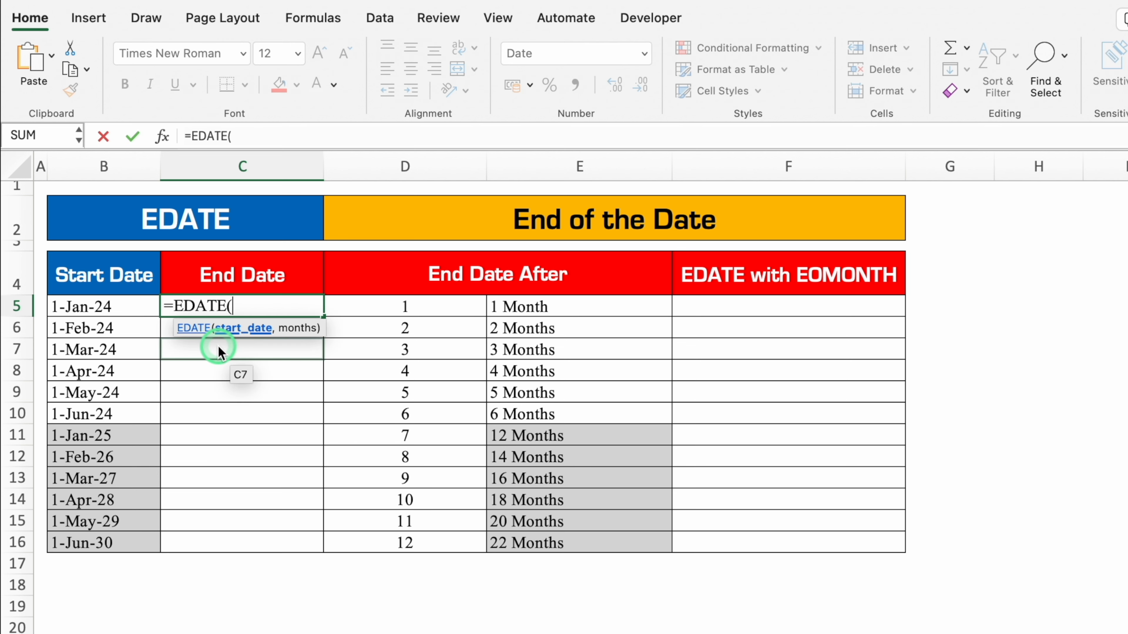
{"action": "left_click", "coordinate": [117, 307]}
{"action": "type", "text": ","}
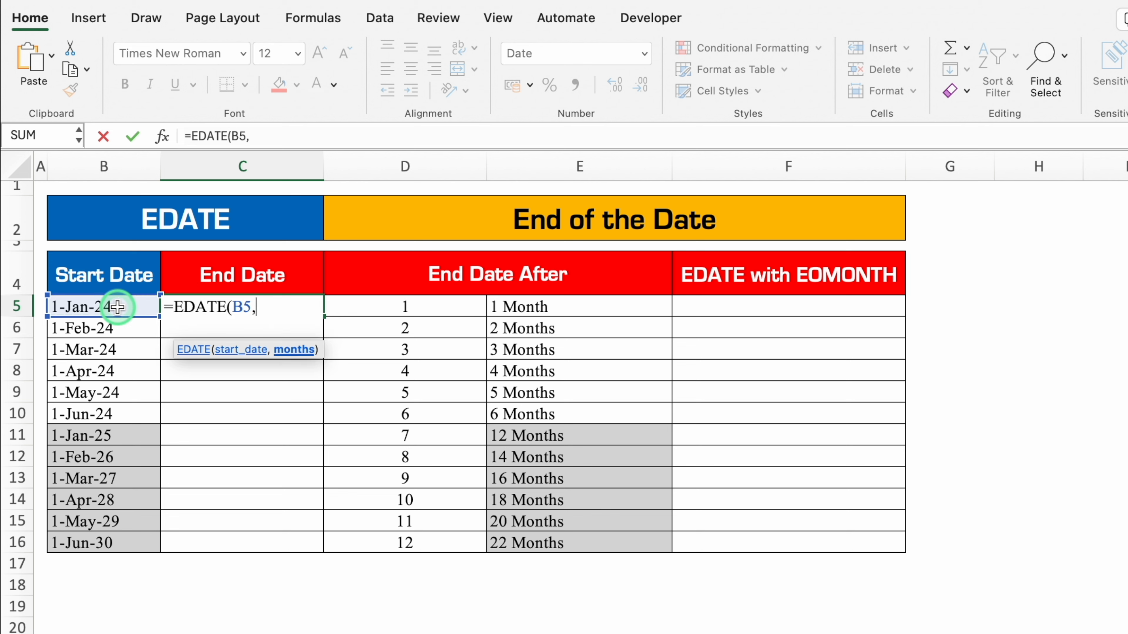
{"action": "type", "text": "0)"}
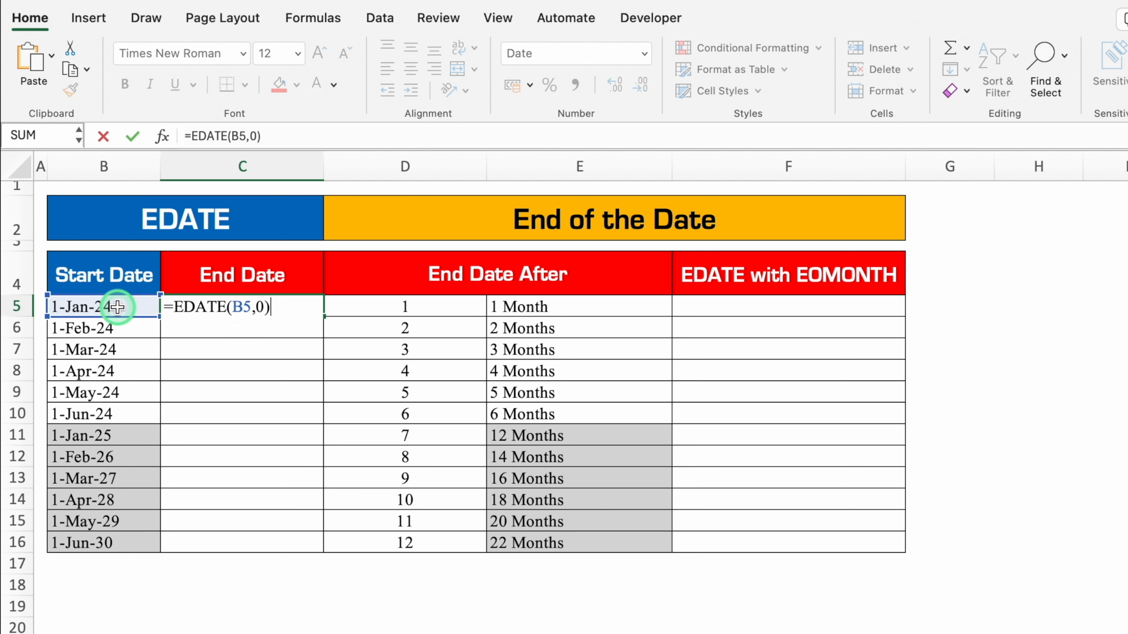
{"action": "key", "text": "Return"}
{"action": "left_click", "coordinate": [135, 306]}
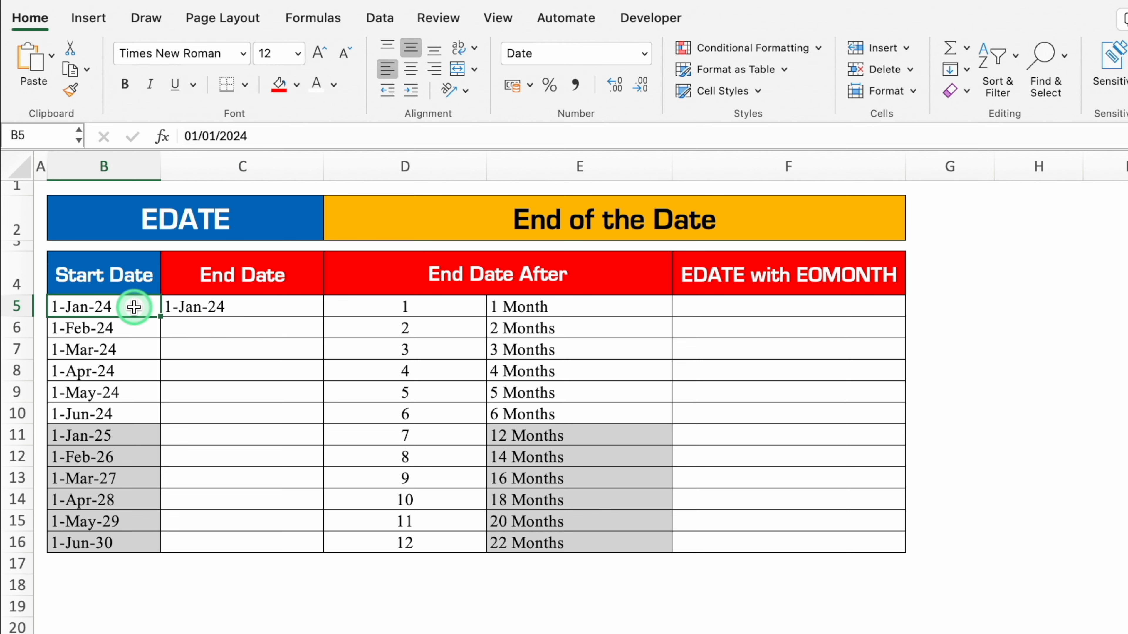
- Change the EDATE formula in C5 to =EDATE(B5,1) for an end date one month ahead
{"action": "left_click", "coordinate": [217, 307]}
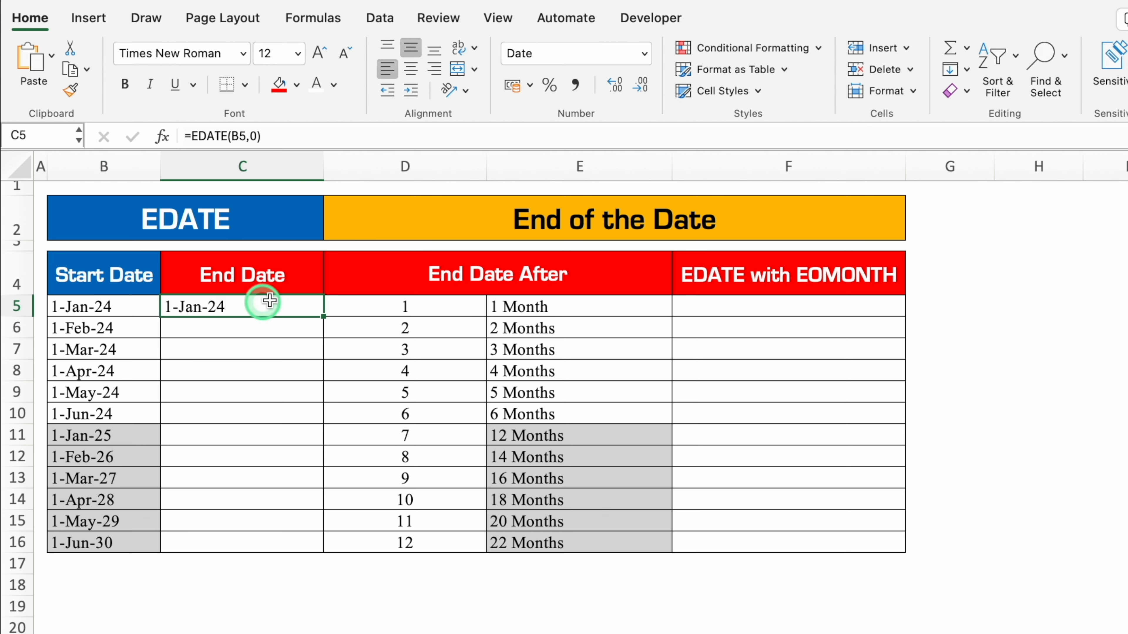
{"action": "left_click", "coordinate": [256, 135]}
{"action": "key", "text": "BackSpace"}
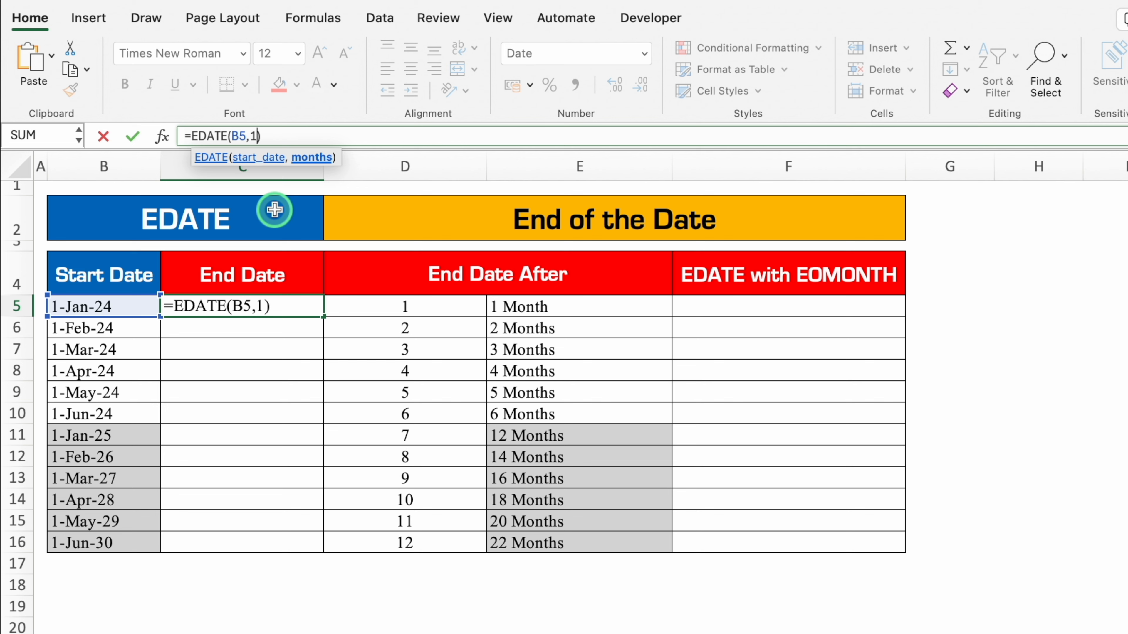
{"action": "type", "text": "1"}
{"action": "key", "text": "Return"}
- Set the months argument of the EDATE formula in C5 to 2
{"action": "left_click", "coordinate": [276, 304]}
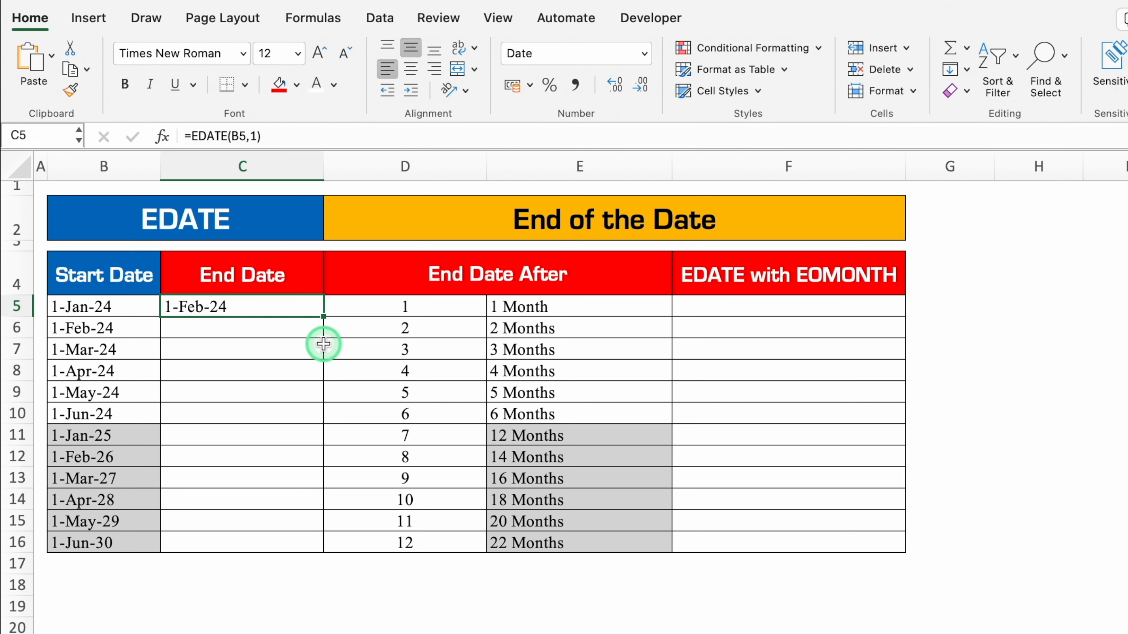
{"action": "left_click", "coordinate": [259, 136]}
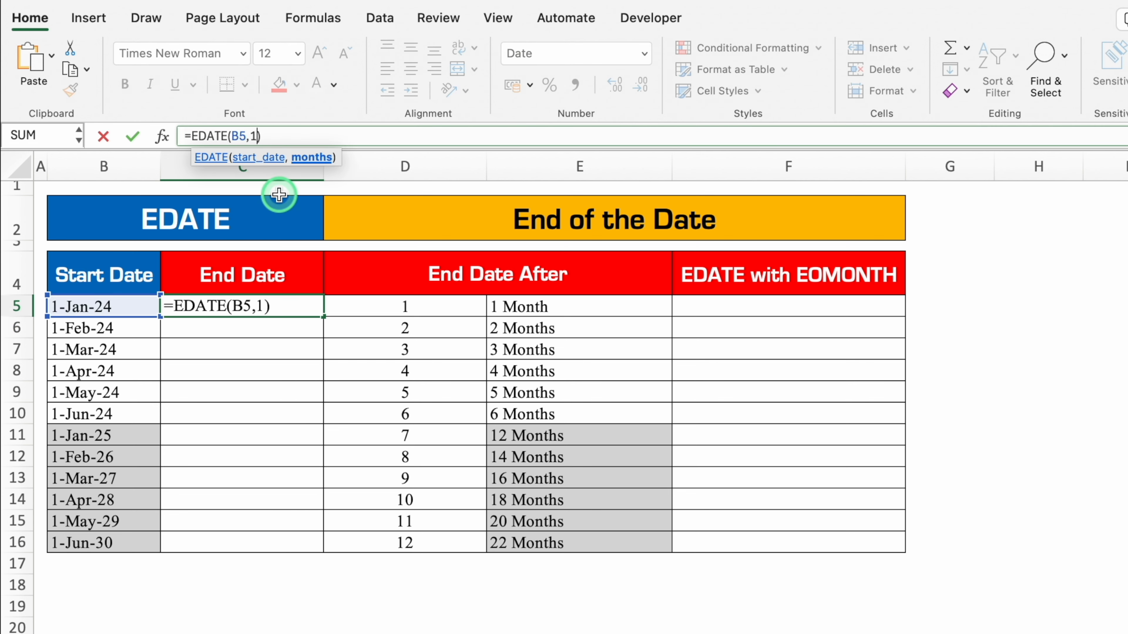
{"action": "type", "text": "2"}
{"action": "key", "text": "Return"}
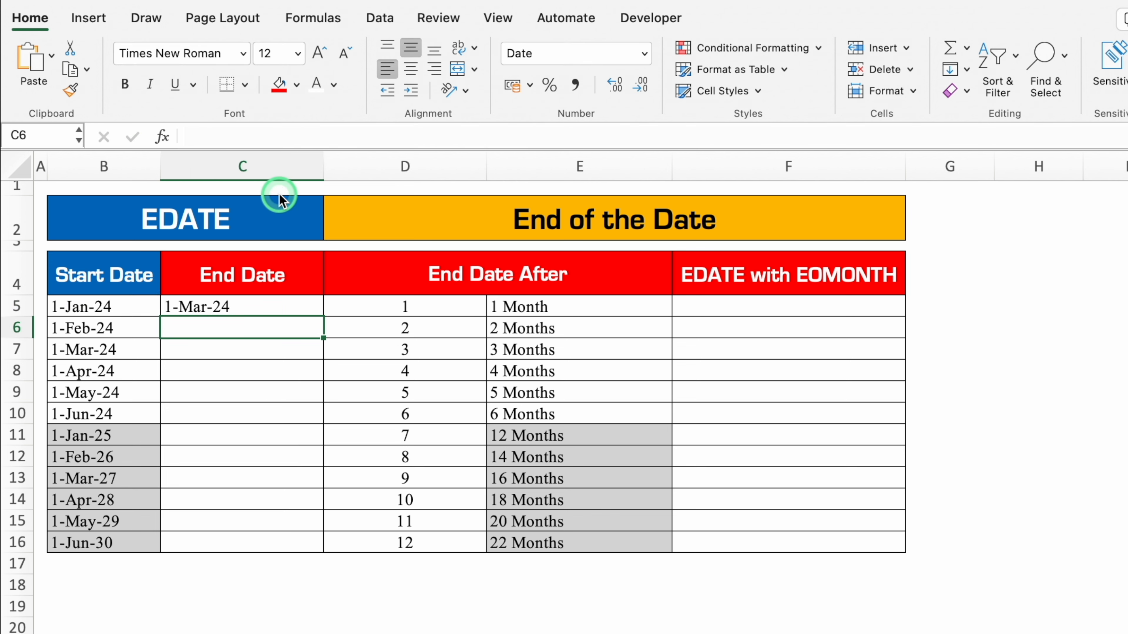
- Set the months argument in C5 back to 1 so the formula reads =EDATE(B5,1)
{"action": "left_click", "coordinate": [262, 307]}
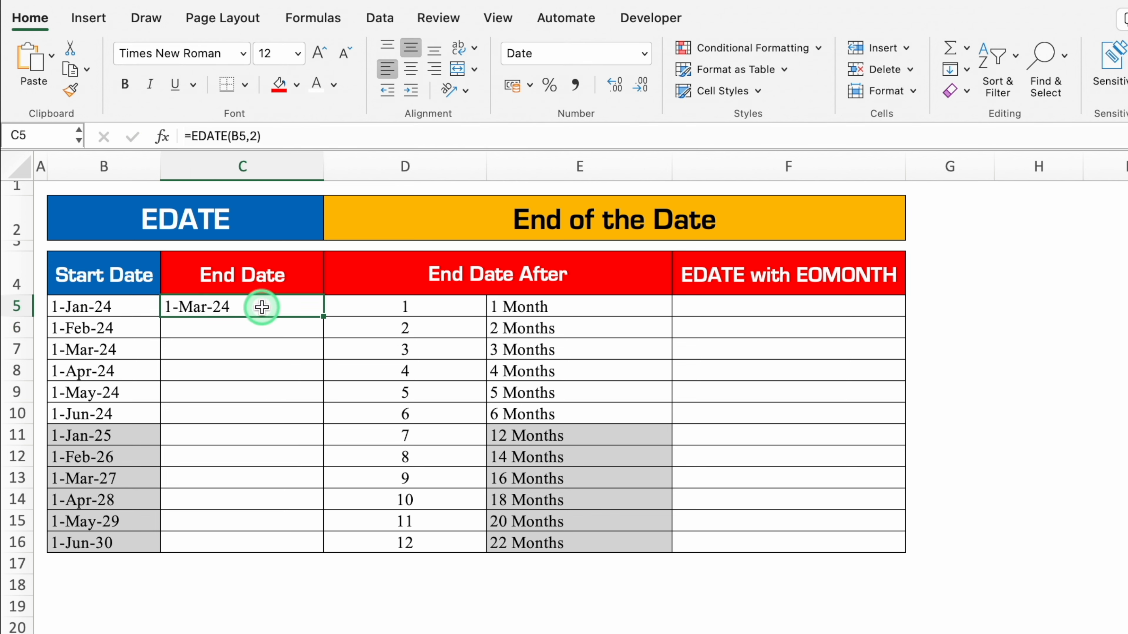
{"action": "left_click", "coordinate": [257, 136]}
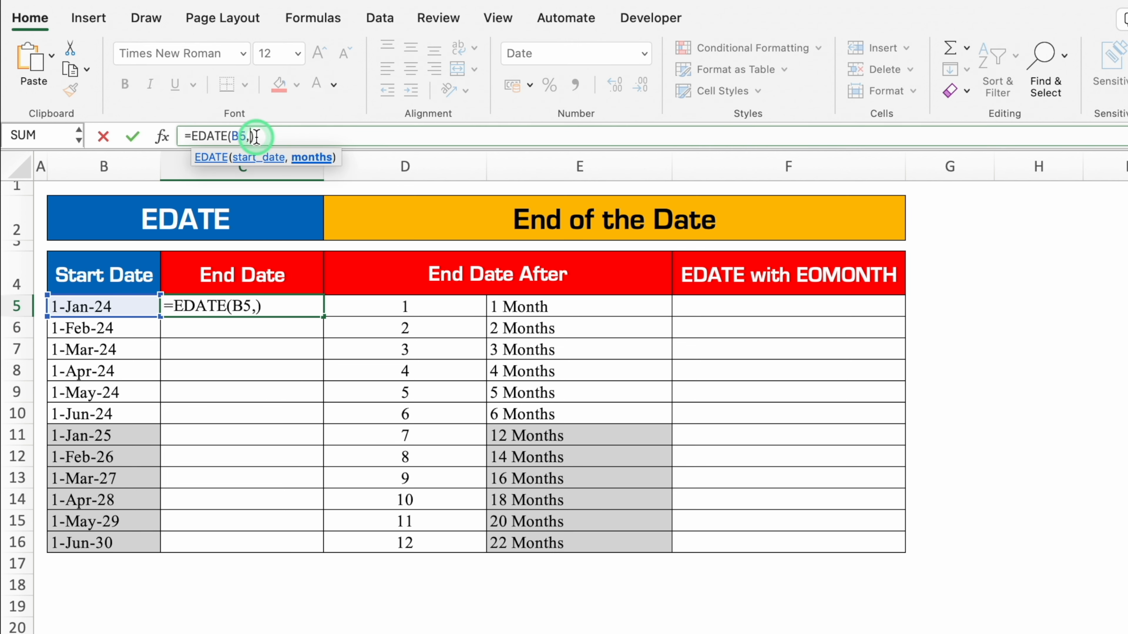
{"action": "type", "text": "1"}
{"action": "key", "text": "Return"}
- Fill the one-month EDATE formula from C5 down the End Date column to C16
{"action": "left_click", "coordinate": [266, 302]}
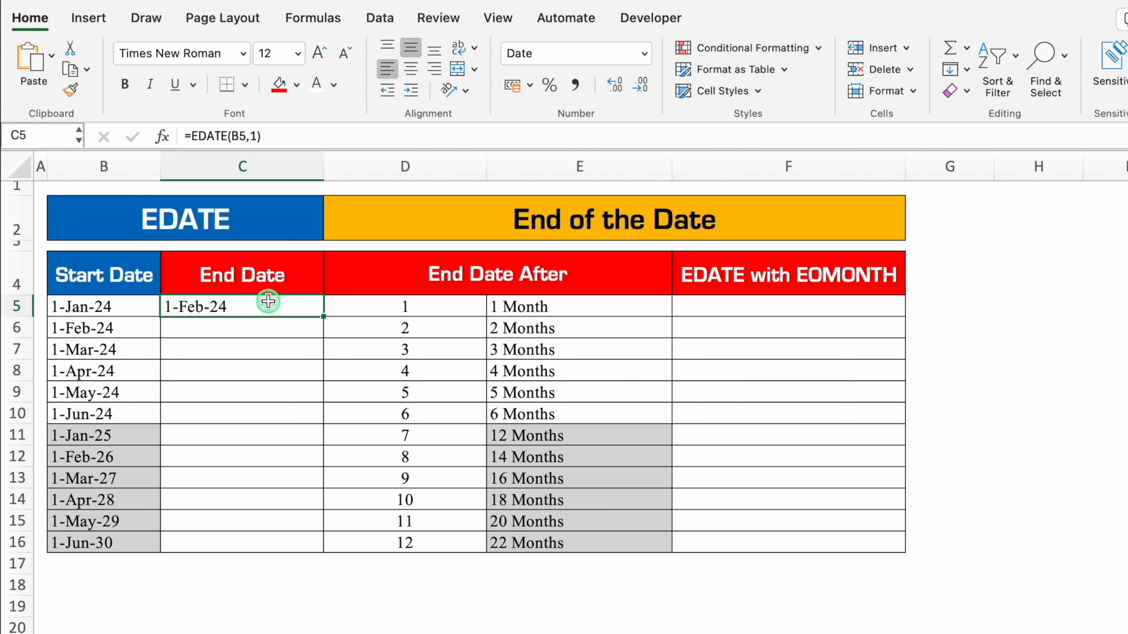
{"action": "double_click", "coordinate": [324, 318]}
{"action": "left_click", "coordinate": [253, 591]}
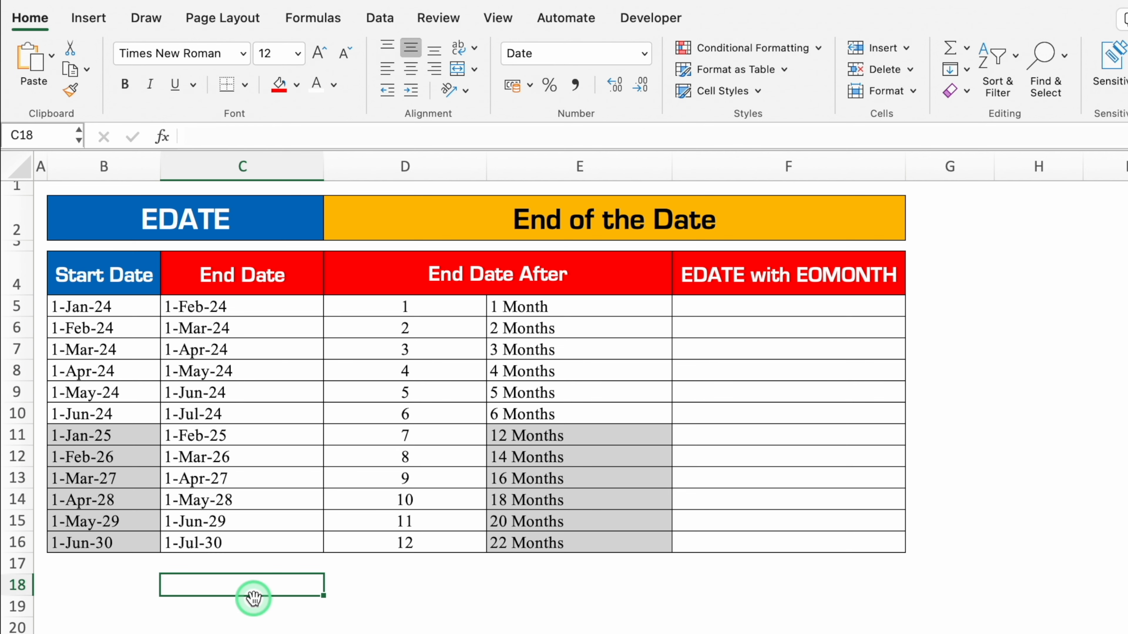
- Try =EDATE(B5,-1) in C5 to get the date one month earlier, and undo the change
{"action": "left_click", "coordinate": [270, 301]}
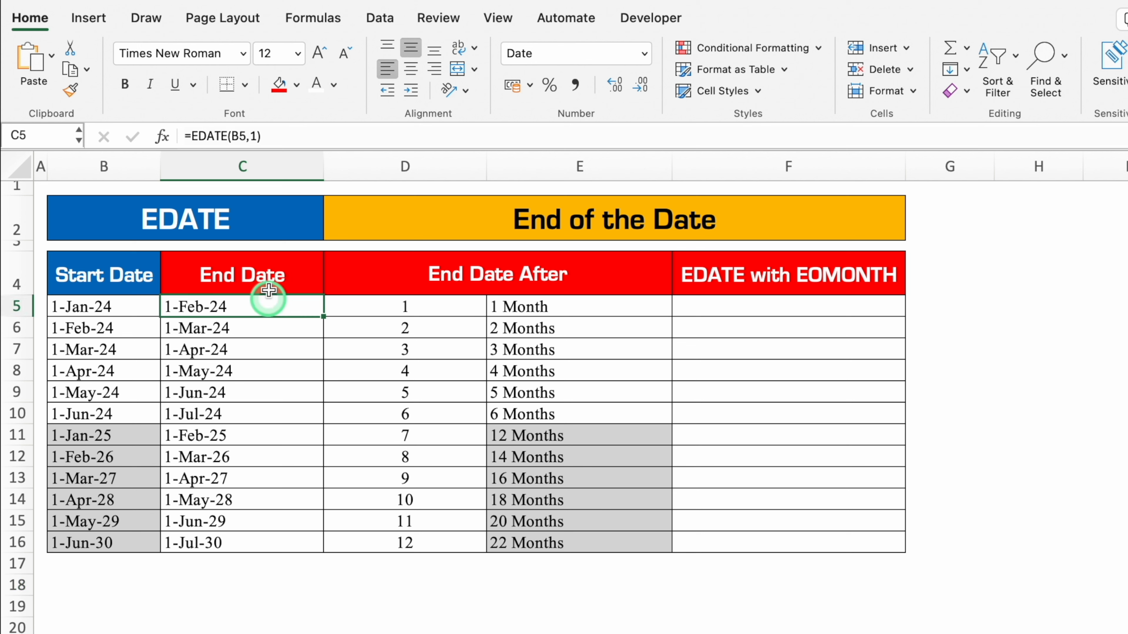
{"action": "left_click", "coordinate": [257, 137]}
{"action": "type", "text": "-"}
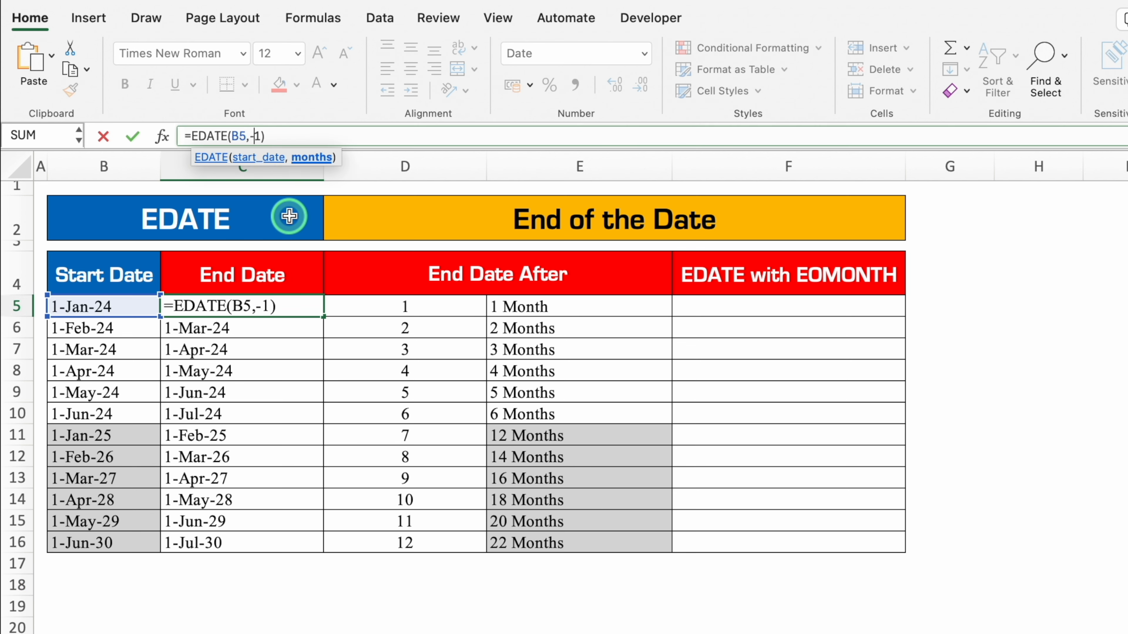
{"action": "key", "text": "Return"}
{"action": "left_click", "coordinate": [127, 309]}
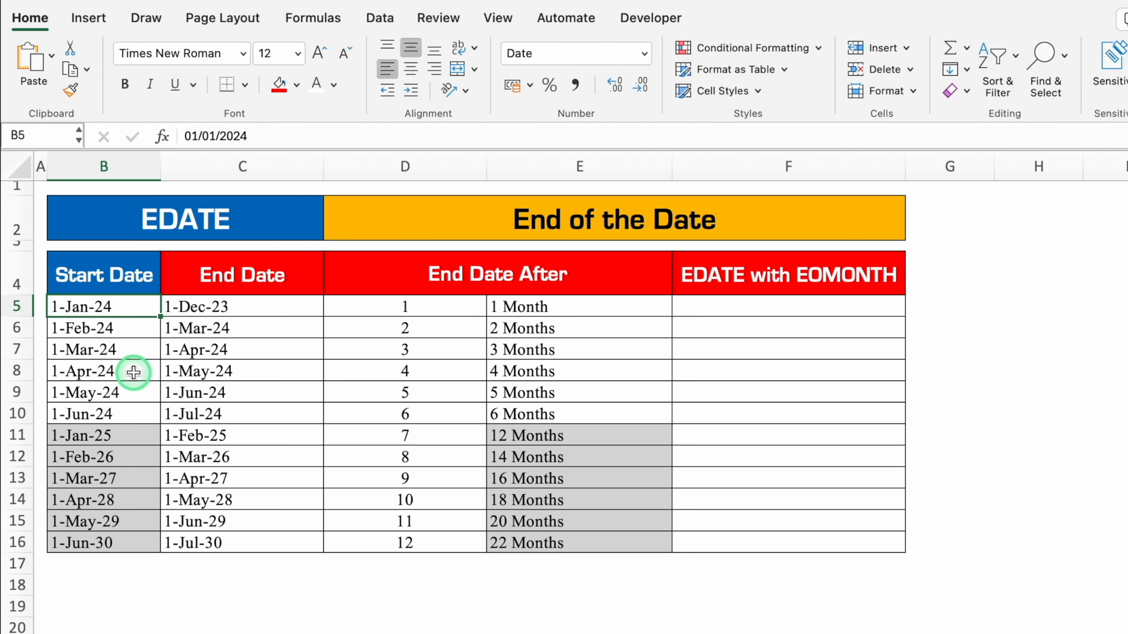
{"action": "left_click", "coordinate": [262, 307]}
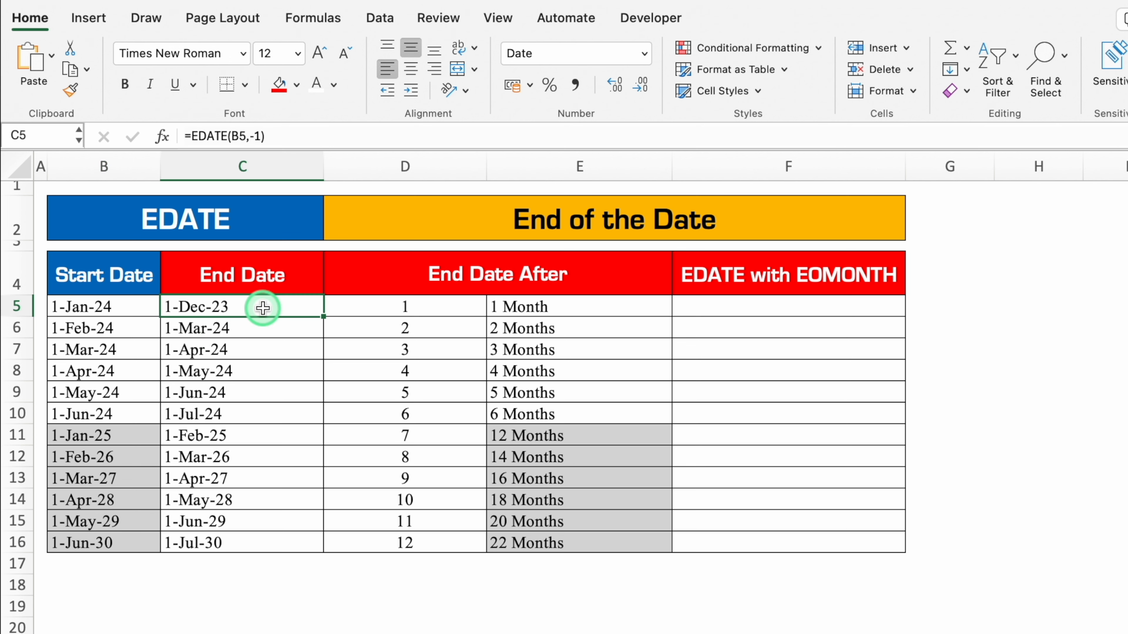
{"action": "key", "text": "super+z"}
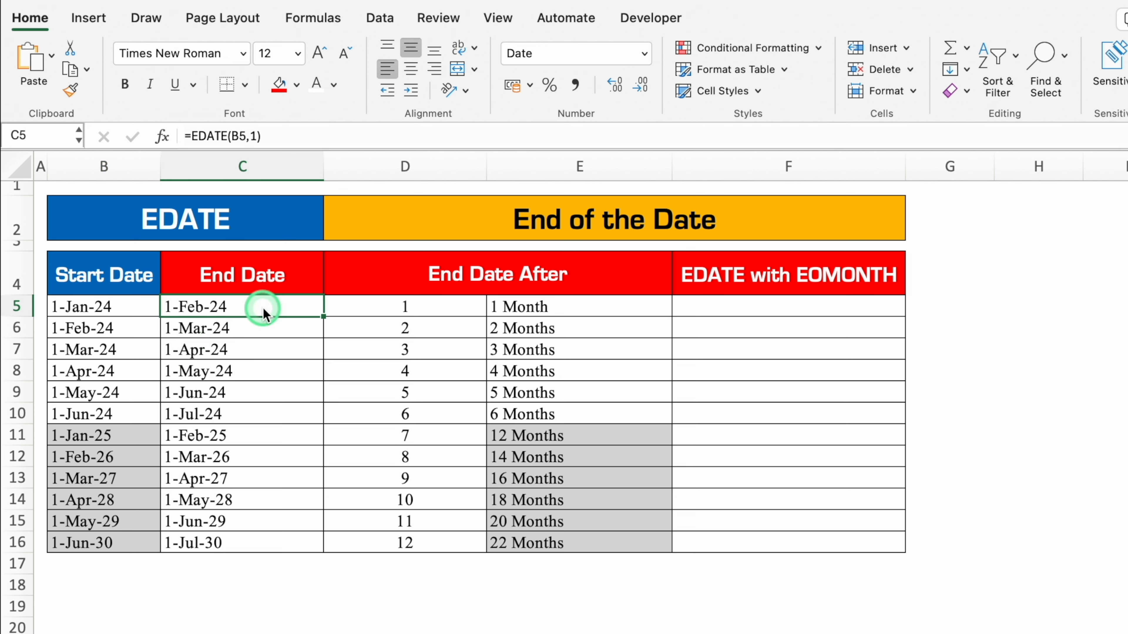
- Change the formula in C5 to =EDATE(B5,D5) so the months argument refers to the helper number
{"action": "left_click", "coordinate": [256, 137]}
{"action": "key", "text": "BackSpace"}
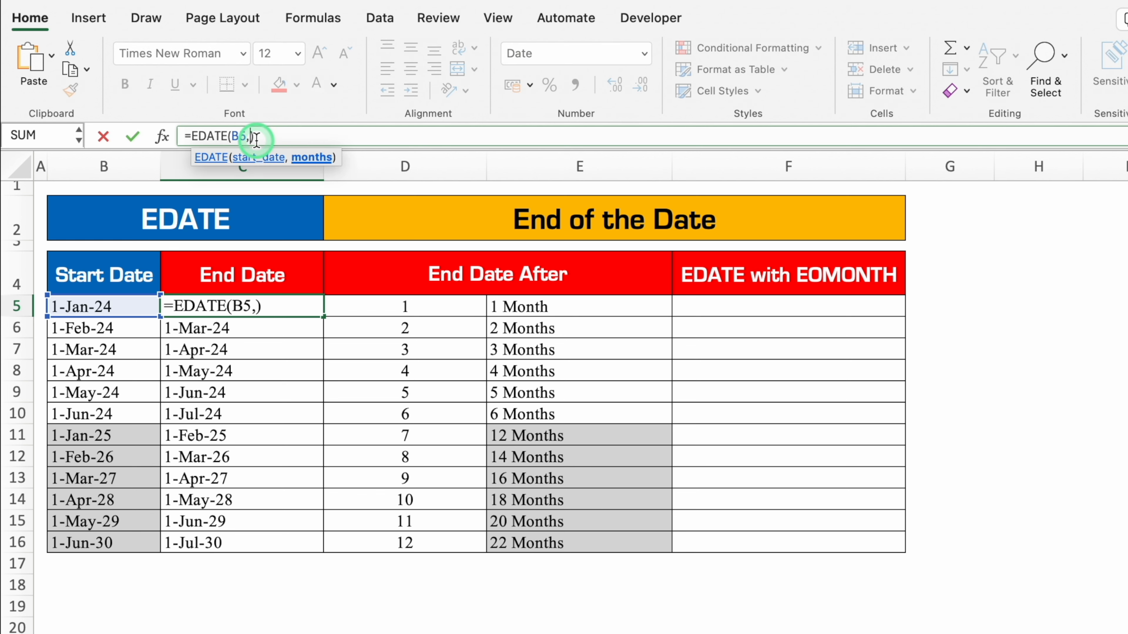
{"action": "left_click", "coordinate": [409, 313]}
{"action": "key", "text": "Return"}
- Fill the EDATE formula with the helper-number reference from C5 down to C16
{"action": "left_click", "coordinate": [306, 313]}
{"action": "double_click", "coordinate": [323, 317]}
{"action": "left_click", "coordinate": [255, 619]}
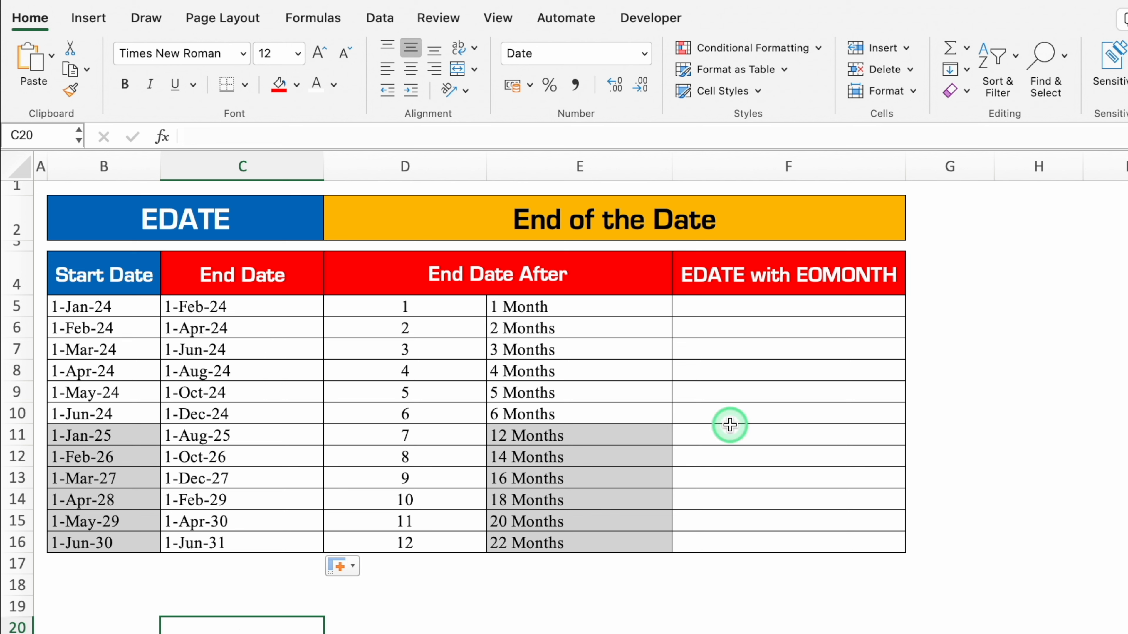
- Enter =EDATE(B5,1) in F5 under the EDATE with EOMONTH heading
{"action": "left_click", "coordinate": [714, 307]}
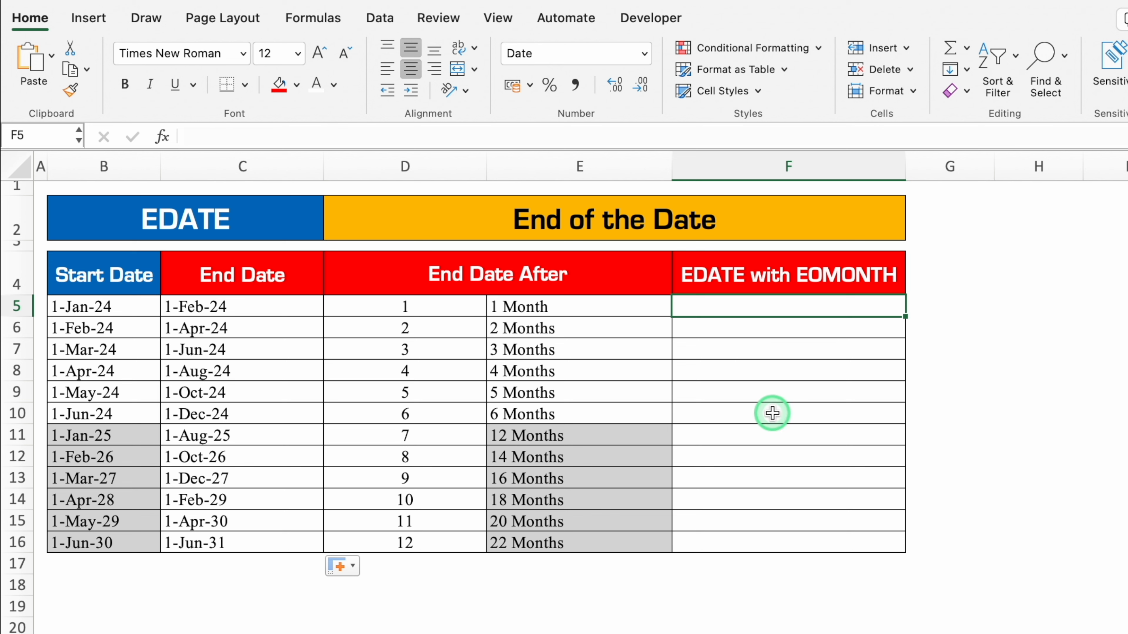
{"action": "type", "text": "=eda"}
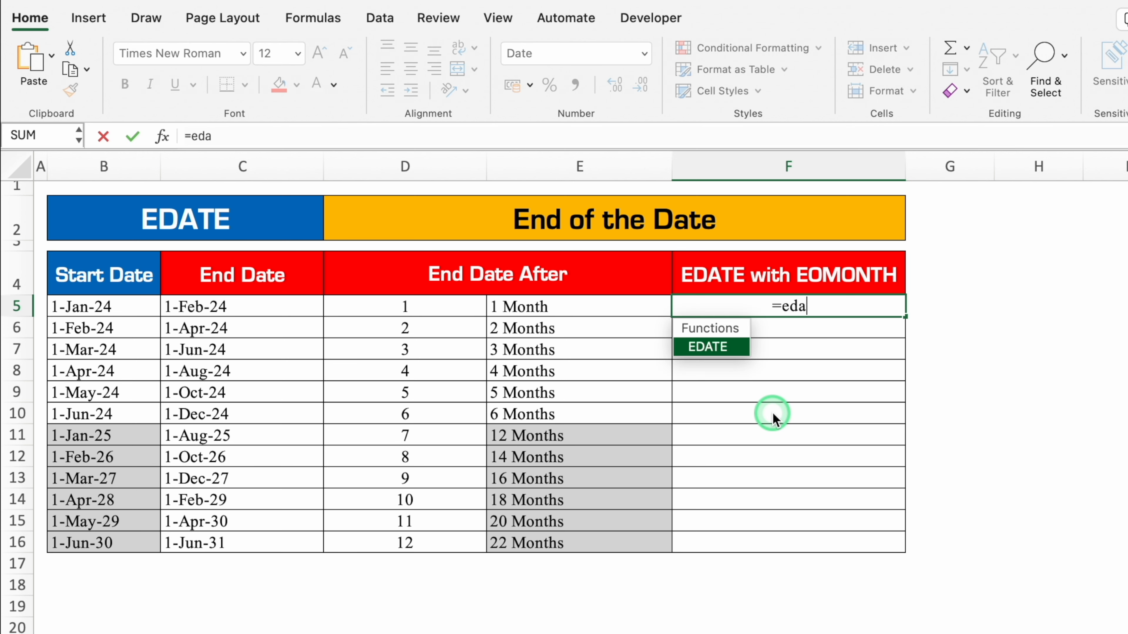
{"action": "double_click", "coordinate": [727, 350]}
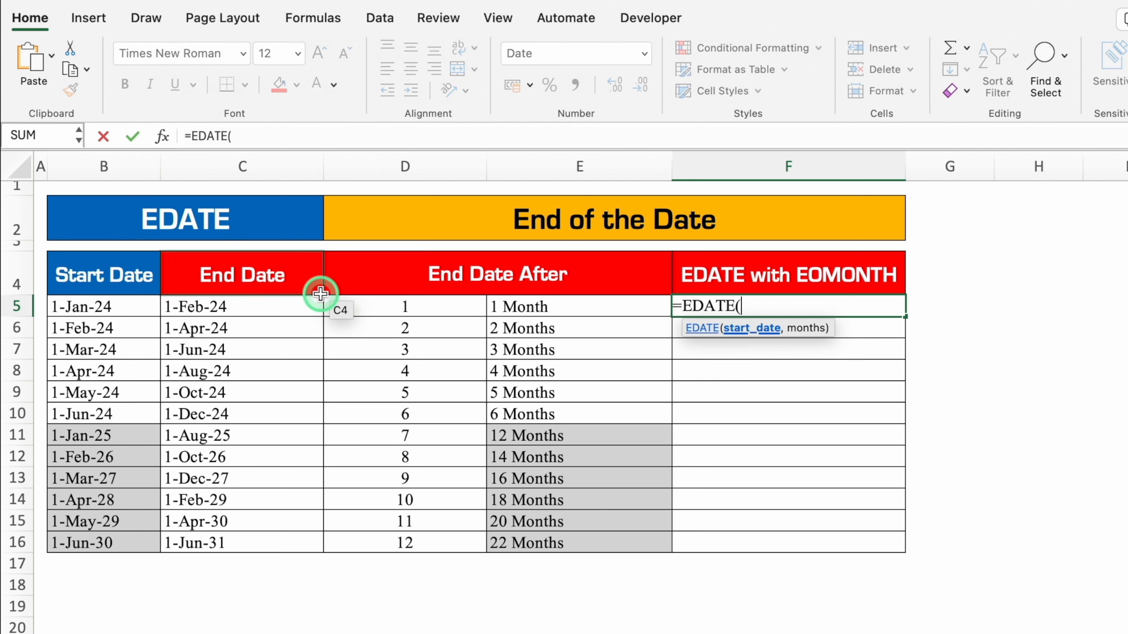
{"action": "left_click", "coordinate": [114, 309]}
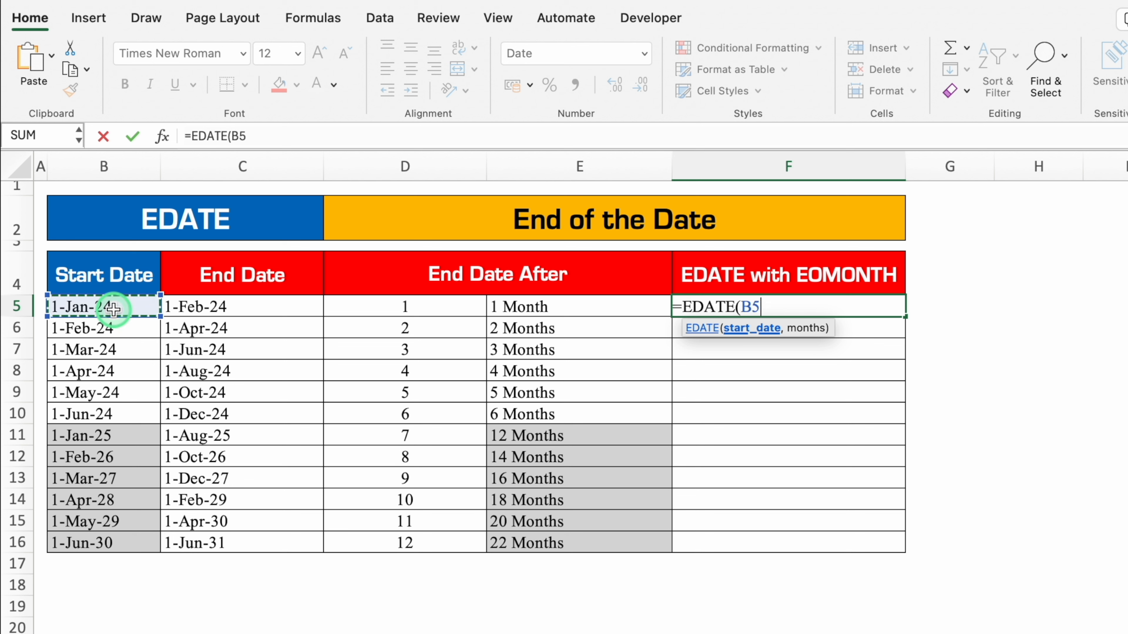
{"action": "type", "text": ",1)"}
{"action": "key", "text": "Return"}
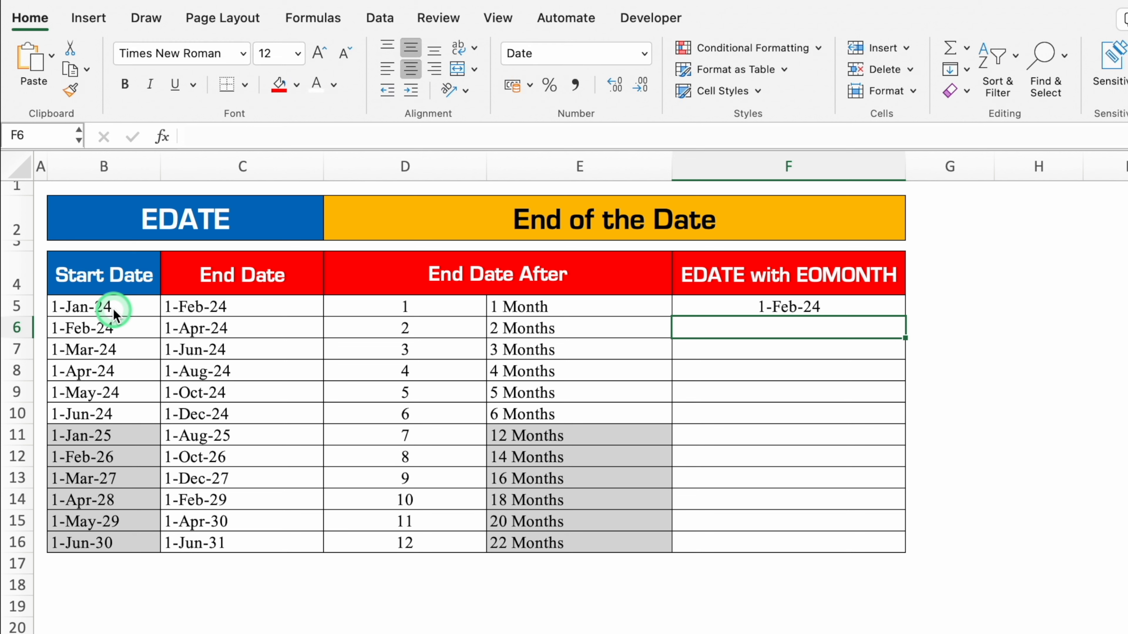
- Wrap the EDATE formula in F5 in EOMONTH so that it reads =EOMONTH(EDATE(B5,1),0)
{"action": "left_click", "coordinate": [723, 308]}
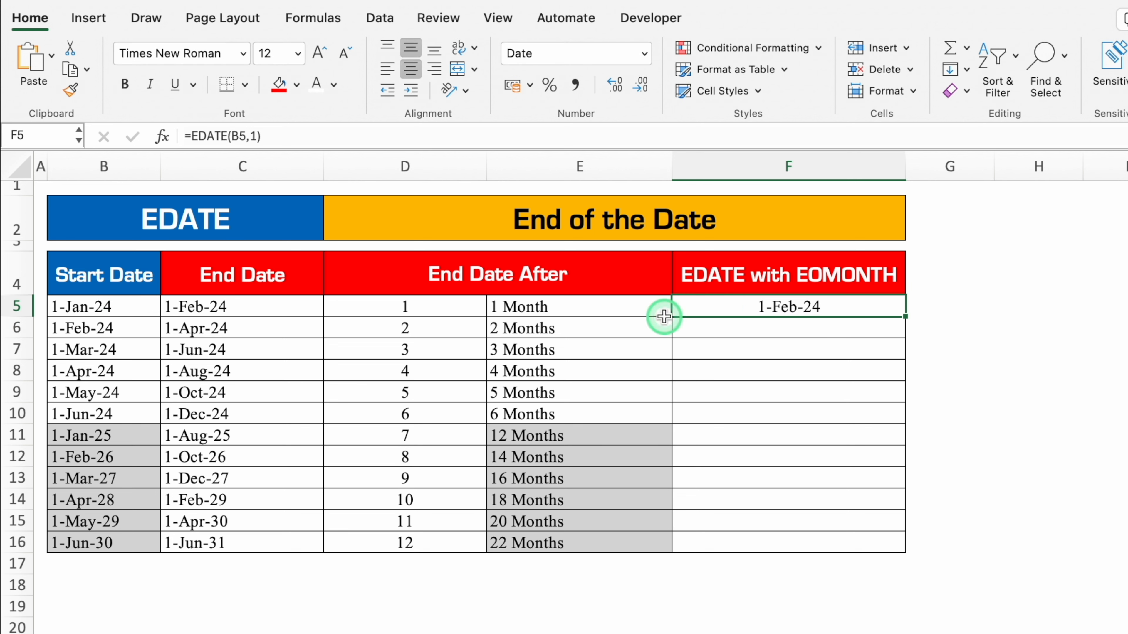
{"action": "left_click", "coordinate": [189, 136]}
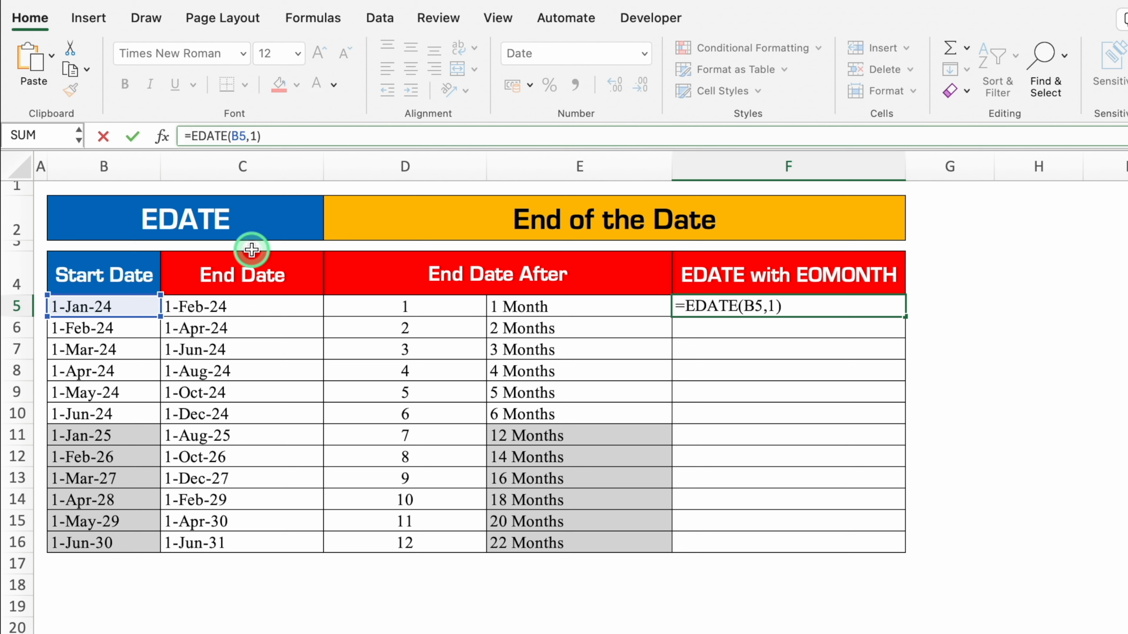
{"action": "type", "text": "eom"}
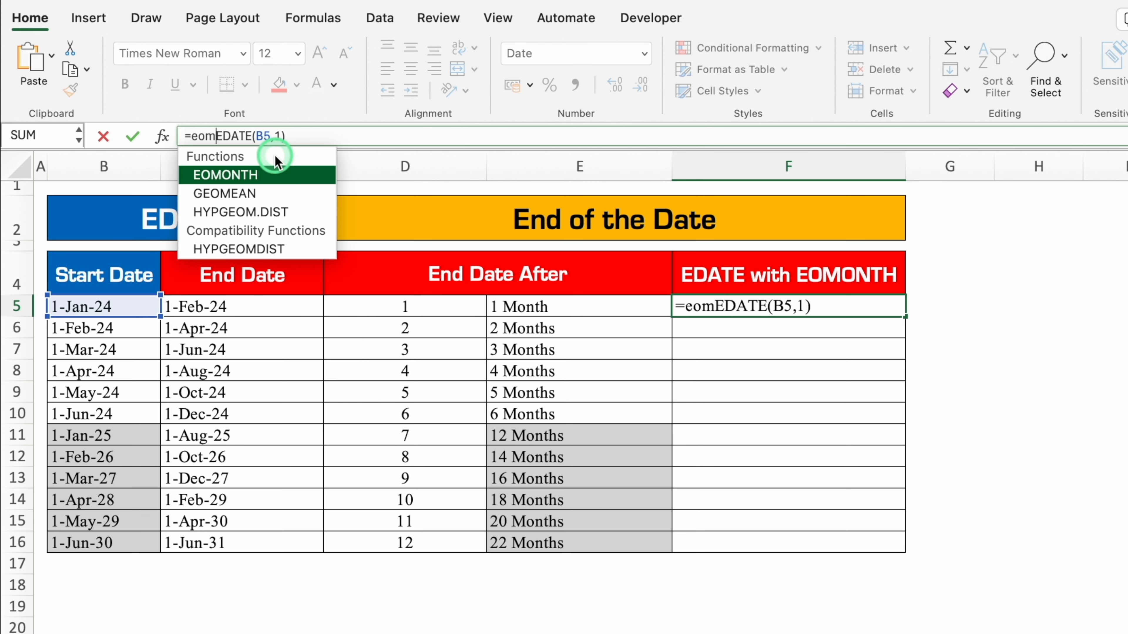
{"action": "double_click", "coordinate": [274, 177]}
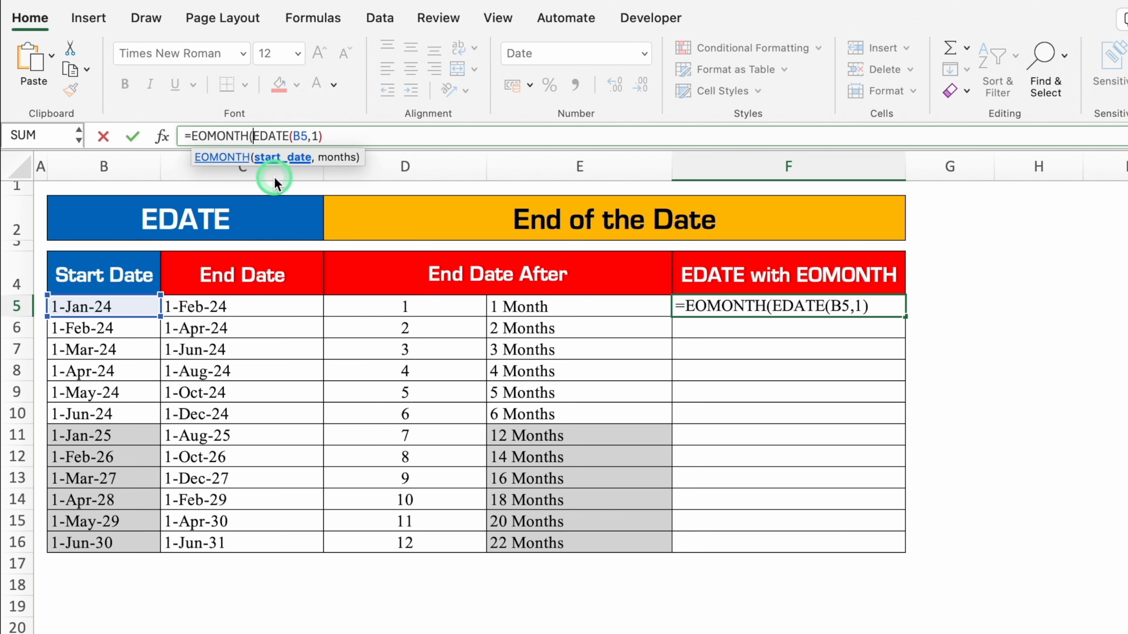
{"action": "left_click", "coordinate": [349, 136]}
{"action": "type", "text": ","}
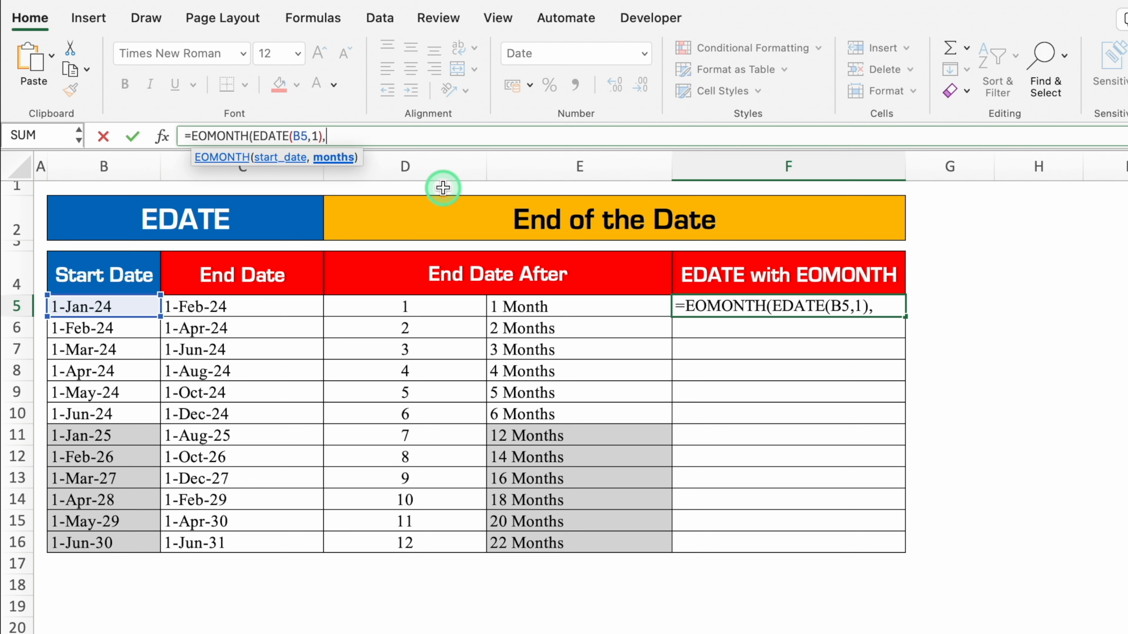
{"action": "type", "text": "0)"}
{"action": "key", "text": "Return"}
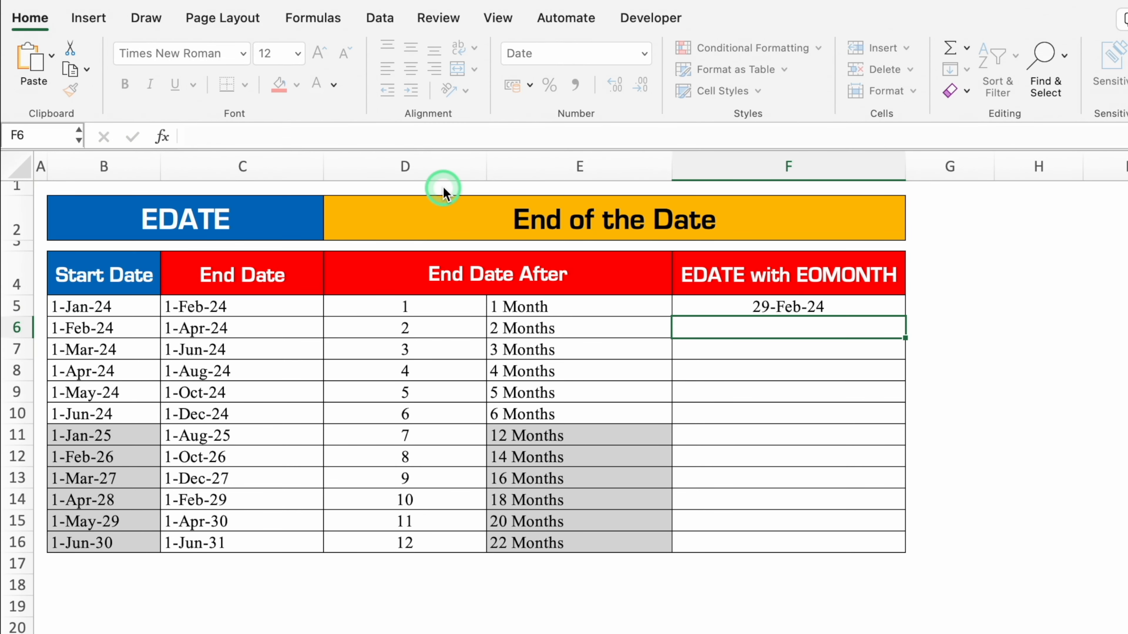
- Fill the combined EOMONTH and EDATE formula from F5 down the EDATE with EOMONTH column
{"action": "left_click", "coordinate": [782, 303]}
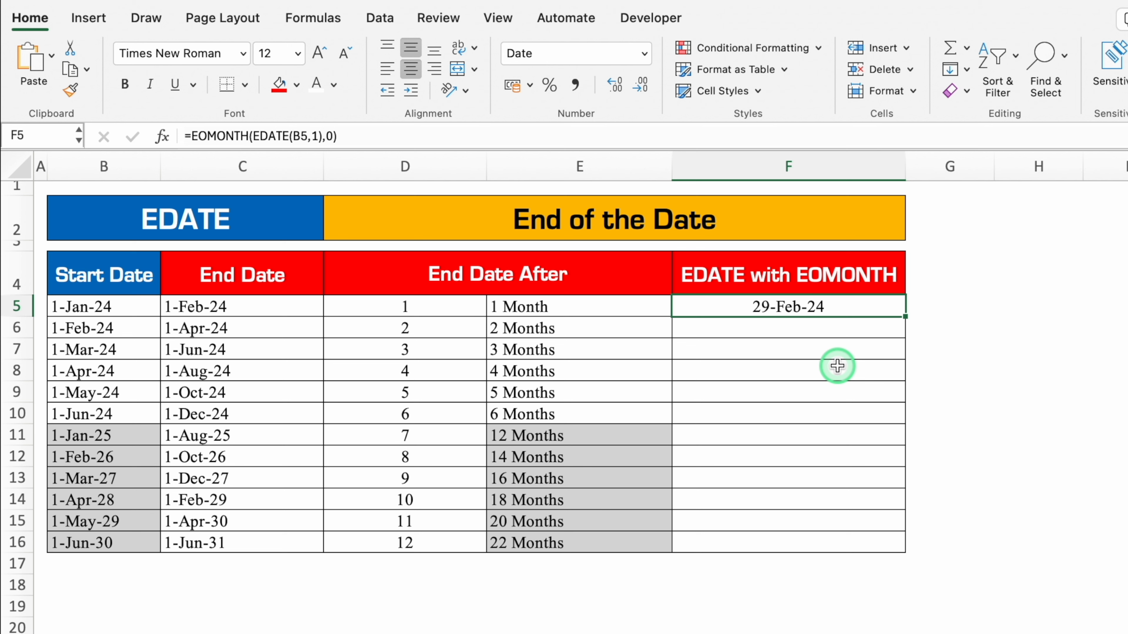
{"action": "double_click", "coordinate": [903, 317]}
{"action": "left_click", "coordinate": [1032, 318]}
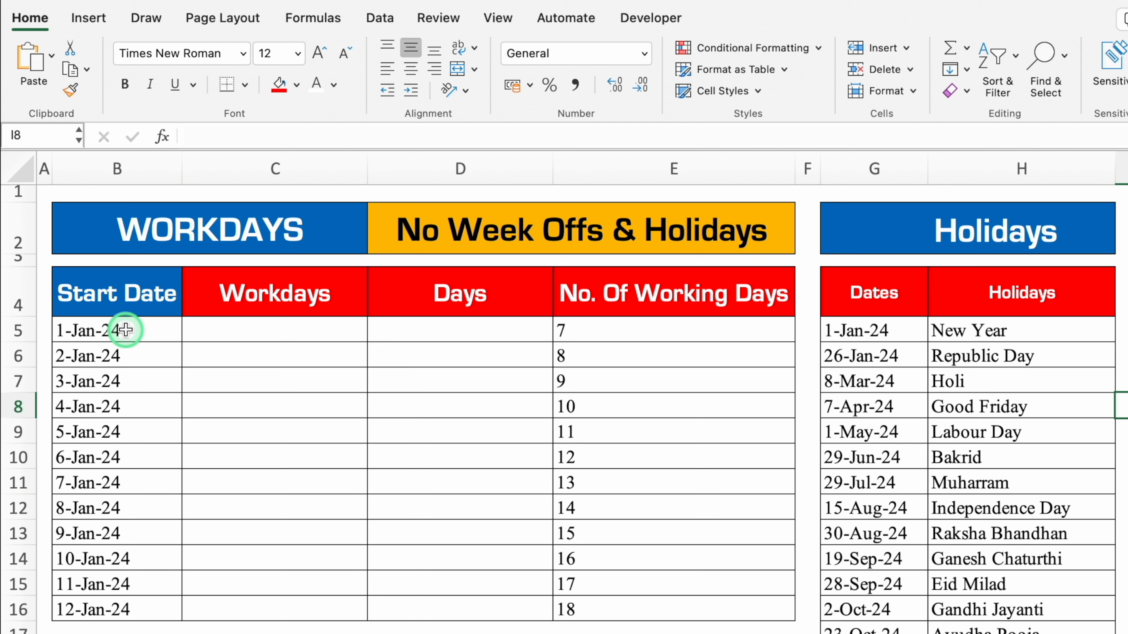
- Enter =WORKDAY(B5,E5,G5:G21) in C5 under the Workdays heading
{"action": "left_click", "coordinate": [287, 331]}
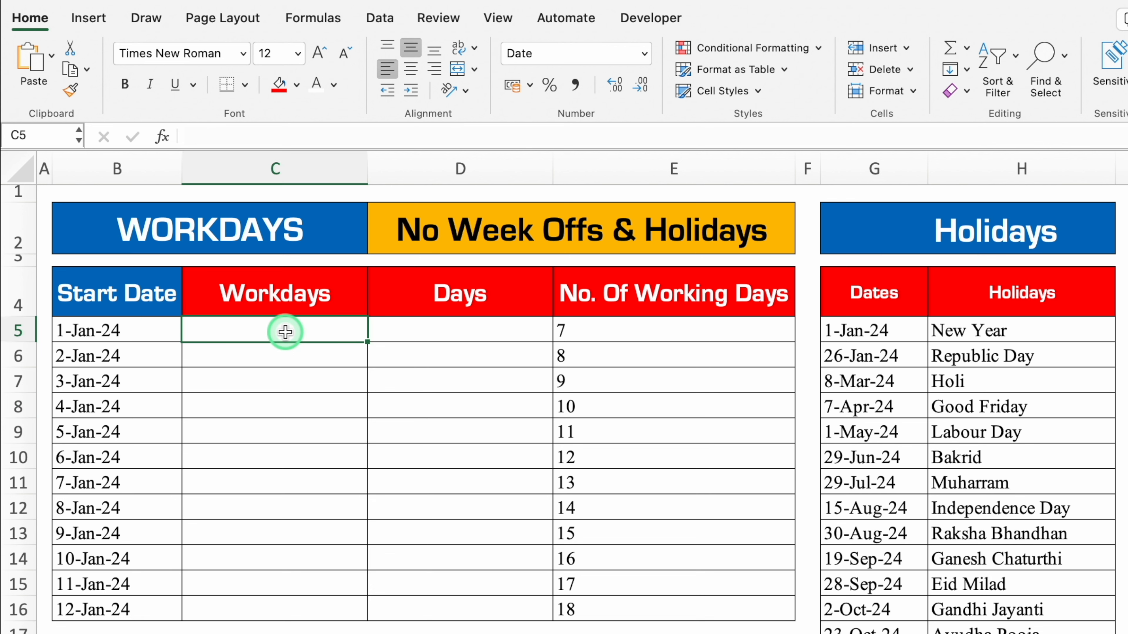
{"action": "type", "text": "=work"}
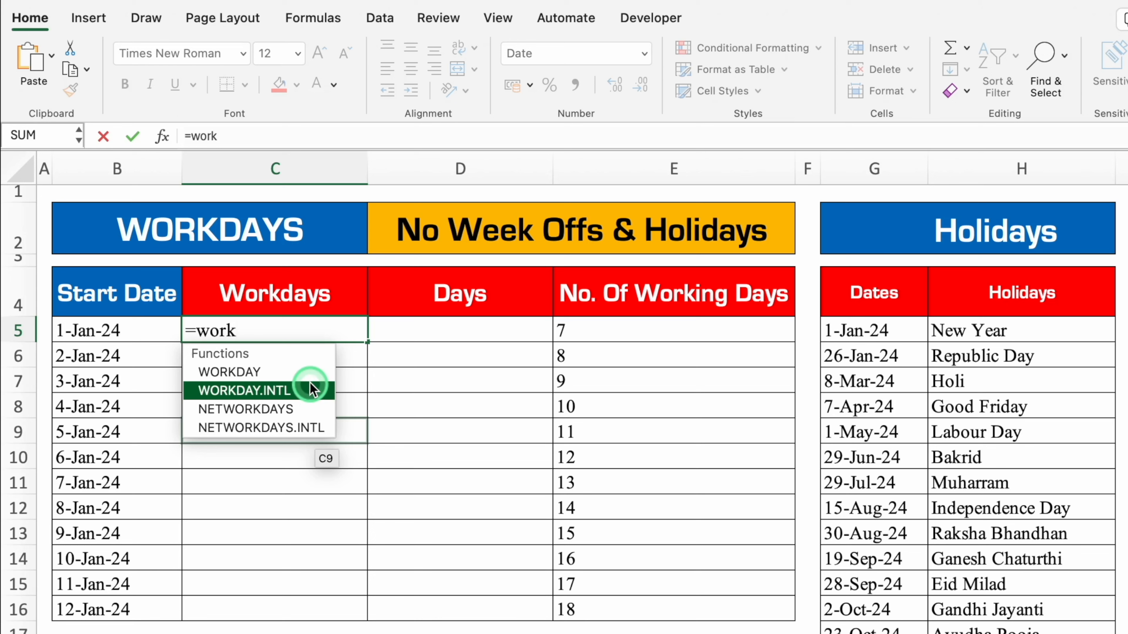
{"action": "double_click", "coordinate": [308, 373]}
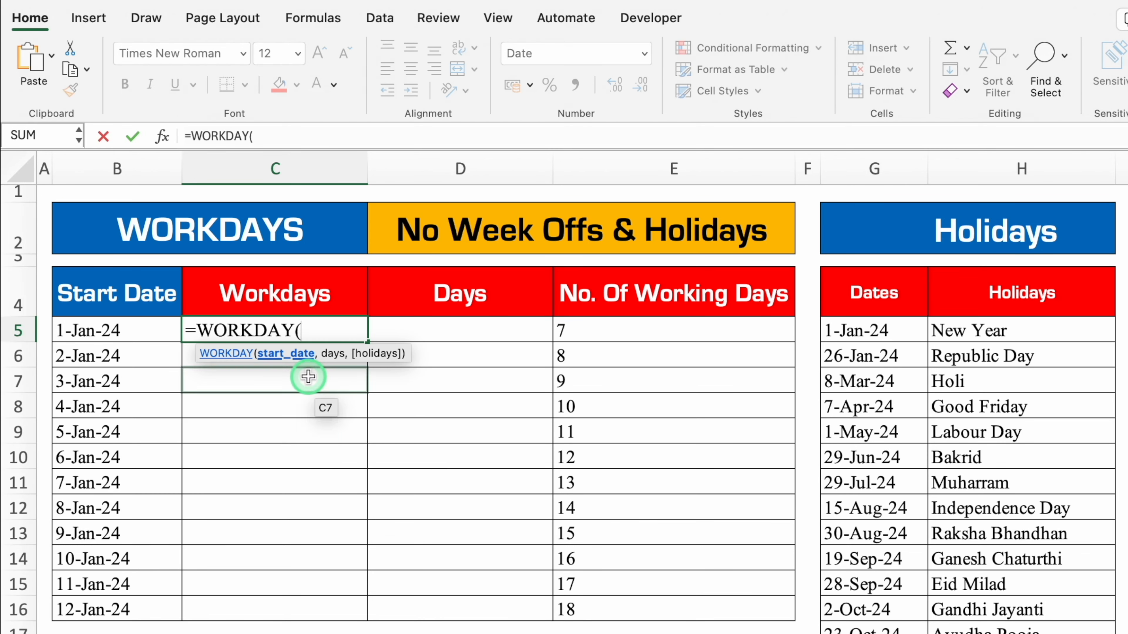
{"action": "left_click", "coordinate": [135, 329]}
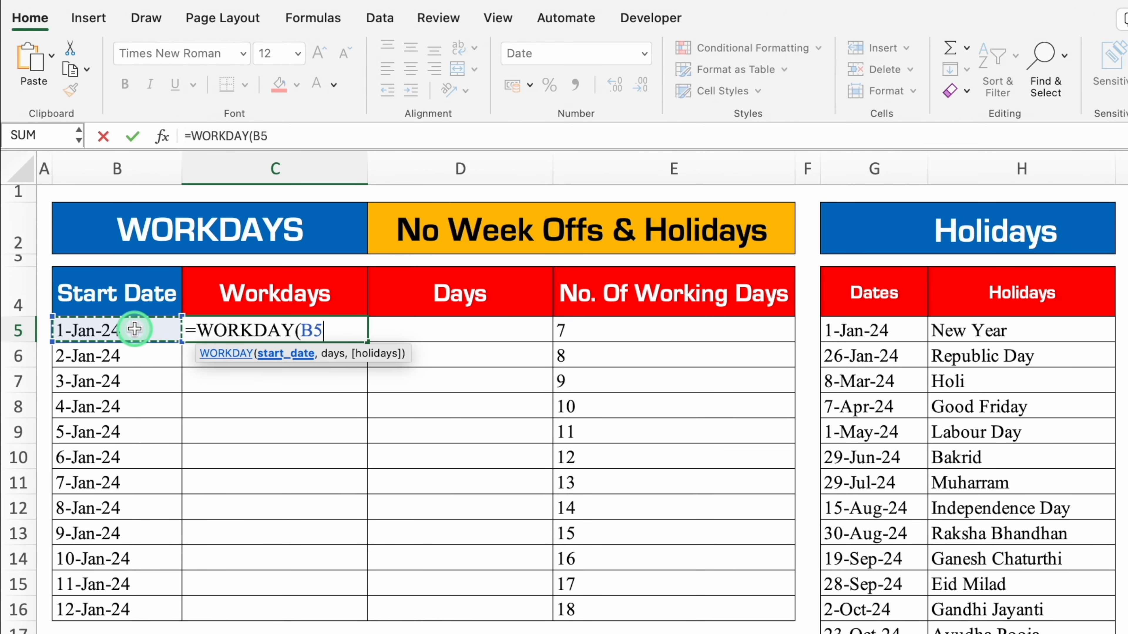
{"action": "type", "text": ","}
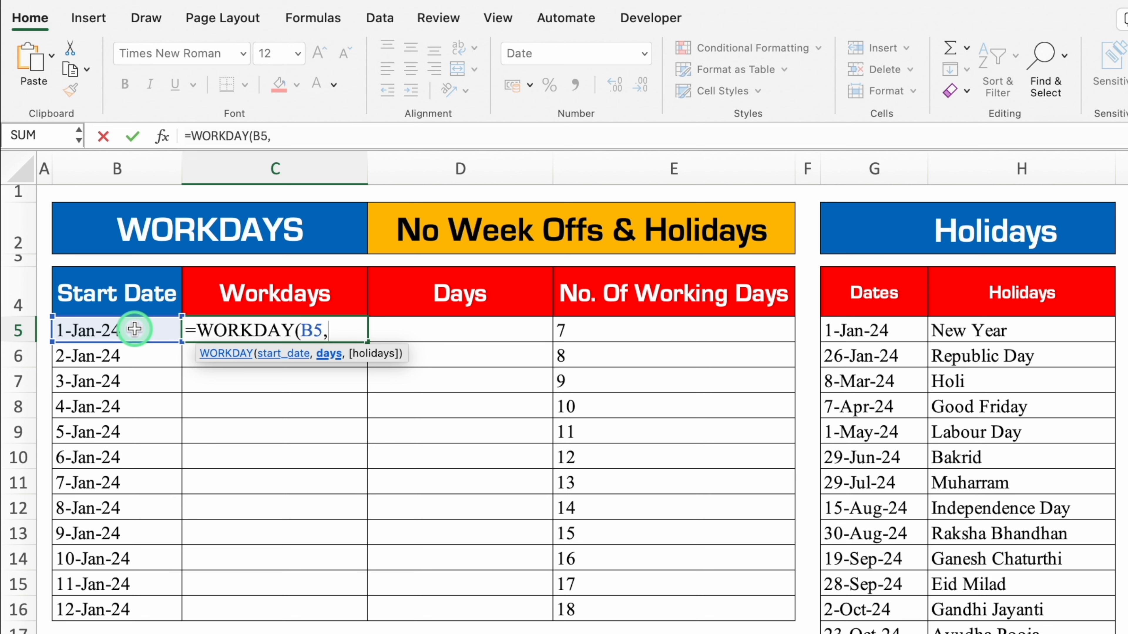
{"action": "type", "text": "7"}
{"action": "key", "text": "BackSpace"}
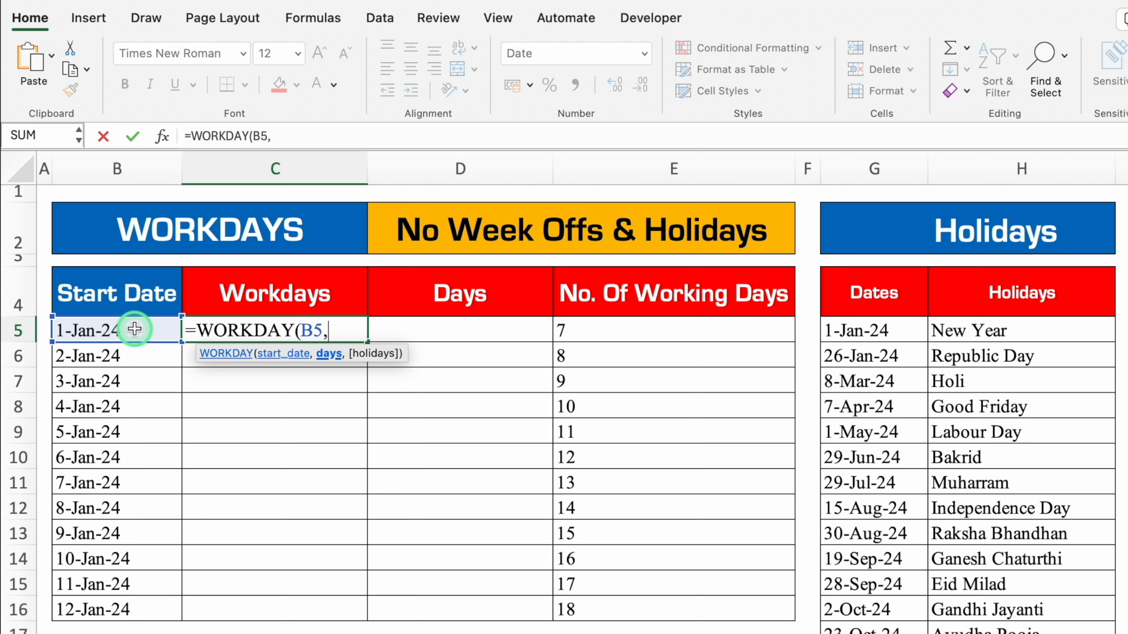
{"action": "left_click", "coordinate": [608, 326]}
{"action": "type", "text": ","}
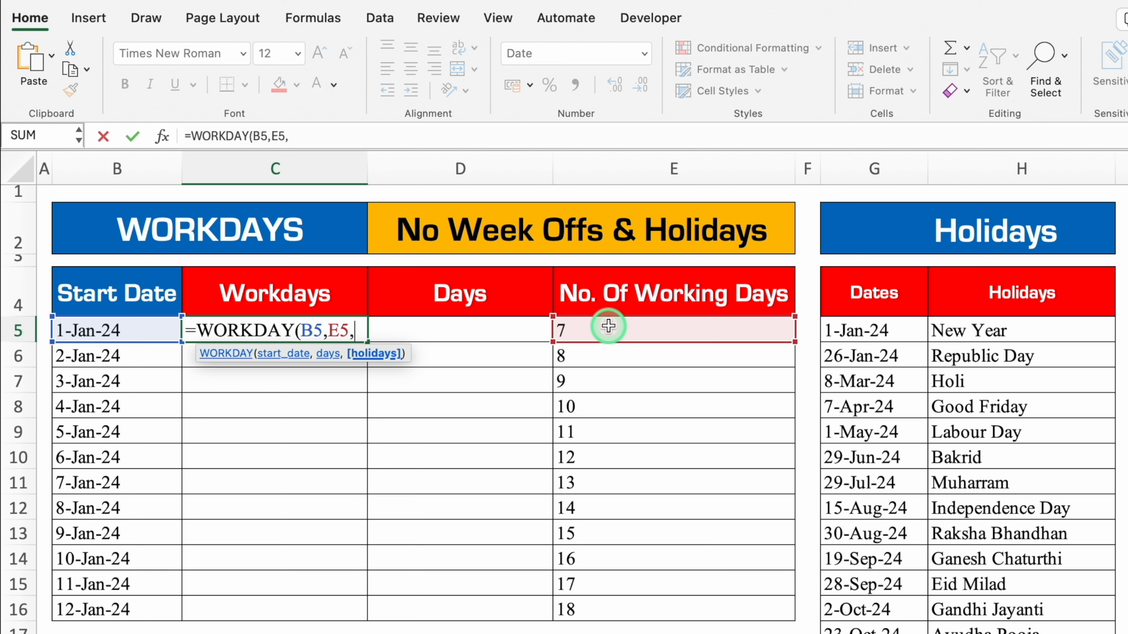
{"action": "left_click_drag", "start_coordinate": [875, 329], "coordinate": [873, 633]}
{"action": "scroll", "coordinate": [577, 399], "scroll_direction": "up", "scroll_amount": 3}
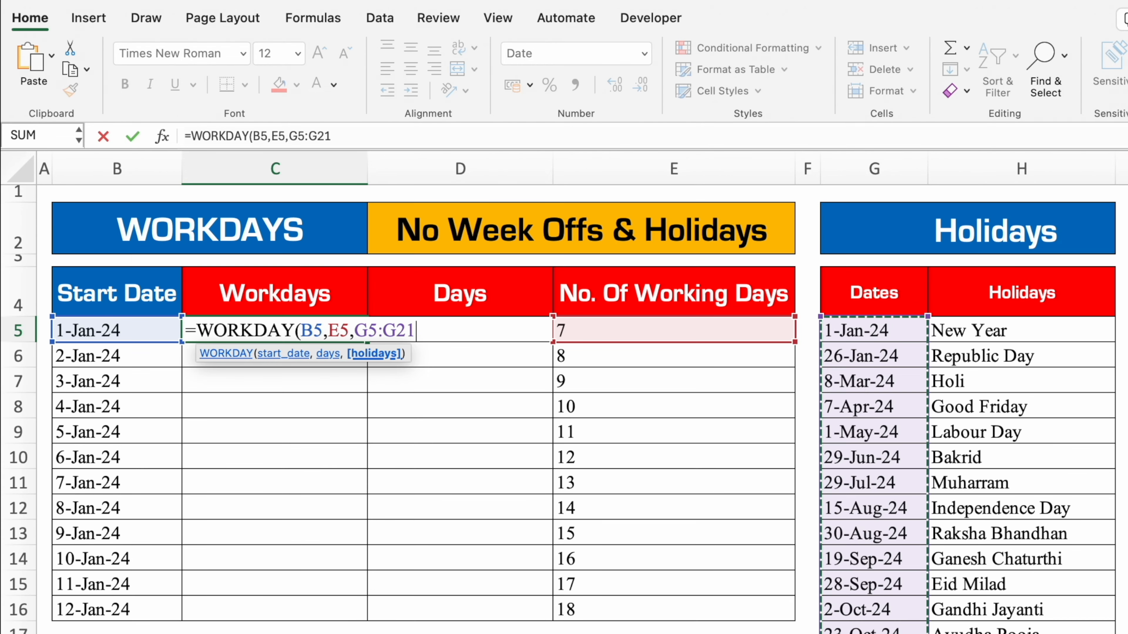
{"action": "type", "text": ")"}
{"action": "key", "text": "Return"}
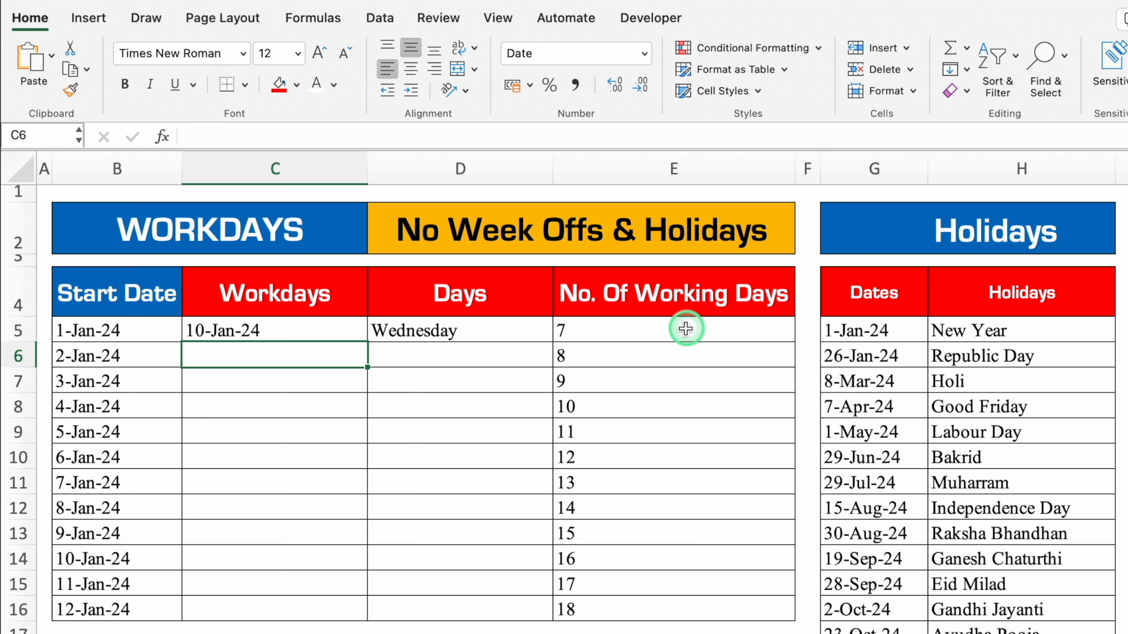
- Make the holidays range in the C5 WORKDAY formula absolute as $G$5:$G$21
{"action": "left_click", "coordinate": [296, 330]}
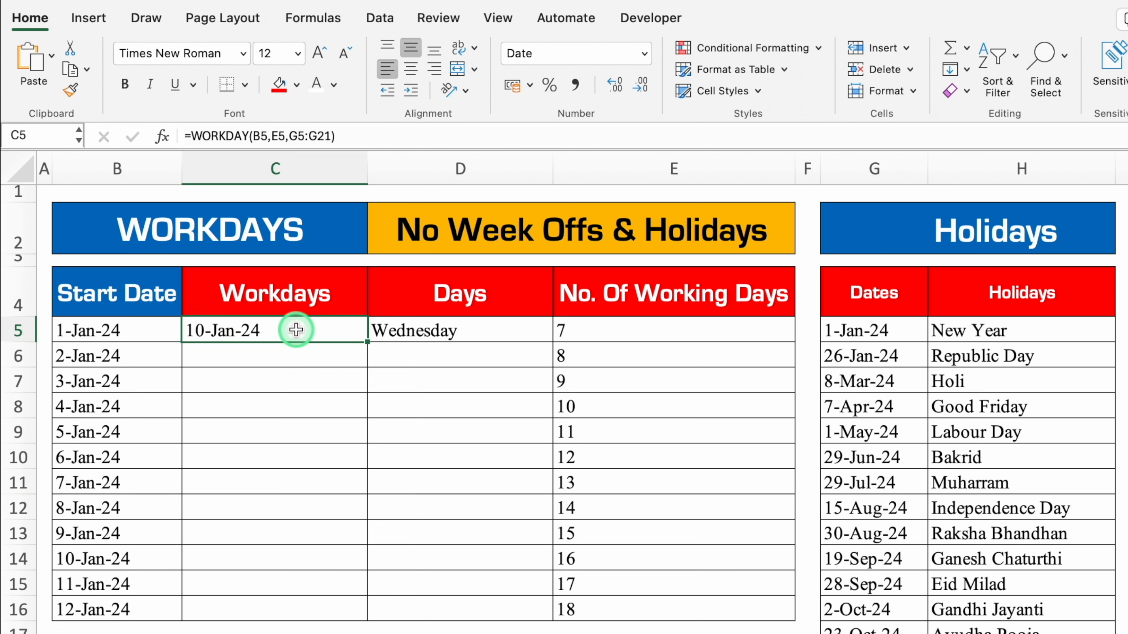
{"action": "left_click", "coordinate": [331, 137]}
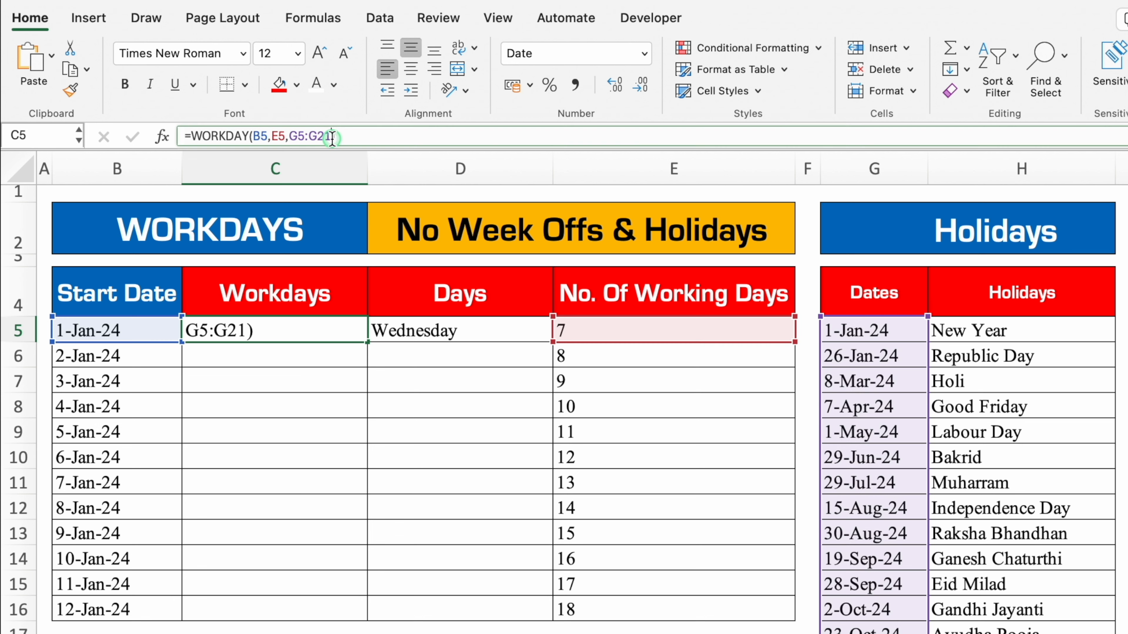
{"action": "left_click_drag", "start_coordinate": [326, 137], "coordinate": [289, 137]}
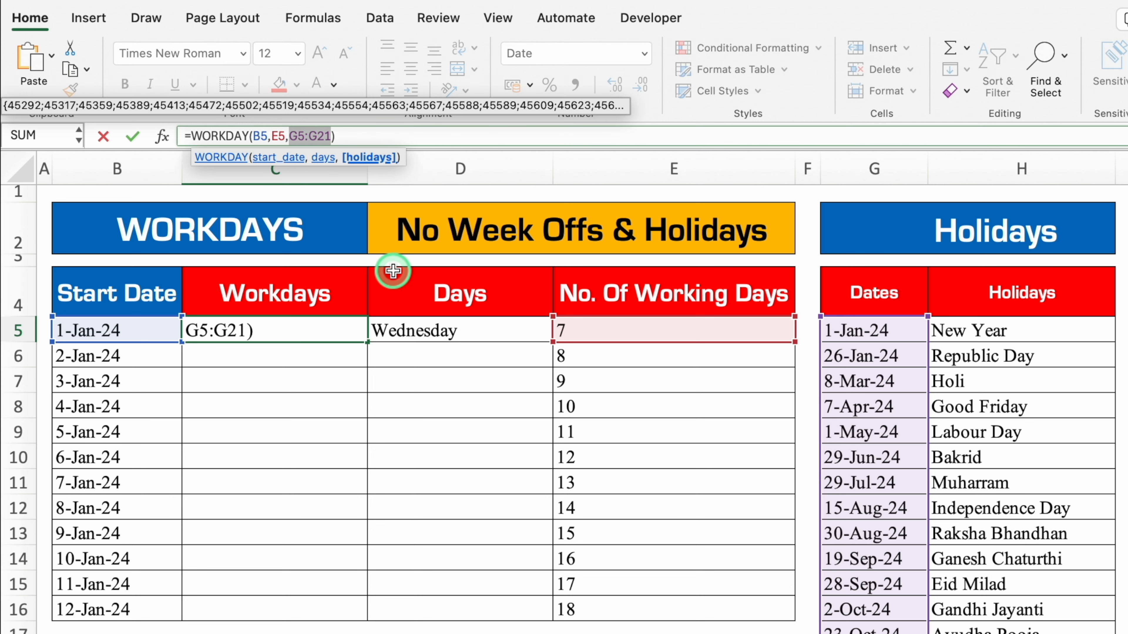
{"action": "key", "text": "F4"}
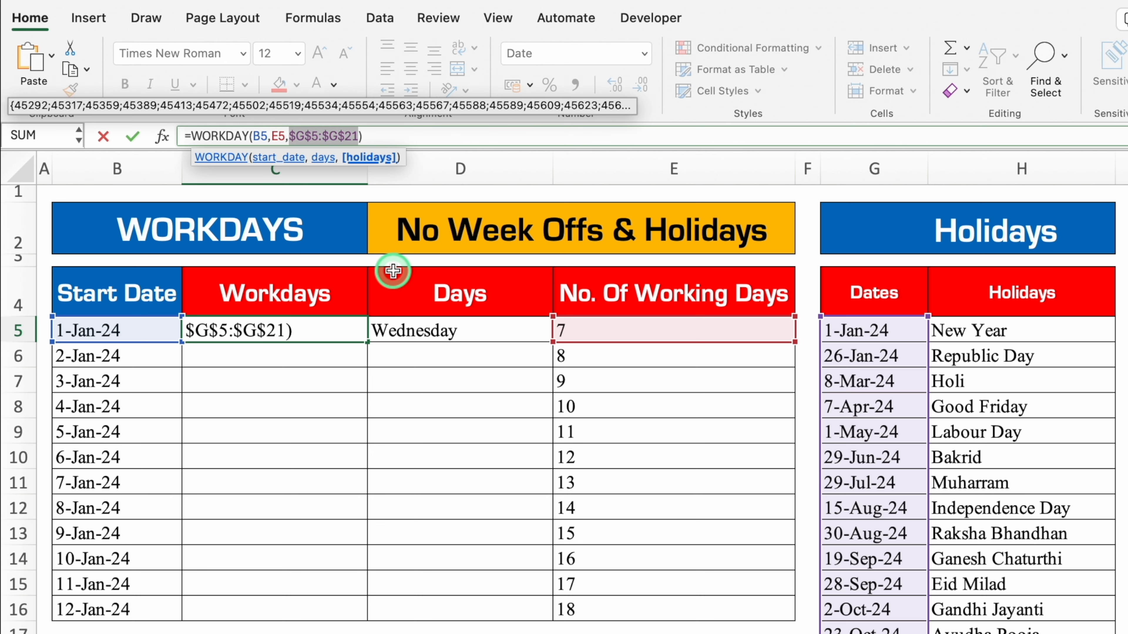
{"action": "key", "text": "Return"}
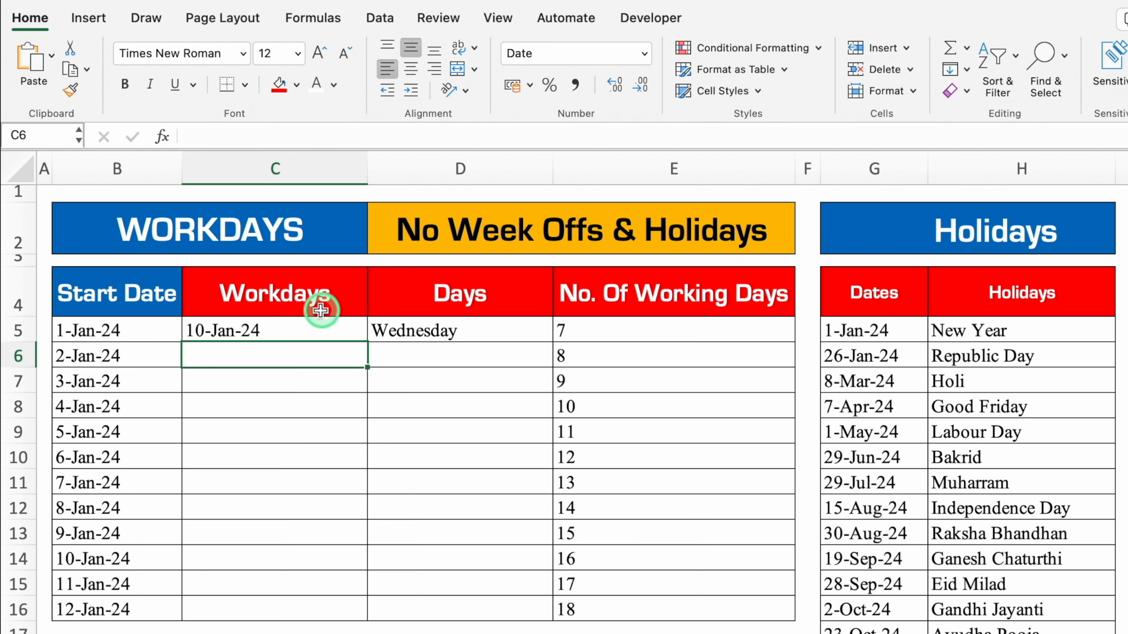
- Fill the WORKDAY formula from C5 down to C16 and inspect the weekday formula in D6
{"action": "left_click", "coordinate": [350, 331]}
{"action": "double_click", "coordinate": [367, 343]}
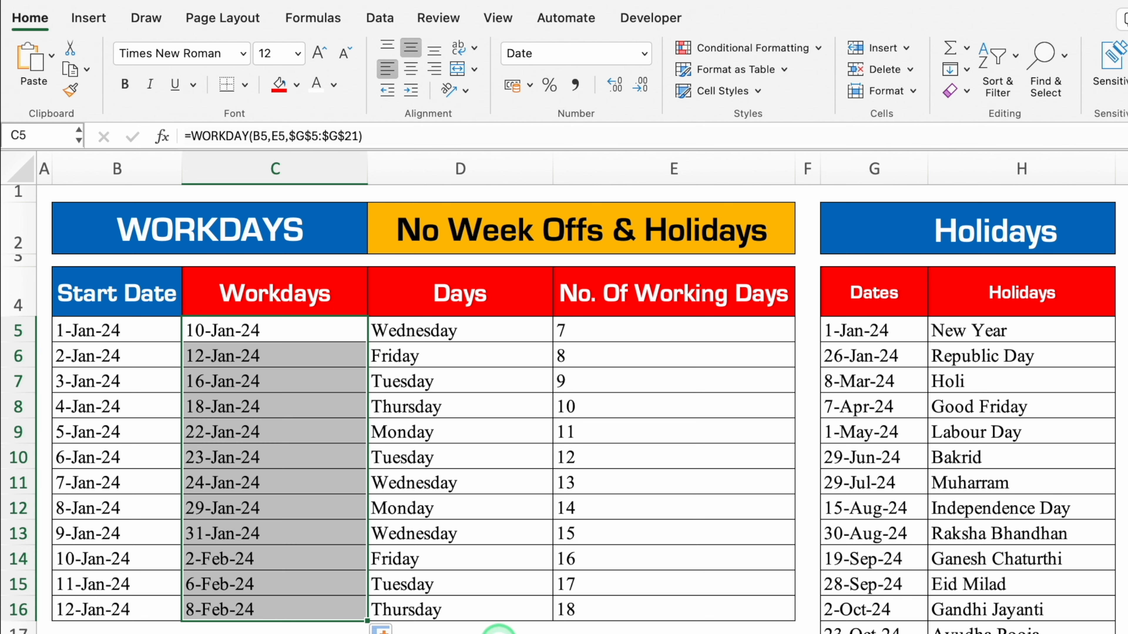
{"action": "left_click", "coordinate": [486, 627]}
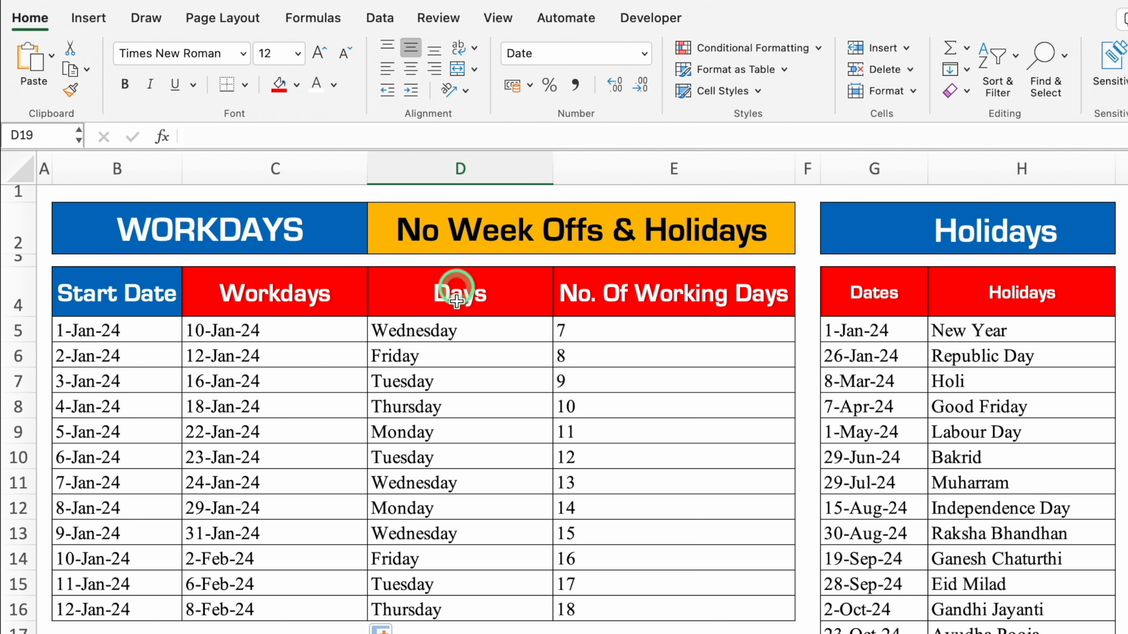
{"action": "left_click", "coordinate": [447, 357]}
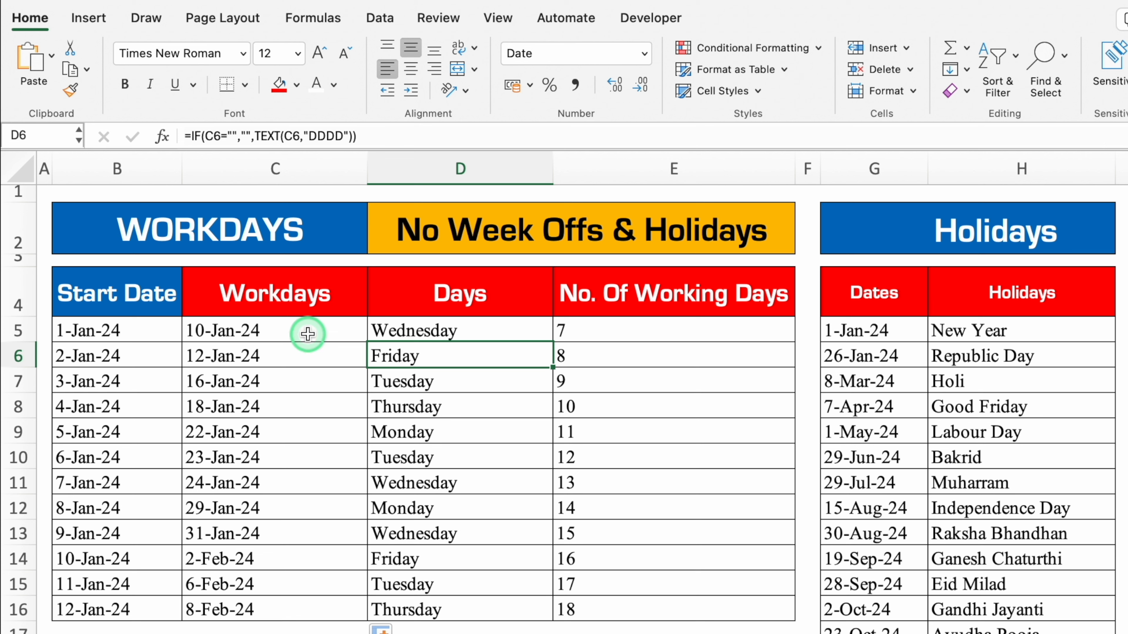
- Clear the Workdays results in C5:C16 and start a WORKDAY.INTL formula in C5 with start date B5 and days E5
{"action": "left_click_drag", "start_coordinate": [308, 334], "coordinate": [309, 609]}
{"action": "key", "text": "Delete"}
{"action": "type", "text": "="}
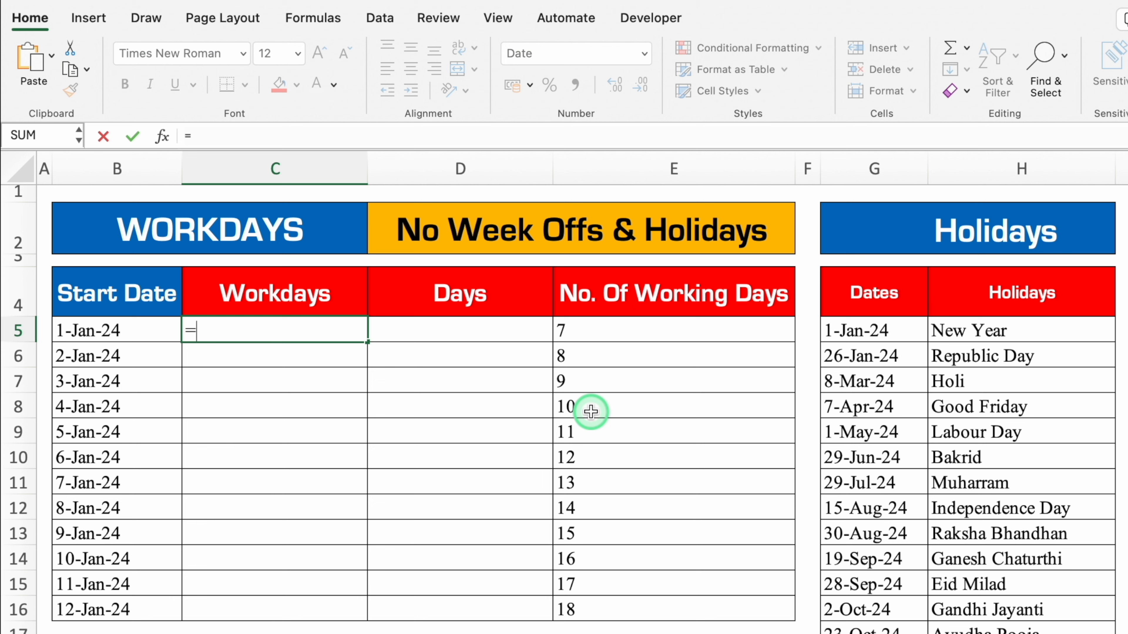
{"action": "type", "text": "work"}
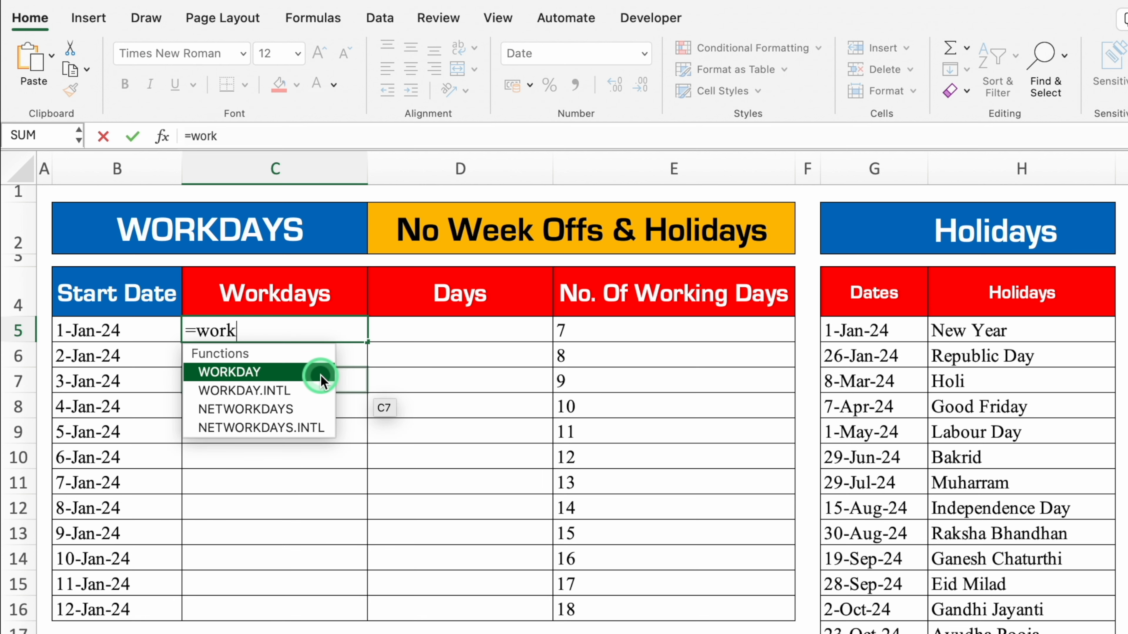
{"action": "double_click", "coordinate": [308, 390]}
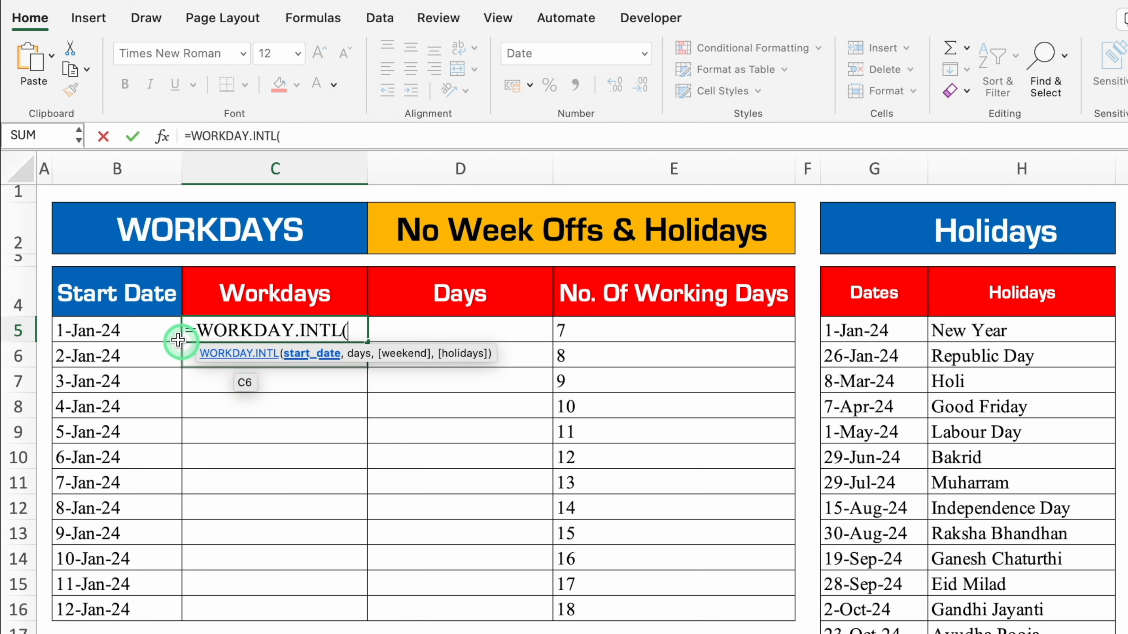
{"action": "left_click", "coordinate": [150, 330]}
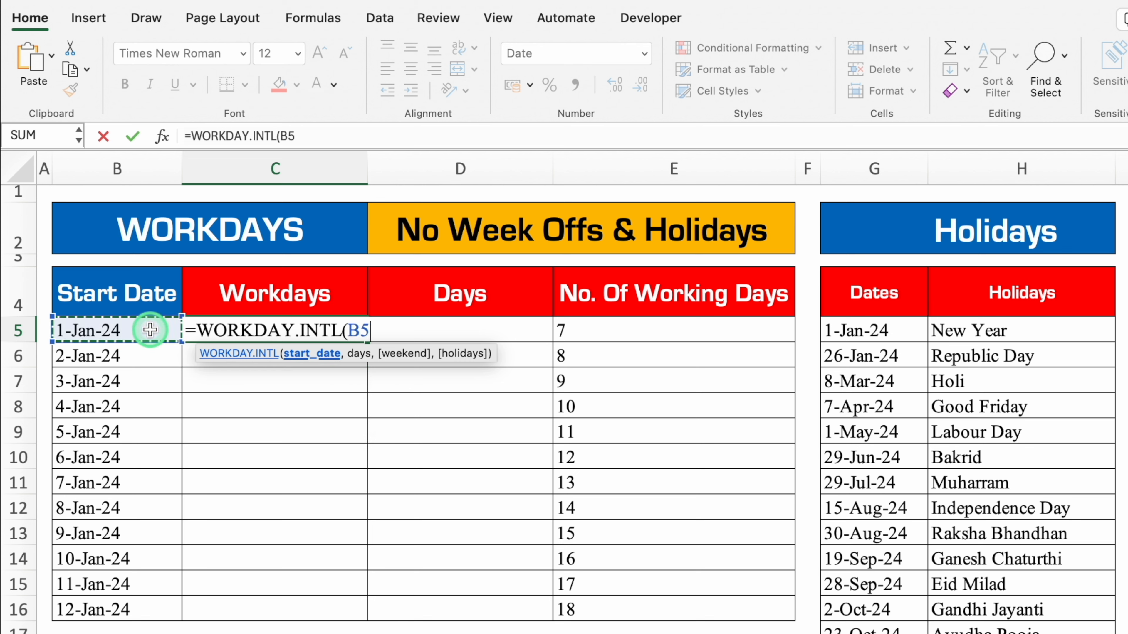
{"action": "type", "text": ","}
{"action": "left_click", "coordinate": [613, 333]}
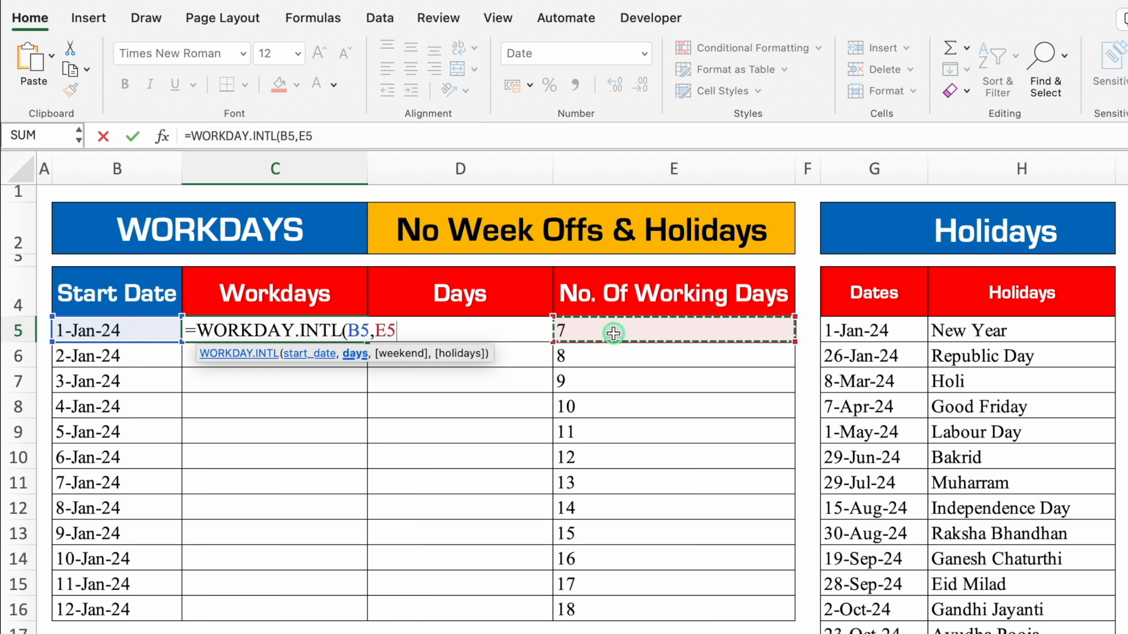
{"action": "type", "text": ","}
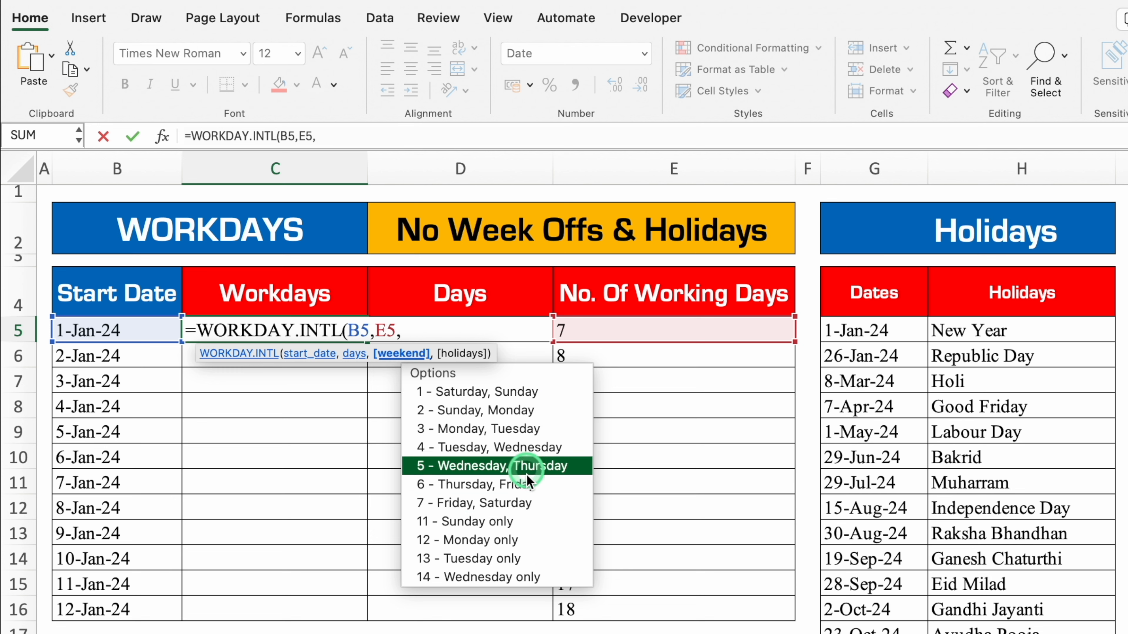
- Complete the WORKDAY.INTL formula in C5 with weekend option 11 (Sunday only) and the absolute holidays range $G$5:$G$21
{"action": "double_click", "coordinate": [537, 522]}
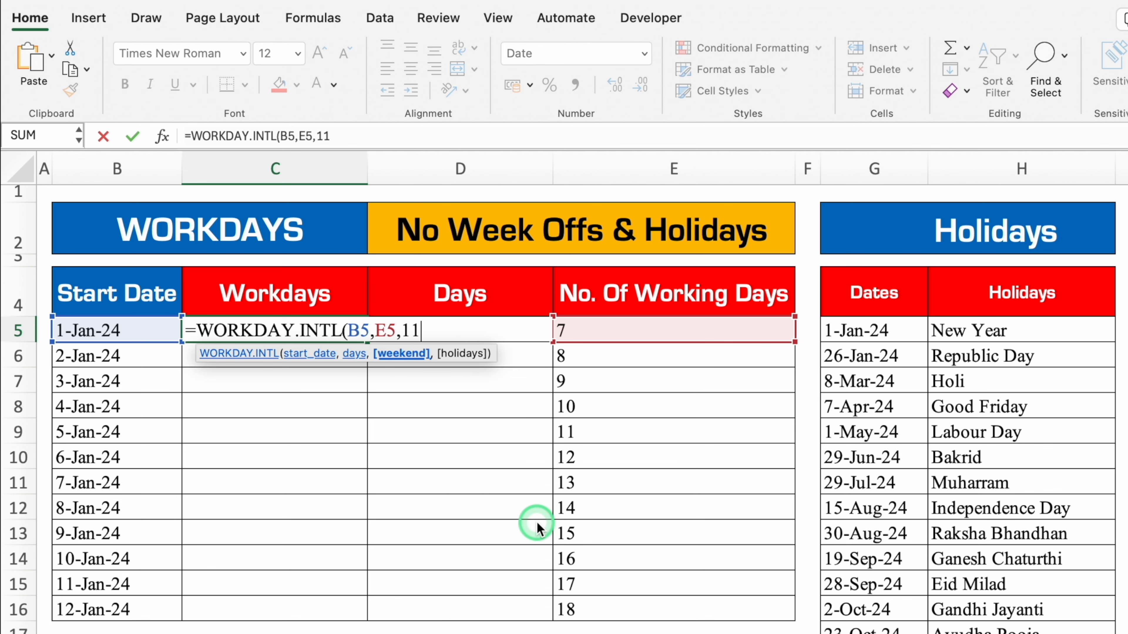
{"action": "type", "text": ","}
{"action": "left_click_drag", "start_coordinate": [866, 333], "coordinate": [871, 633]}
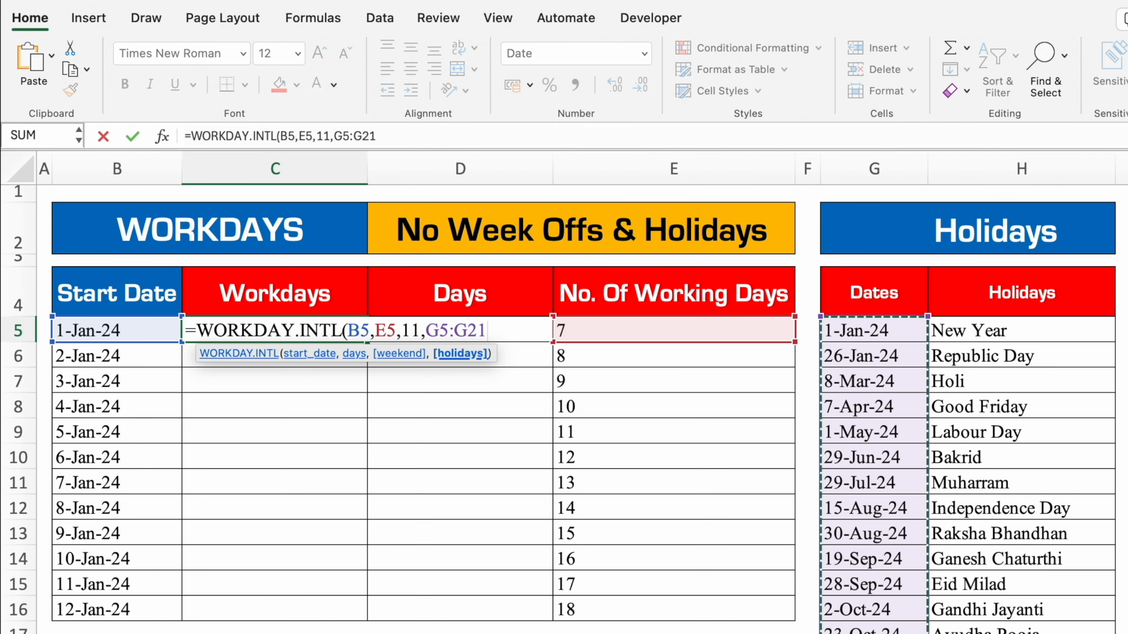
{"action": "key", "text": "F4"}
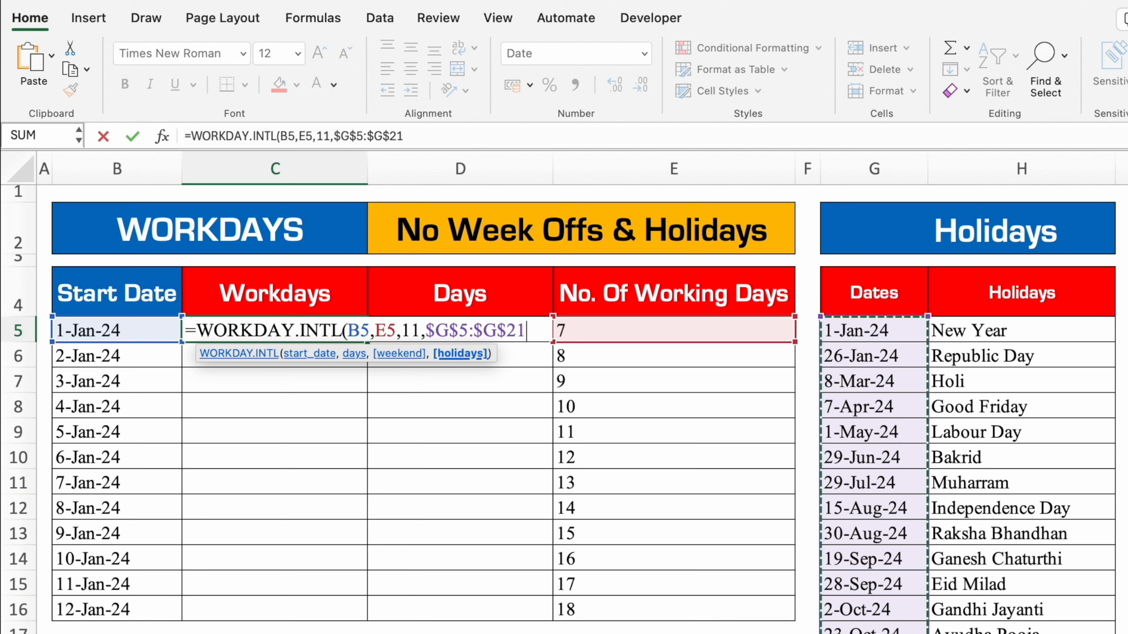
{"action": "type", "text": ")"}
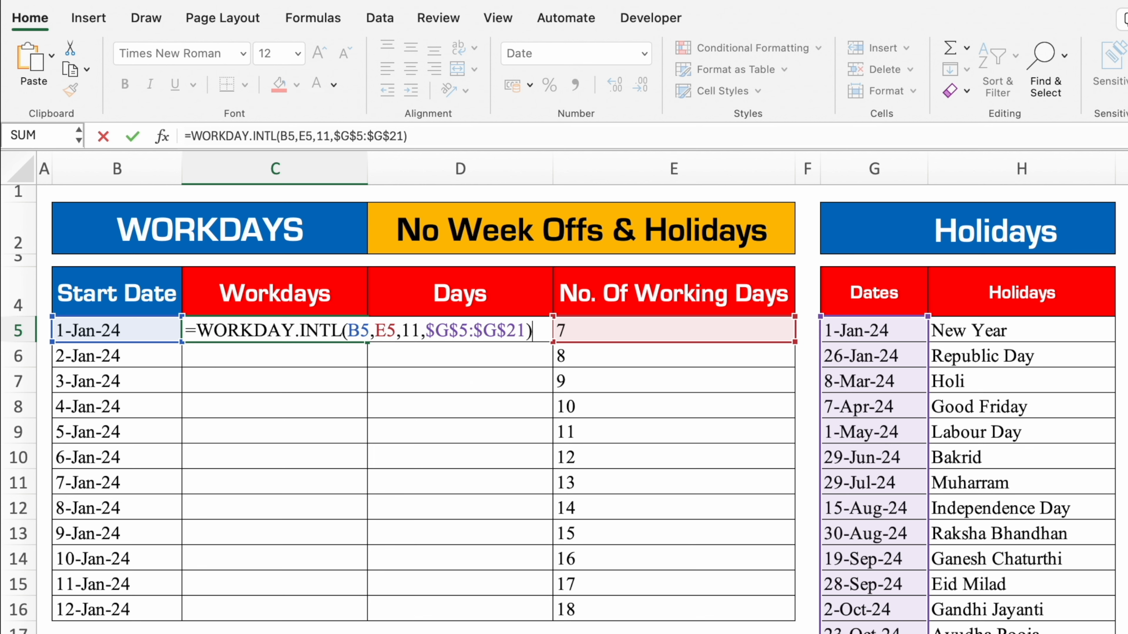
{"action": "key", "text": "Return"}
- Fill the WORKDAY.INTL formula from C5 down to C16
{"action": "left_click", "coordinate": [347, 337]}
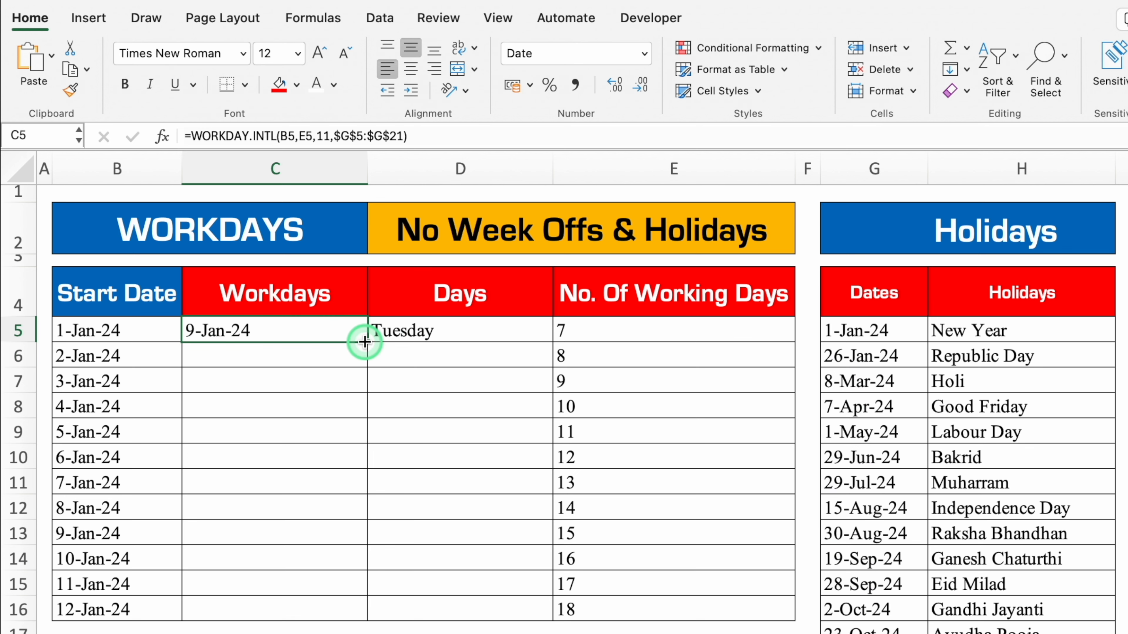
{"action": "double_click", "coordinate": [365, 342]}
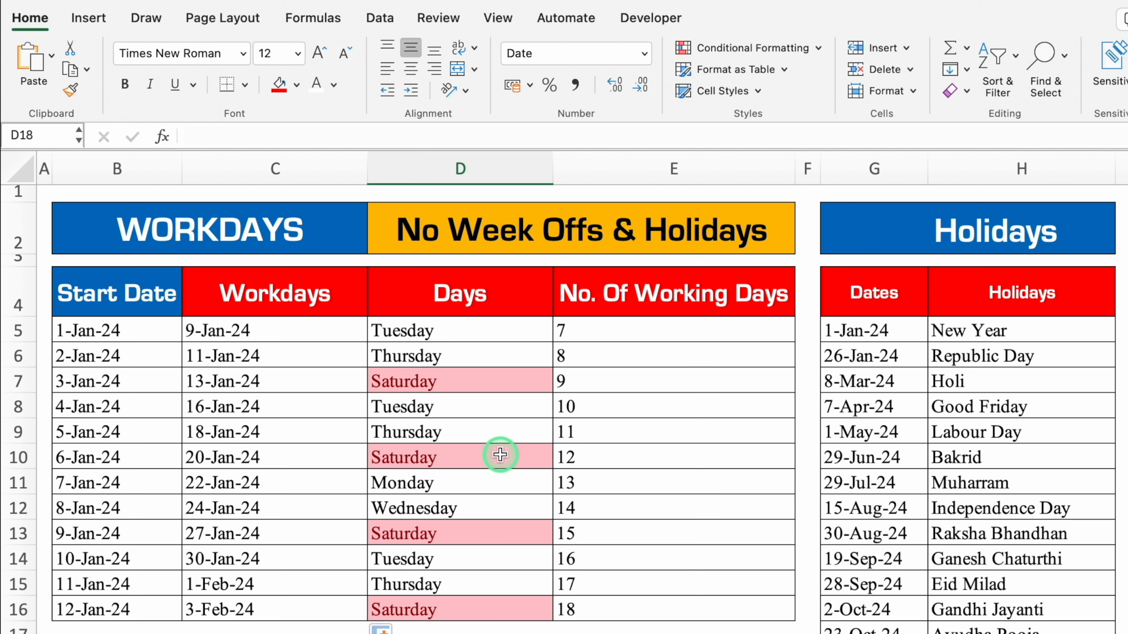
{"action": "left_click", "coordinate": [286, 331]}
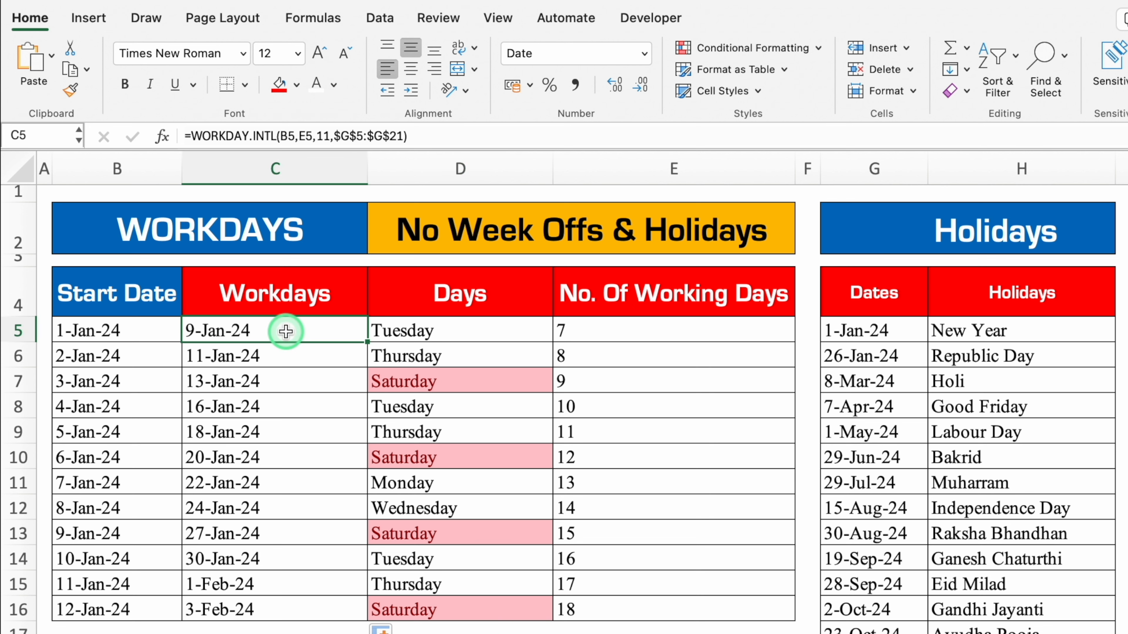
- Clear the Workdays results in C5:C16 and begin a new WORKDAY.INTL formula in C5 with start date B5 and days E5
{"action": "left_click_drag", "start_coordinate": [286, 331], "coordinate": [290, 614]}
{"action": "key", "text": "Delete"}
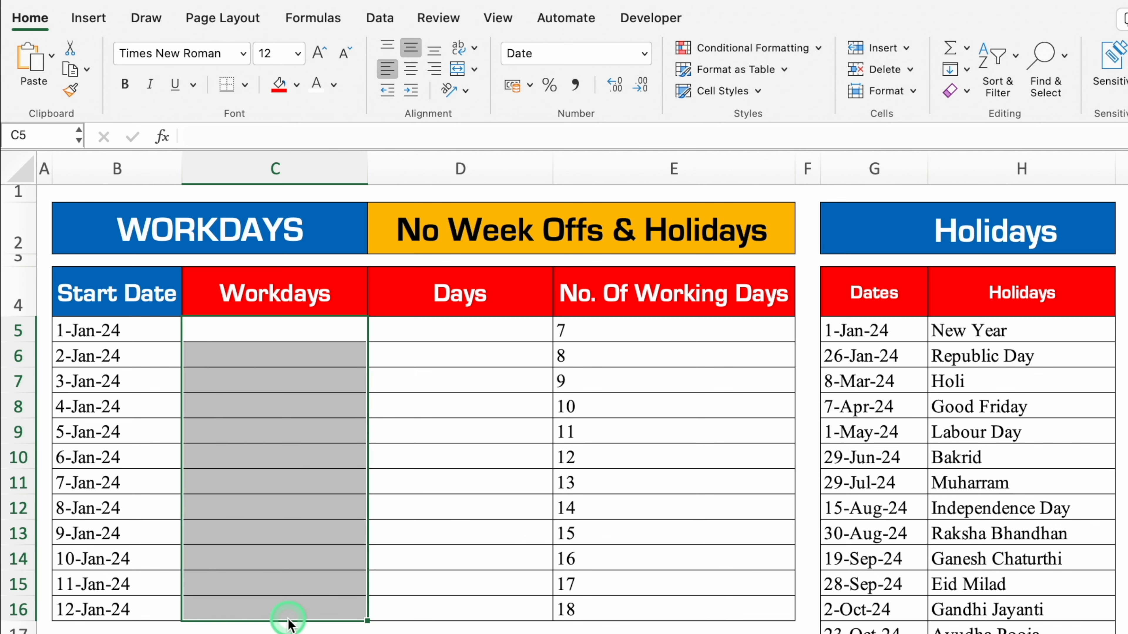
{"action": "type", "text": "=work"}
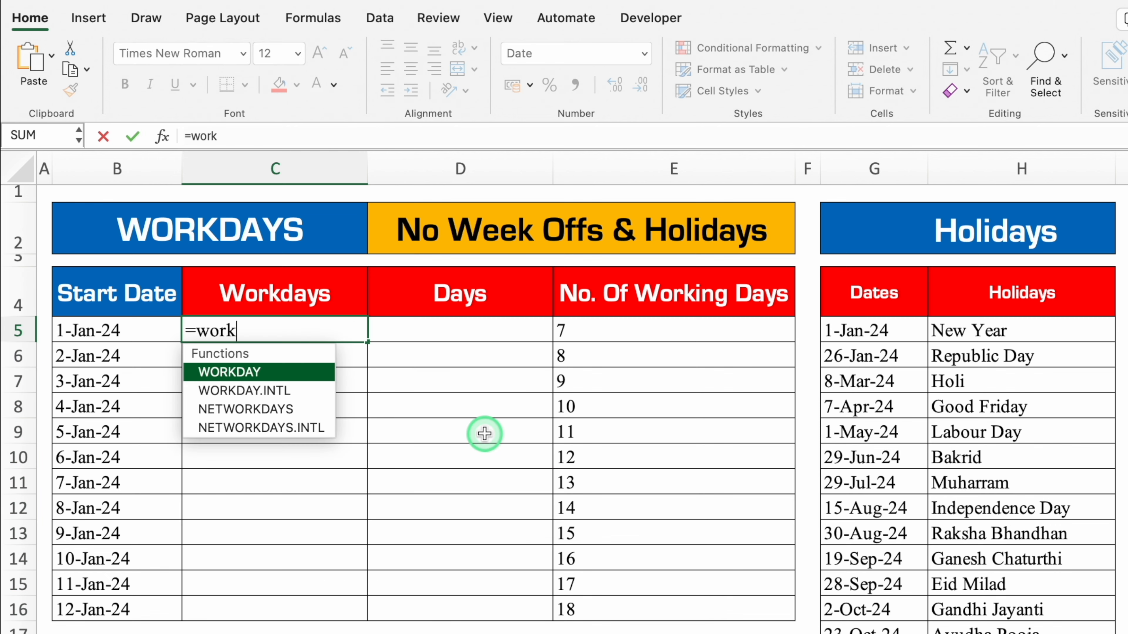
{"action": "left_click", "coordinate": [319, 391]}
{"action": "key", "text": "Tab"}
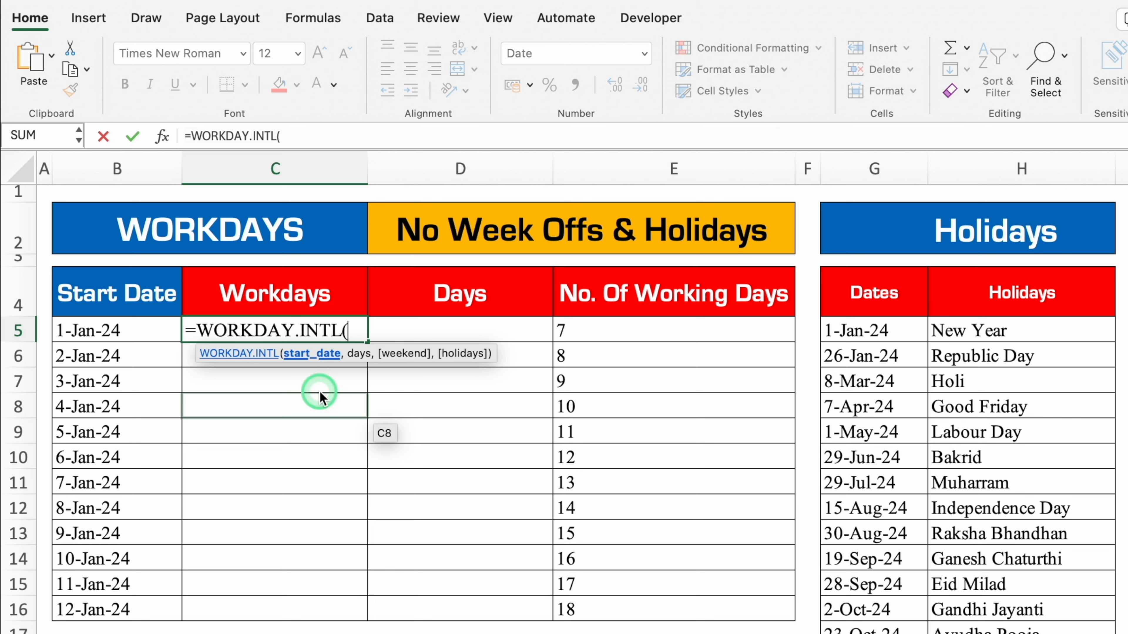
{"action": "left_click", "coordinate": [148, 328]}
{"action": "type", "text": ","}
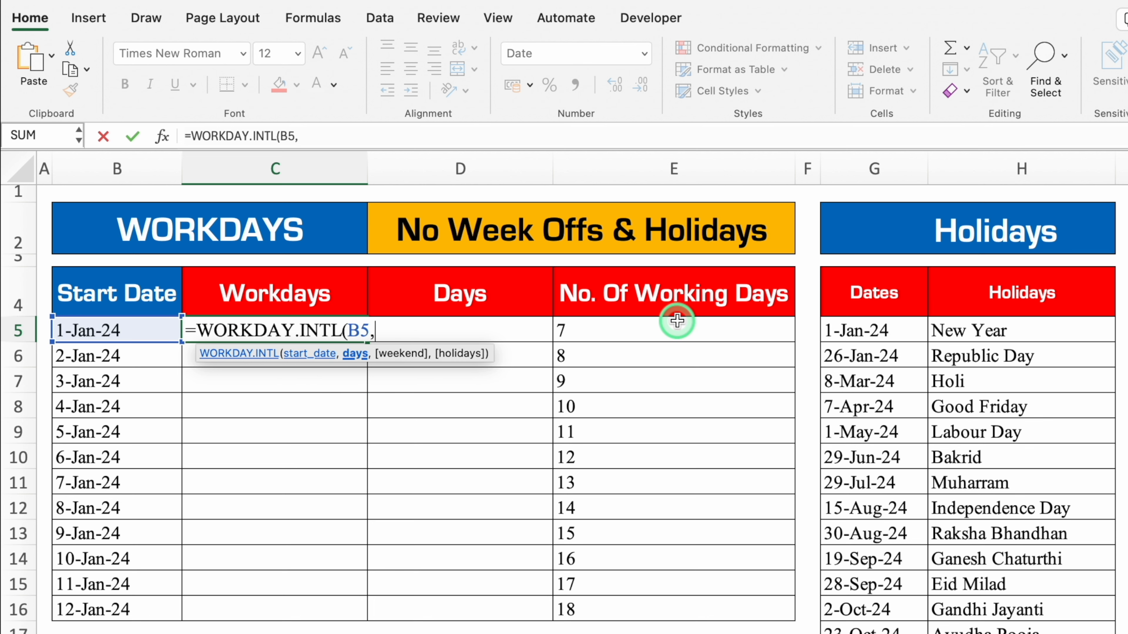
{"action": "left_click", "coordinate": [663, 326]}
{"action": "type", "text": ","}
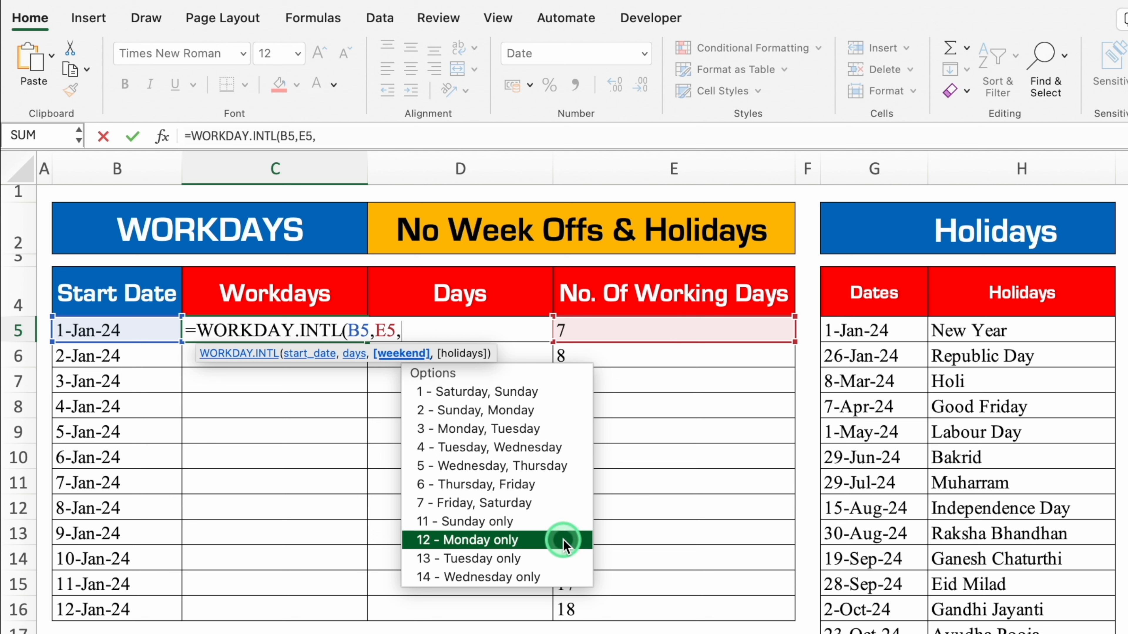
- Complete the WORKDAY.INTL formula in C5 with weekend option 16 (Friday only) and no holidays range
{"action": "key", "text": "Down"}
{"action": "key", "text": "Down"}
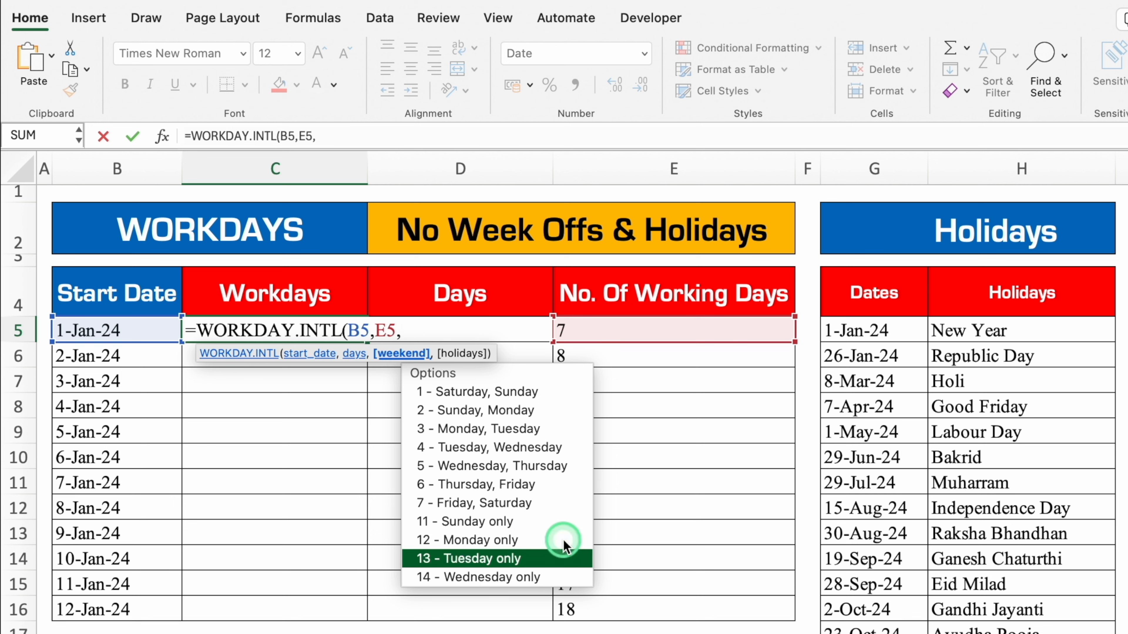
{"action": "key", "text": "Down"}
{"action": "key", "text": "Down"}
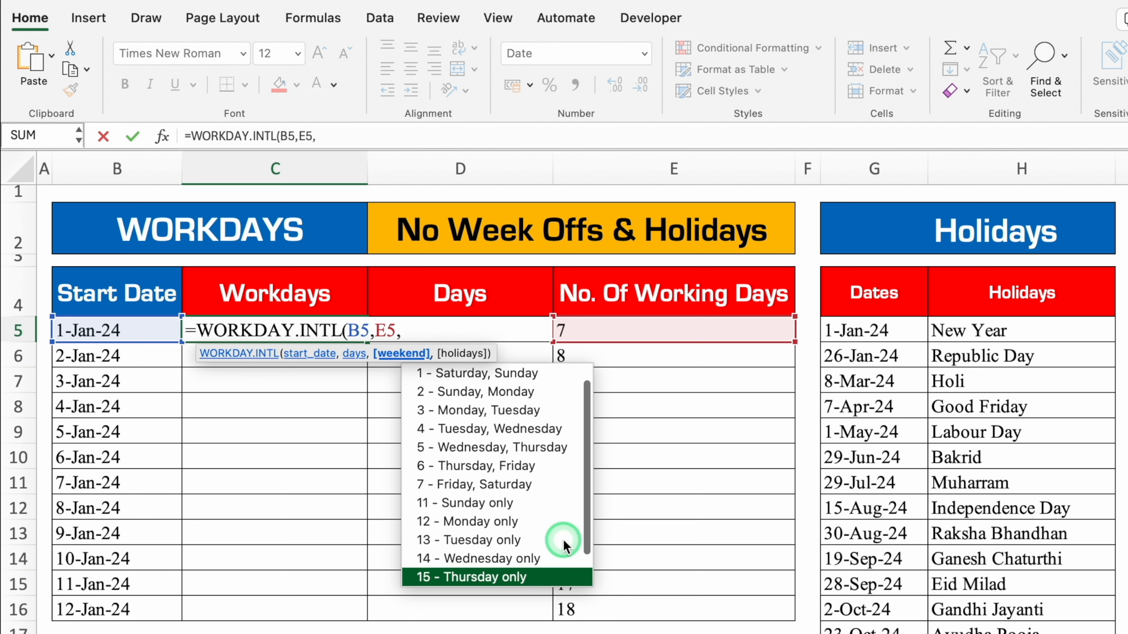
{"action": "key", "text": "Down"}
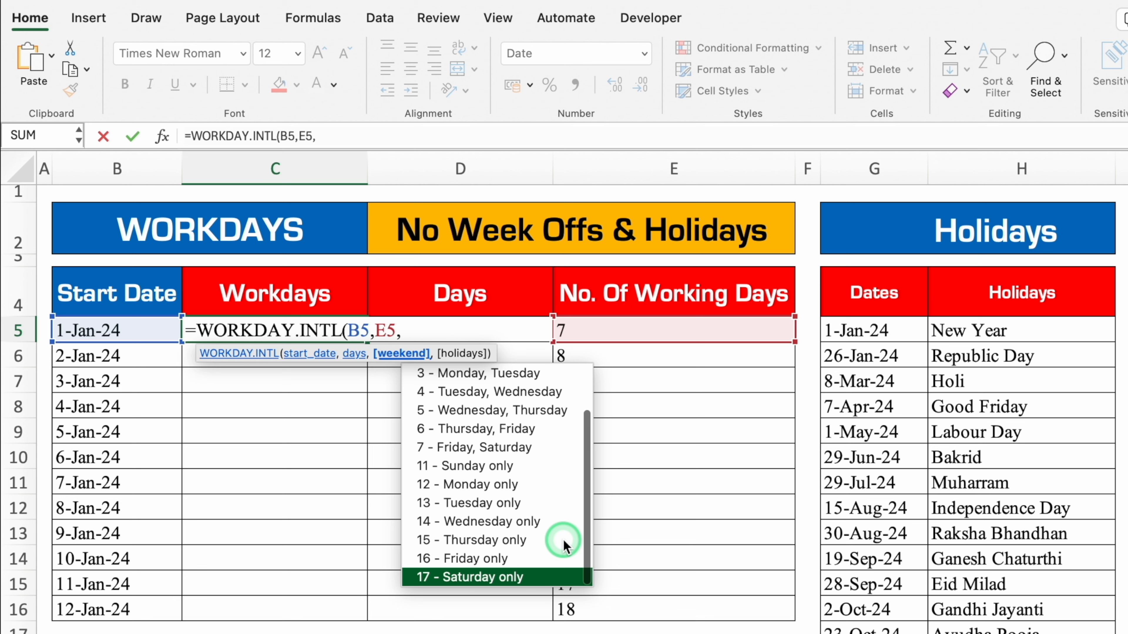
{"action": "double_click", "coordinate": [525, 556]}
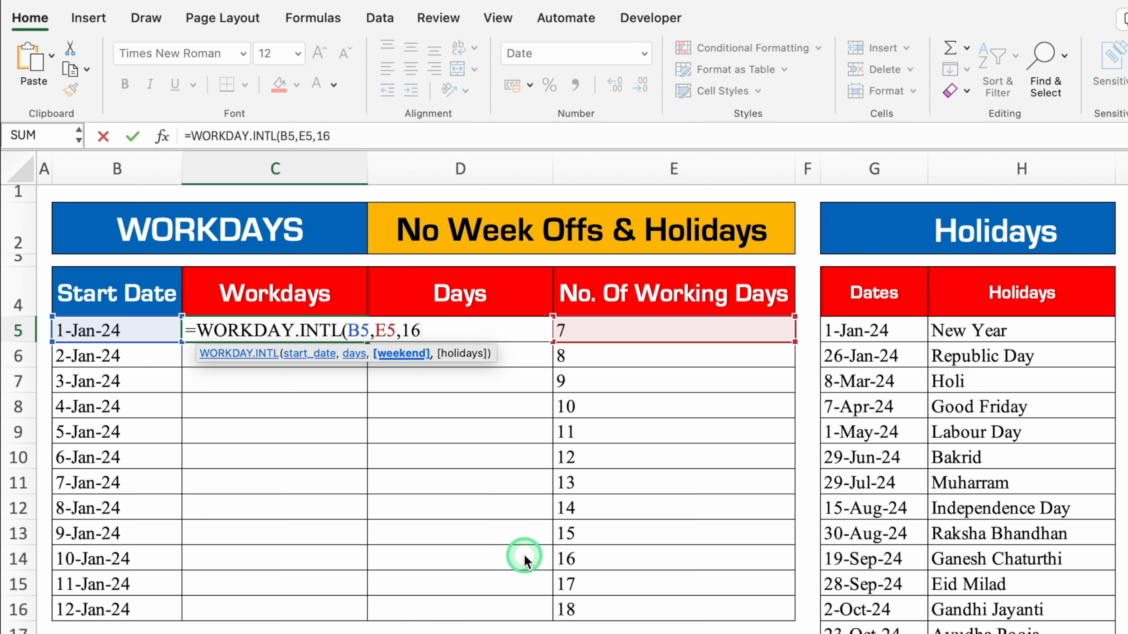
{"action": "type", "text": ")"}
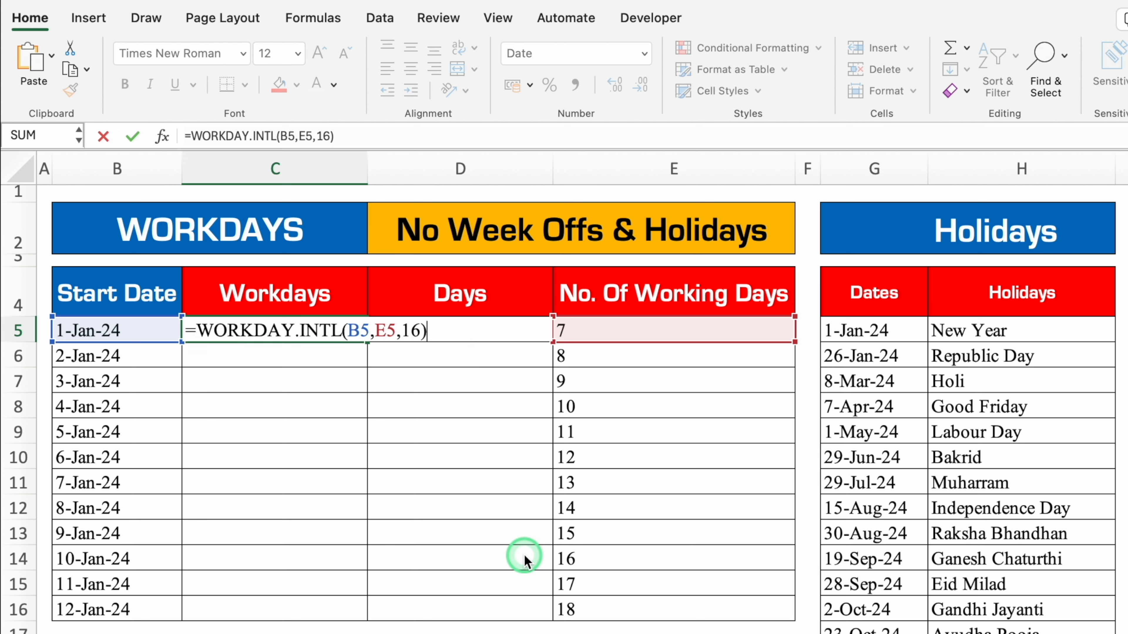
{"action": "key", "text": "Return"}
- Fill the Friday-only WORKDAY.INTL formula from C5 down the Workdays column to C16
{"action": "left_click", "coordinate": [361, 337]}
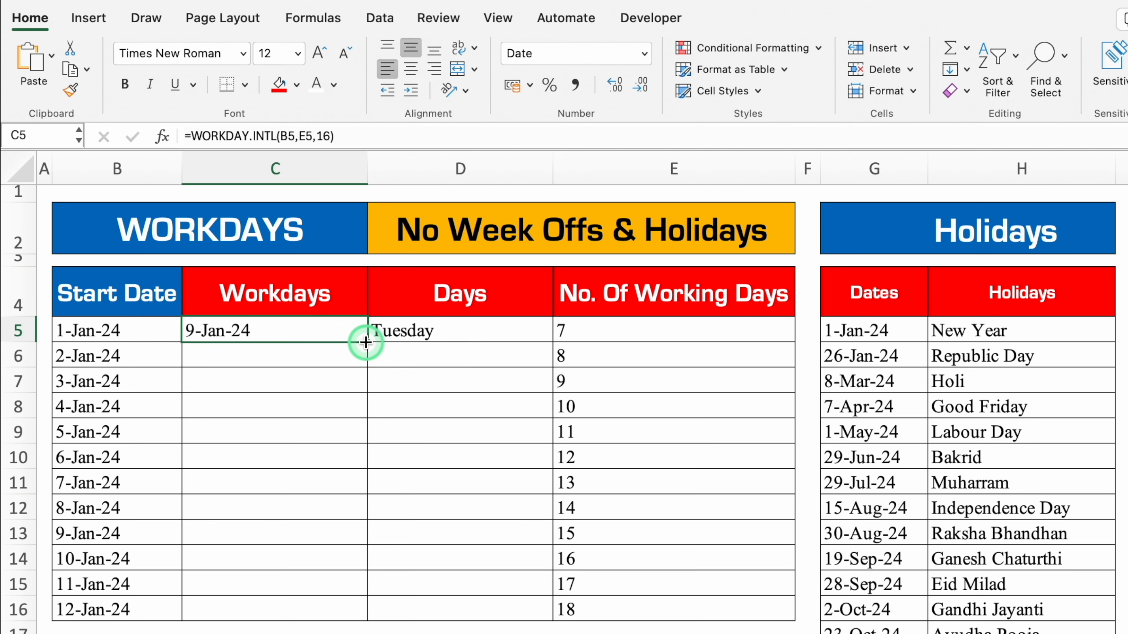
{"action": "double_click", "coordinate": [365, 342]}
{"action": "left_click", "coordinate": [444, 457]}
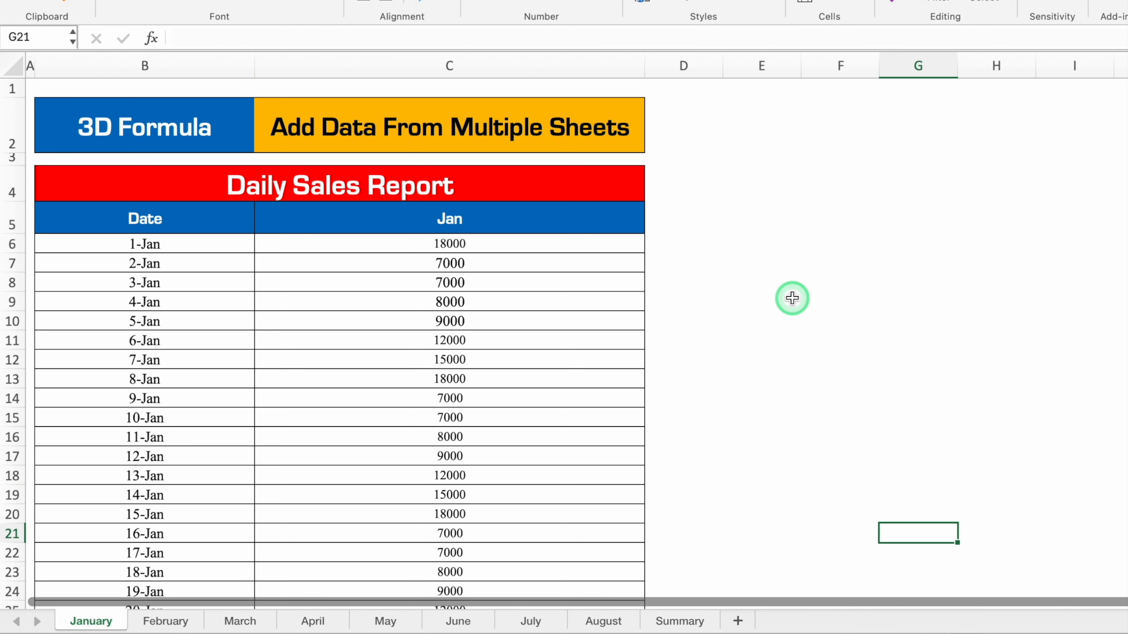
- View the August sheet and open the Summary sheet
{"action": "left_click", "coordinate": [822, 244]}
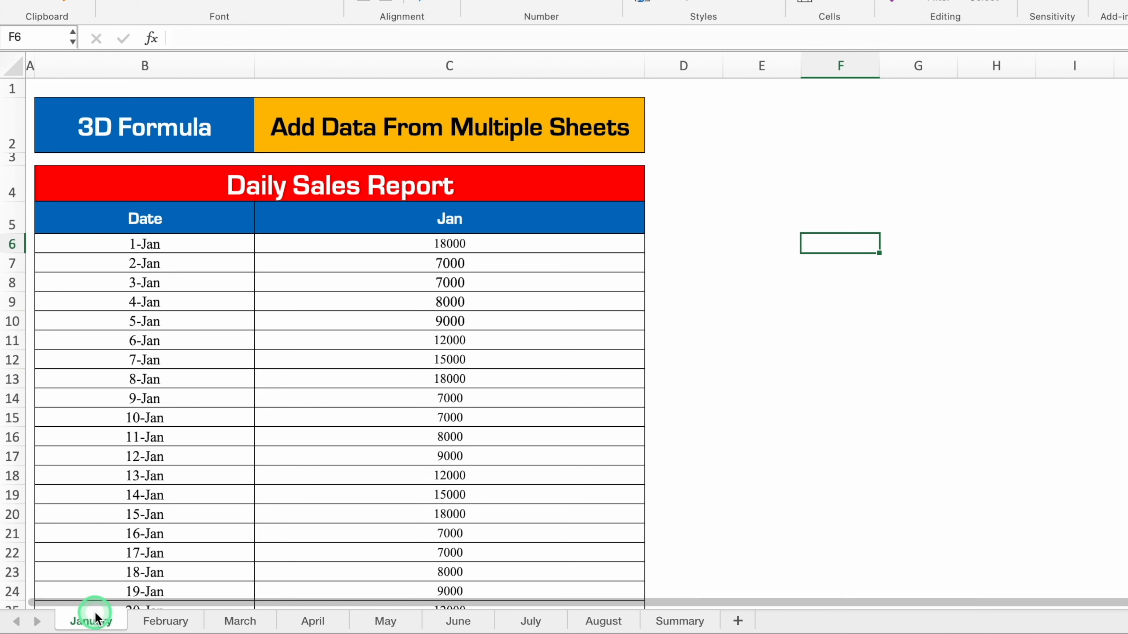
{"action": "left_click", "coordinate": [601, 622]}
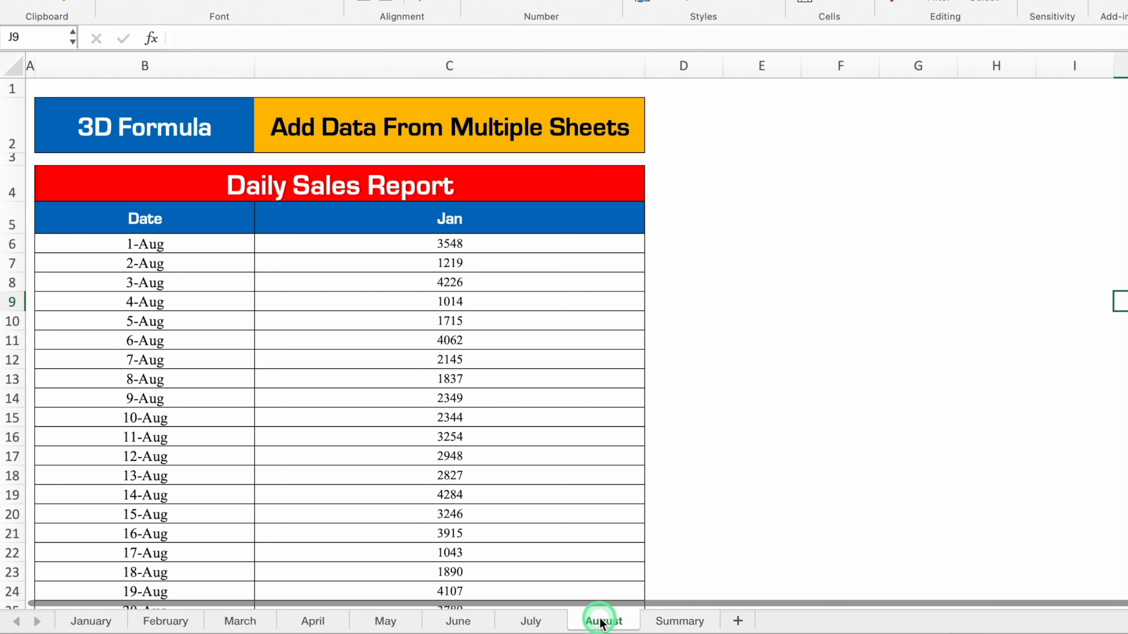
{"action": "left_click", "coordinate": [681, 622]}
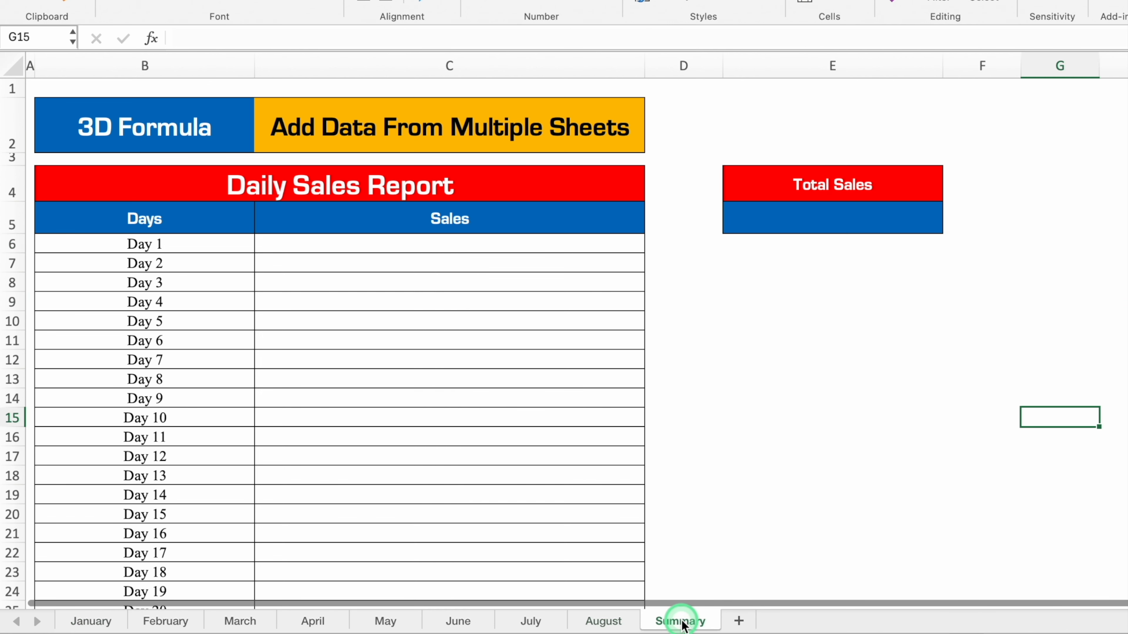
- Try adding the Day 1 sales in Summary cell C6 with =January!C6+February!C6+March!C6
{"action": "left_click", "coordinate": [453, 244]}
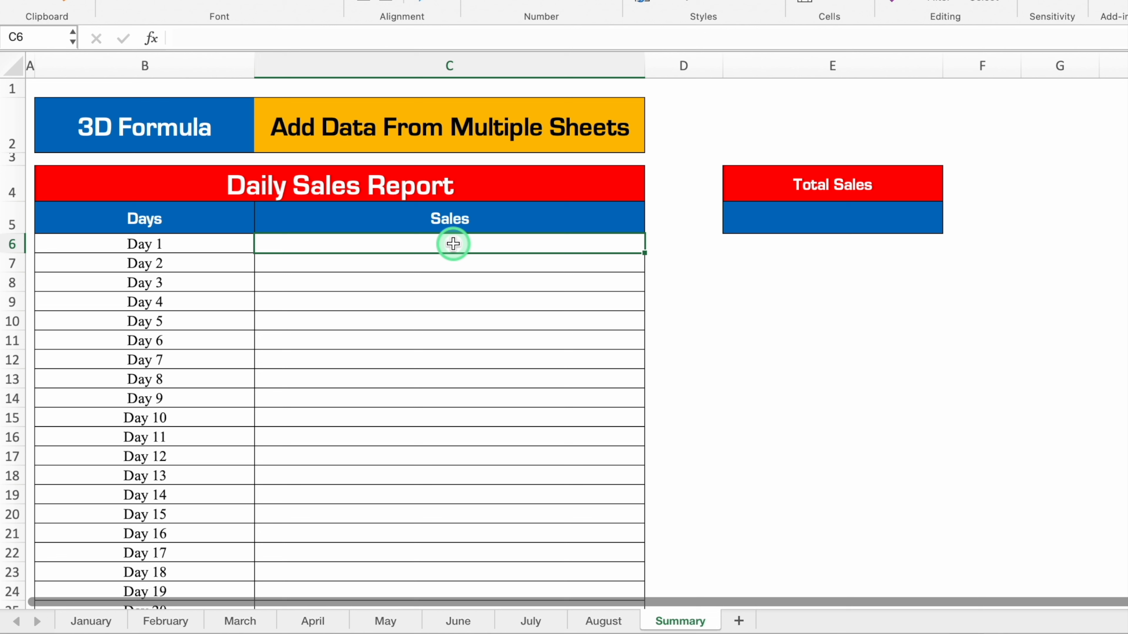
{"action": "type", "text": "="}
{"action": "left_click", "coordinate": [88, 620]}
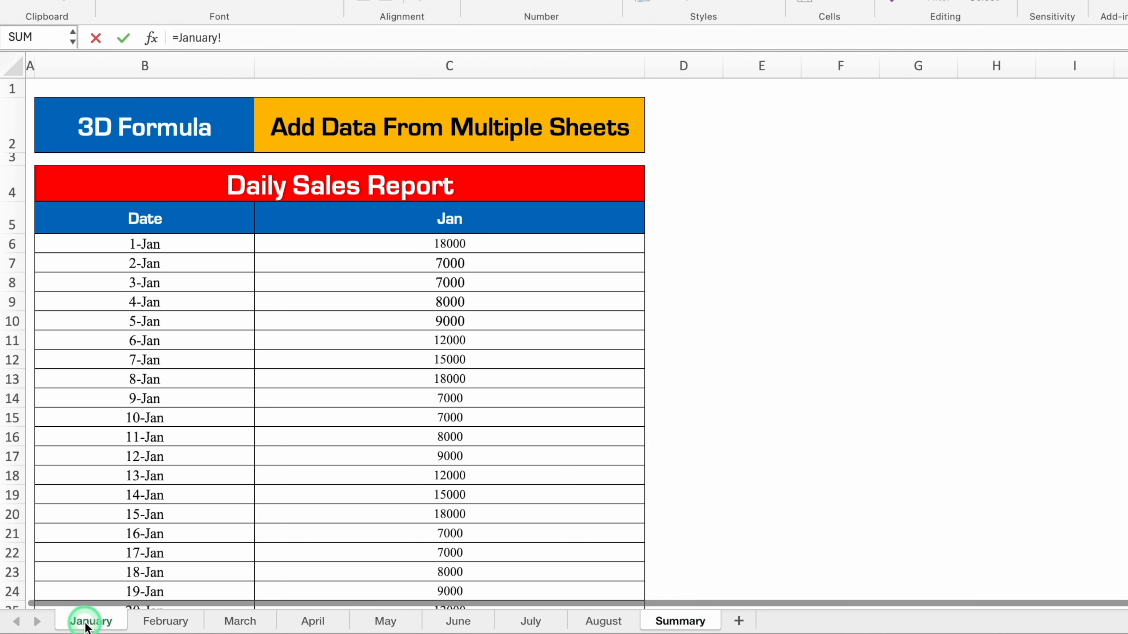
{"action": "left_click", "coordinate": [457, 242]}
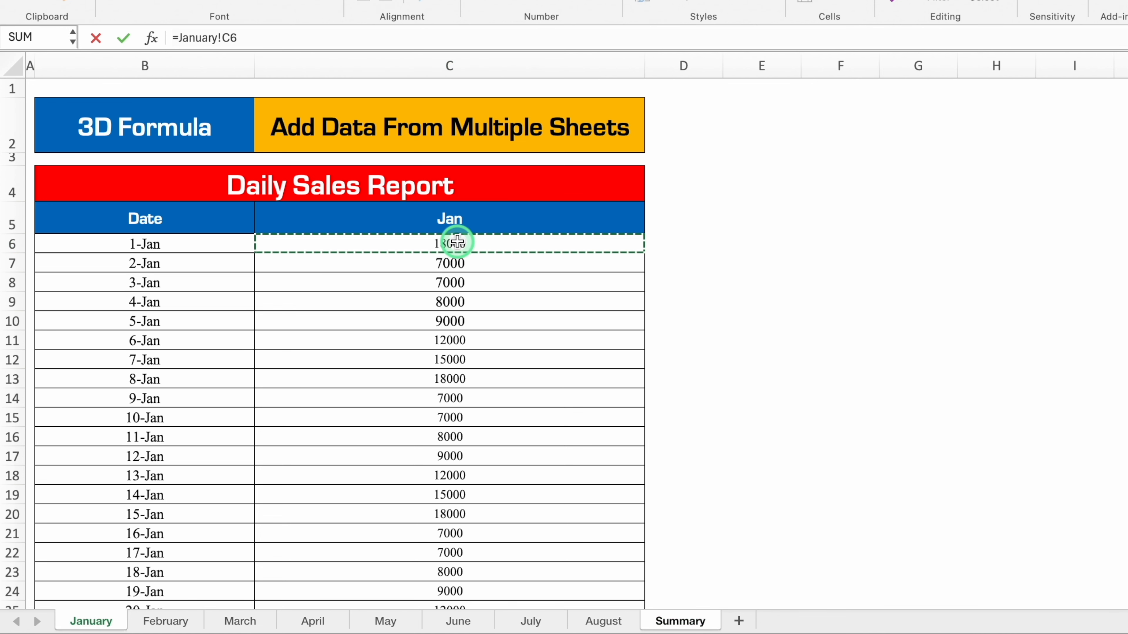
{"action": "type", "text": "+"}
{"action": "left_click", "coordinate": [153, 619]}
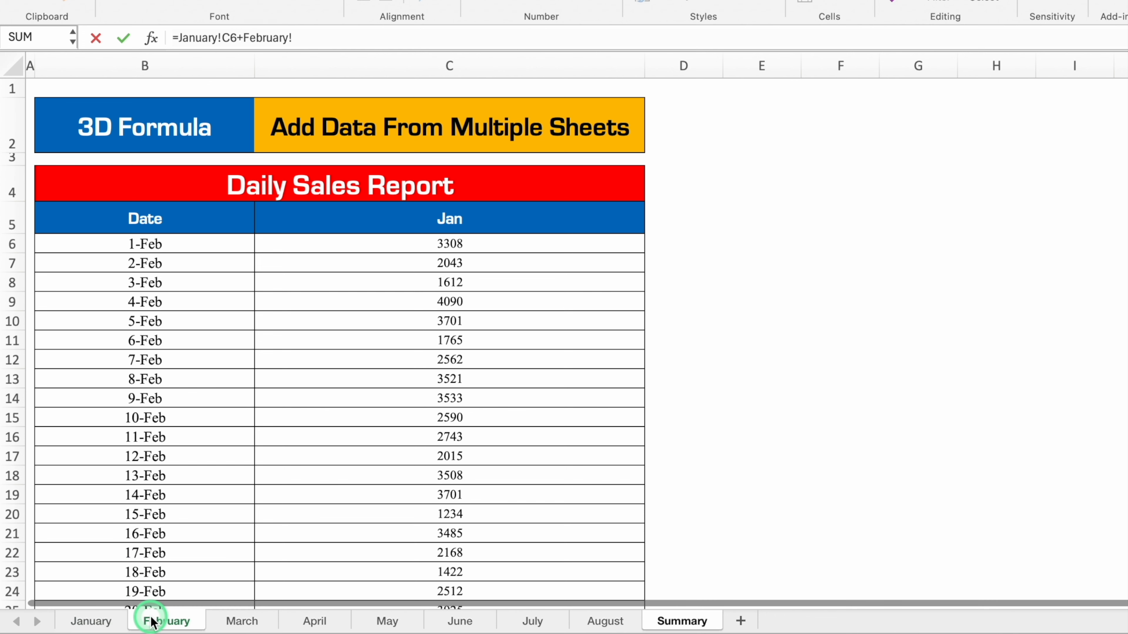
{"action": "left_click", "coordinate": [429, 243]}
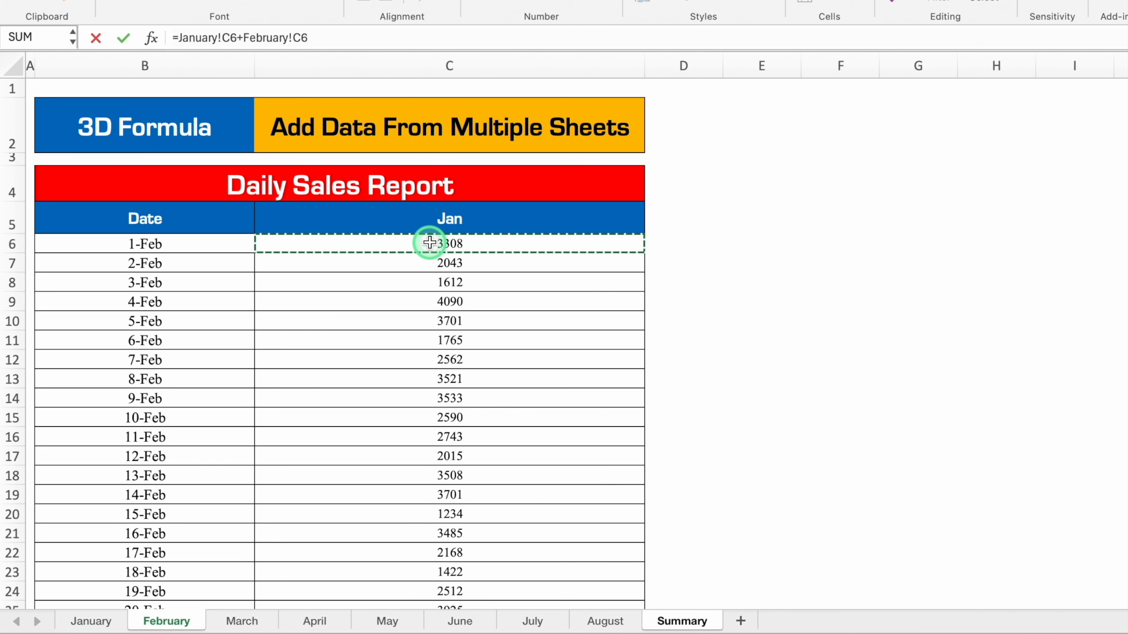
{"action": "type", "text": "+"}
{"action": "left_click", "coordinate": [240, 620]}
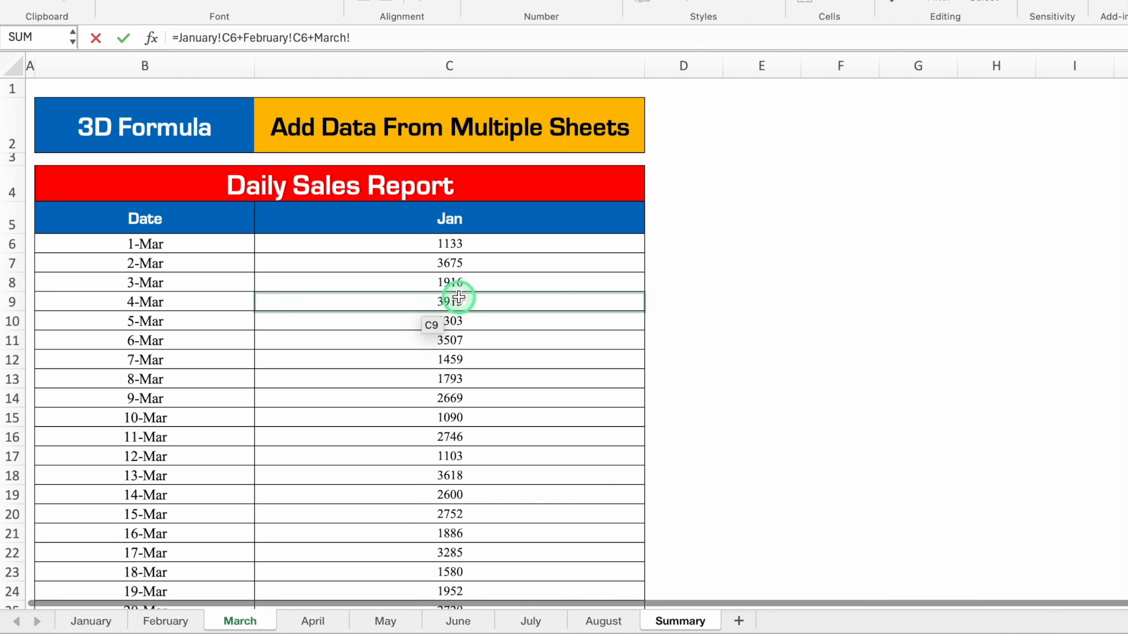
{"action": "left_click", "coordinate": [452, 240]}
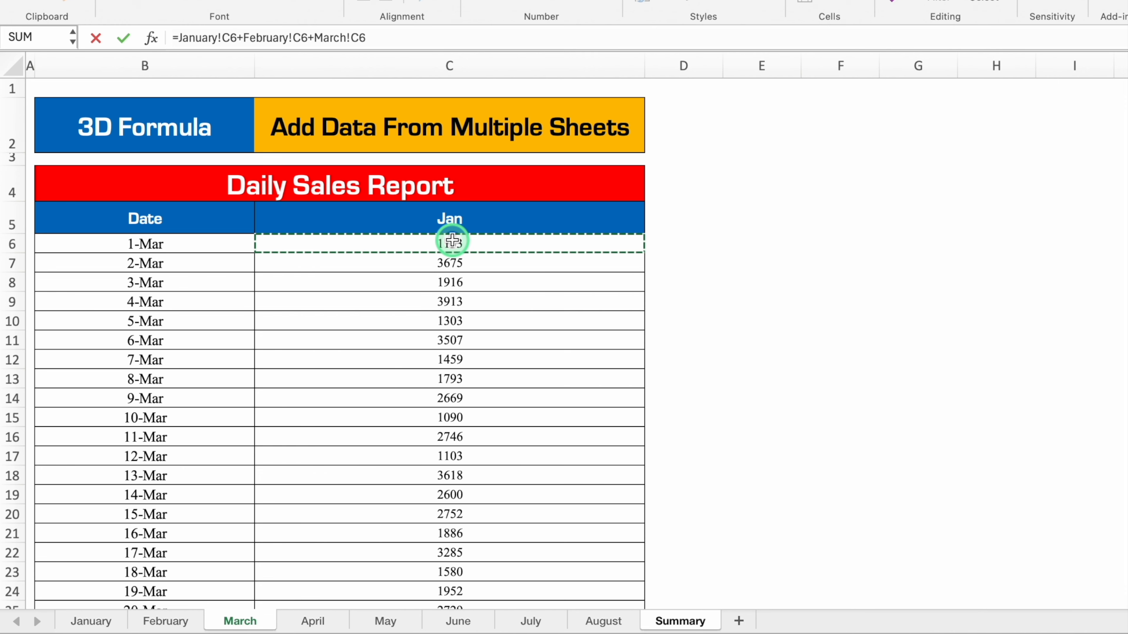
{"action": "key", "text": "Return"}
- Replace the Day 1 formula in C6 with the 3D formula =SUM(January:August!C6) and fill it down the Sales column
{"action": "left_click", "coordinate": [496, 243]}
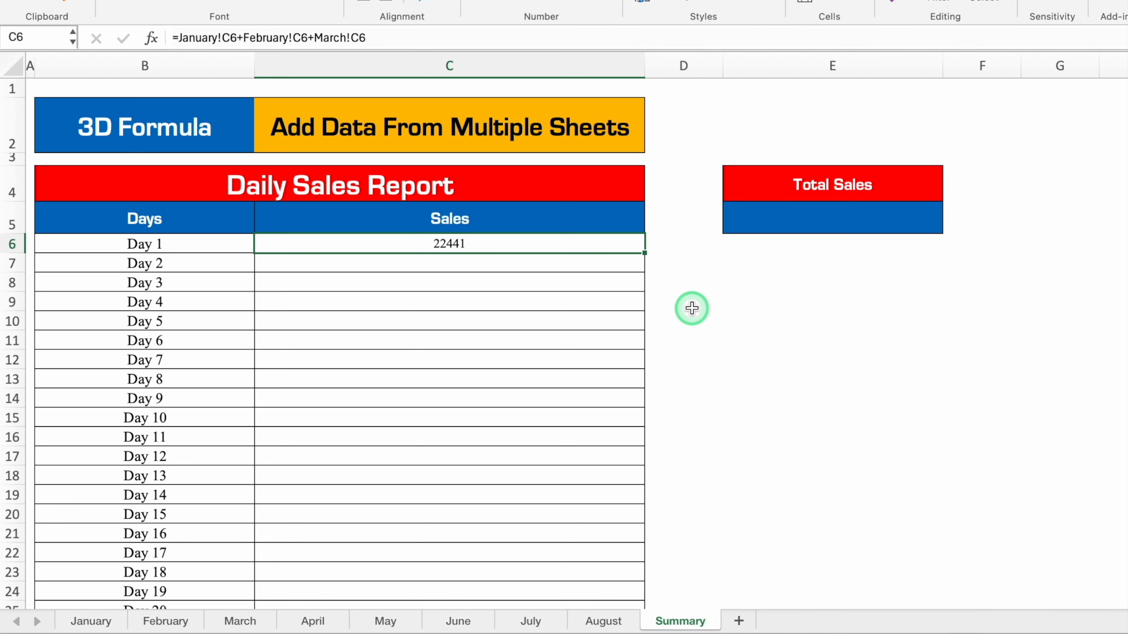
{"action": "key", "text": "Delete"}
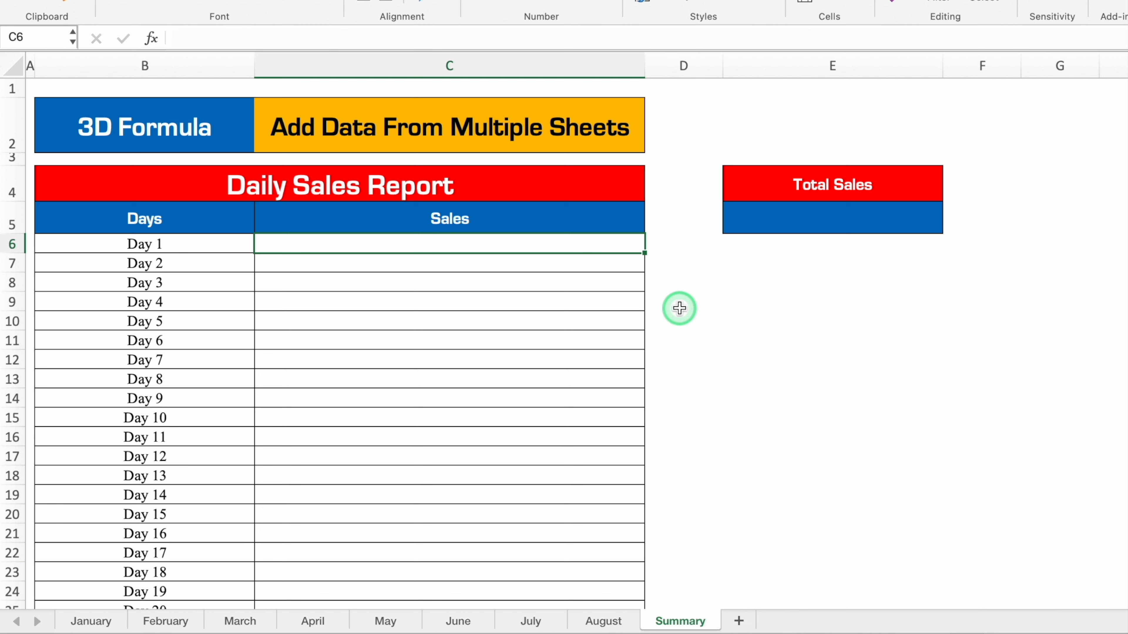
{"action": "type", "text": "=sum"}
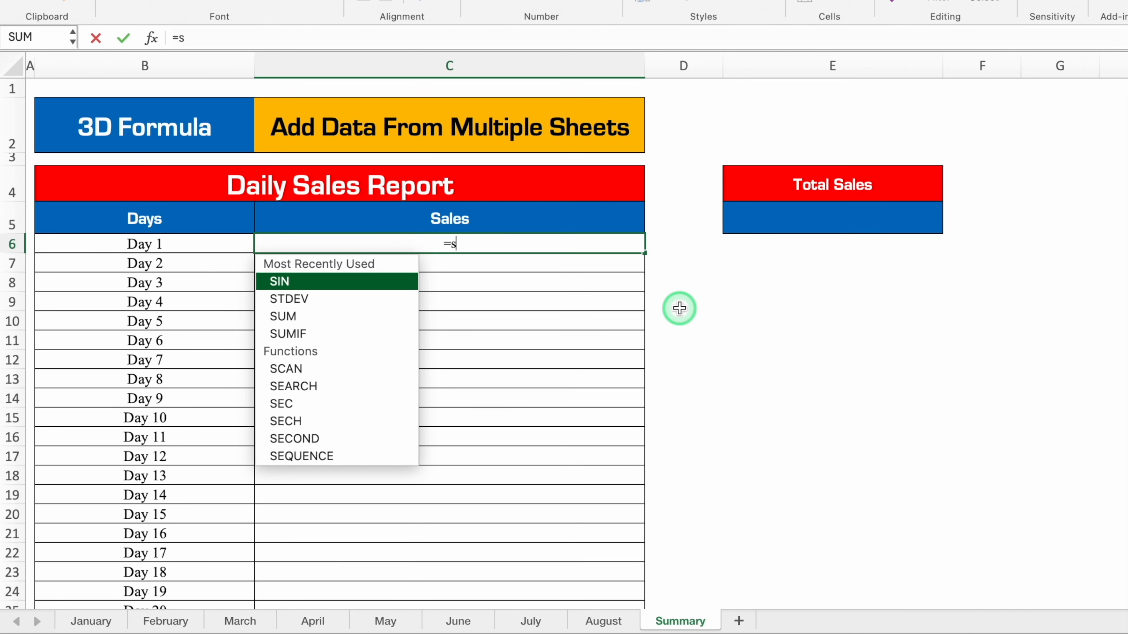
{"action": "double_click", "coordinate": [347, 283]}
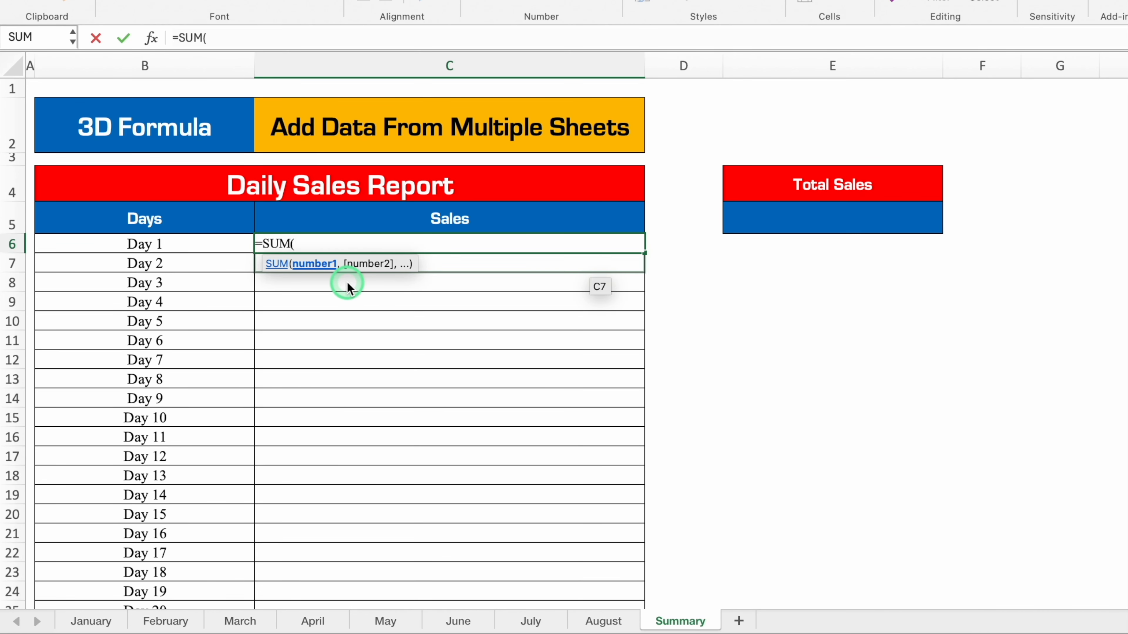
{"action": "left_click", "coordinate": [90, 620]}
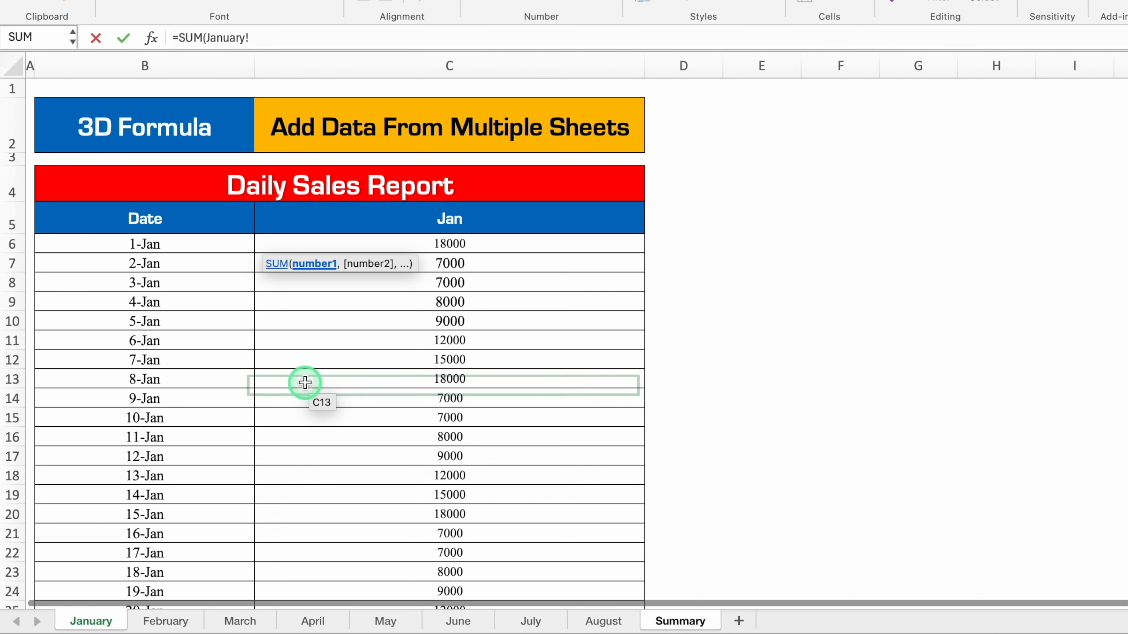
{"action": "left_click", "coordinate": [460, 242]}
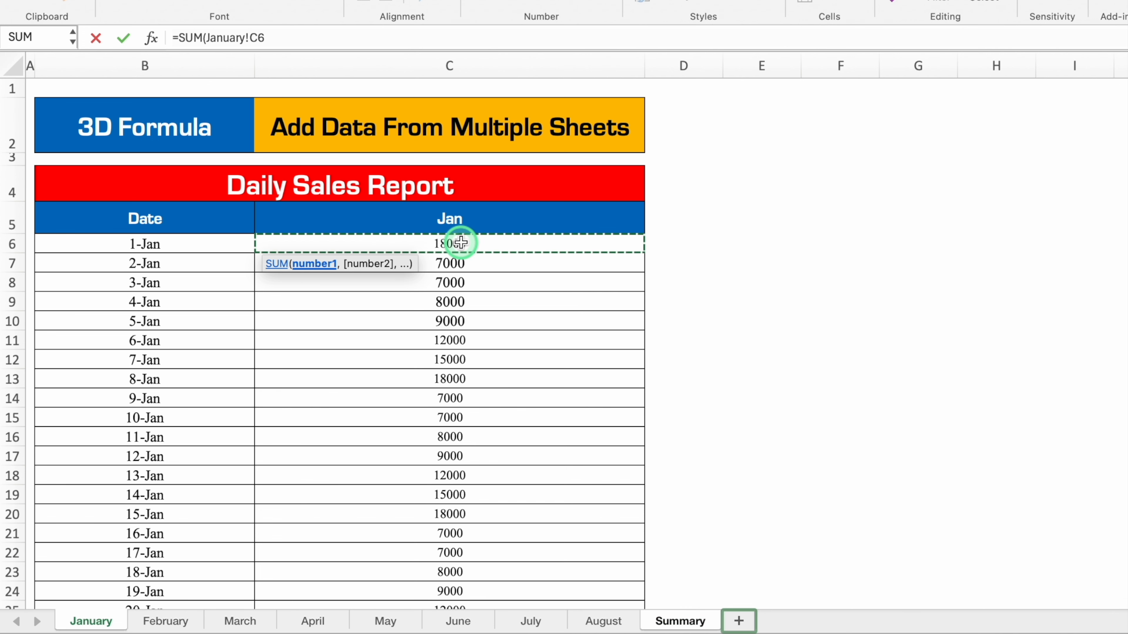
{"action": "left_click", "coordinate": [612, 624], "text": "shift"}
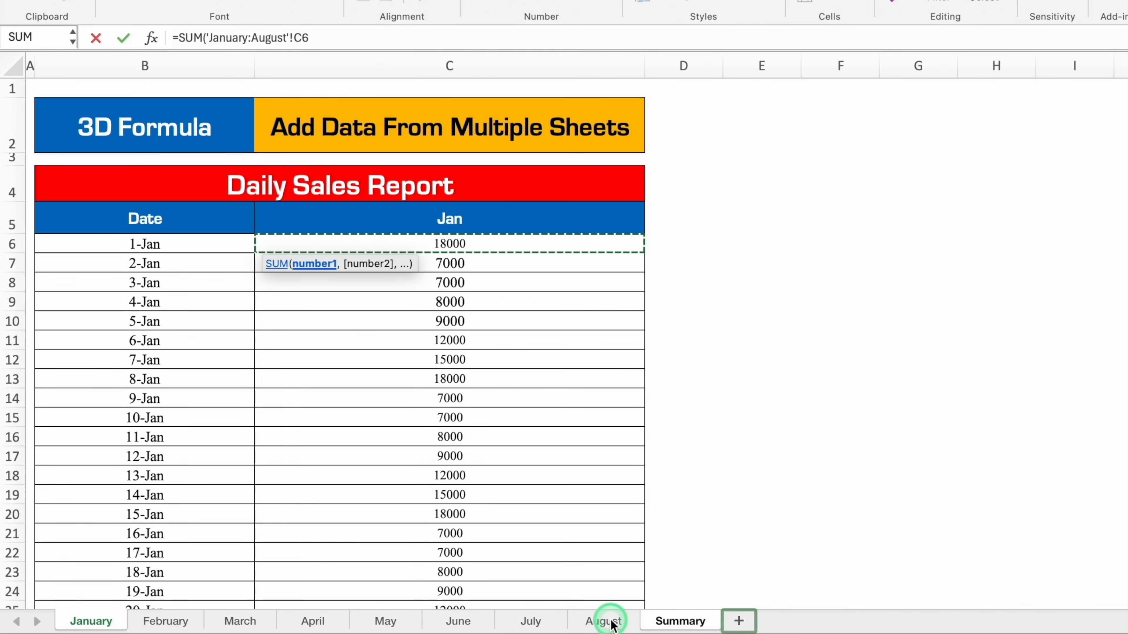
{"action": "type", "text": ")"}
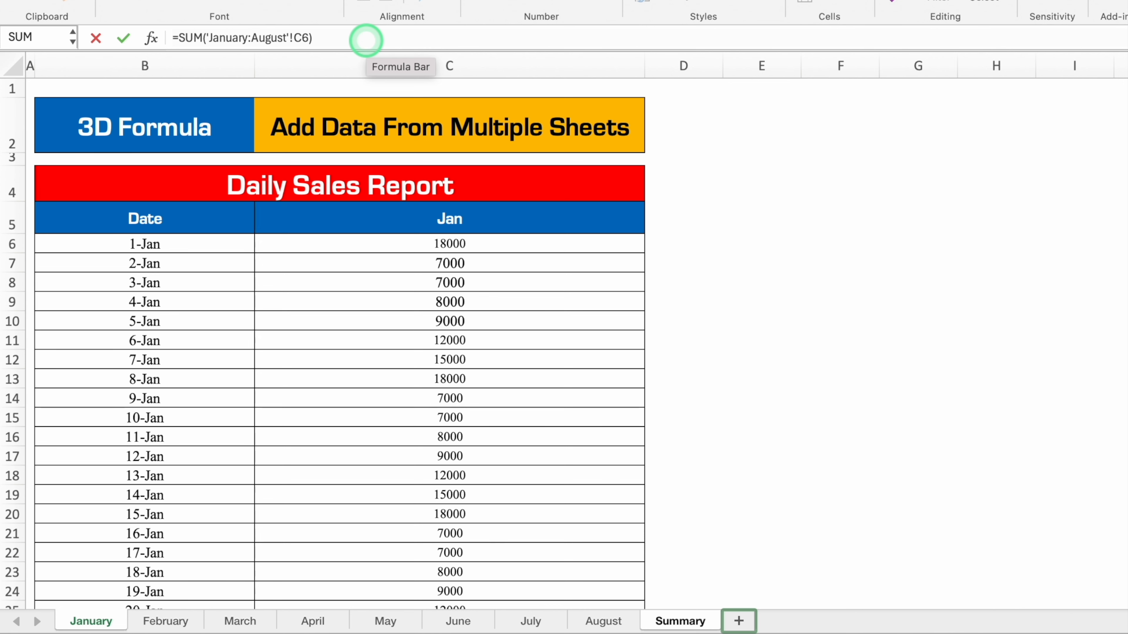
{"action": "key", "text": "Return"}
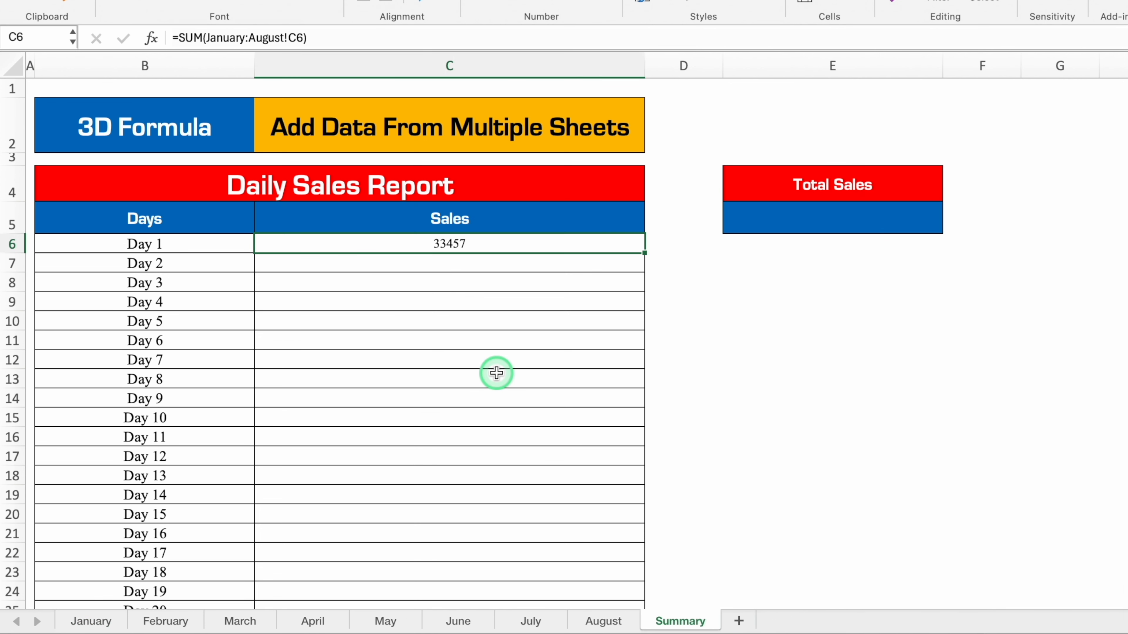
{"action": "double_click", "coordinate": [642, 252]}
- Replace the Sales header in C5 with the column total =SUM(C6:C36)
{"action": "left_click", "coordinate": [523, 228]}
{"action": "key", "text": "Delete"}
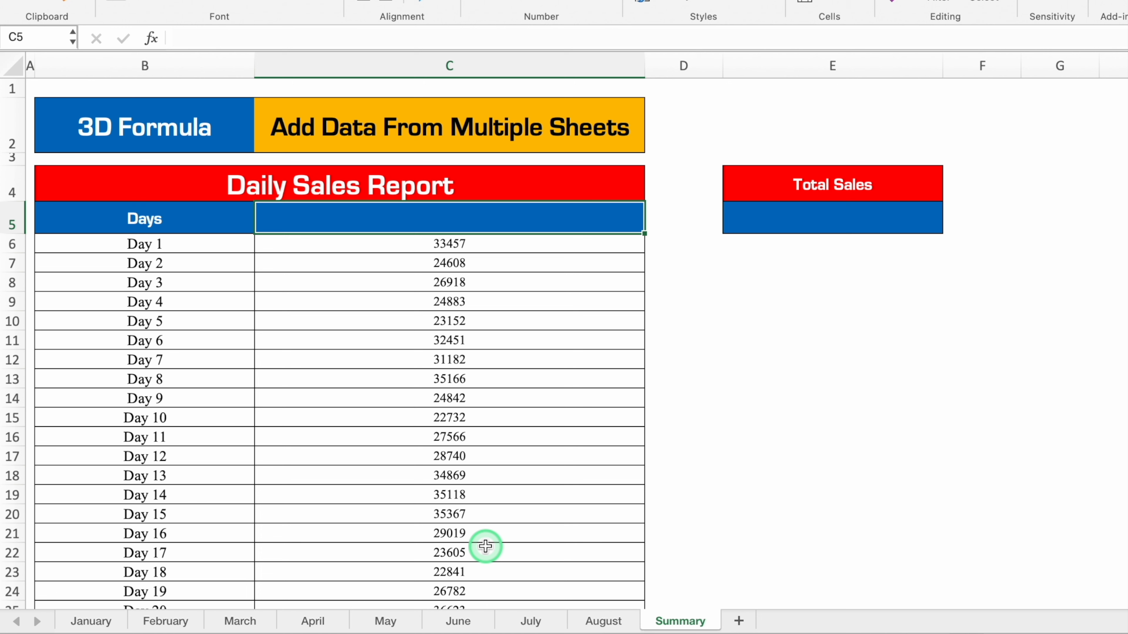
{"action": "type", "text": "=sum"}
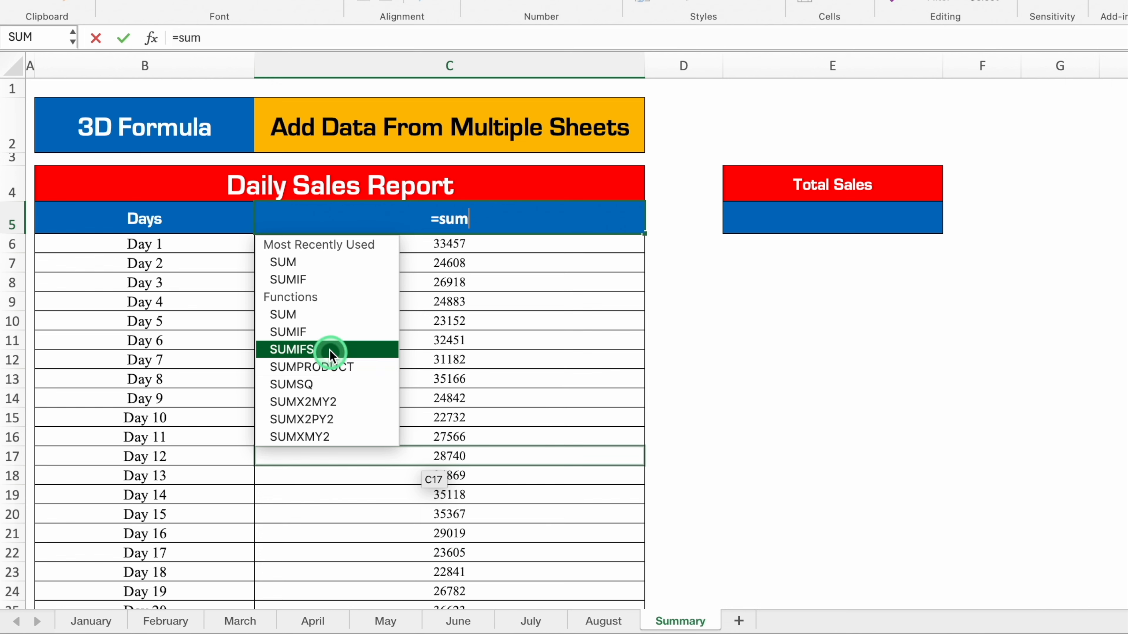
{"action": "double_click", "coordinate": [320, 262]}
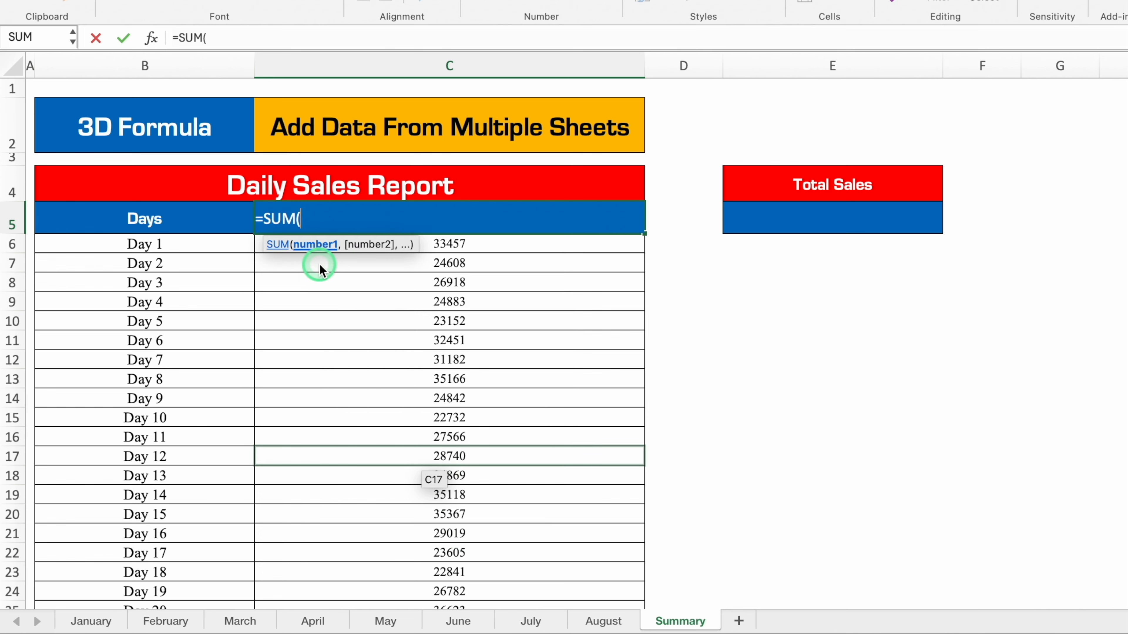
{"action": "left_click", "coordinate": [490, 247]}
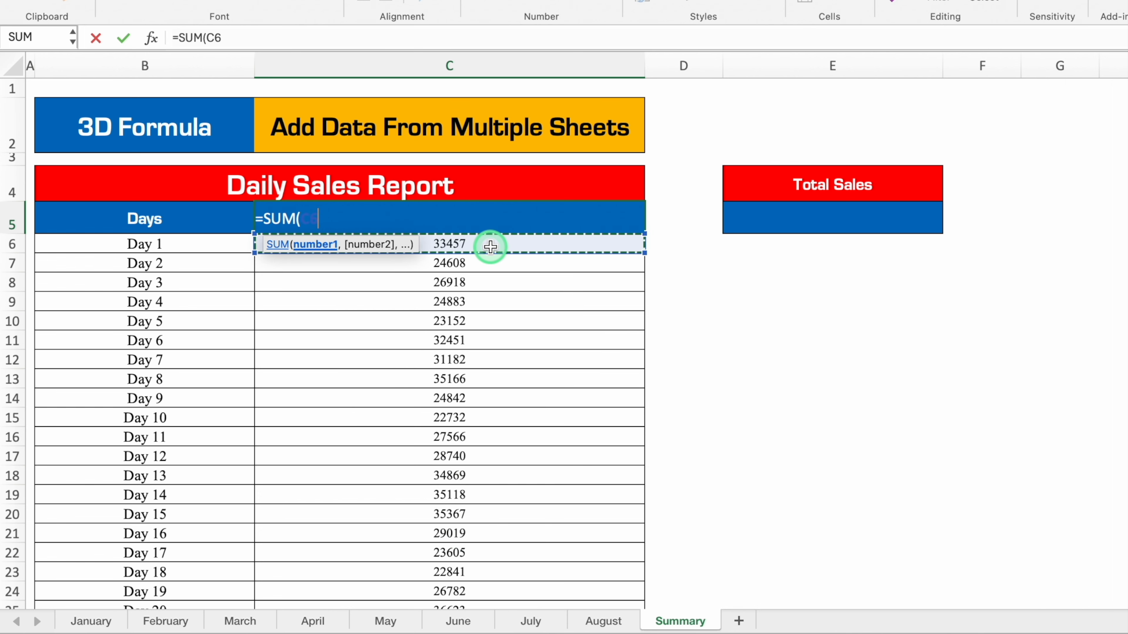
{"action": "key", "text": "ctrl+shift+Down"}
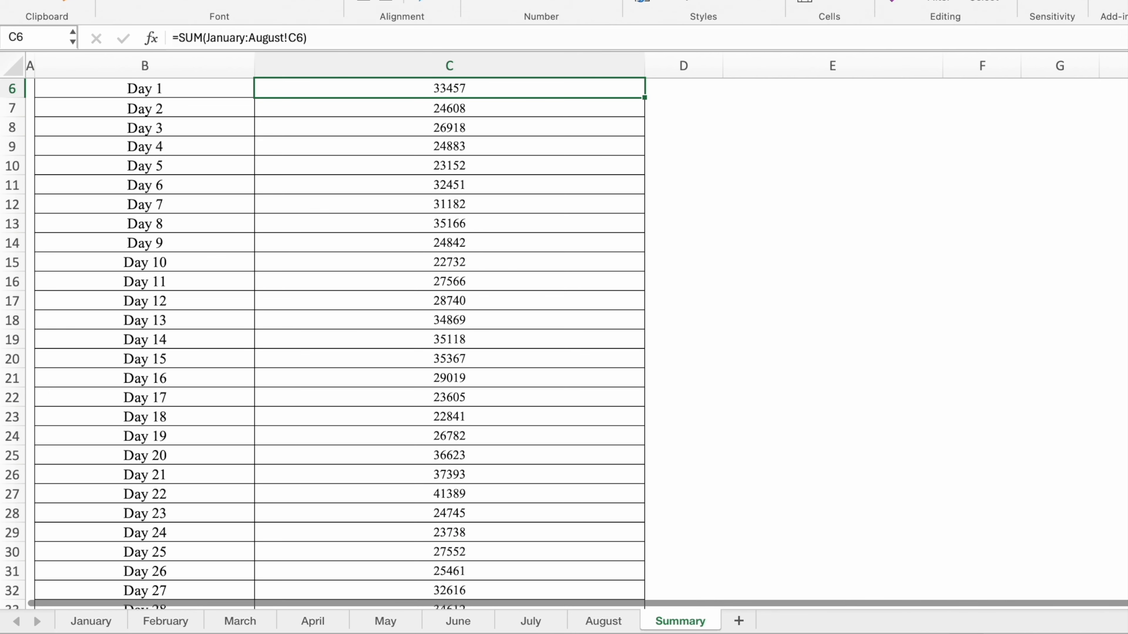
{"action": "scroll", "coordinate": [341, 165], "scroll_direction": "up", "scroll_amount": 2}
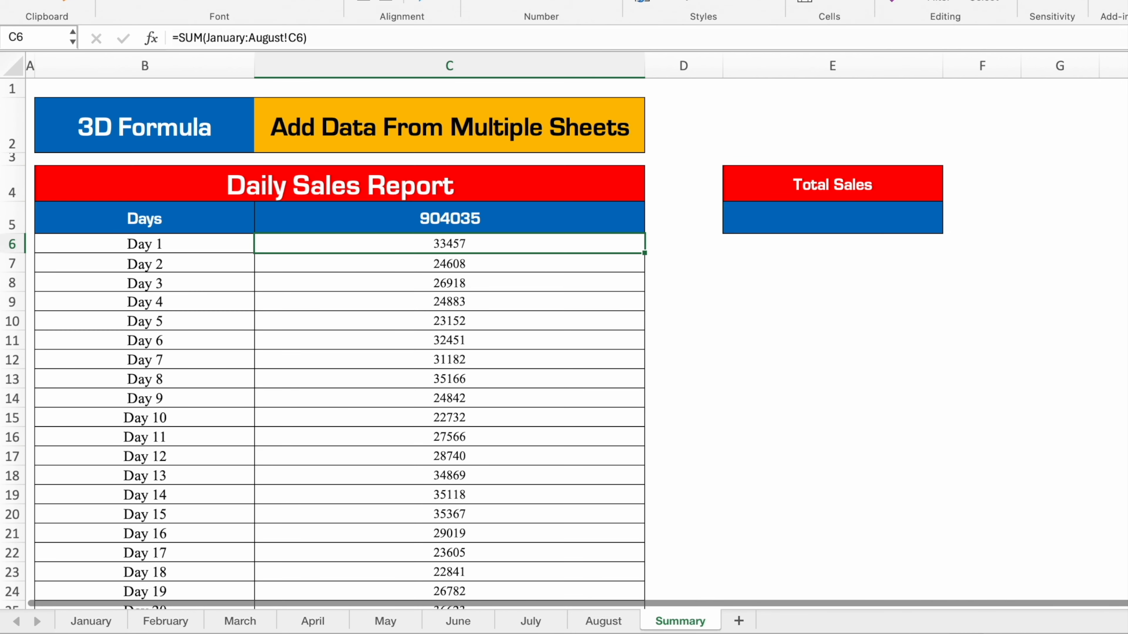
{"action": "left_click", "coordinate": [1012, 440]}
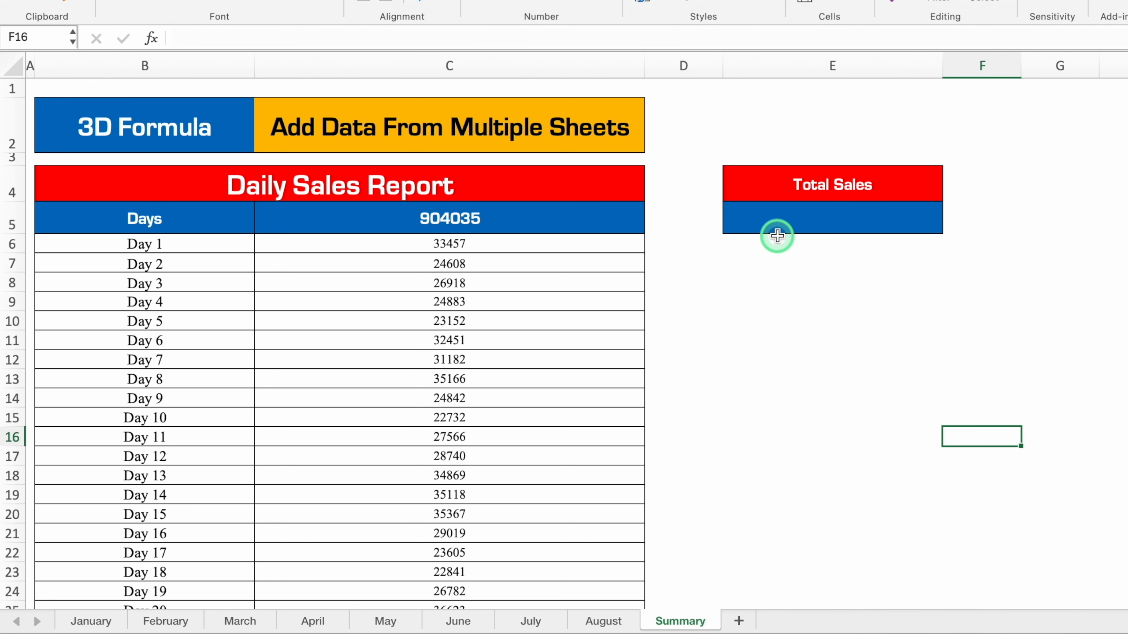
- Enter =SUM(January:August!C6:C36) in the cell under Total Sales and compare it with the formula in C5
{"action": "left_click", "coordinate": [812, 219]}
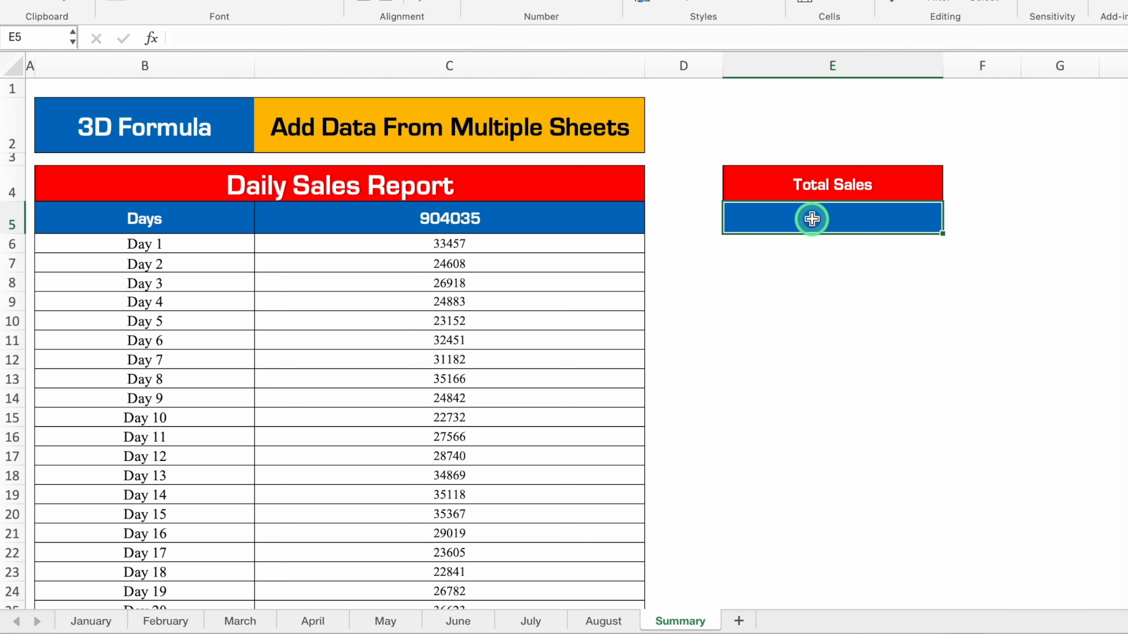
{"action": "type", "text": "=sum"}
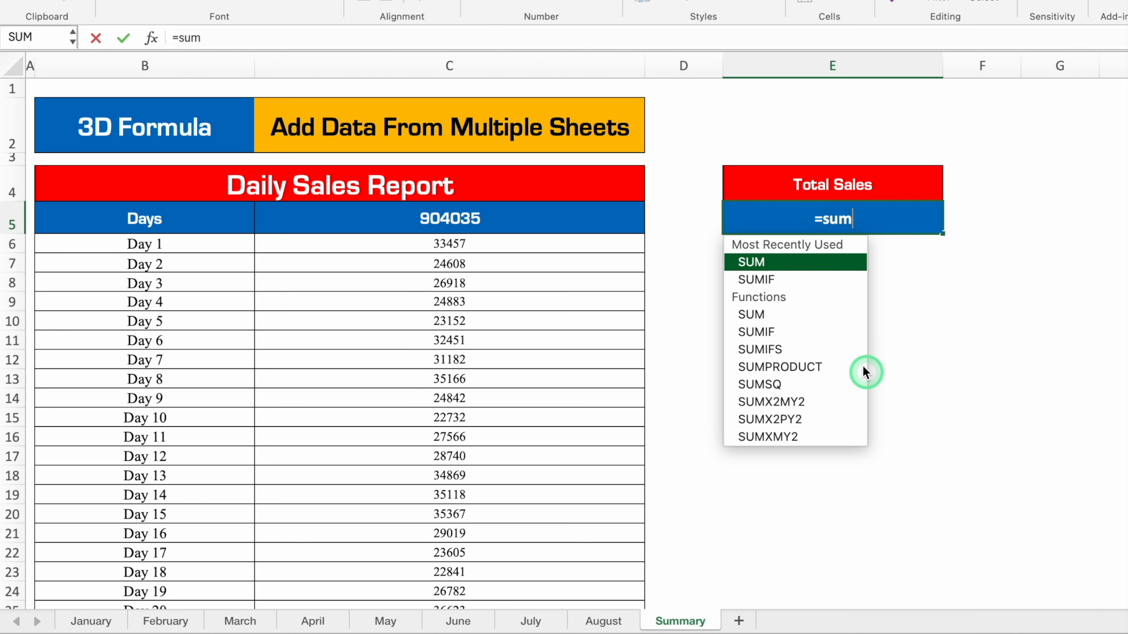
{"action": "key", "text": "Tab"}
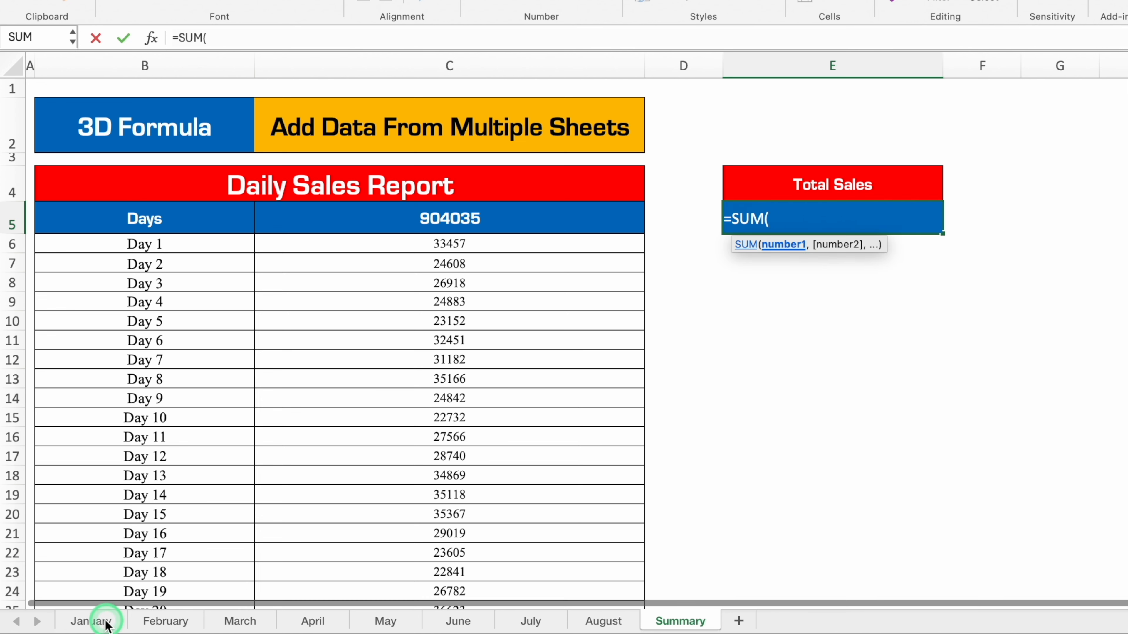
{"action": "left_click", "coordinate": [89, 619]}
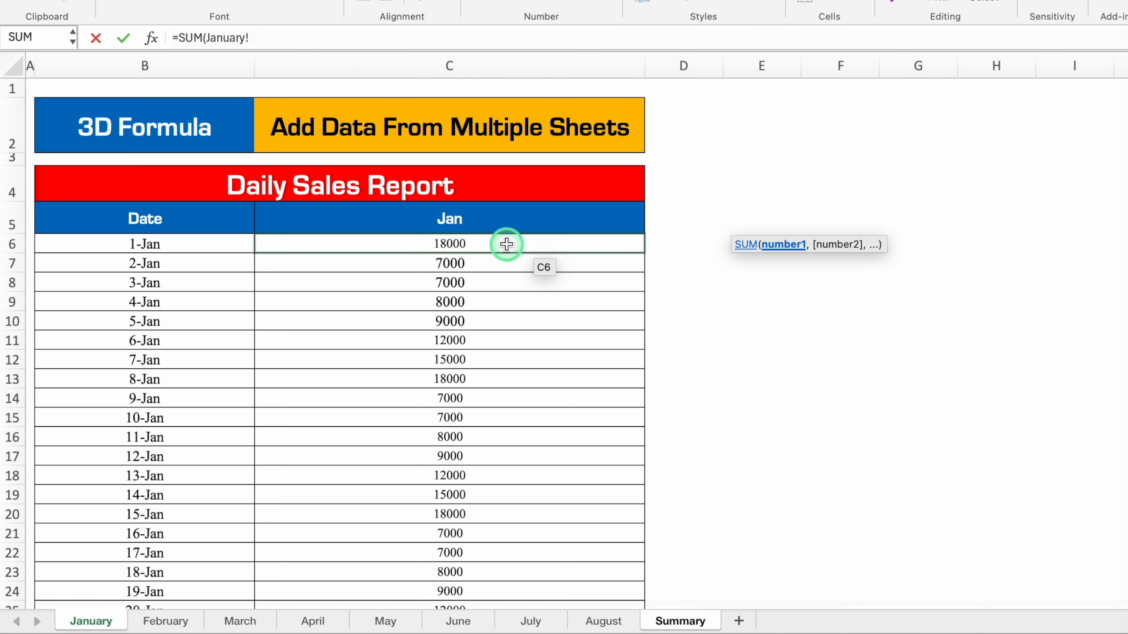
{"action": "left_click_drag", "start_coordinate": [506, 243], "coordinate": [519, 569]}
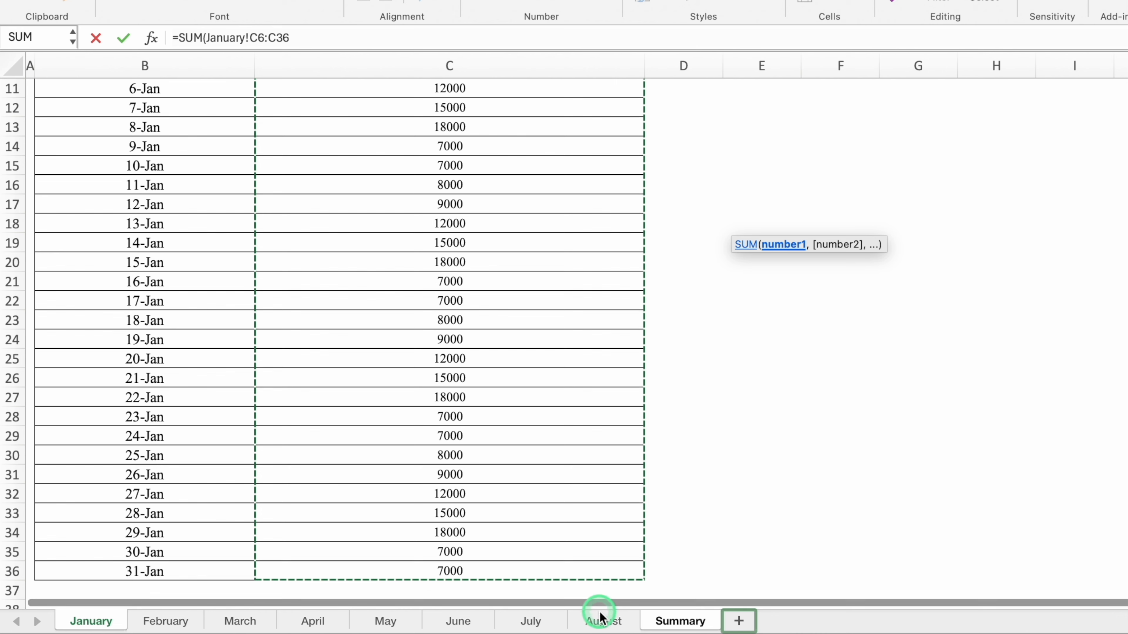
{"action": "left_click", "coordinate": [612, 623], "text": "shift"}
{"action": "type", "text": ")"}
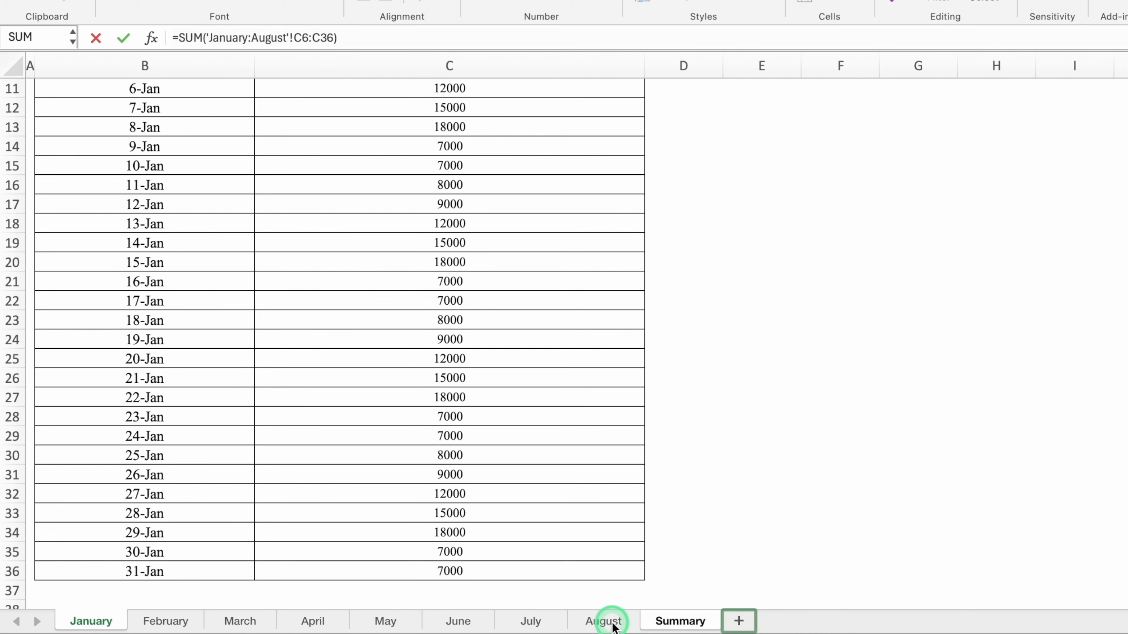
{"action": "key", "text": "Return"}
{"action": "left_click", "coordinate": [816, 221]}
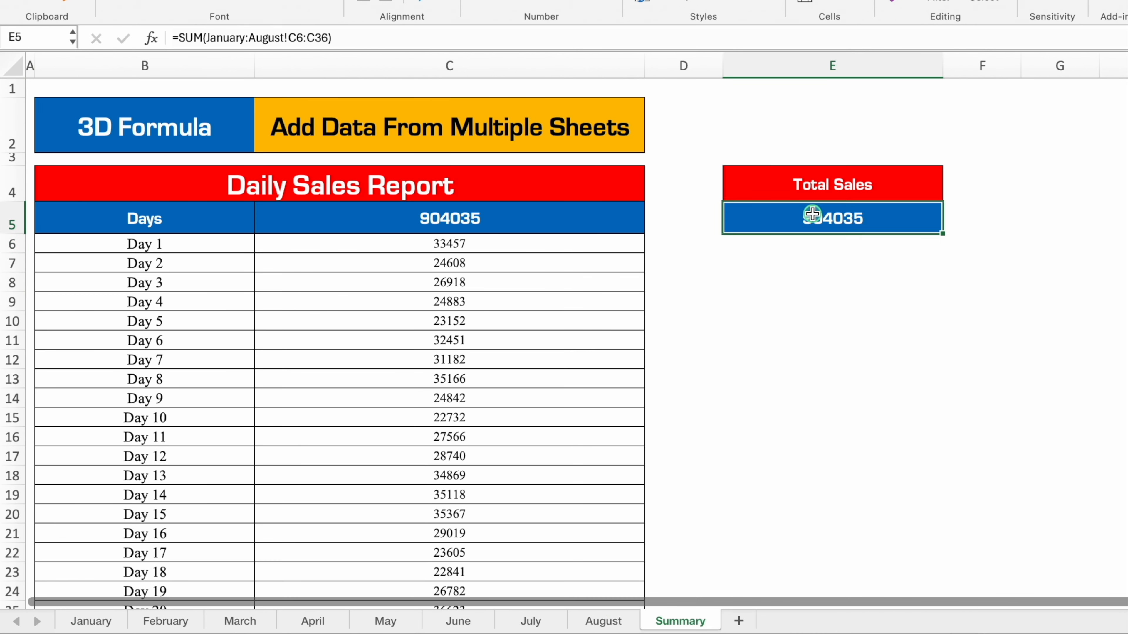
{"action": "left_click", "coordinate": [536, 207]}
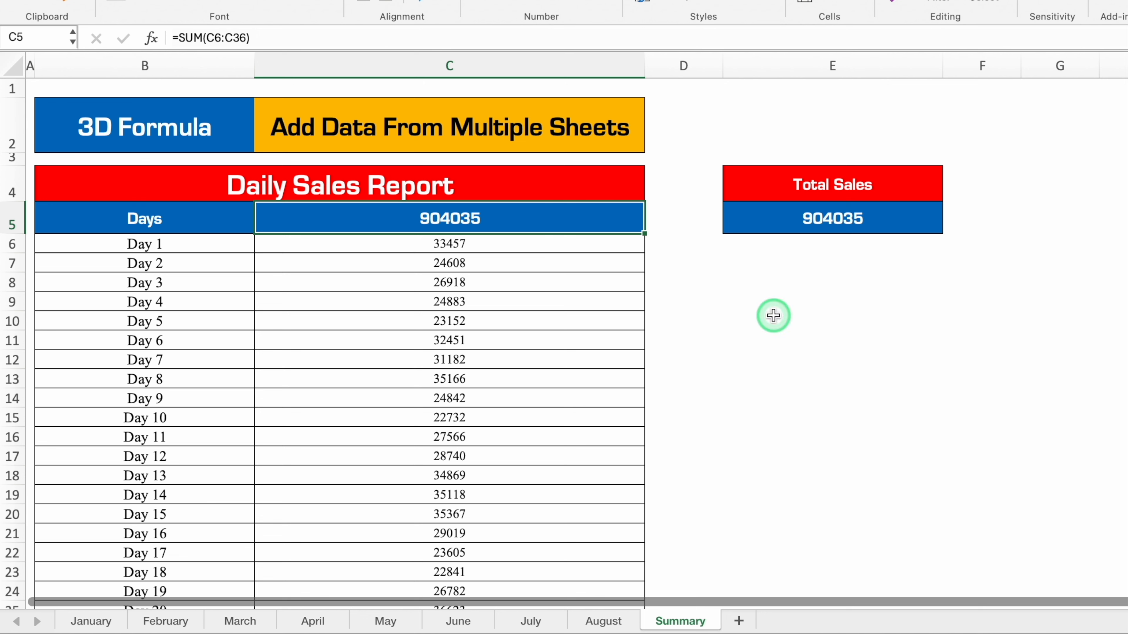
- Duplicate the August sheet, place the copy after the Summary sheet, and rename it September
{"action": "left_click", "coordinate": [604, 621]}
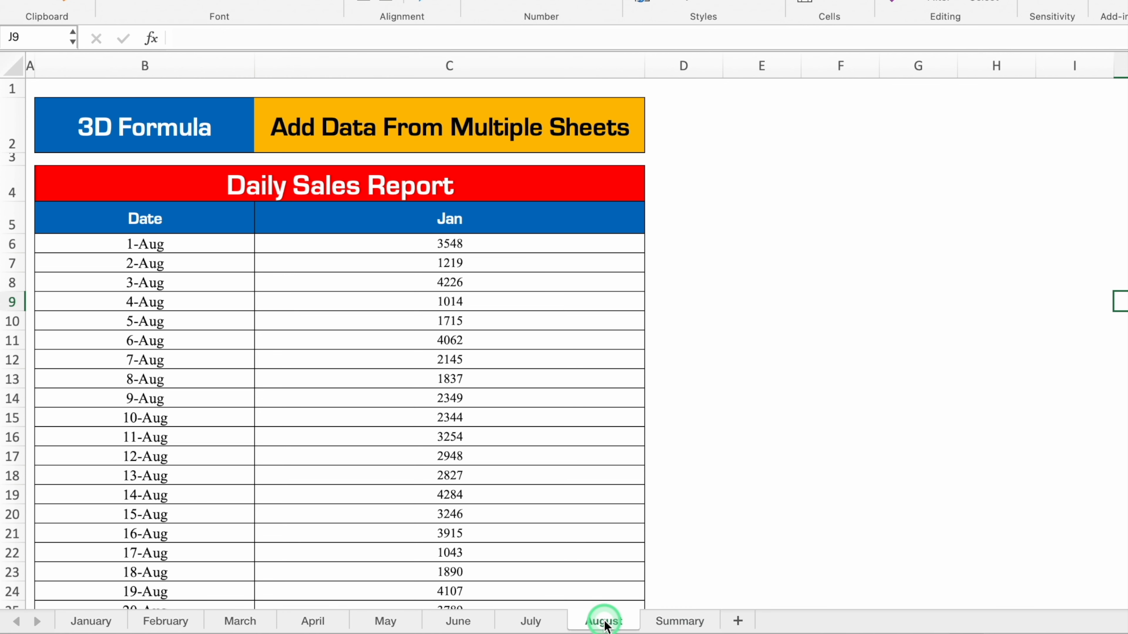
{"action": "left_click_drag", "start_coordinate": [605, 625], "coordinate": [742, 622]}
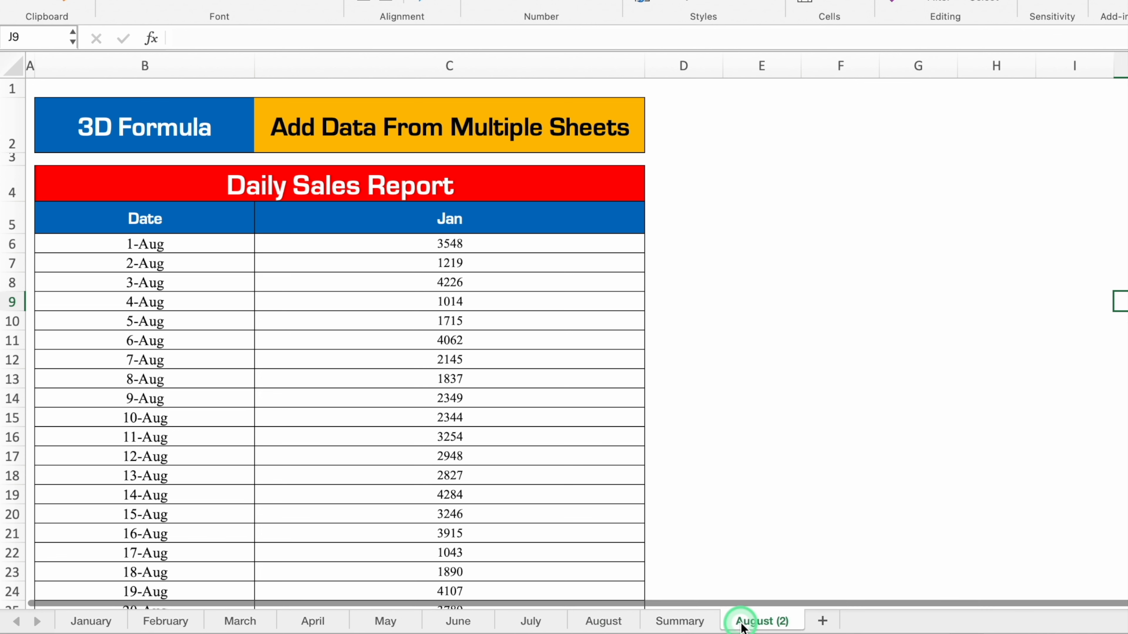
{"action": "double_click", "coordinate": [767, 627]}
{"action": "type", "text": "Se"}
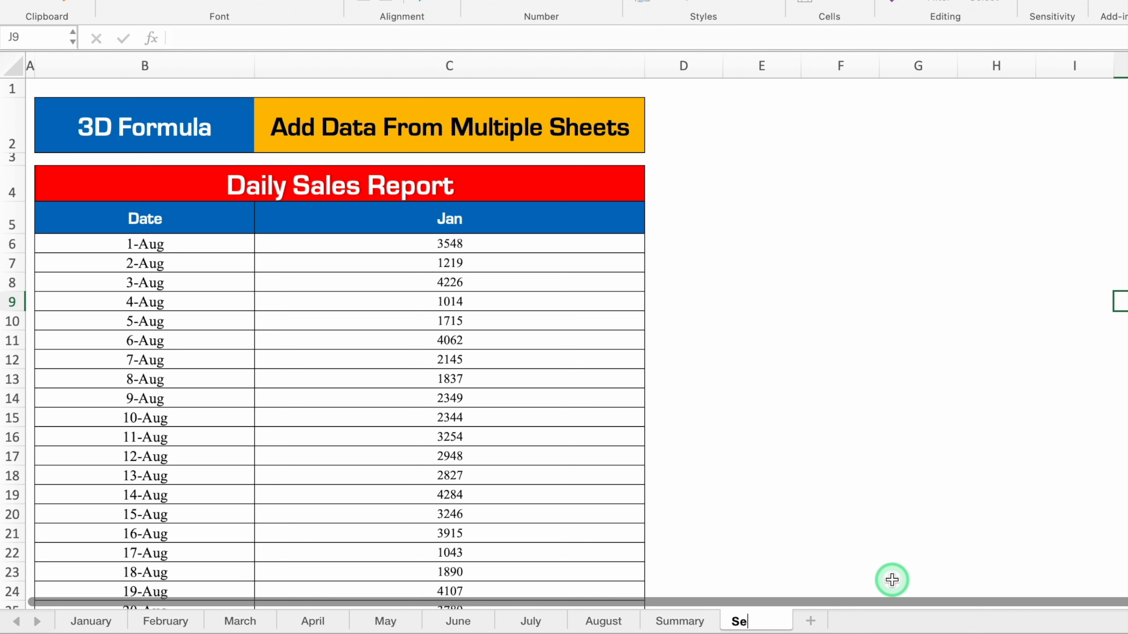
{"action": "type", "text": "ptember"}
- Set the first date in B6 of the September sheet to 01/09/2024 and fill the dates down the Date column
{"action": "left_click", "coordinate": [198, 244]}
{"action": "left_click", "coordinate": [201, 38]}
{"action": "key", "text": "BackSpace"}
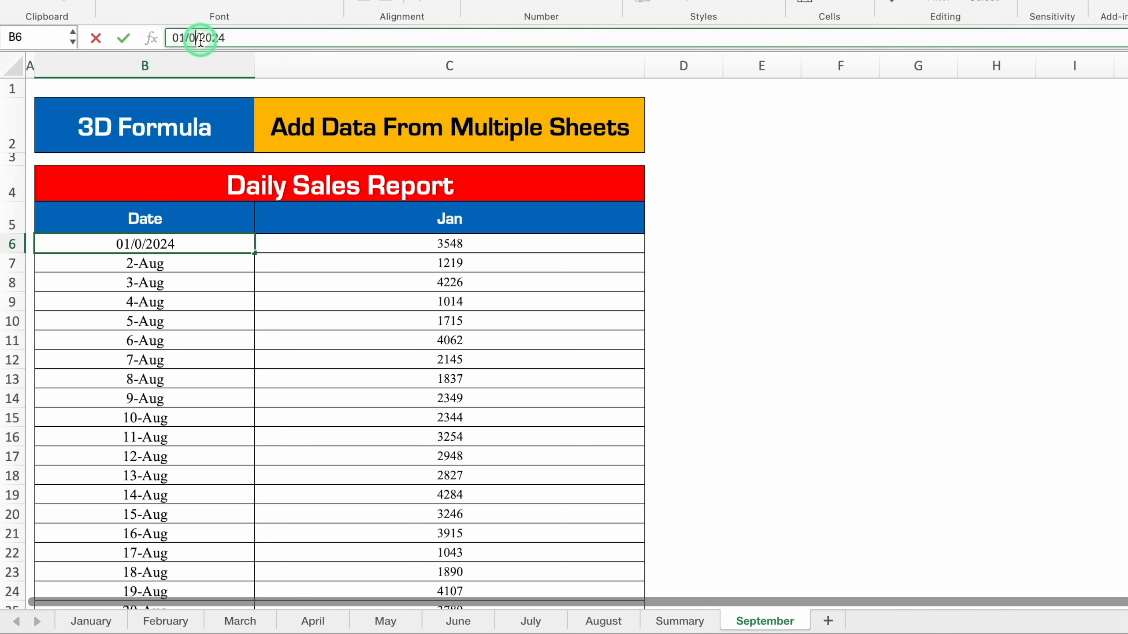
{"action": "type", "text": "9"}
{"action": "key", "text": "Return"}
{"action": "left_click", "coordinate": [199, 239]}
{"action": "double_click", "coordinate": [254, 252]}
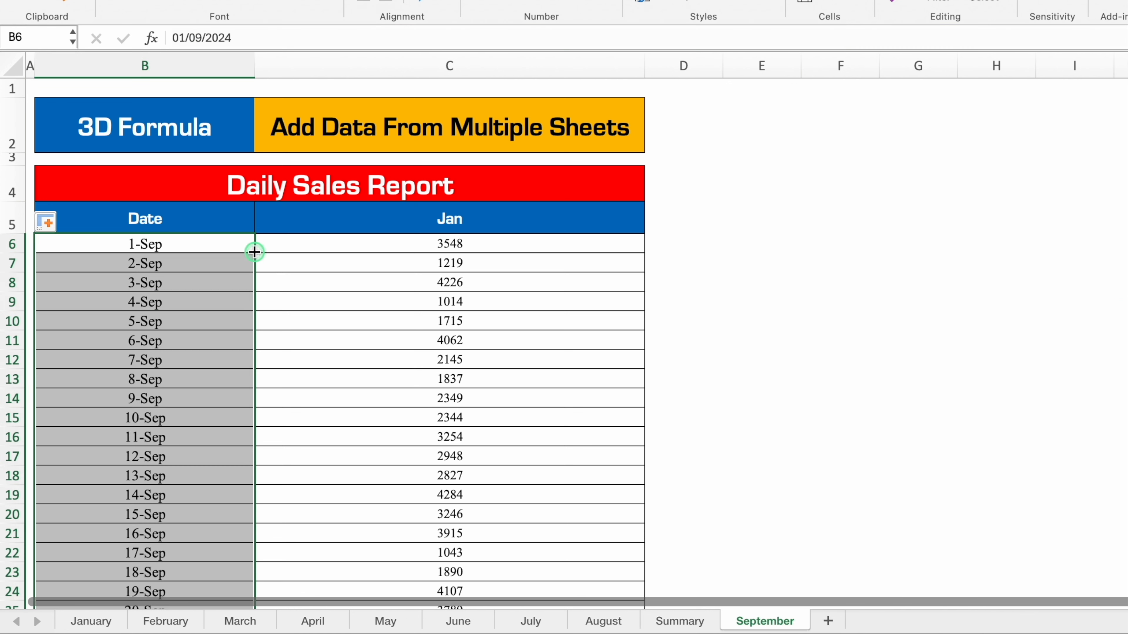
{"action": "left_click", "coordinate": [826, 266]}
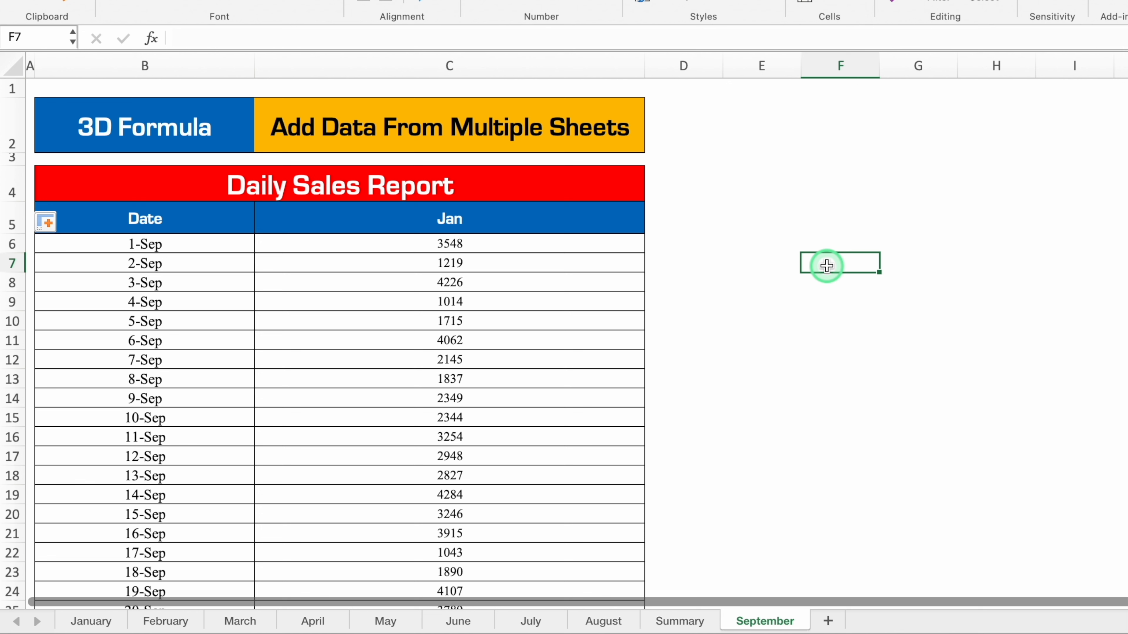
- Try the September sheet between June and July, compare the Summary totals, and return the sheet to its place after Summary
{"action": "left_click", "coordinate": [680, 621]}
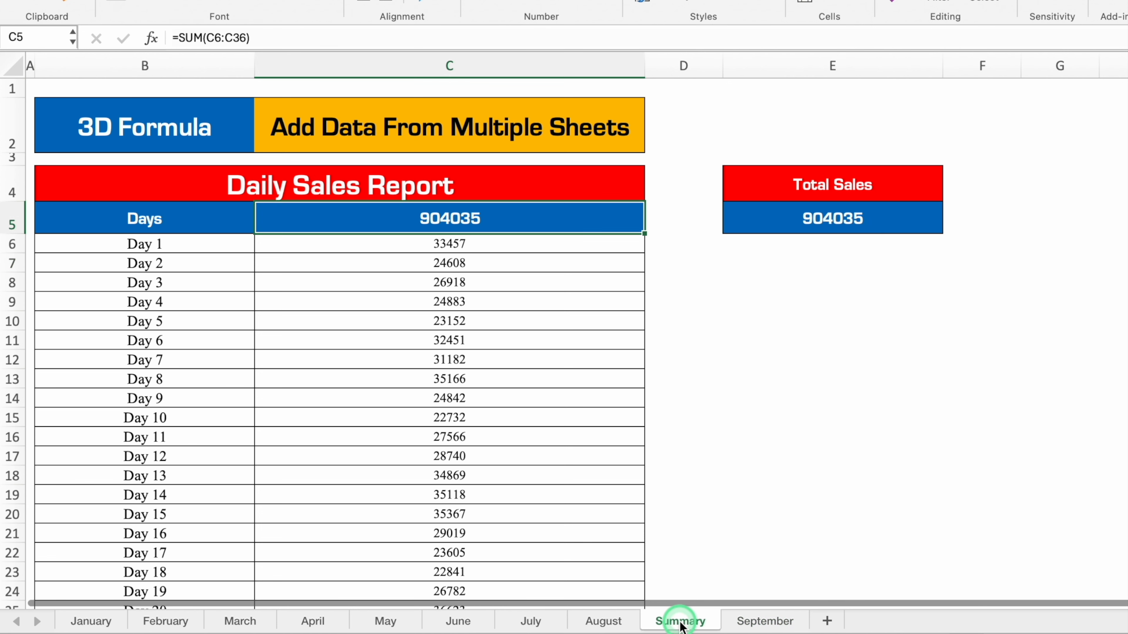
{"action": "left_click", "coordinate": [829, 536]}
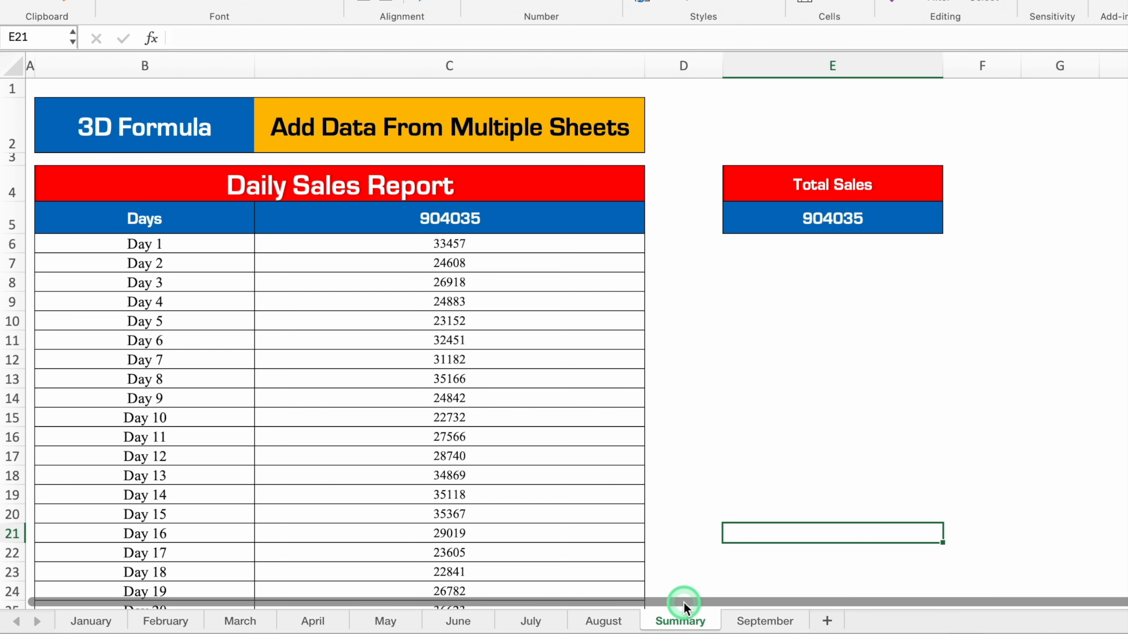
{"action": "left_click", "coordinate": [760, 622]}
{"action": "left_click_drag", "start_coordinate": [762, 624], "coordinate": [496, 612]}
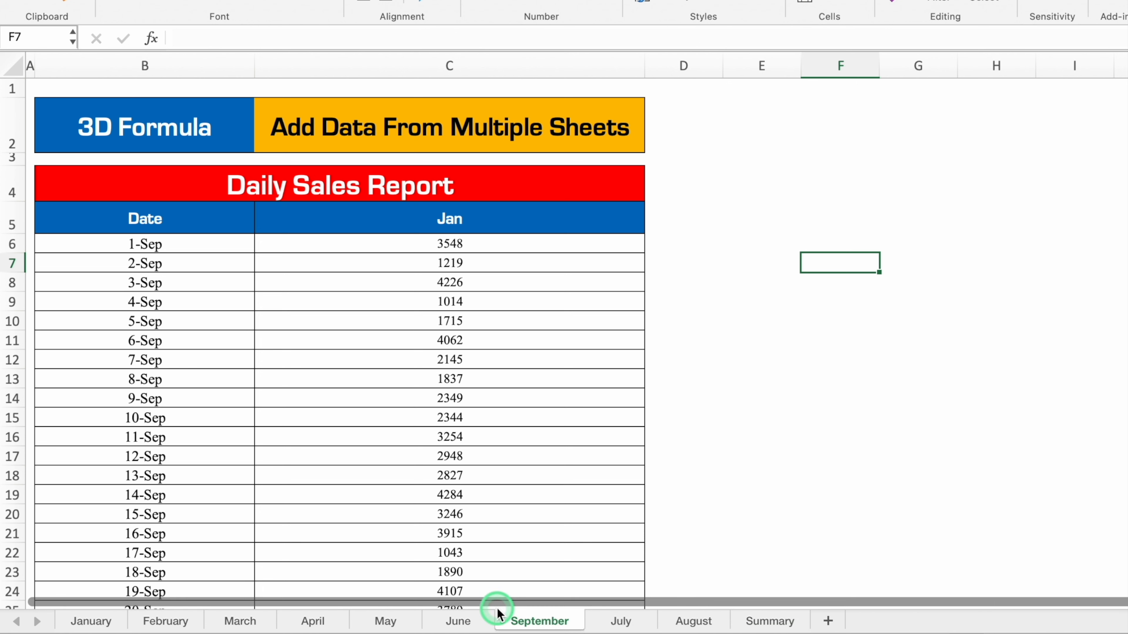
{"action": "left_click", "coordinate": [760, 621]}
{"action": "left_click", "coordinate": [817, 437]}
{"action": "mouse_move", "coordinate": [537, 621]}
{"action": "left_mouse_down"}
{"action": "mouse_move", "coordinate": [681, 591]}
{"action": "mouse_move", "coordinate": [796, 597]}
{"action": "mouse_move", "coordinate": [813, 617]}
{"action": "left_mouse_up"}
{"action": "left_click", "coordinate": [679, 618]}
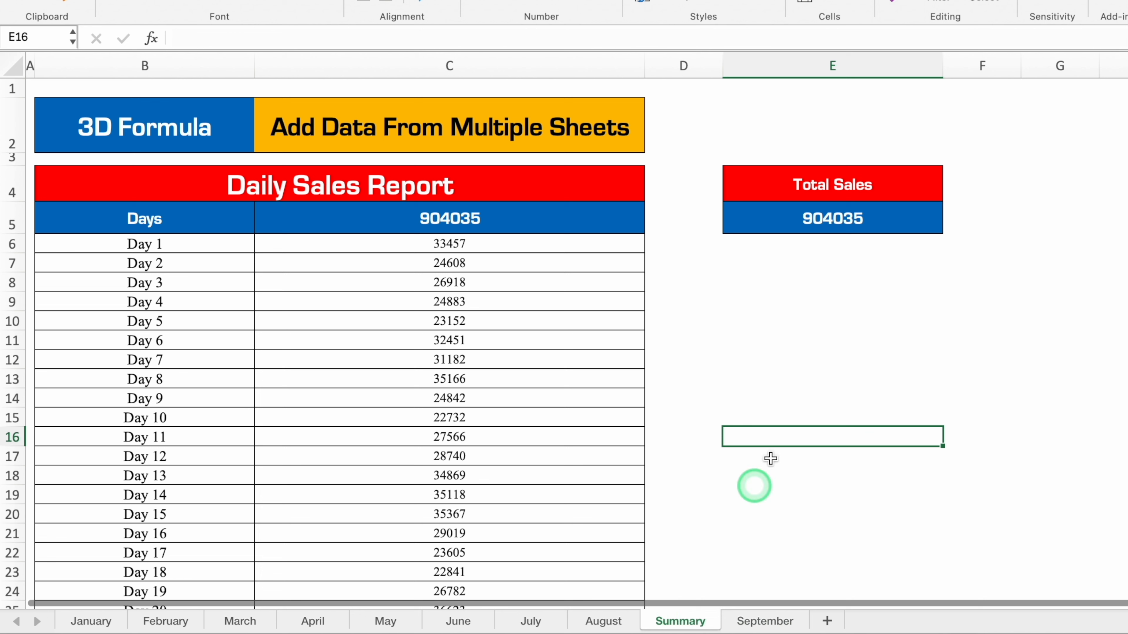
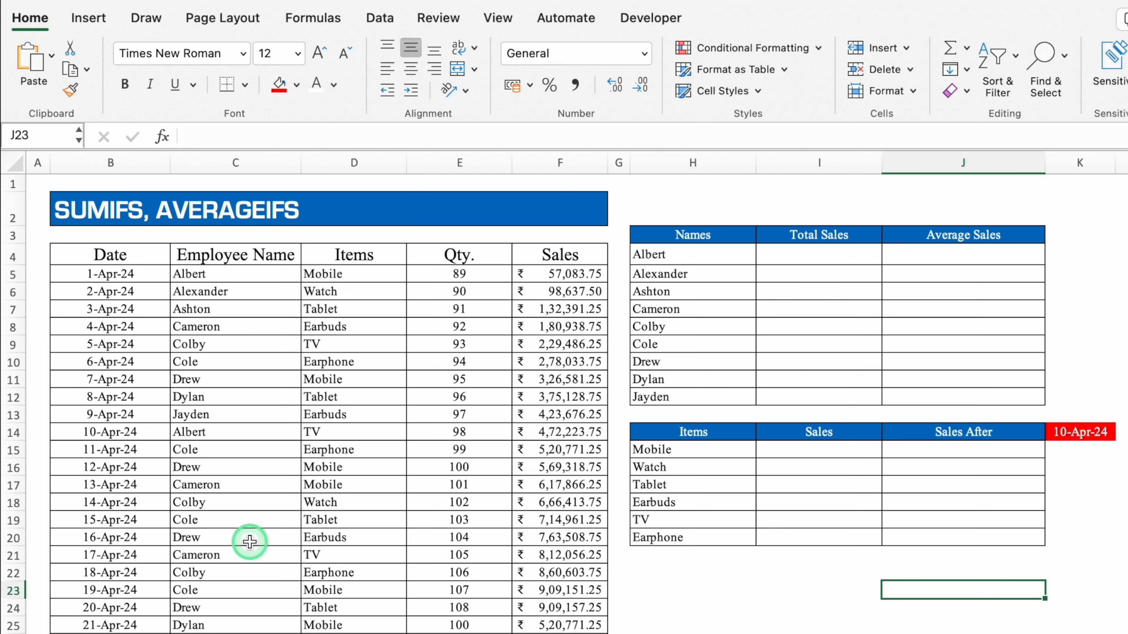
- In the SUMIFS, AVERAGEIFS workbook, begin a SUMIFS formula in Total Sales cell I4 with the absolute Sales column $F:$F as sum range
{"action": "left_click", "coordinate": [794, 253]}
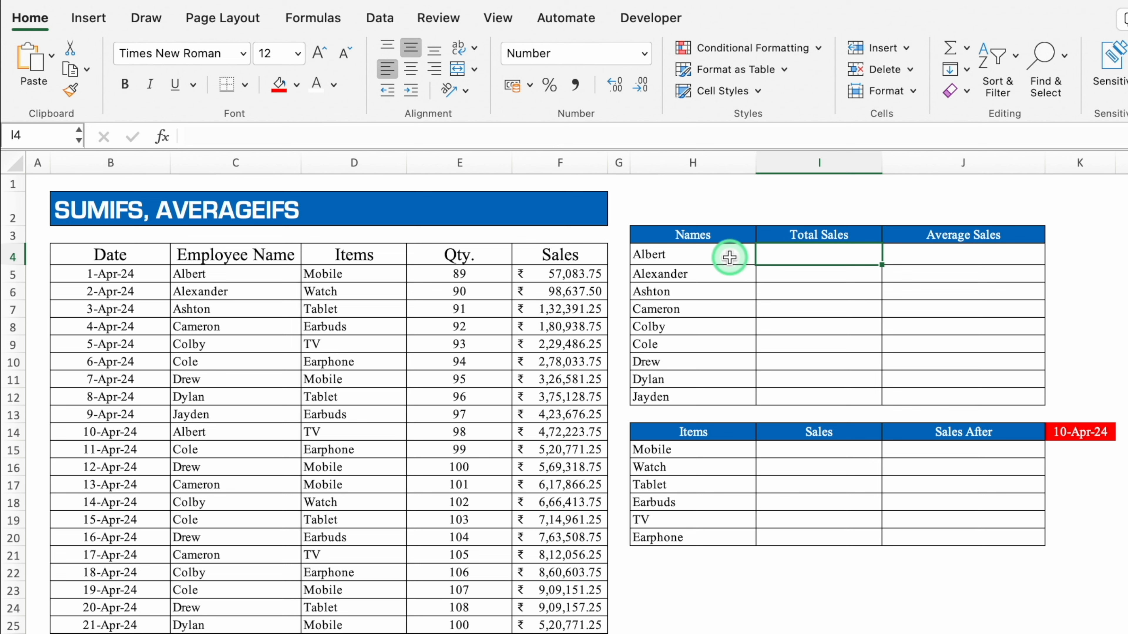
{"action": "left_click", "coordinate": [812, 450]}
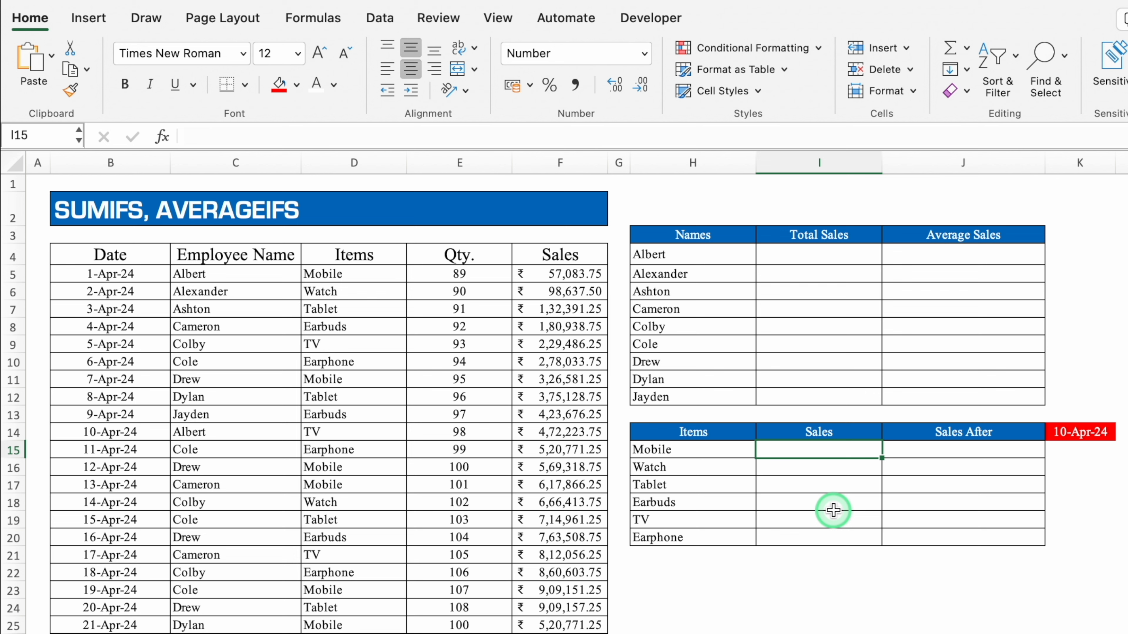
{"action": "left_click", "coordinate": [805, 254]}
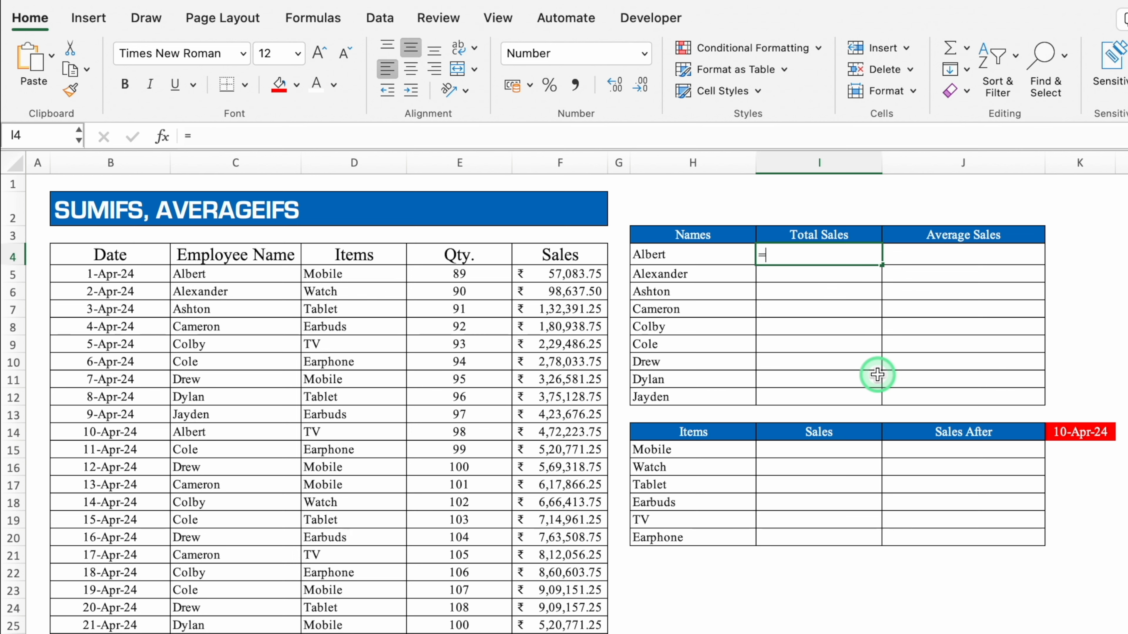
{"action": "type", "text": "=sumifs"}
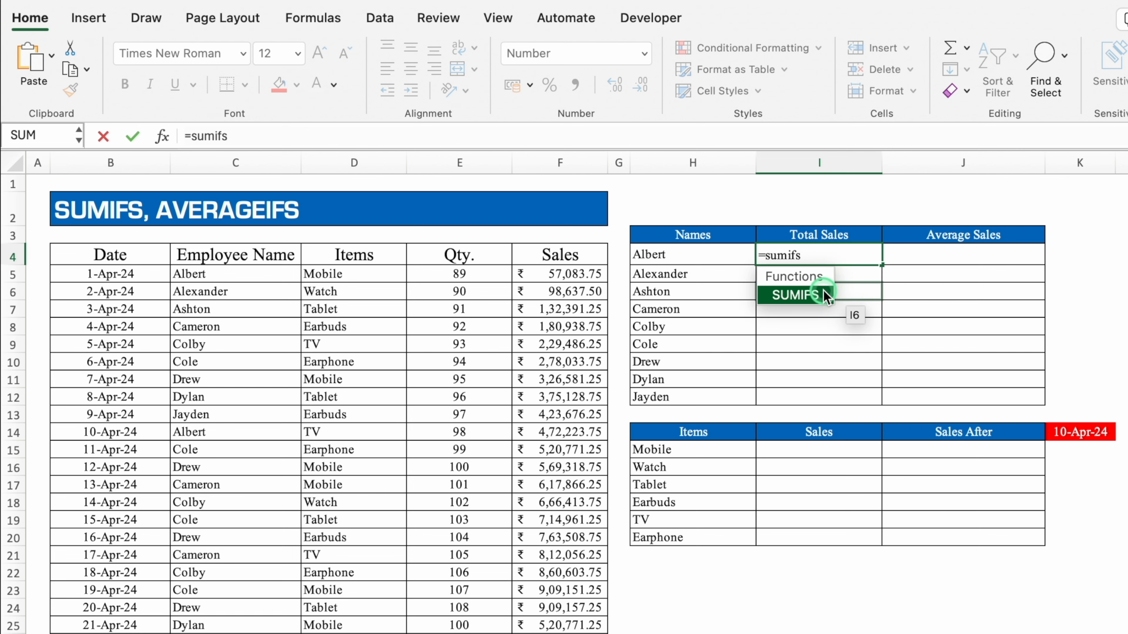
{"action": "double_click", "coordinate": [824, 290]}
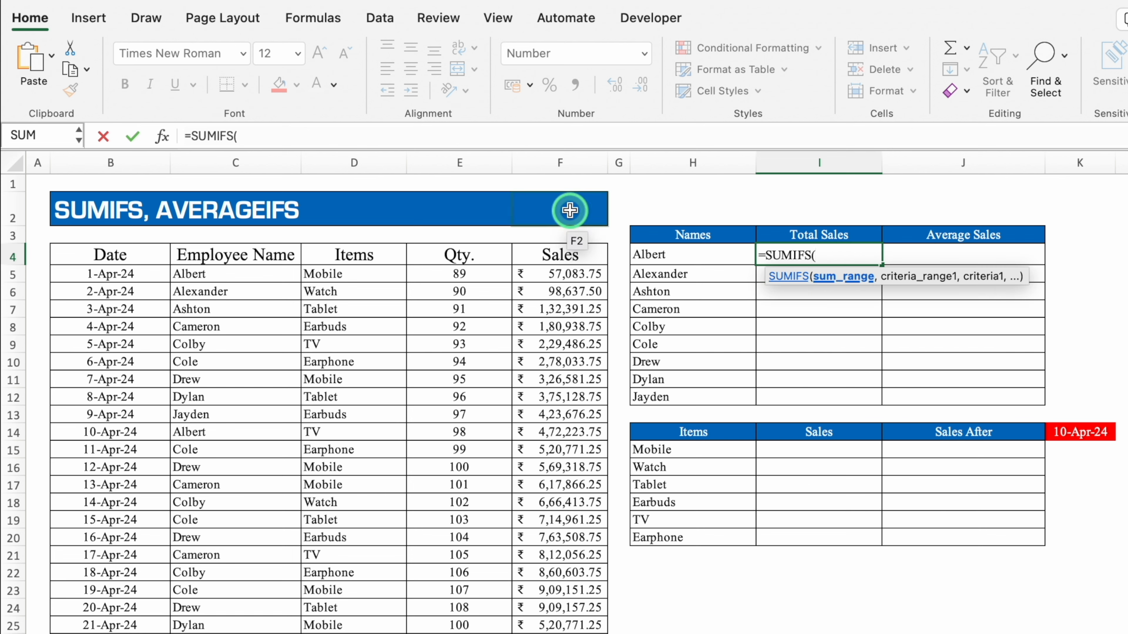
{"action": "left_click_drag", "start_coordinate": [561, 273], "coordinate": [568, 633]}
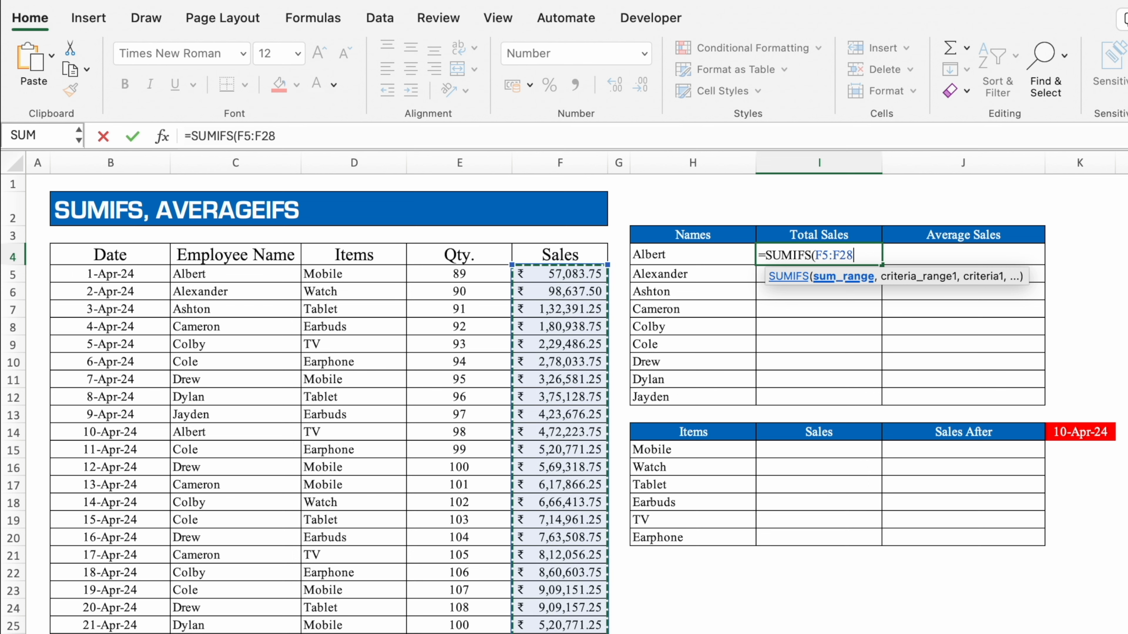
{"action": "left_click", "coordinate": [558, 164]}
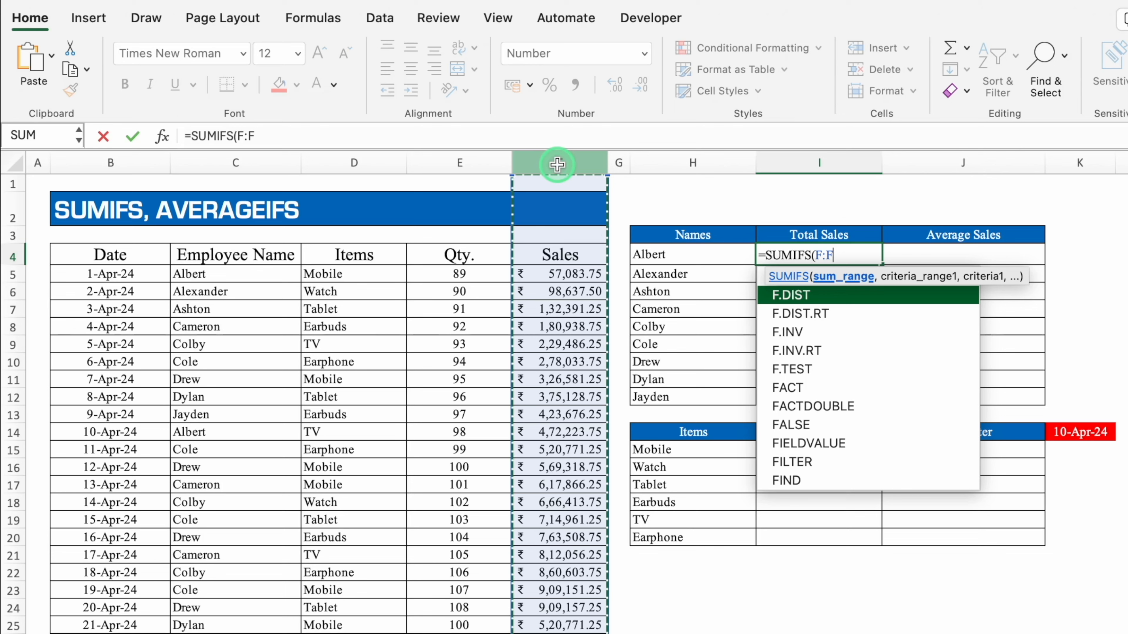
{"action": "key", "text": "F4"}
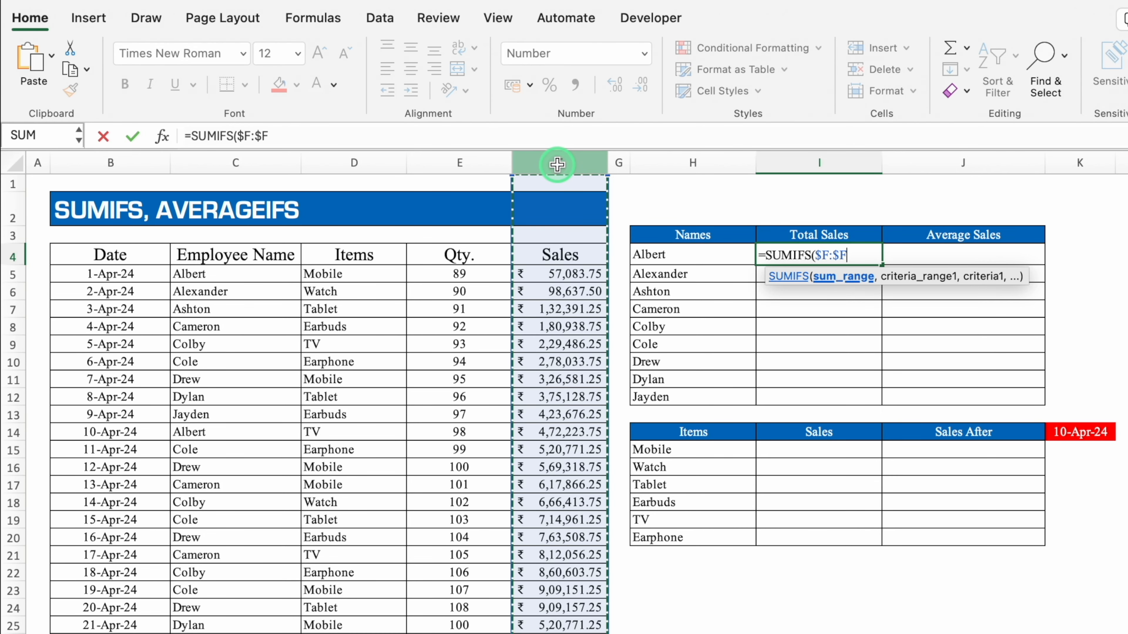
{"action": "type", "text": ","}
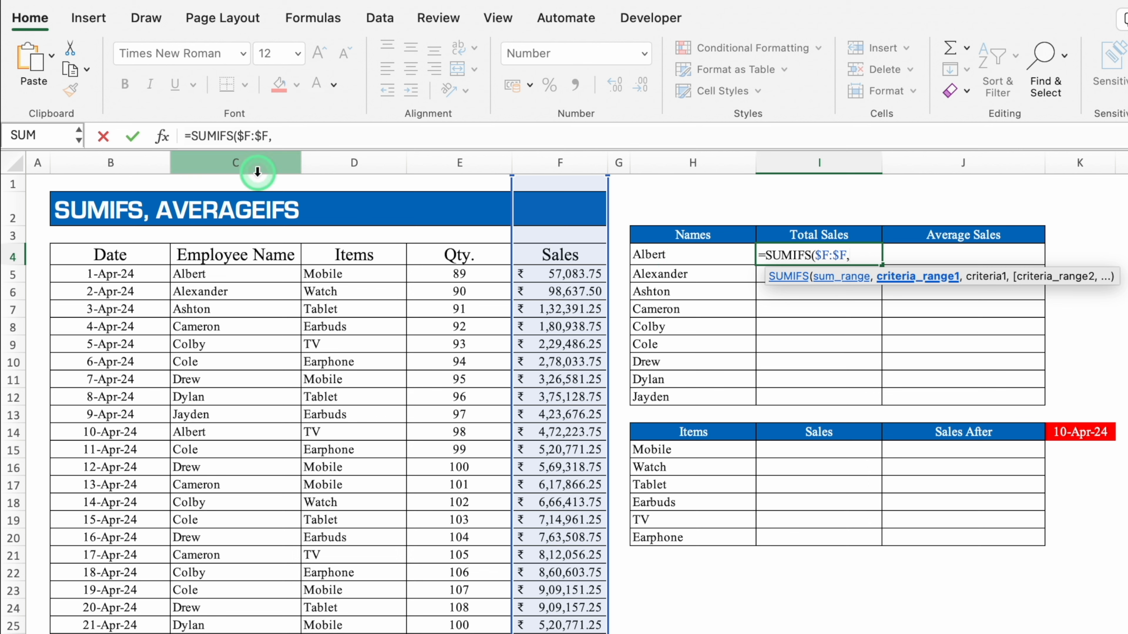
- Complete the I4 formula as =SUMIFS($F:$F,$C:$C,H4) and fill it down to I12
{"action": "left_click", "coordinate": [242, 164]}
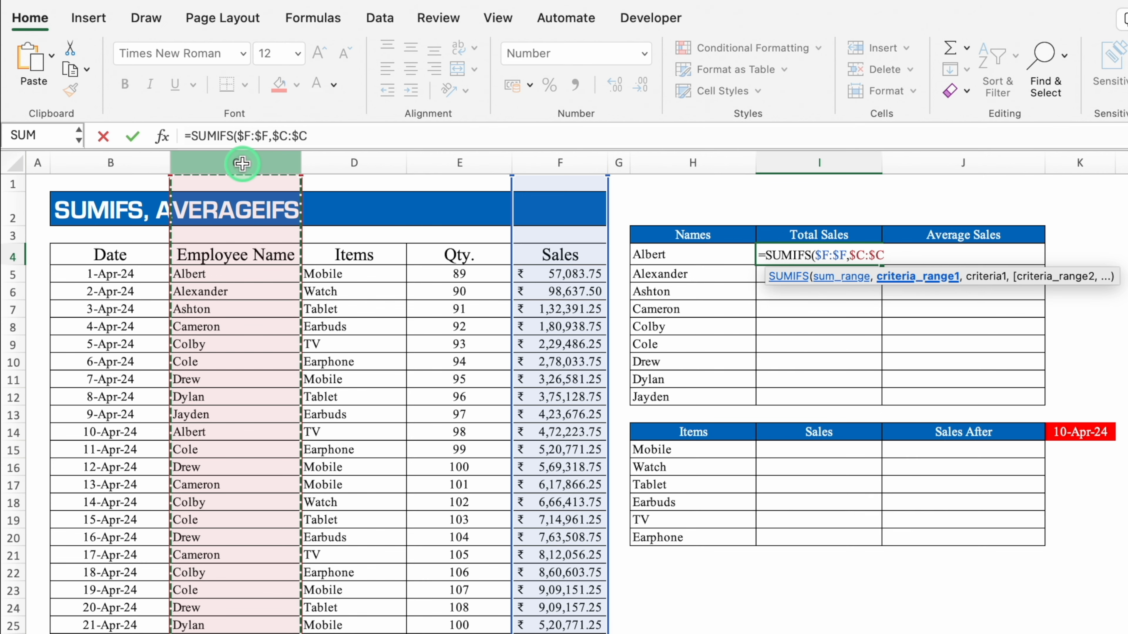
{"action": "type", "text": ","}
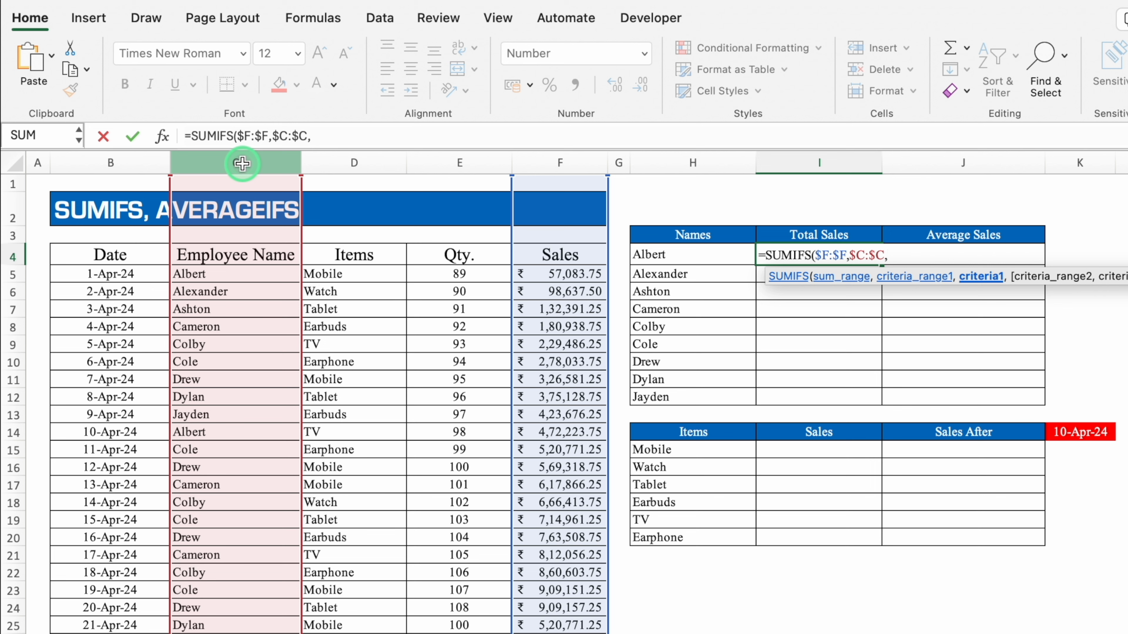
{"action": "left_click", "coordinate": [703, 253]}
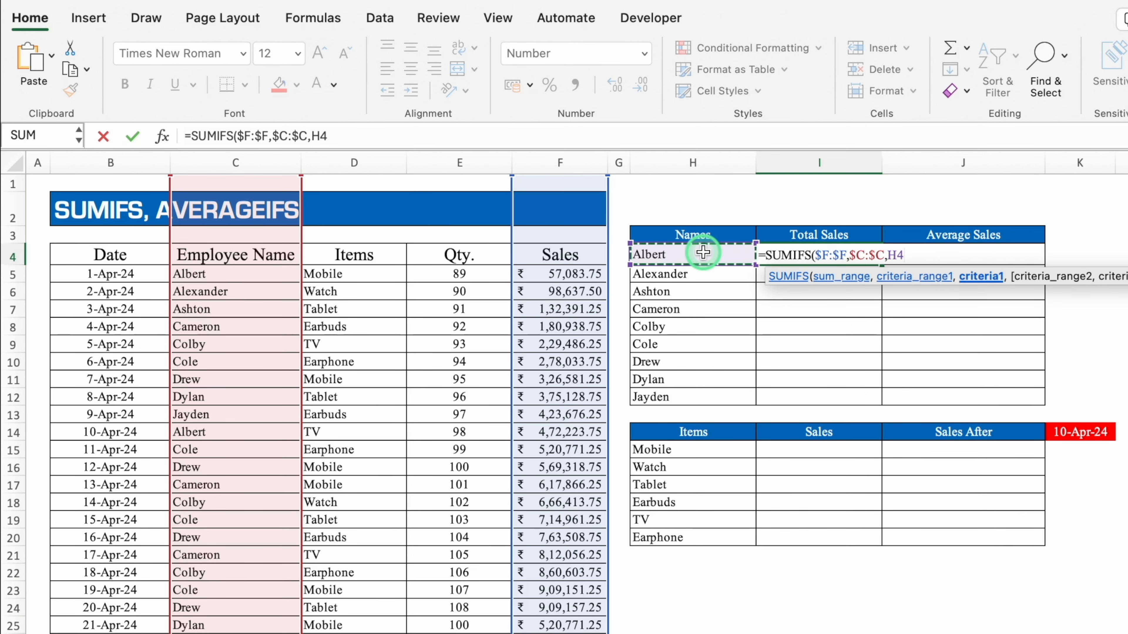
{"action": "type", "text": ")"}
{"action": "key", "text": "Return"}
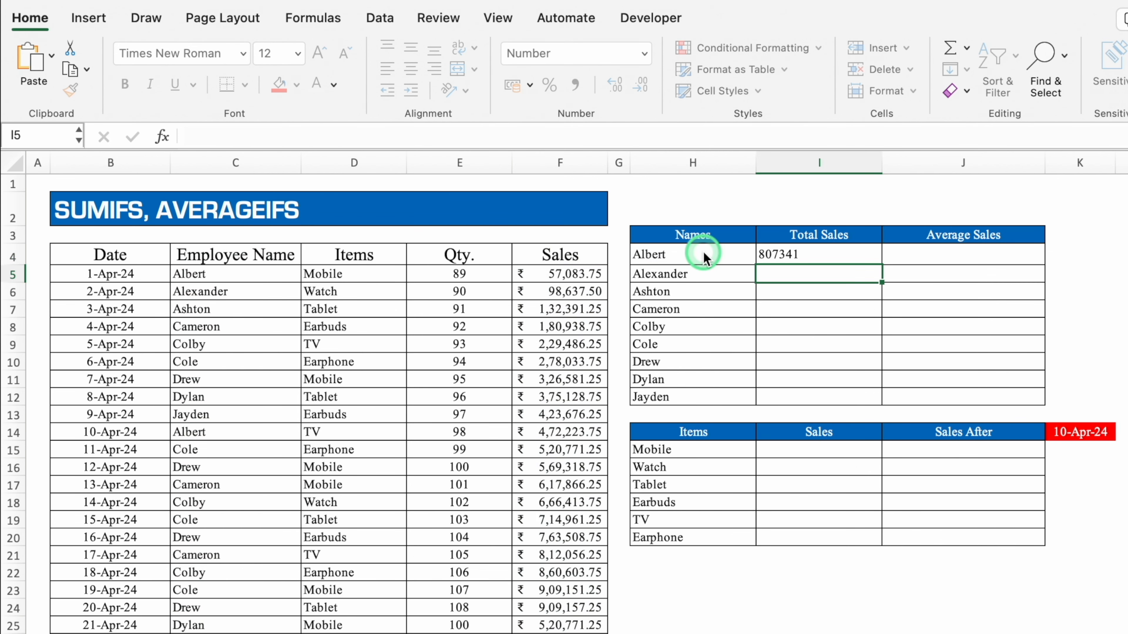
{"action": "left_click", "coordinate": [844, 254]}
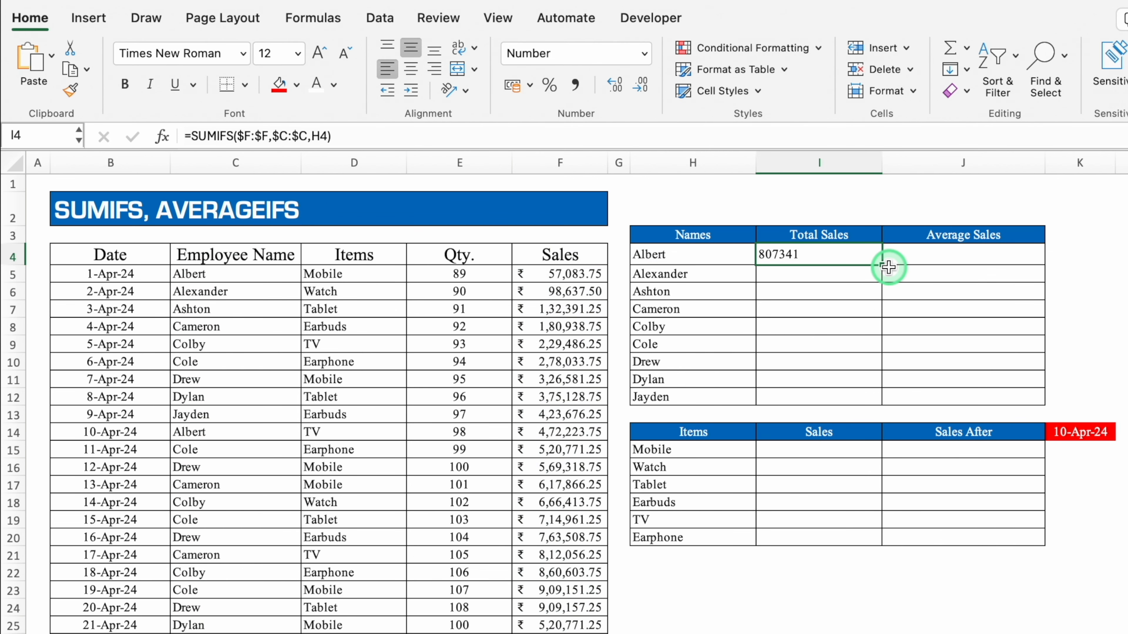
{"action": "double_click", "coordinate": [880, 265]}
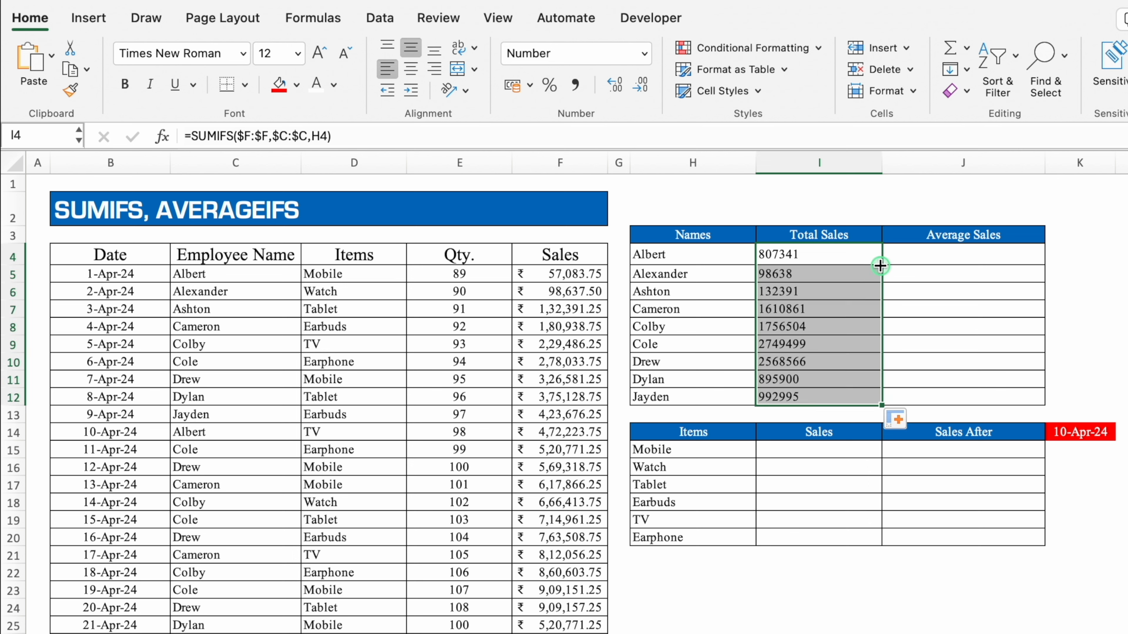
- Try filling the Total Sales formulas across into Average Sales cells J4:J12, and clear those cells
{"action": "key", "text": "Right"}
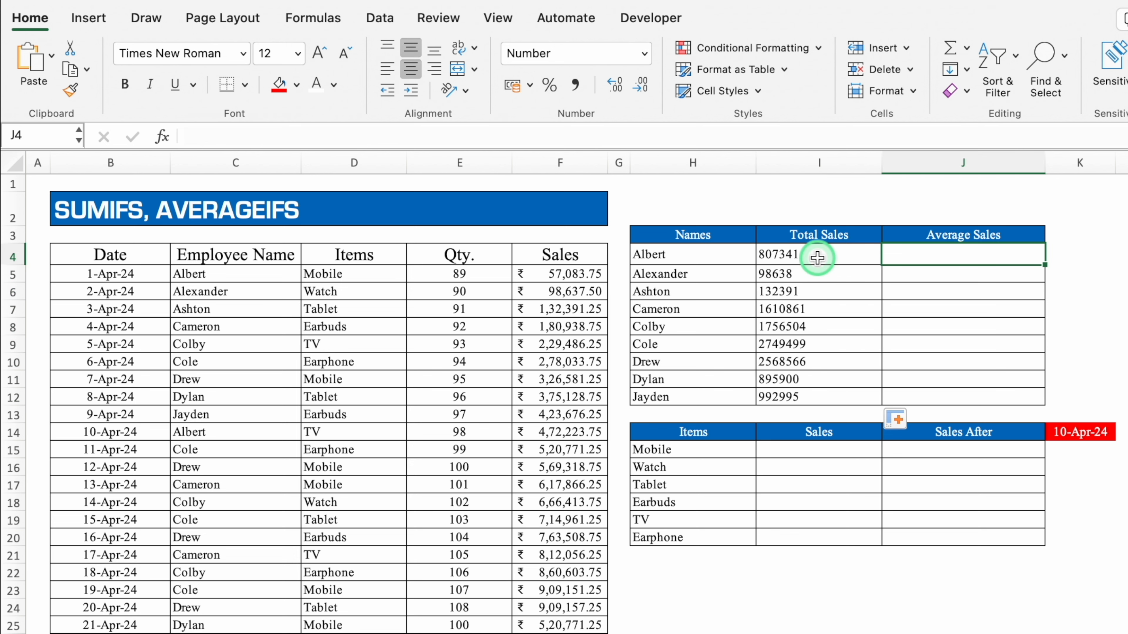
{"action": "left_click", "coordinate": [847, 267]}
{"action": "left_click_drag", "start_coordinate": [847, 272], "coordinate": [954, 404]}
{"action": "left_click", "coordinate": [966, 255]}
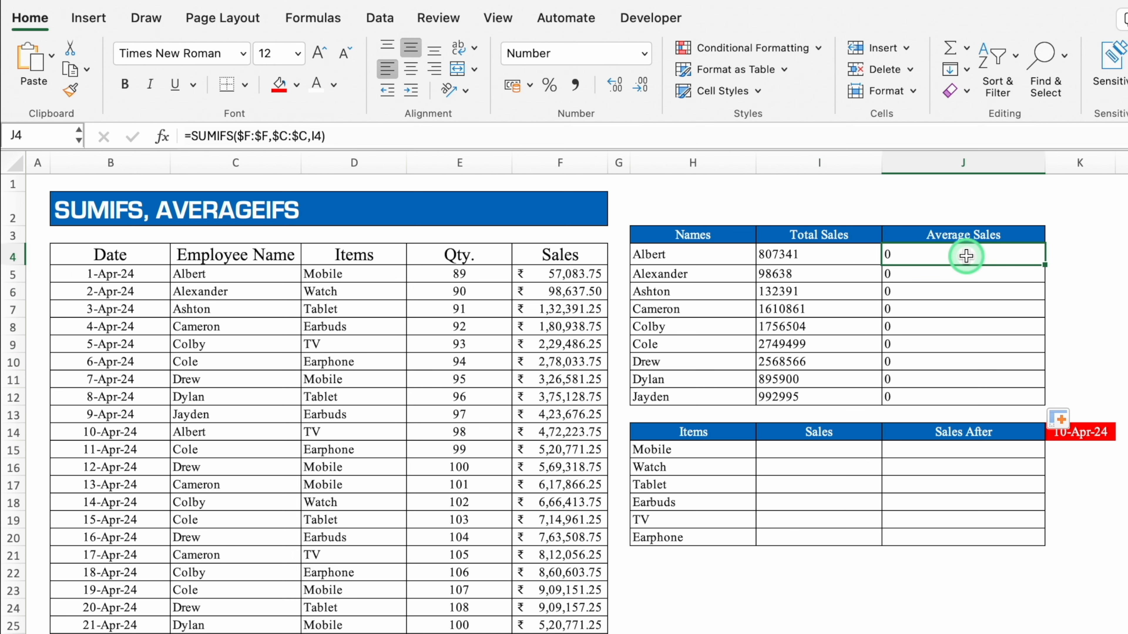
{"action": "left_click_drag", "start_coordinate": [966, 255], "coordinate": [976, 395]}
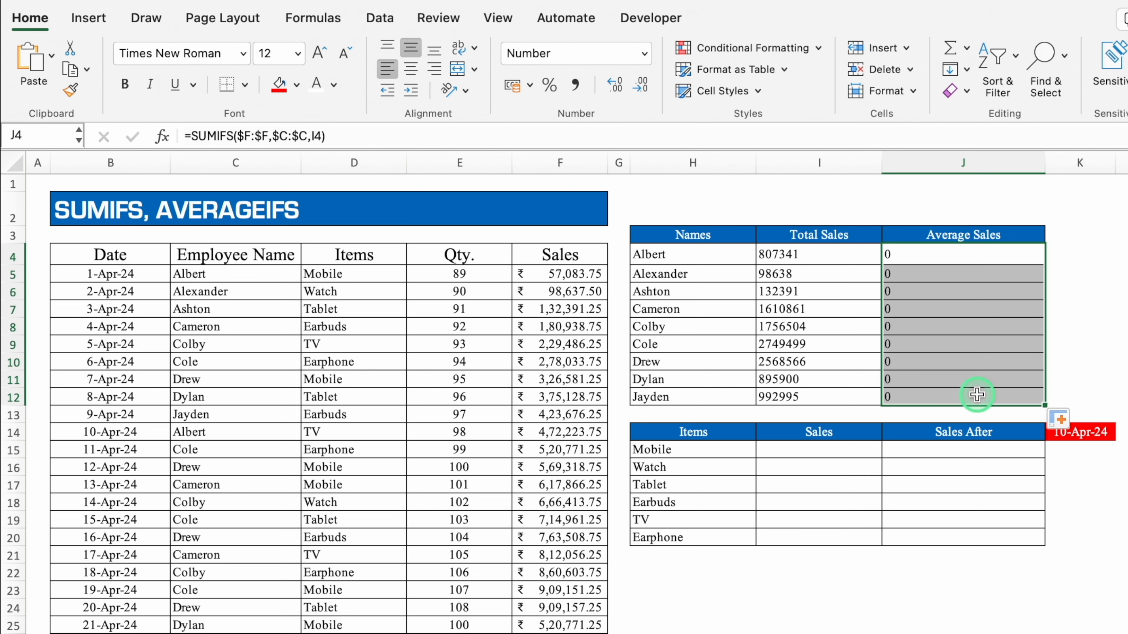
{"action": "key", "text": "Delete"}
- Copy the formula text =SUMIFS($F:$F,$C:$C,H4) from I4 into Average Sales cell J4 with its references unshifted
{"action": "left_click", "coordinate": [835, 252]}
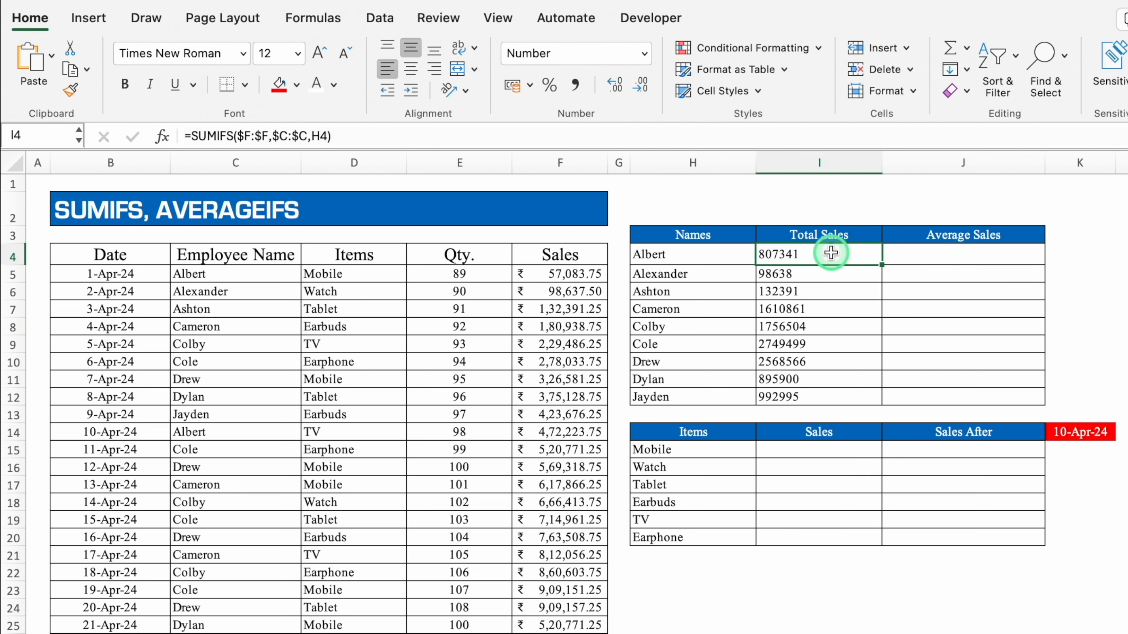
{"action": "left_click_drag", "start_coordinate": [404, 135], "coordinate": [168, 136]}
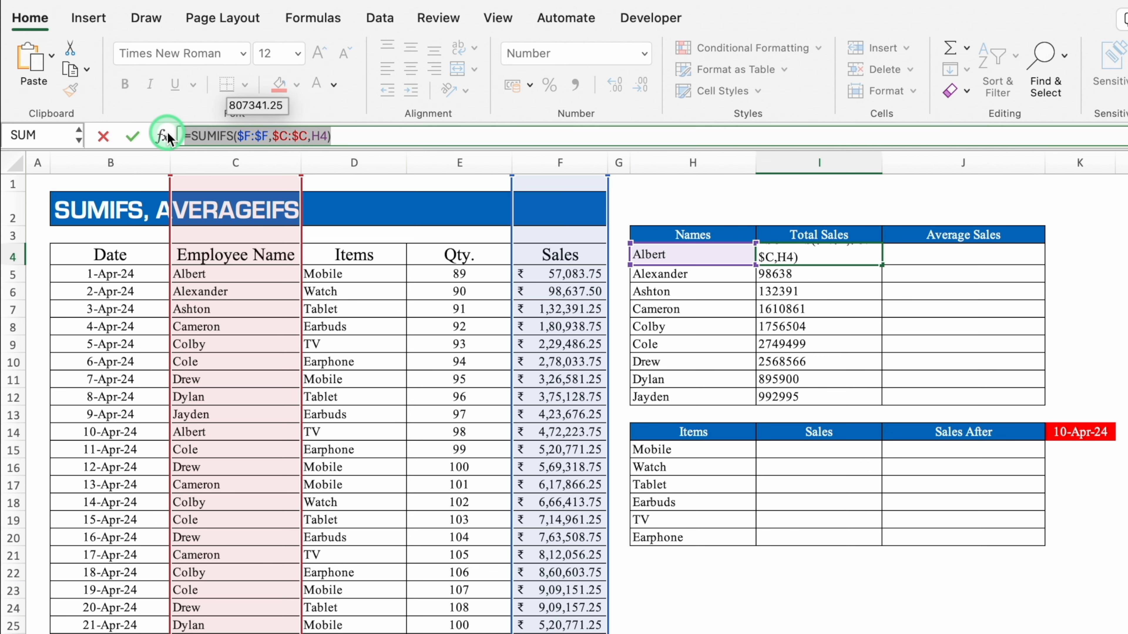
{"action": "key", "text": "Escape"}
{"action": "left_click", "coordinate": [927, 254]}
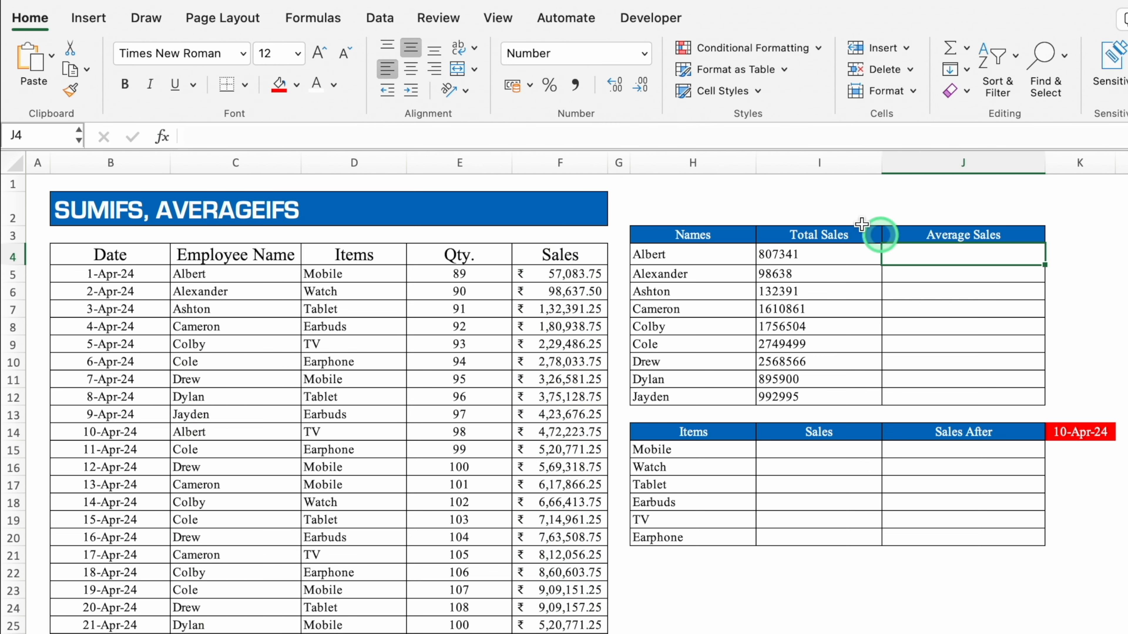
{"action": "left_click", "coordinate": [599, 131]}
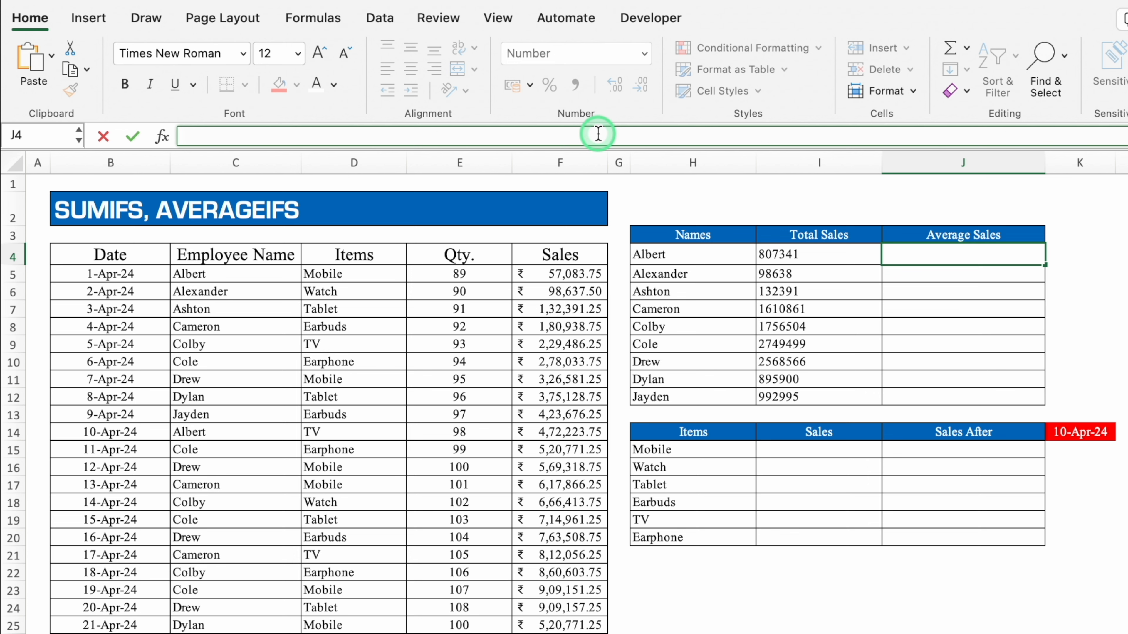
{"action": "key", "text": "super+v"}
{"action": "key", "text": "Return"}
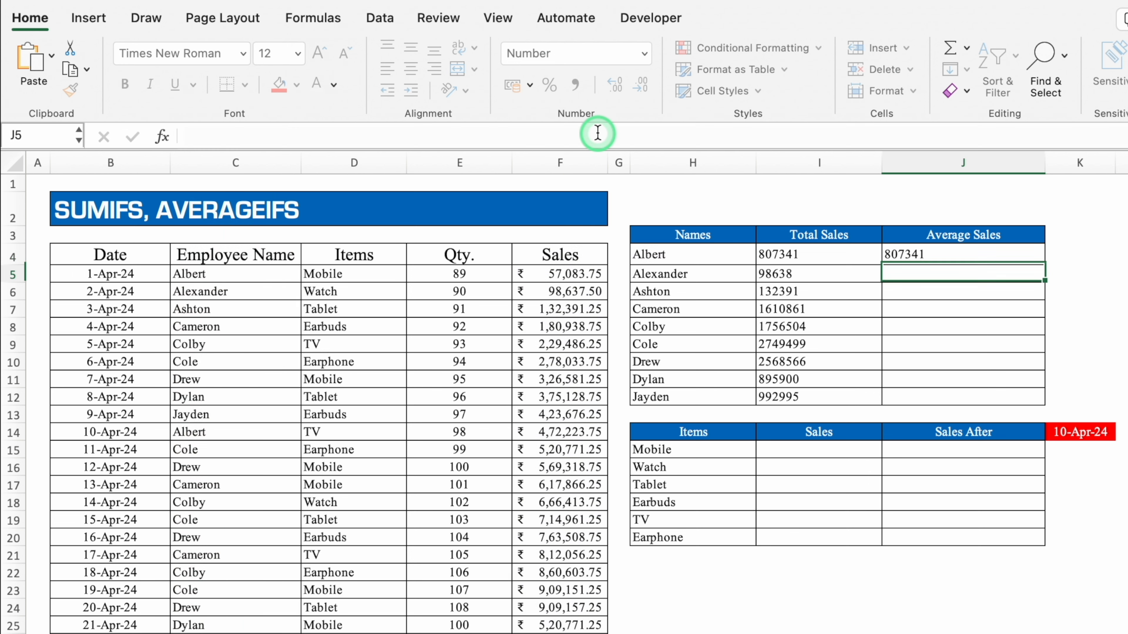
{"action": "left_click", "coordinate": [944, 254]}
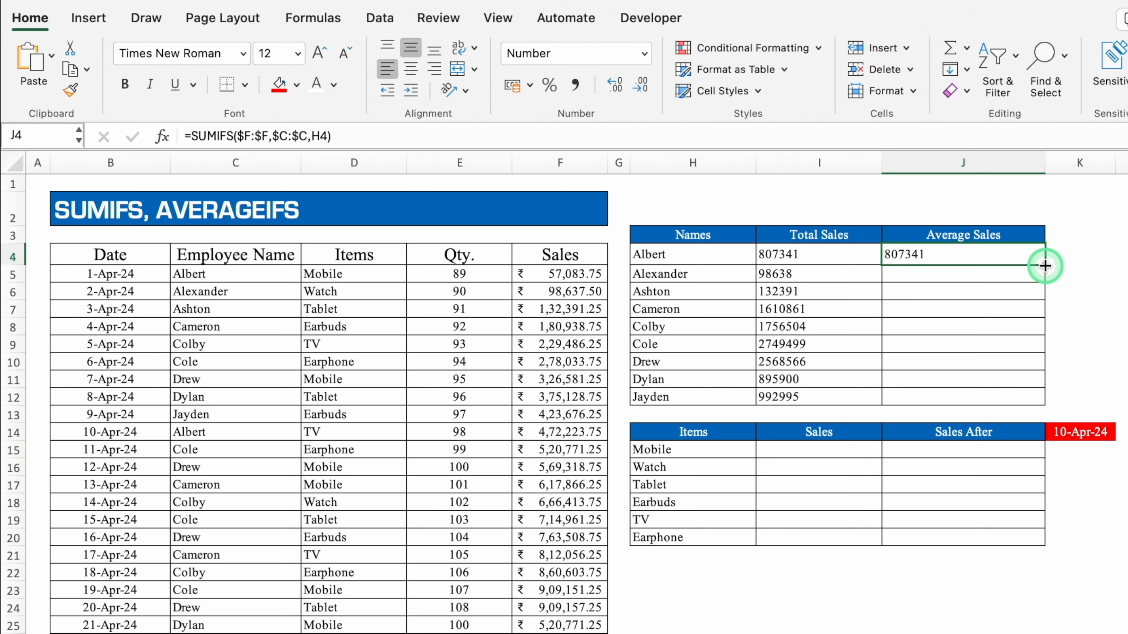
- Change the function in Average Sales cell J4 so the formula is =AVERAGEIFS($F:$F,$C:$C,H4)
{"action": "double_click", "coordinate": [233, 139]}
{"action": "key", "text": "BackSpace"}
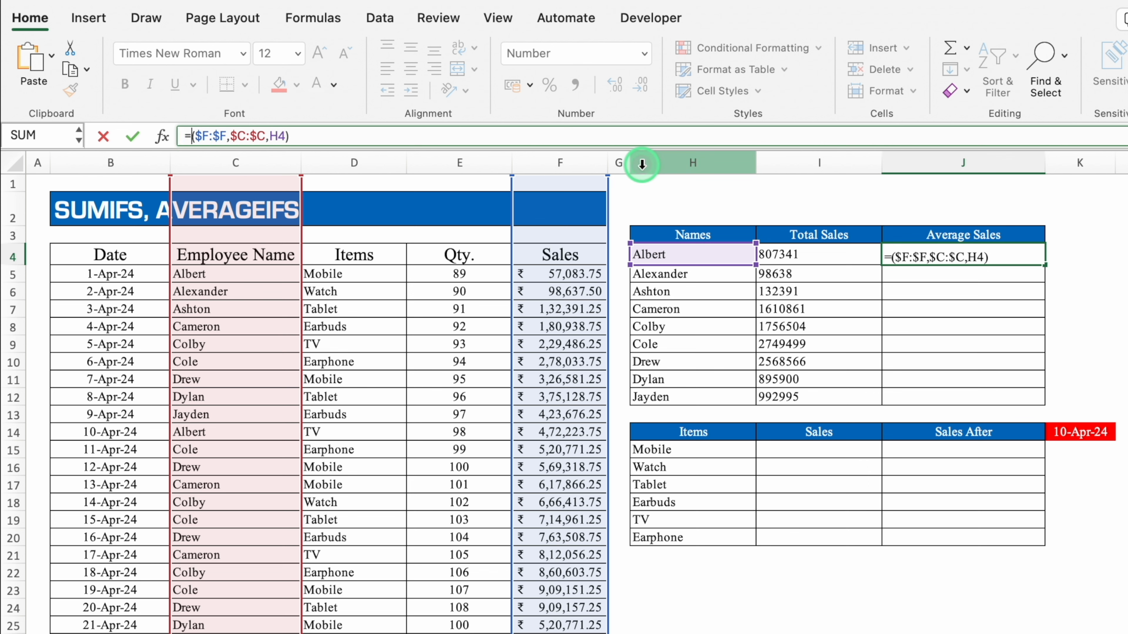
{"action": "type", "text": "Averageifs"}
{"action": "left_click", "coordinate": [265, 175]}
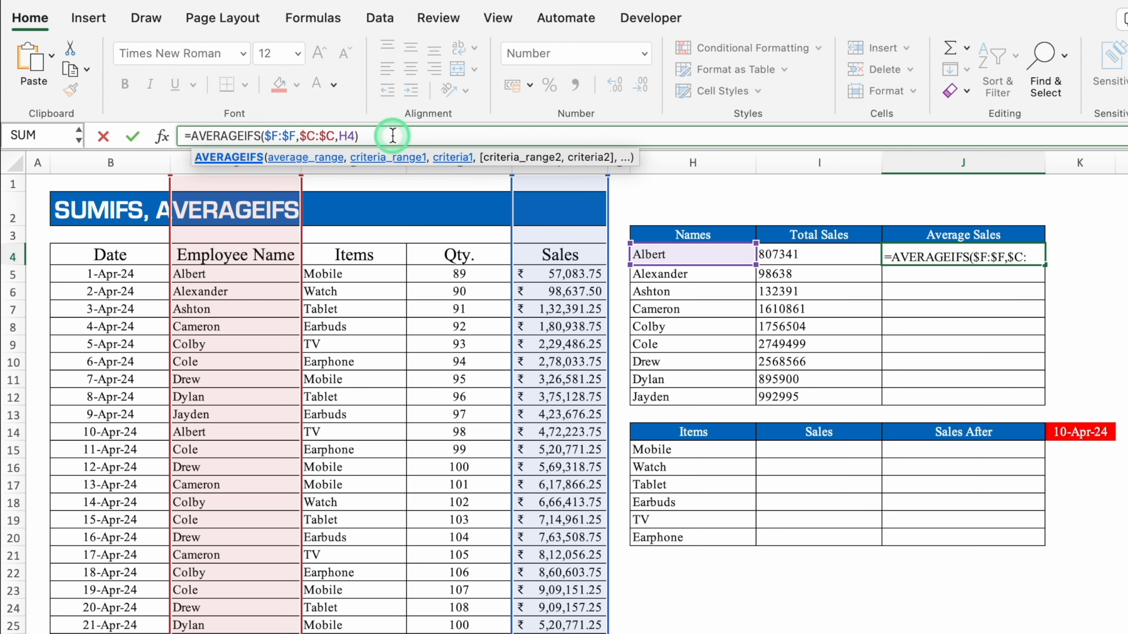
{"action": "left_click", "coordinate": [415, 138]}
{"action": "key", "text": "Return"}
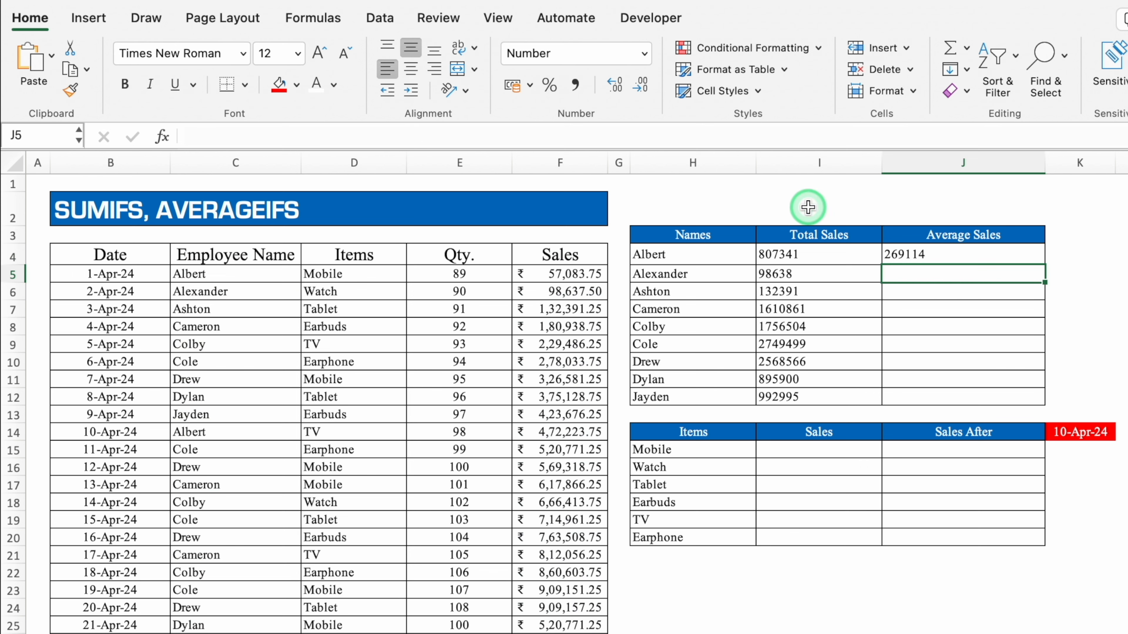
- Fill the AVERAGEIFS formula from J4 down to J12 for the remaining employees
{"action": "left_click", "coordinate": [957, 253]}
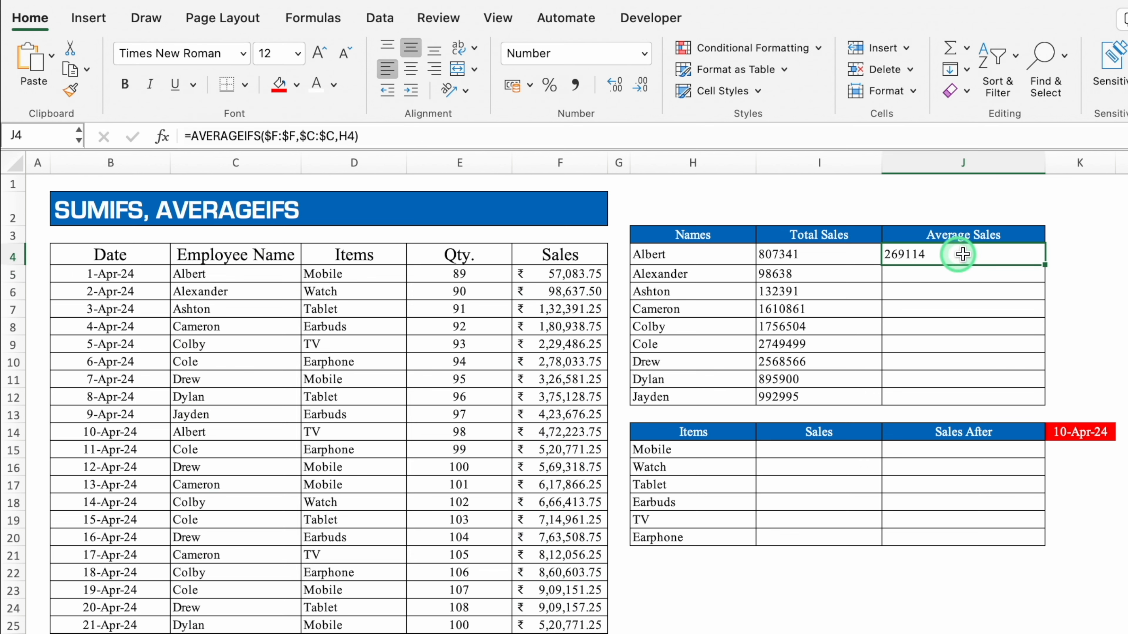
{"action": "double_click", "coordinate": [1044, 265]}
{"action": "left_click", "coordinate": [964, 449]}
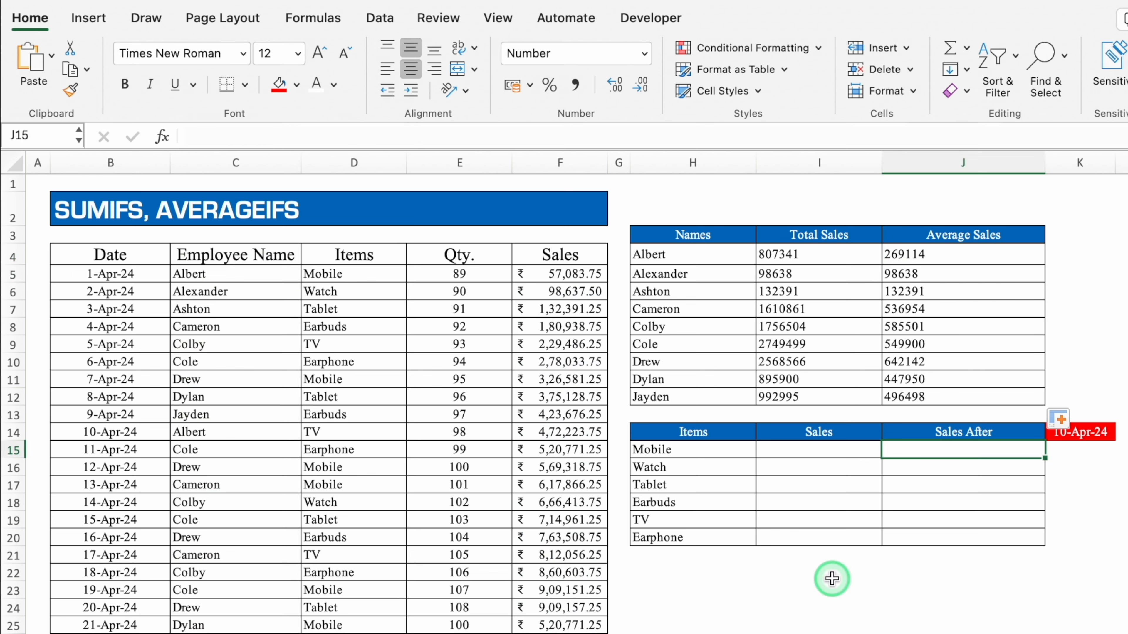
- Begin a SUMIFS formula in cell I15, the Sales cell for Mobile, with the absolute Sales column $F:$F as sum range
{"action": "left_click", "coordinate": [812, 455]}
{"action": "left_click", "coordinate": [943, 451]}
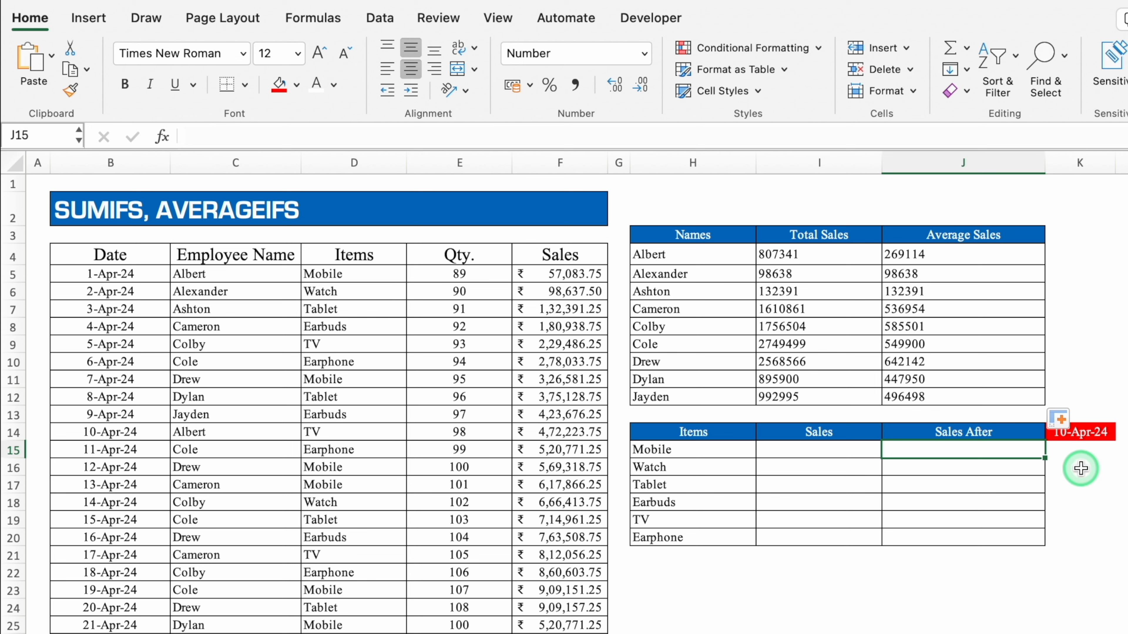
{"action": "left_click", "coordinate": [813, 454]}
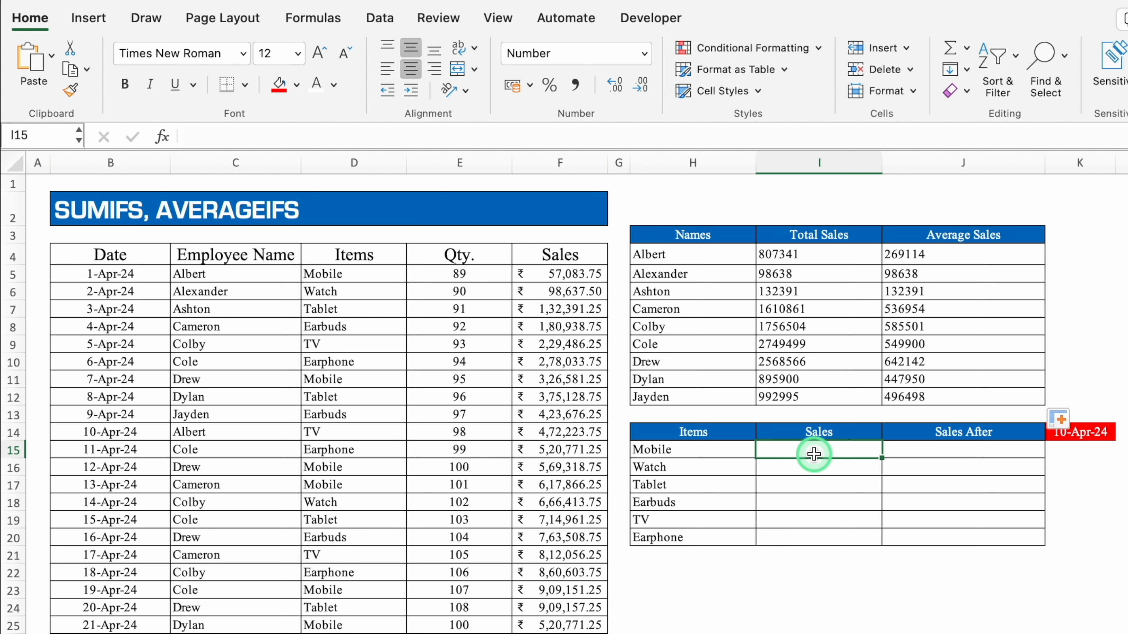
{"action": "type", "text": "=sumifs"}
{"action": "double_click", "coordinate": [806, 489]}
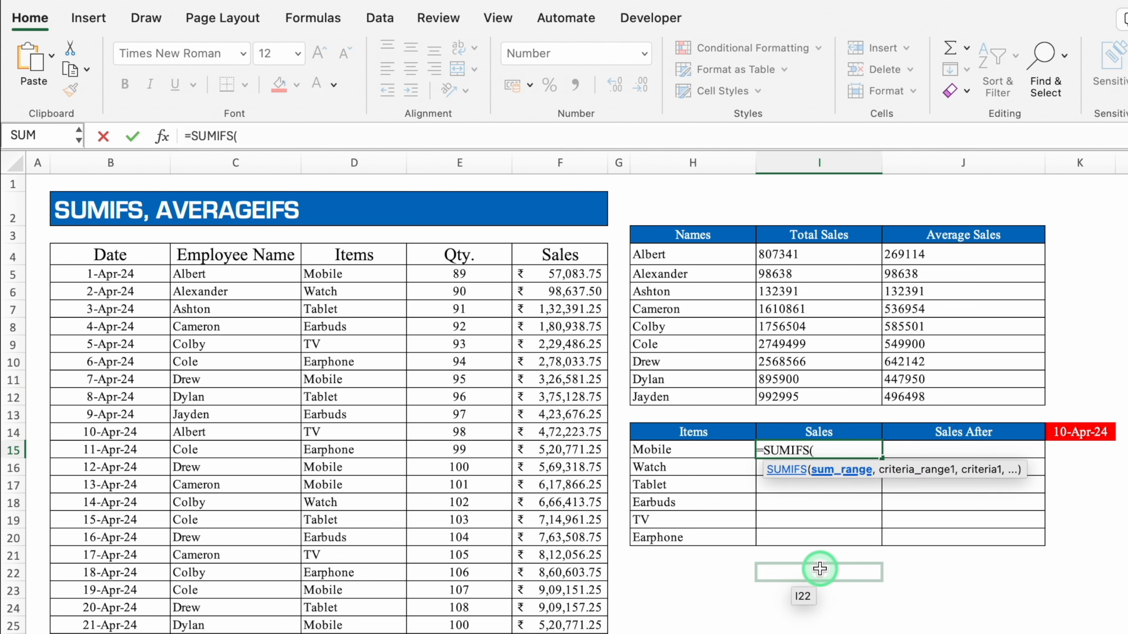
{"action": "left_click", "coordinate": [564, 162]}
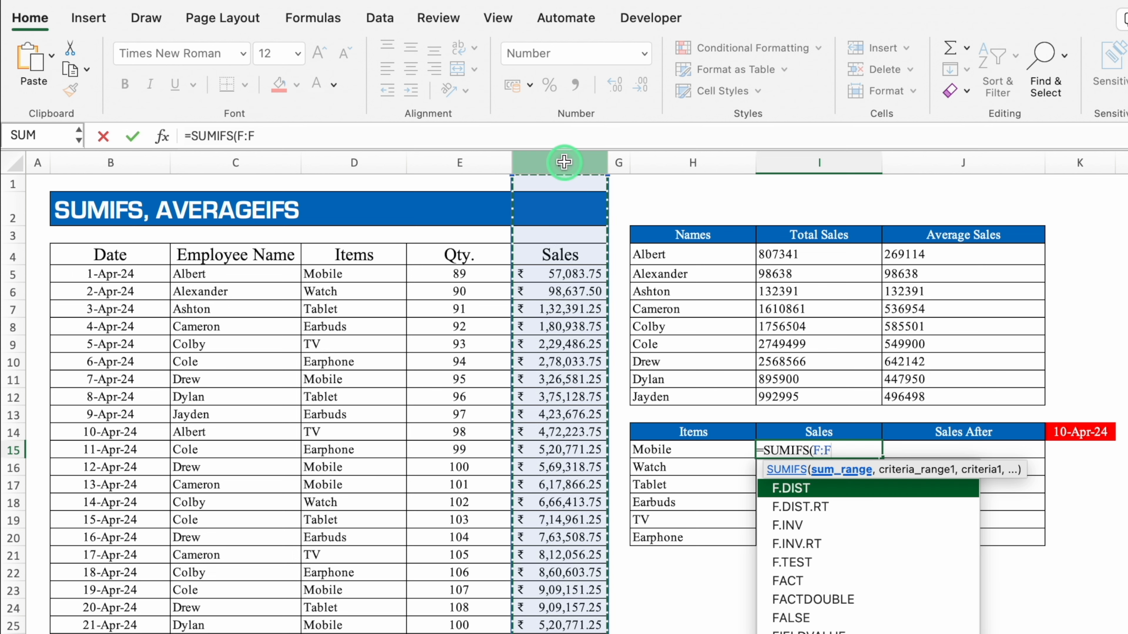
{"action": "key", "text": "F4"}
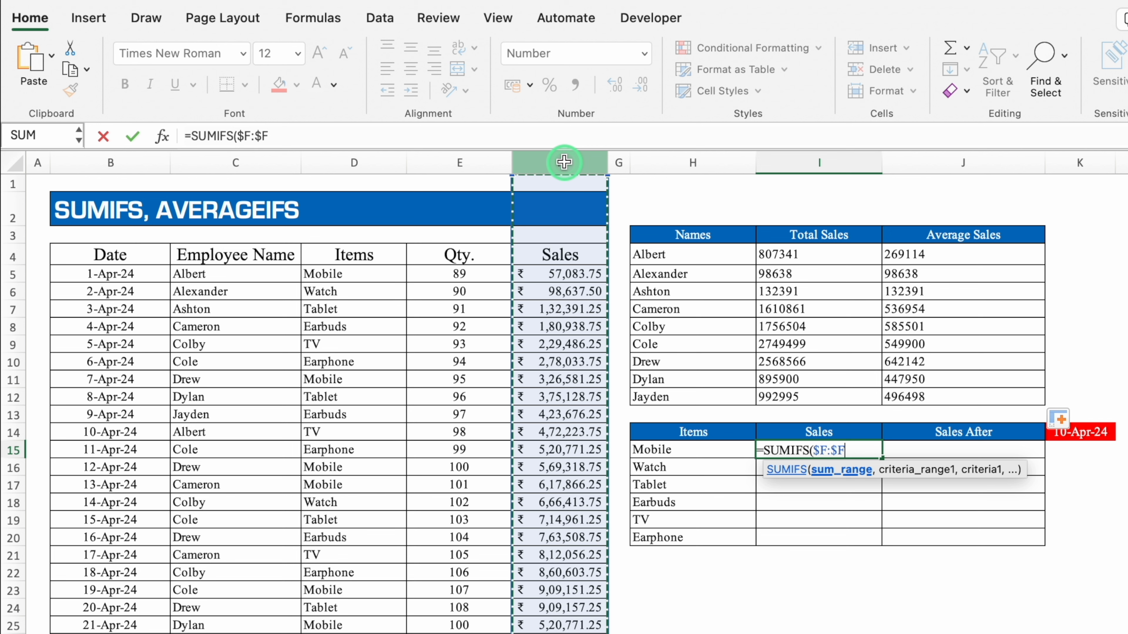
{"action": "type", "text": ","}
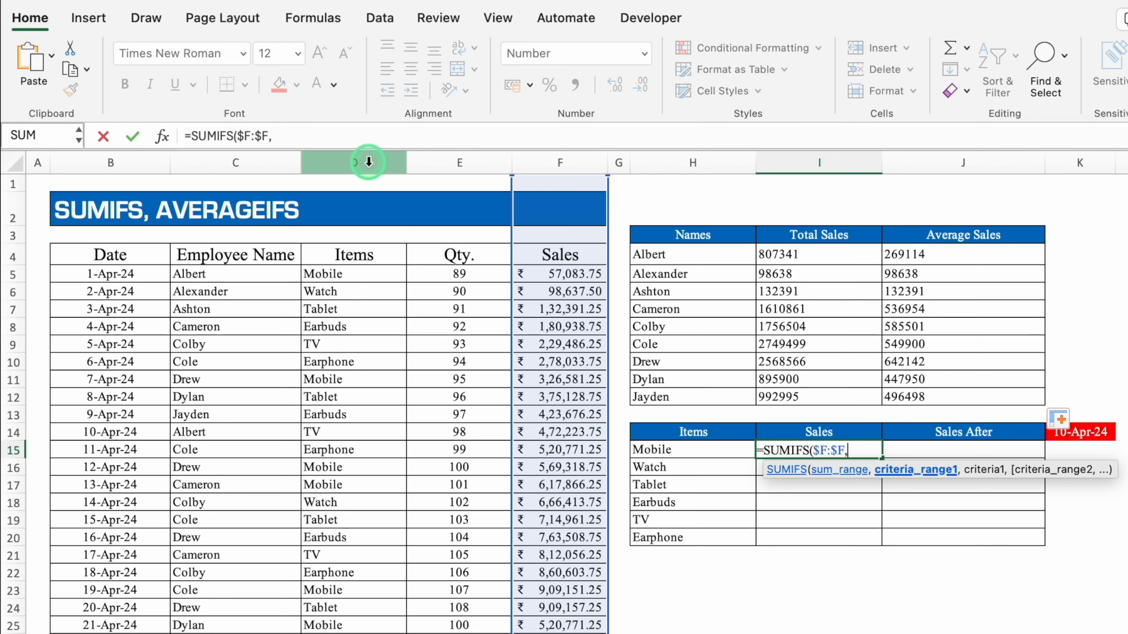
- Complete the I15 formula as =SUMIFS($F:$F,$D:$D,H15) and fill it down to I20
{"action": "left_click", "coordinate": [368, 162]}
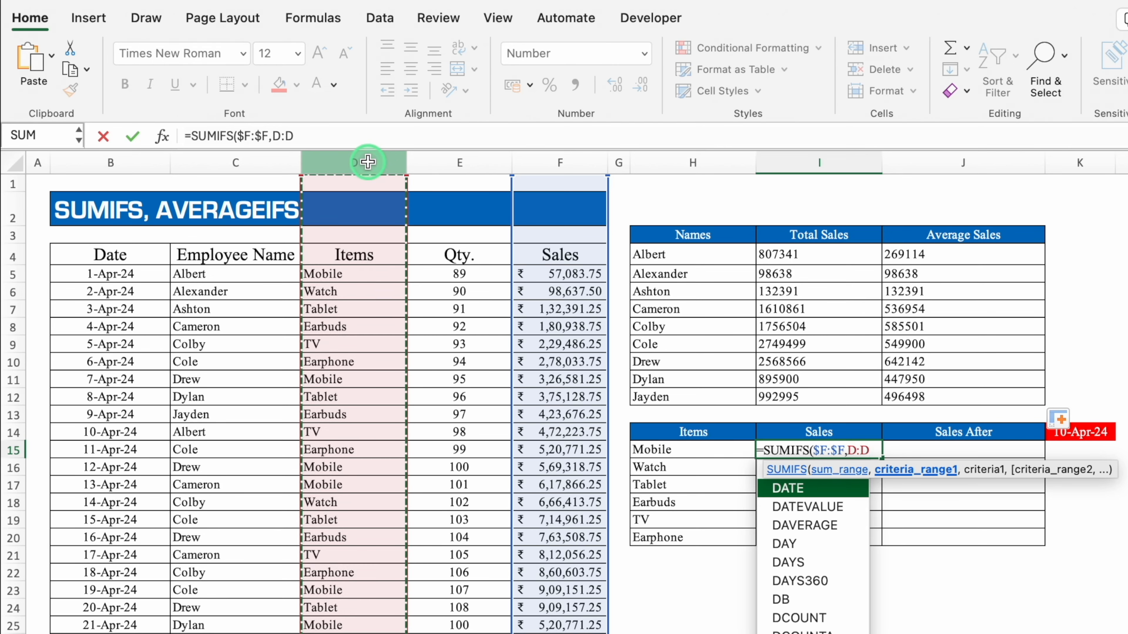
{"action": "key", "text": "F4"}
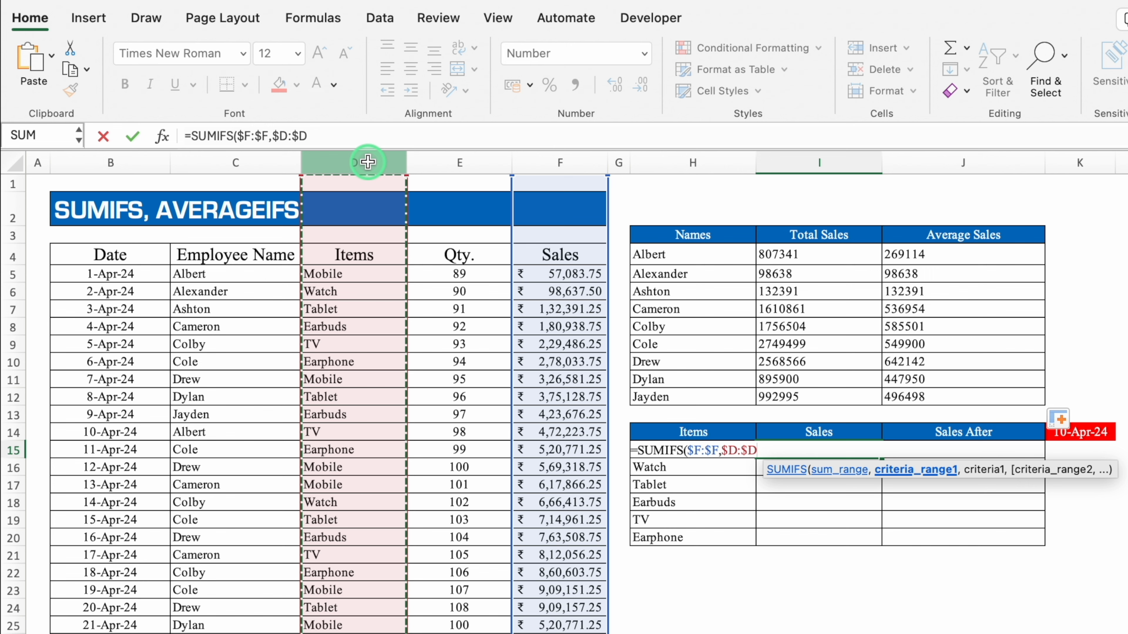
{"action": "type", "text": ","}
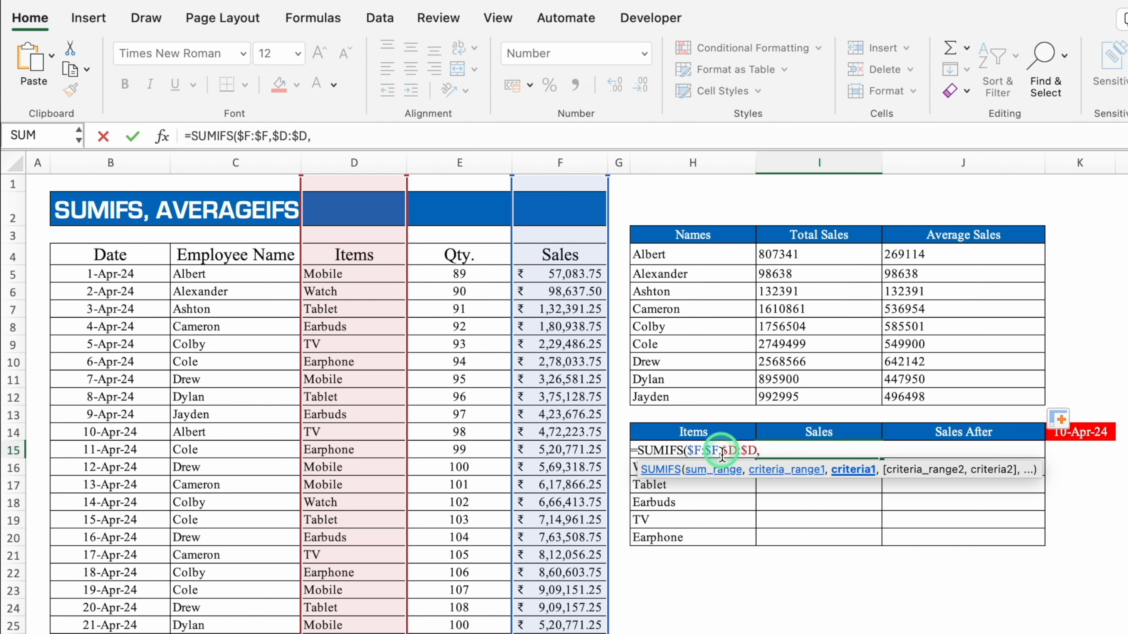
{"action": "left_click", "coordinate": [707, 434]}
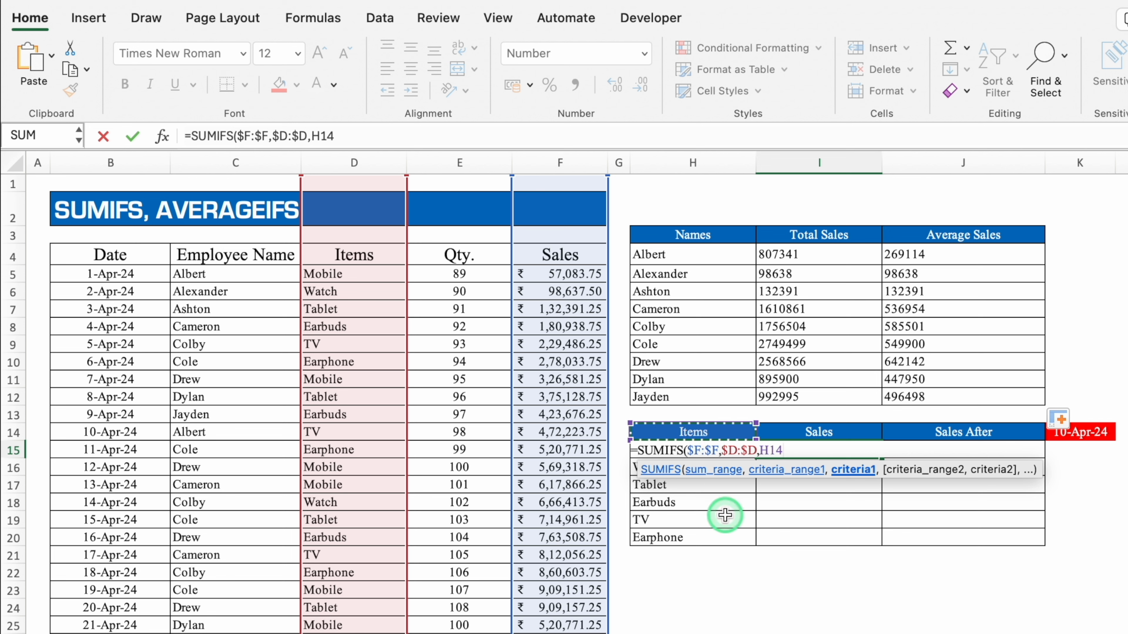
{"action": "key", "text": "Down"}
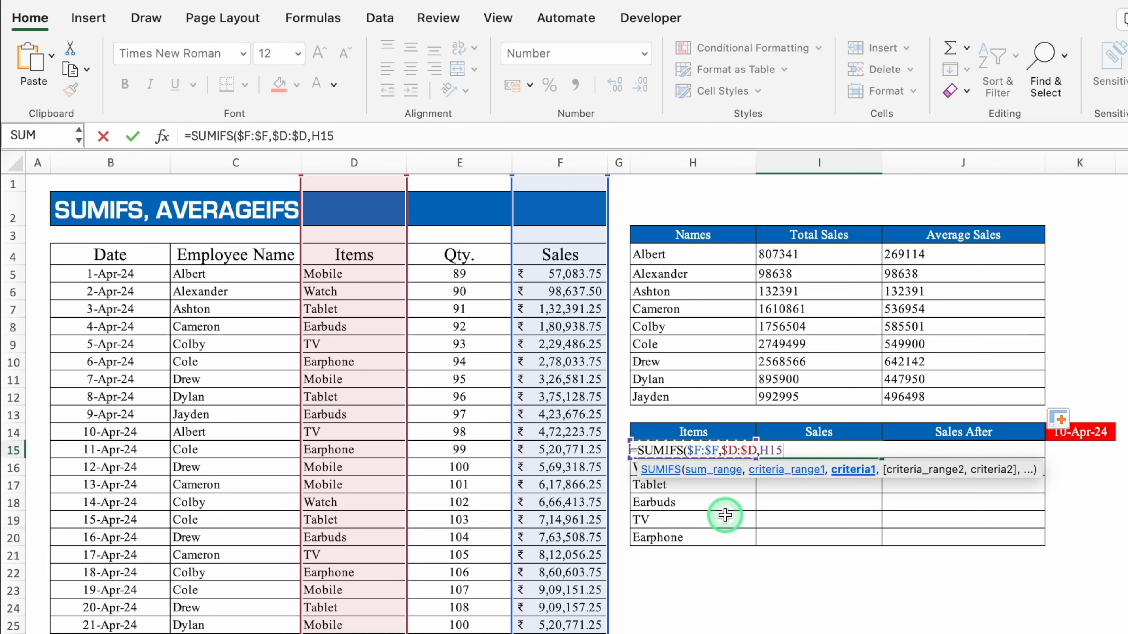
{"action": "type", "text": ")"}
{"action": "key", "text": "Return"}
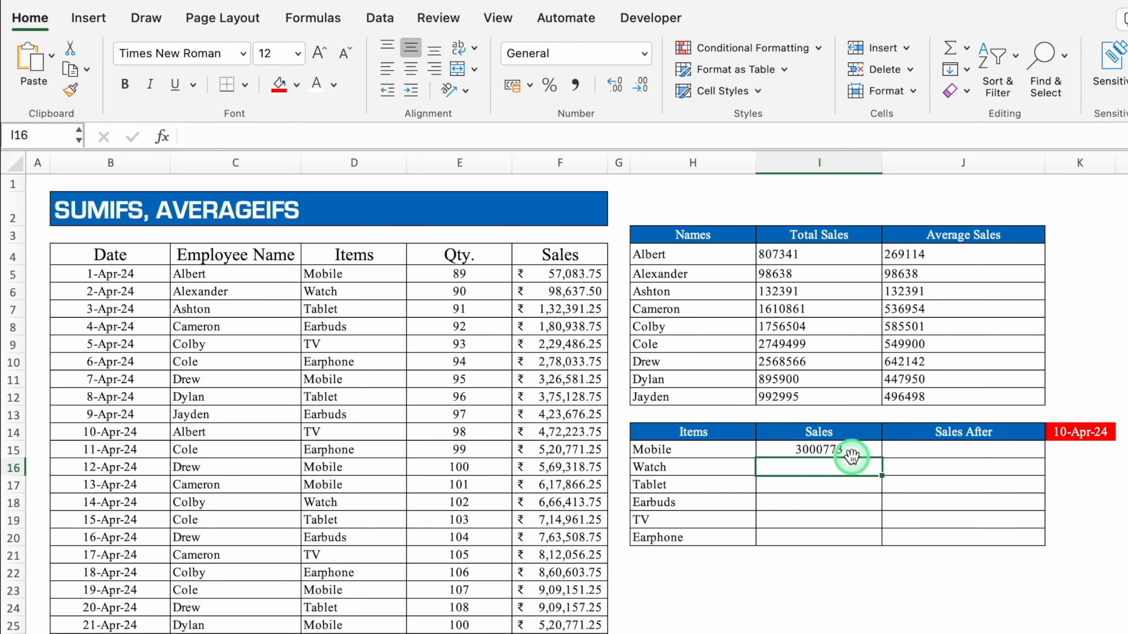
{"action": "left_click", "coordinate": [819, 450]}
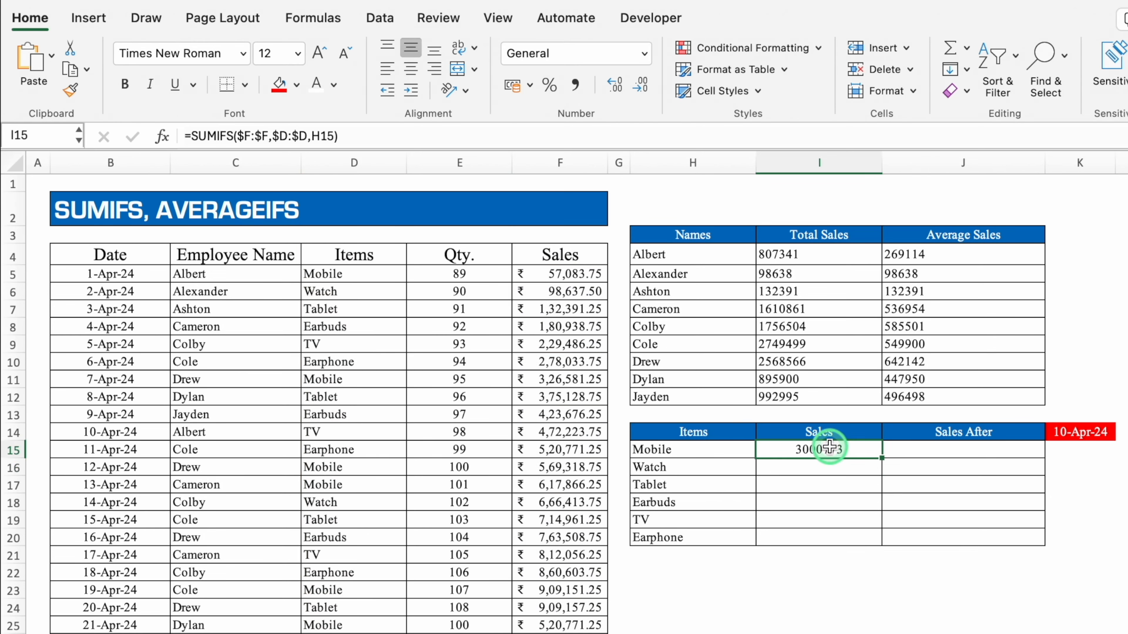
{"action": "double_click", "coordinate": [881, 457]}
- Begin a SUMIFS formula in Sales After cell J15 with the absolute Sales column $F:$F as sum range
{"action": "key", "text": "Right"}
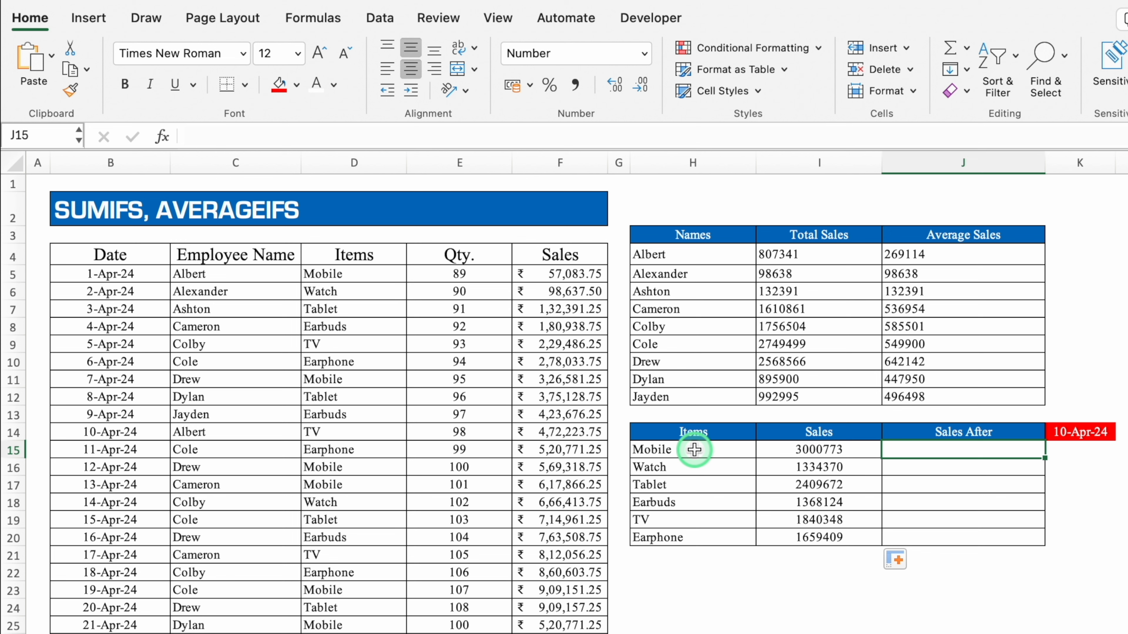
{"action": "type", "text": "="}
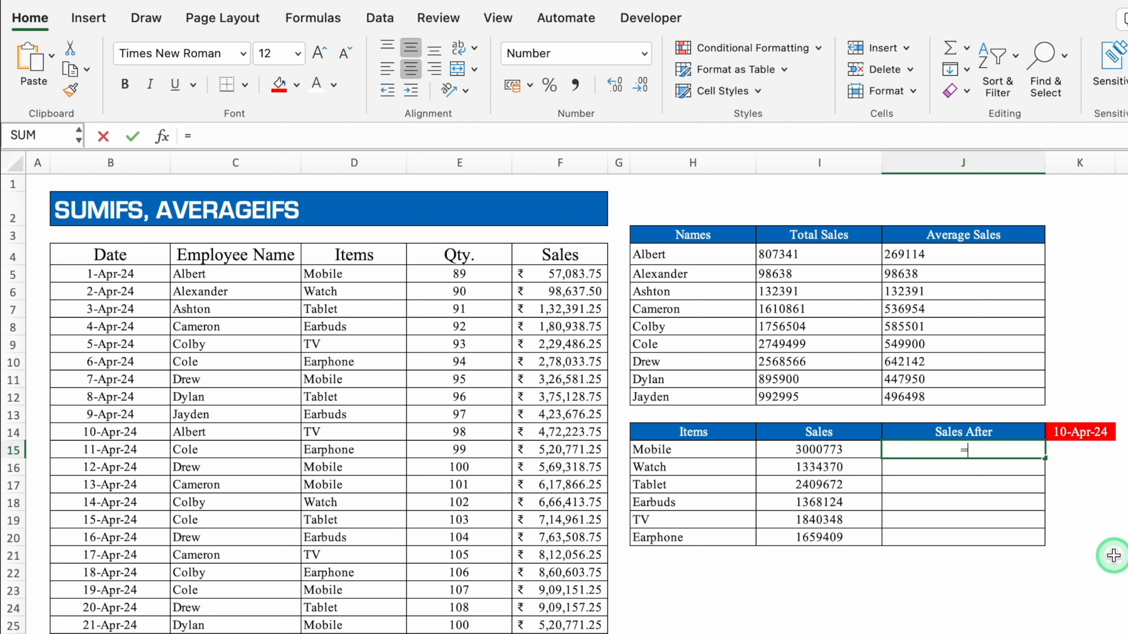
{"action": "type", "text": "sumi"}
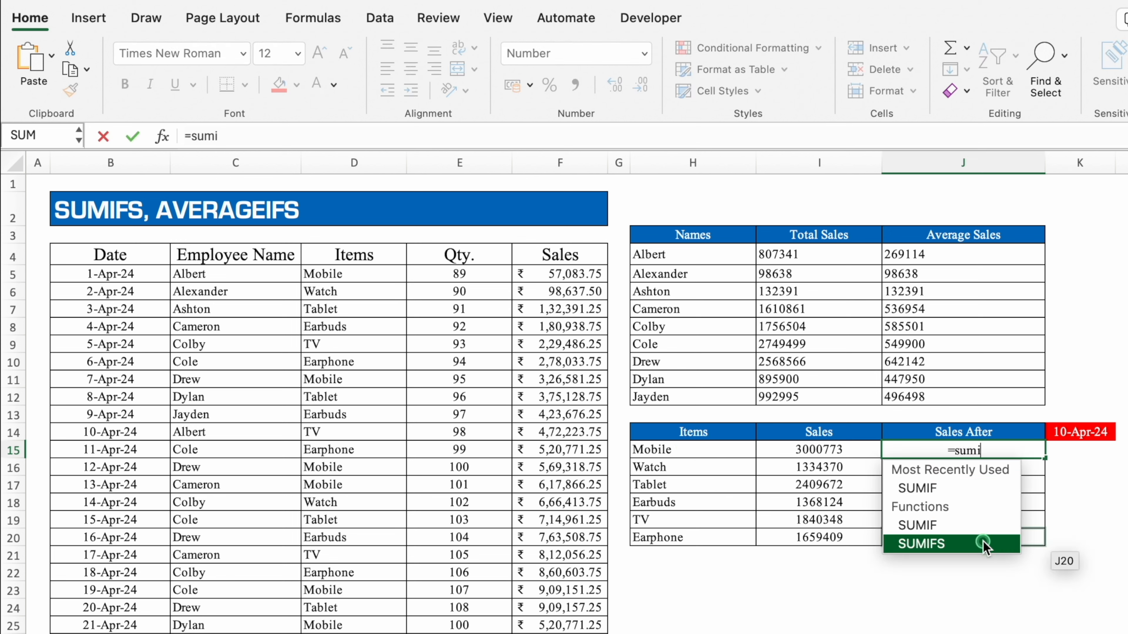
{"action": "double_click", "coordinate": [983, 540]}
{"action": "left_click", "coordinate": [562, 167]}
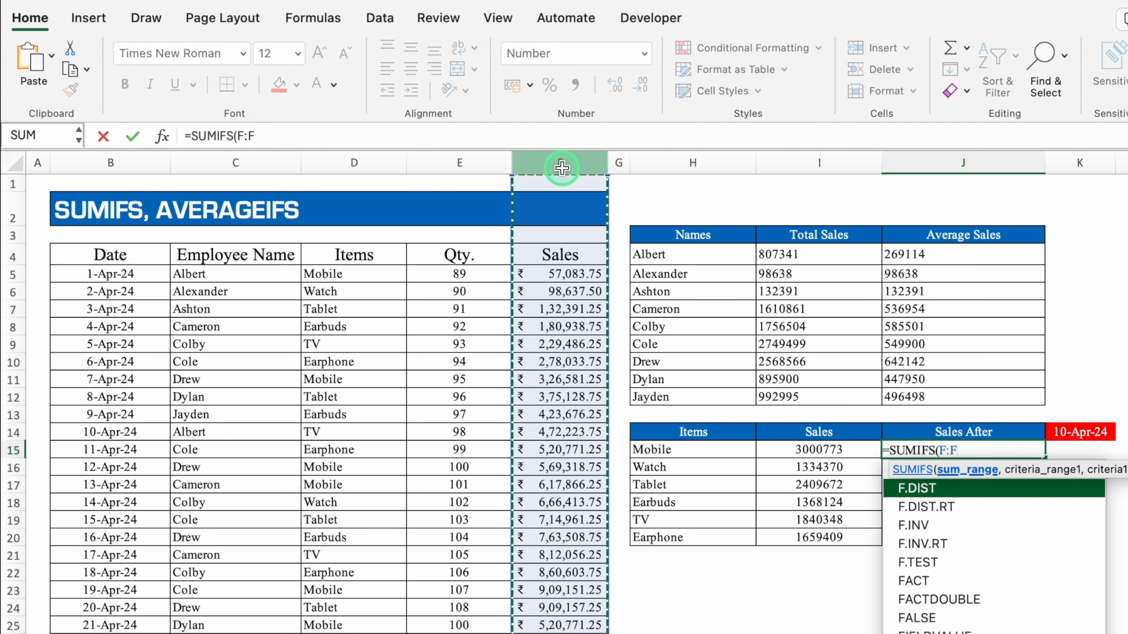
{"action": "key", "text": "F4"}
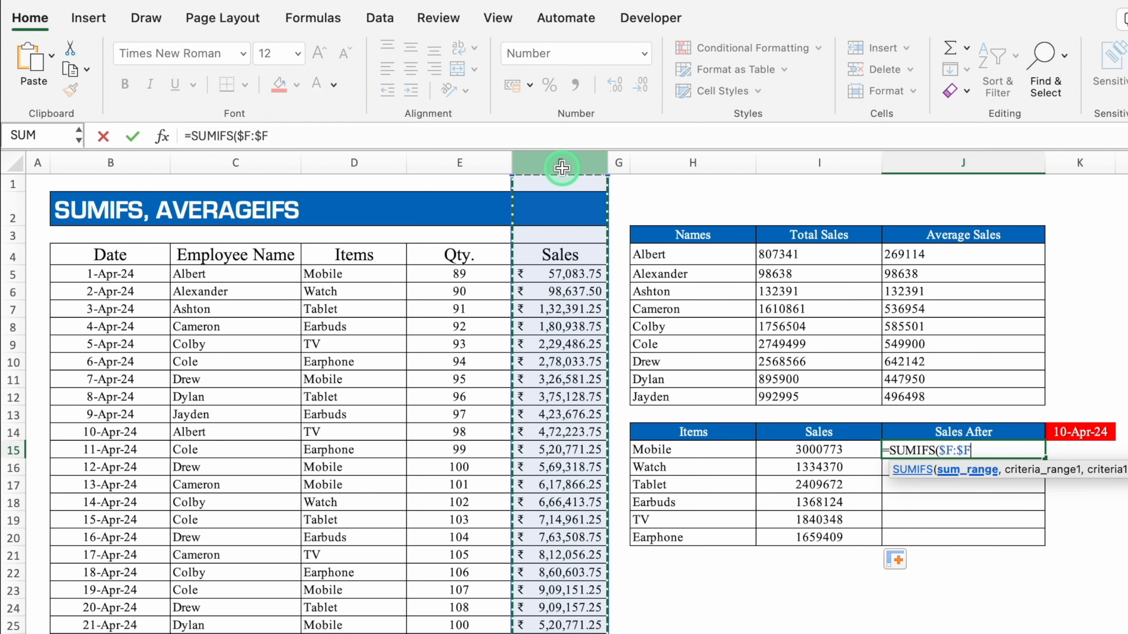
{"action": "type", "text": ","}
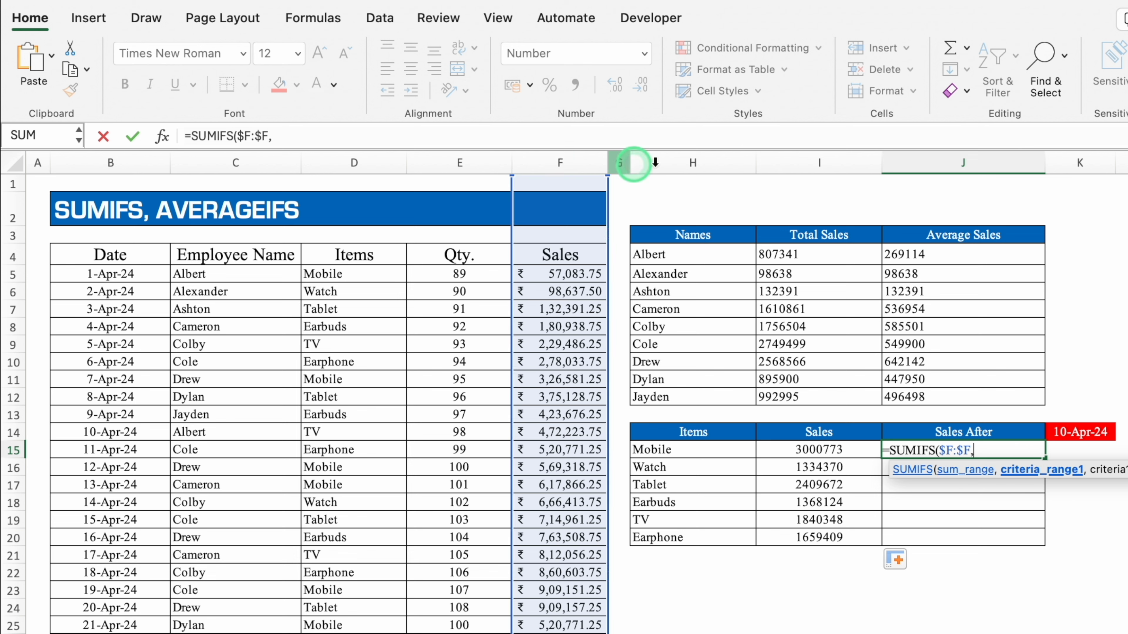
- Add the item condition to the J15 formula, with $D:$D as first criteria range and H15 as its criterion
{"action": "left_click", "coordinate": [353, 162]}
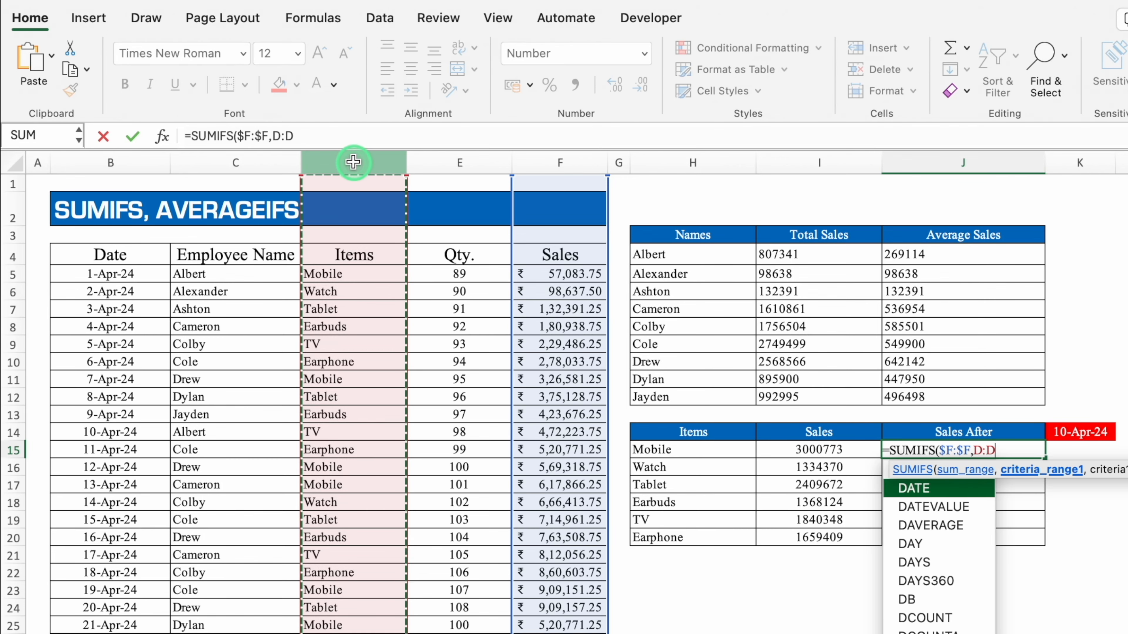
{"action": "key", "text": "F4"}
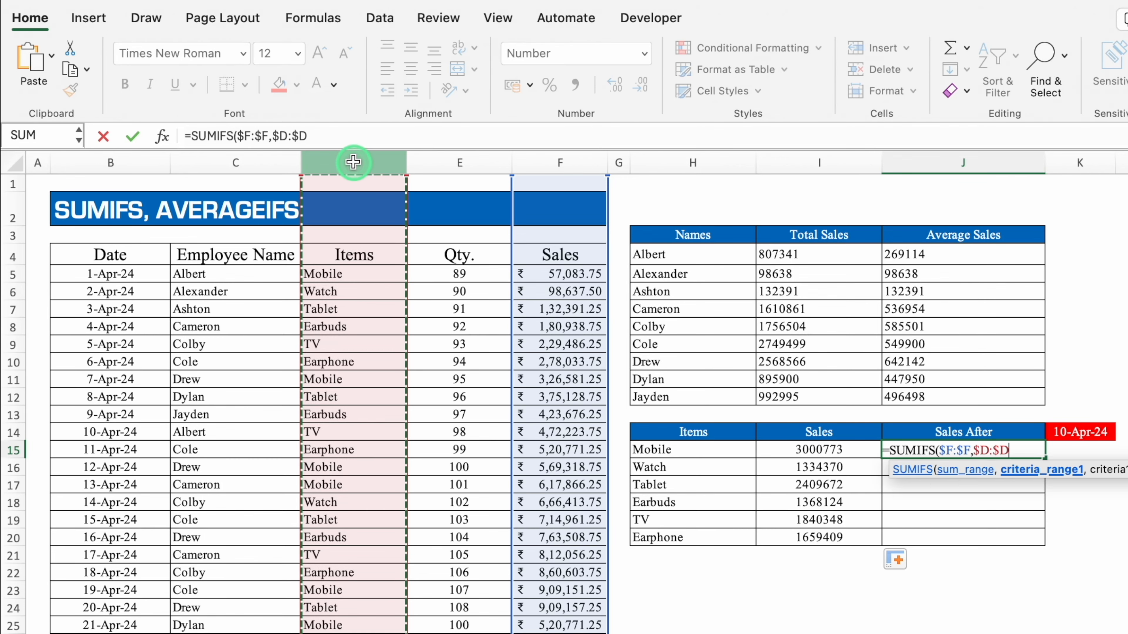
{"action": "type", "text": ","}
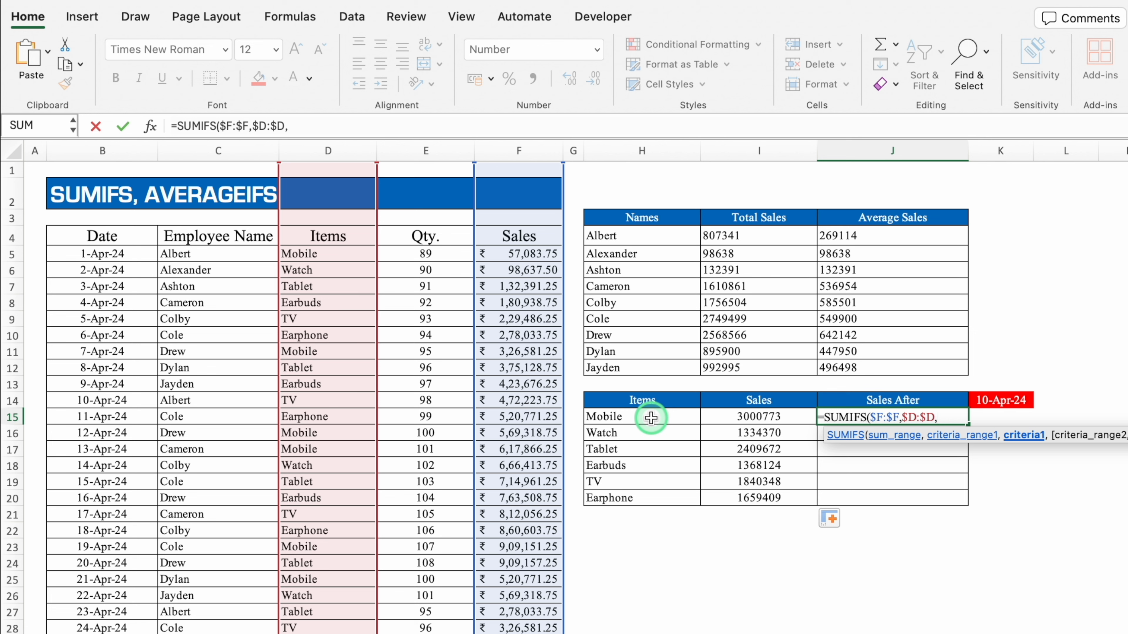
{"action": "left_click", "coordinate": [666, 421]}
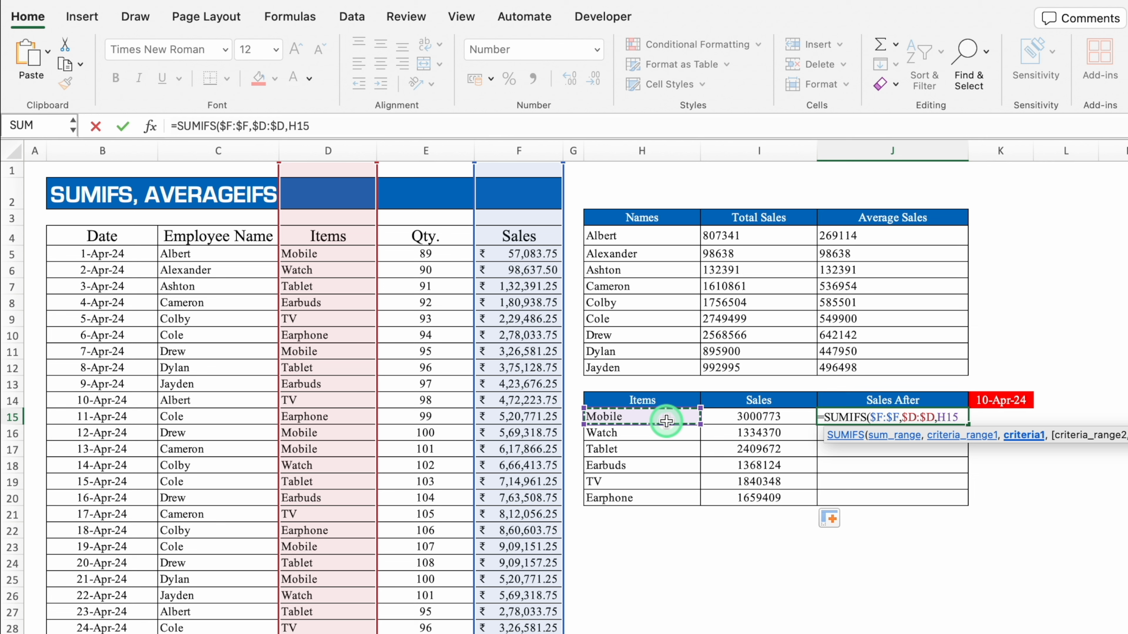
{"action": "type", "text": ","}
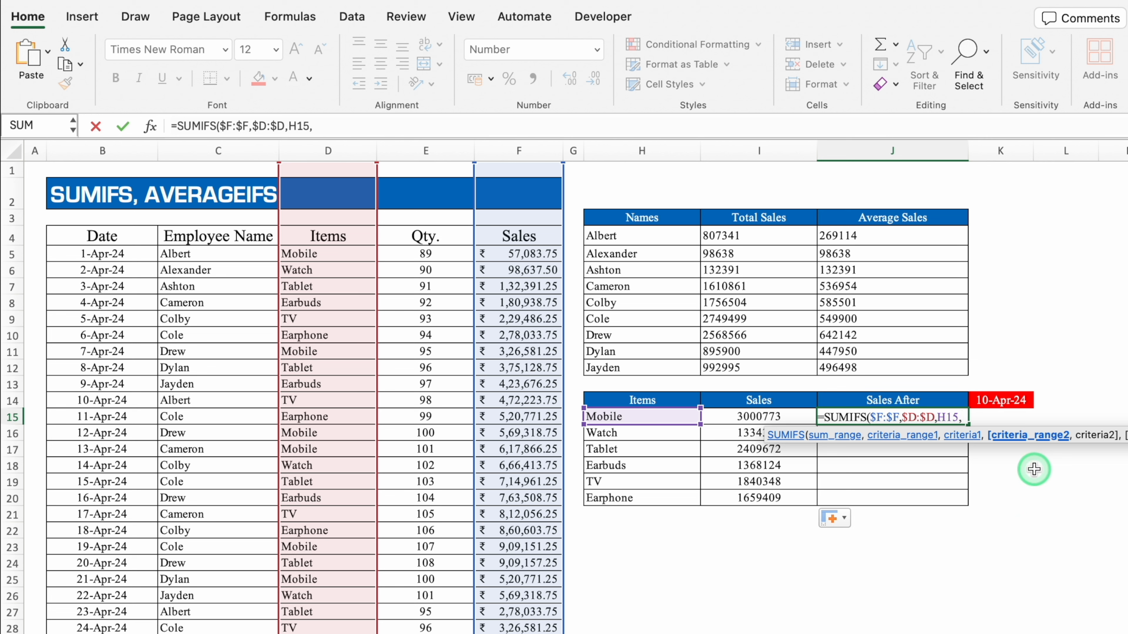
- Complete the J15 formula with the date condition: criteria range $B:$B and criterion ">="& joined to an absolute reference to K14
{"action": "left_click", "coordinate": [103, 154]}
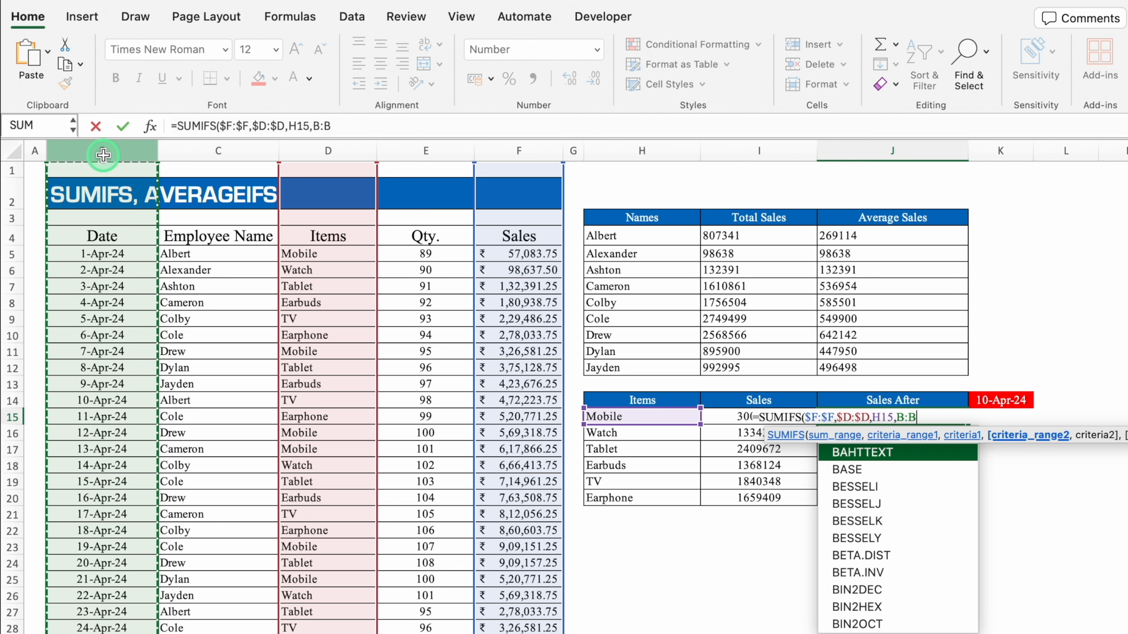
{"action": "key", "text": "F4"}
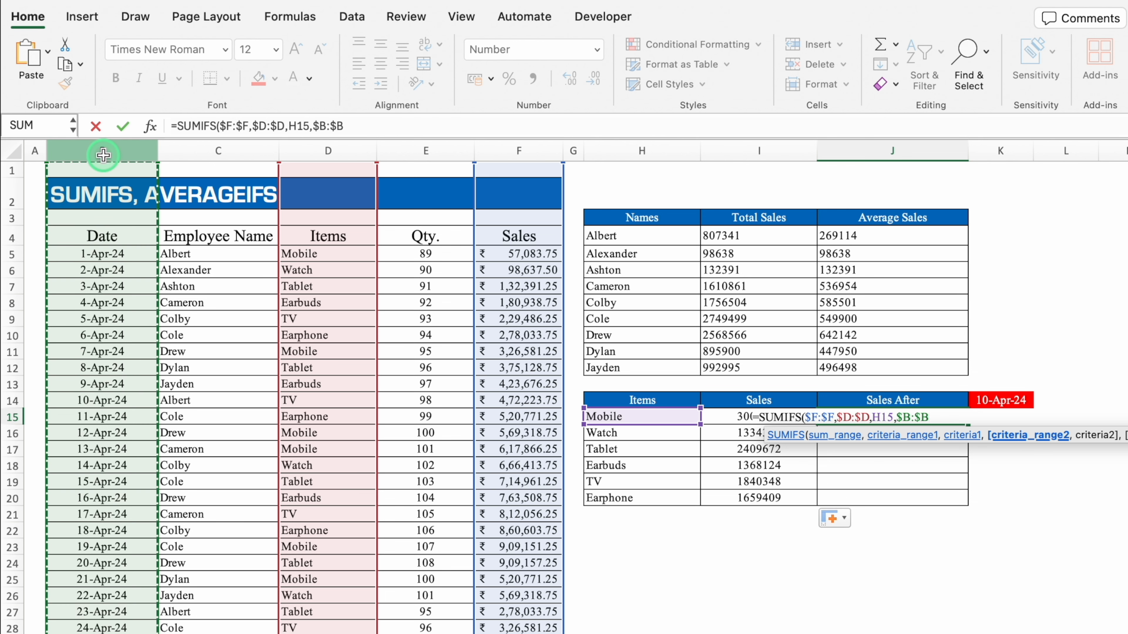
{"action": "type", "text": ","}
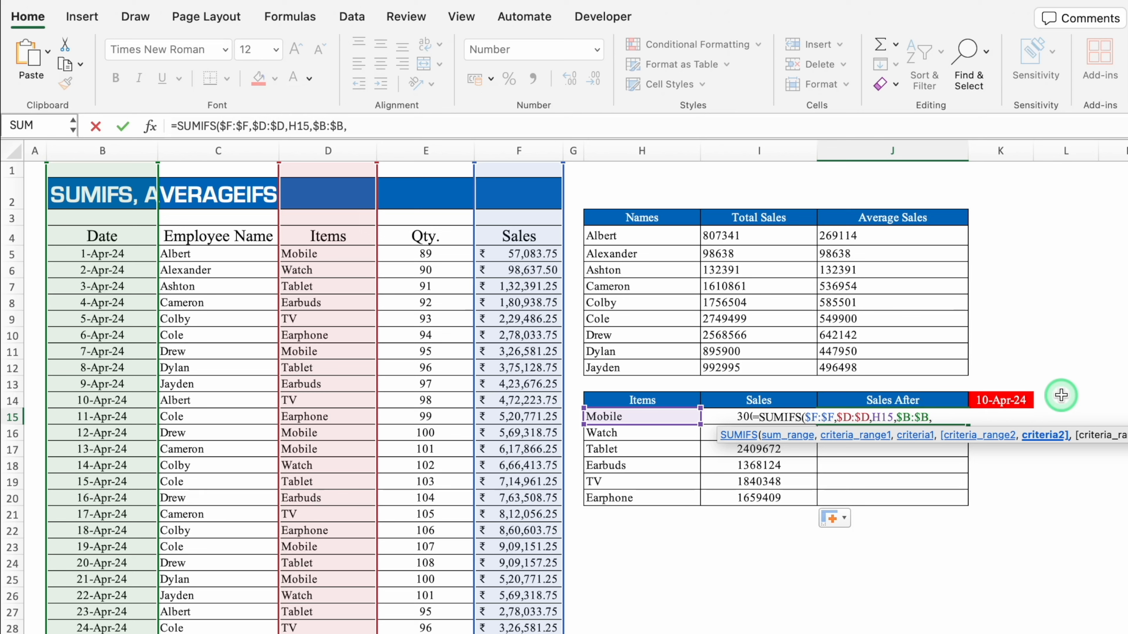
{"action": "type", "text": "\""}
{"action": "type", "text": ">=\"&"}
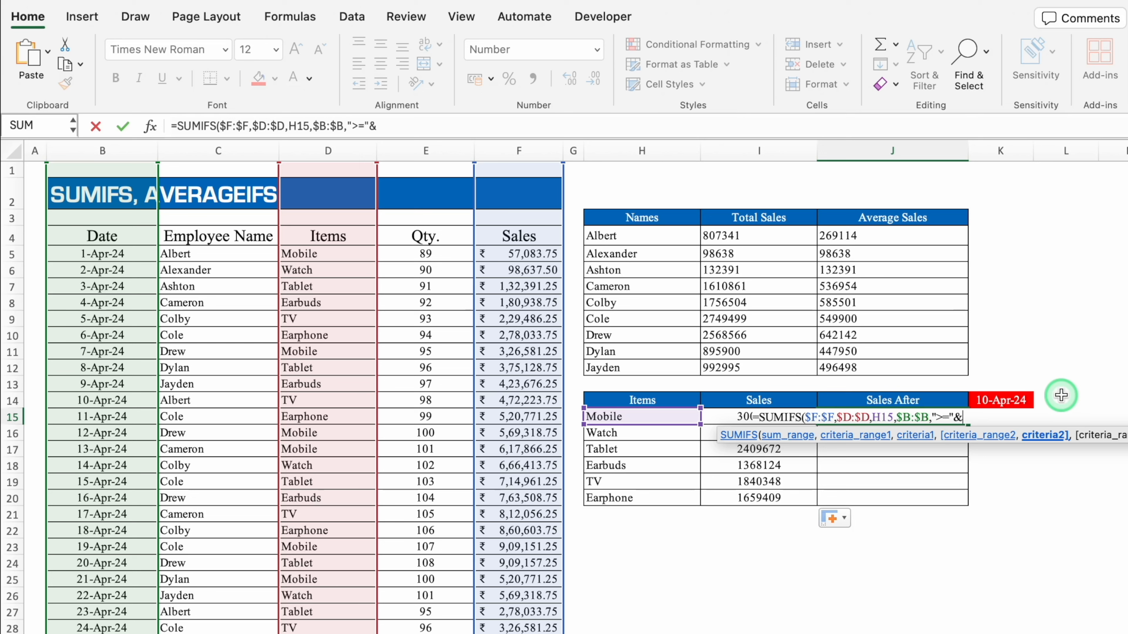
{"action": "left_click", "coordinate": [1017, 401]}
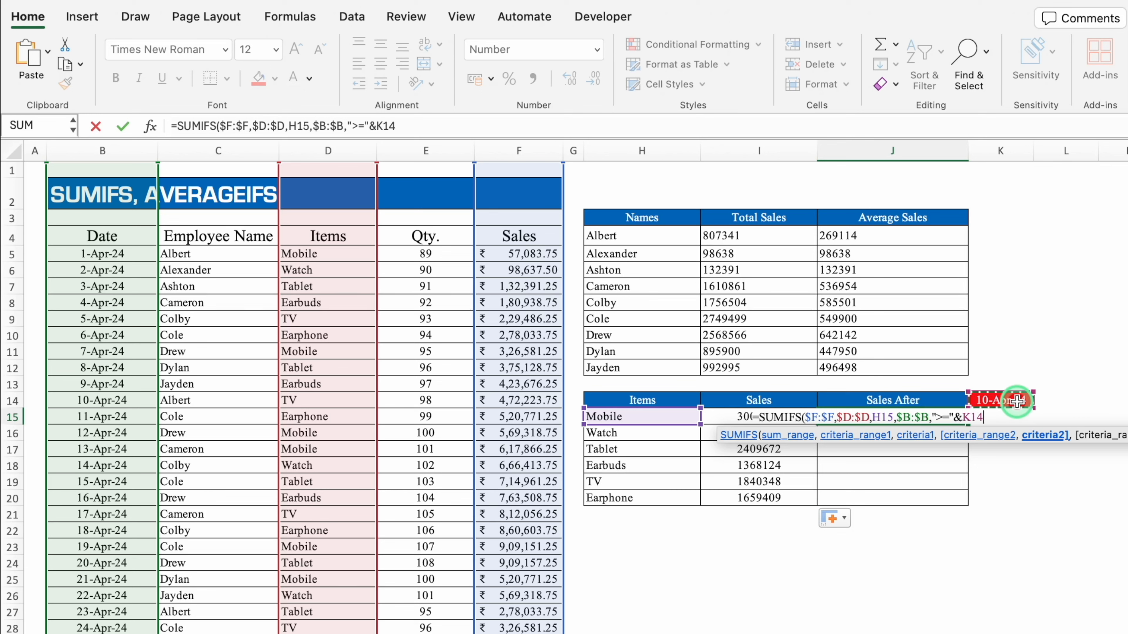
{"action": "key", "text": "F4"}
{"action": "key", "text": "Return"}
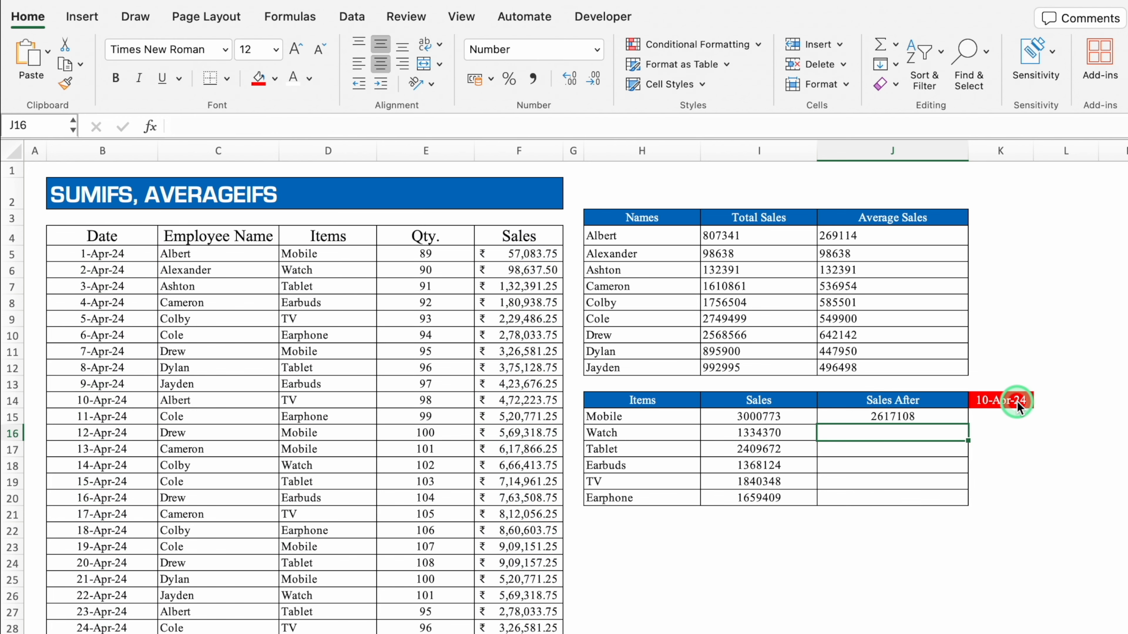
- Fill the Sales After formula in J15 down to J20 for the remaining items
{"action": "left_click", "coordinate": [927, 417]}
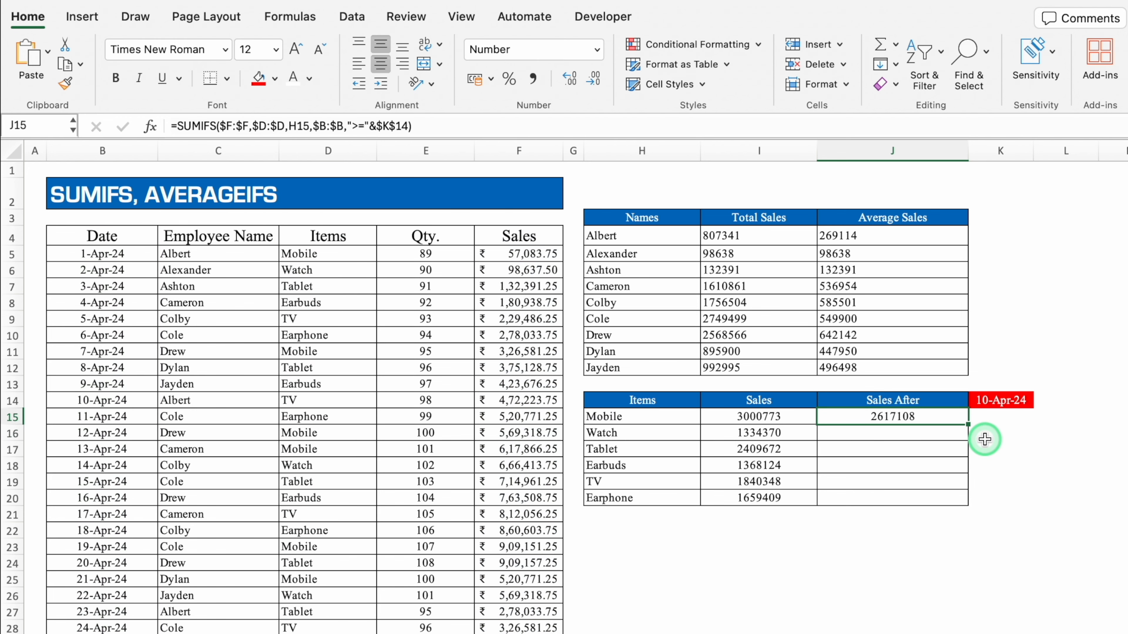
{"action": "left_click_drag", "start_coordinate": [967, 424], "coordinate": [968, 506]}
{"action": "left_click", "coordinate": [948, 551]}
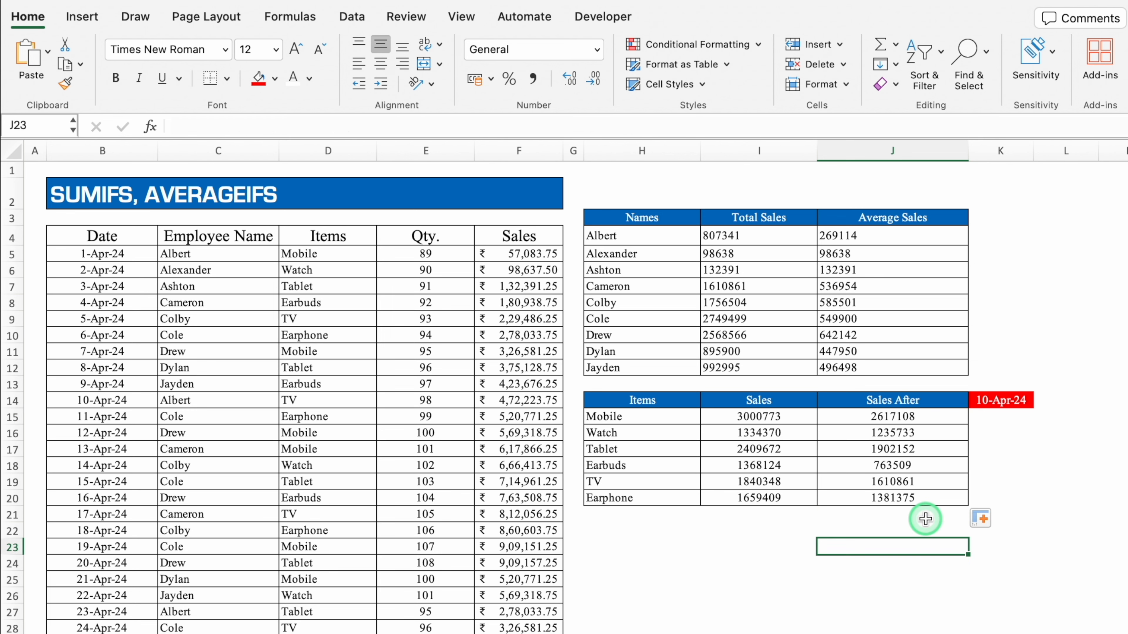
- Test the Sales After totals by clearing the dates in B5:B13 and then B14:B19, and undo both deletions
{"action": "left_click_drag", "start_coordinate": [129, 252], "coordinate": [132, 377]}
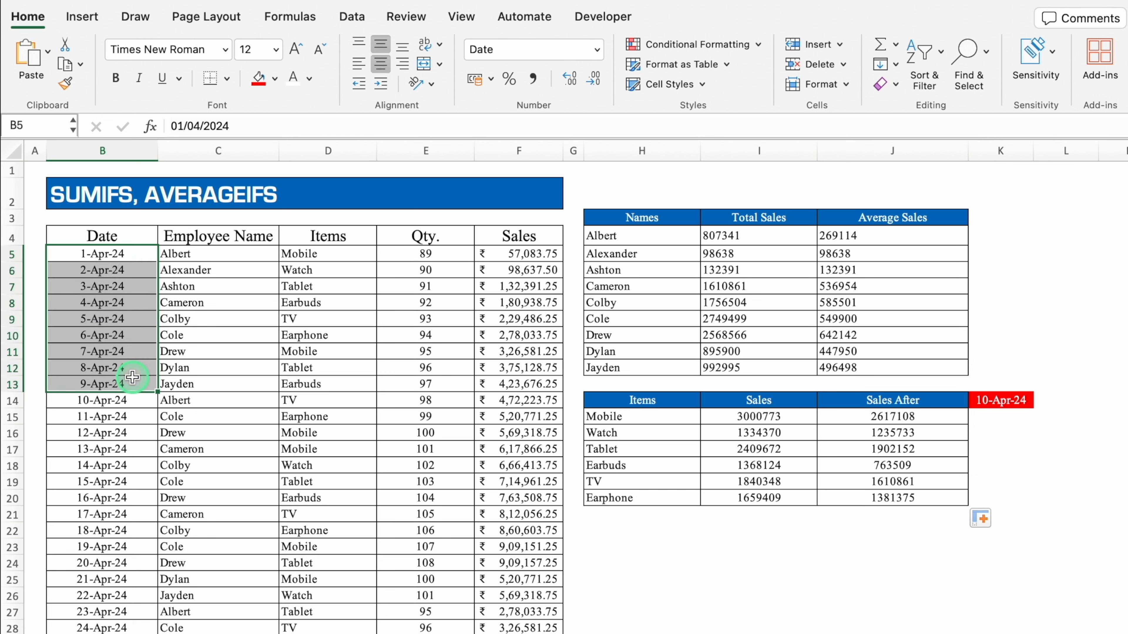
{"action": "key", "text": "Delete"}
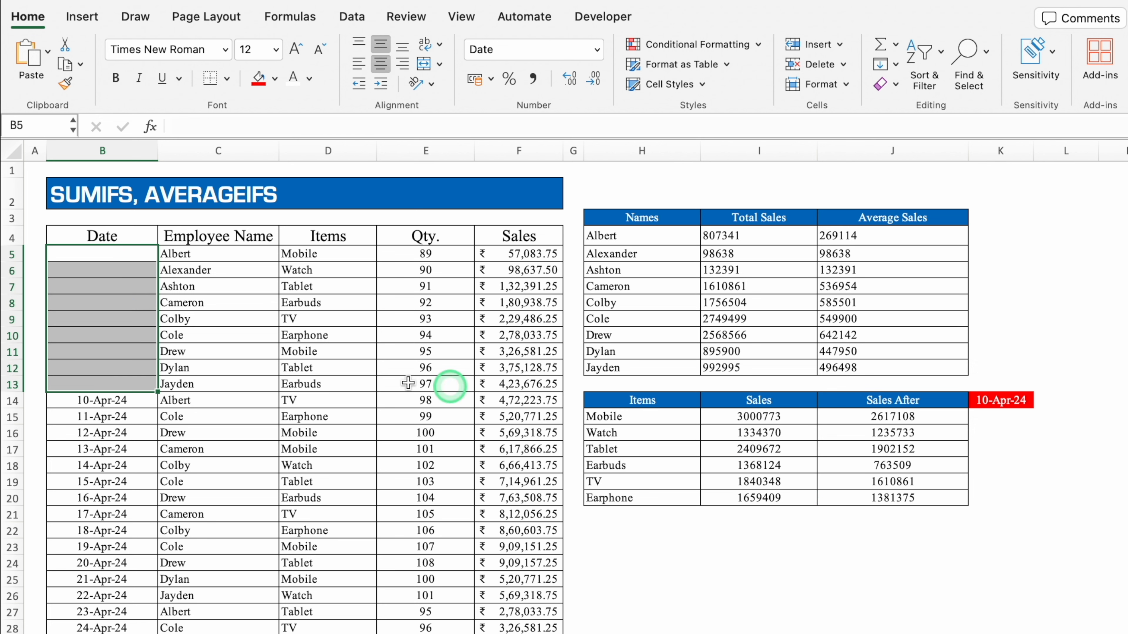
{"action": "left_click_drag", "start_coordinate": [118, 400], "coordinate": [118, 488]}
{"action": "key", "text": "Delete"}
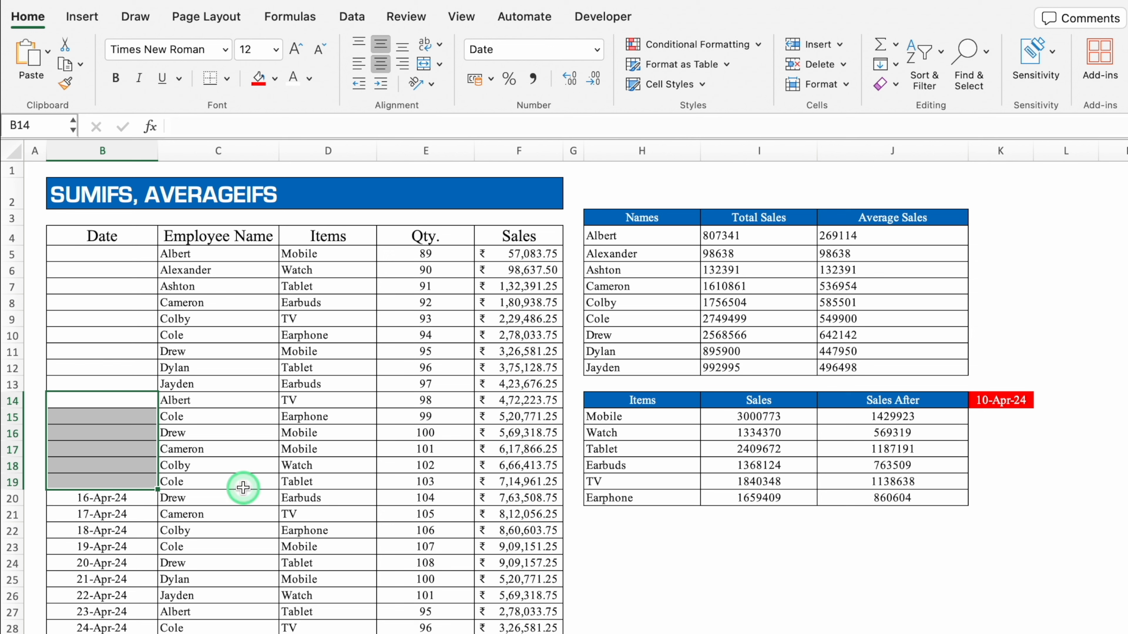
{"action": "key", "text": "super+z"}
{"action": "key", "text": "super+z"}
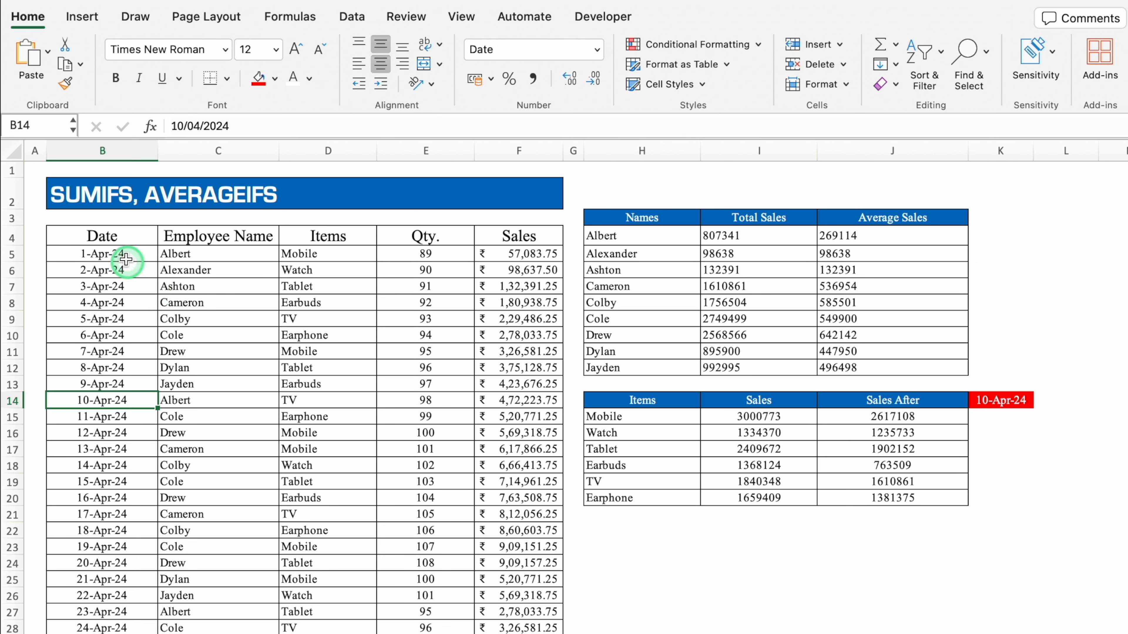
- Test the Sales After totals by clearing the dates from 10-Apr-24 downward, and undo the deletion
{"action": "left_click_drag", "start_coordinate": [121, 400], "coordinate": [125, 625]}
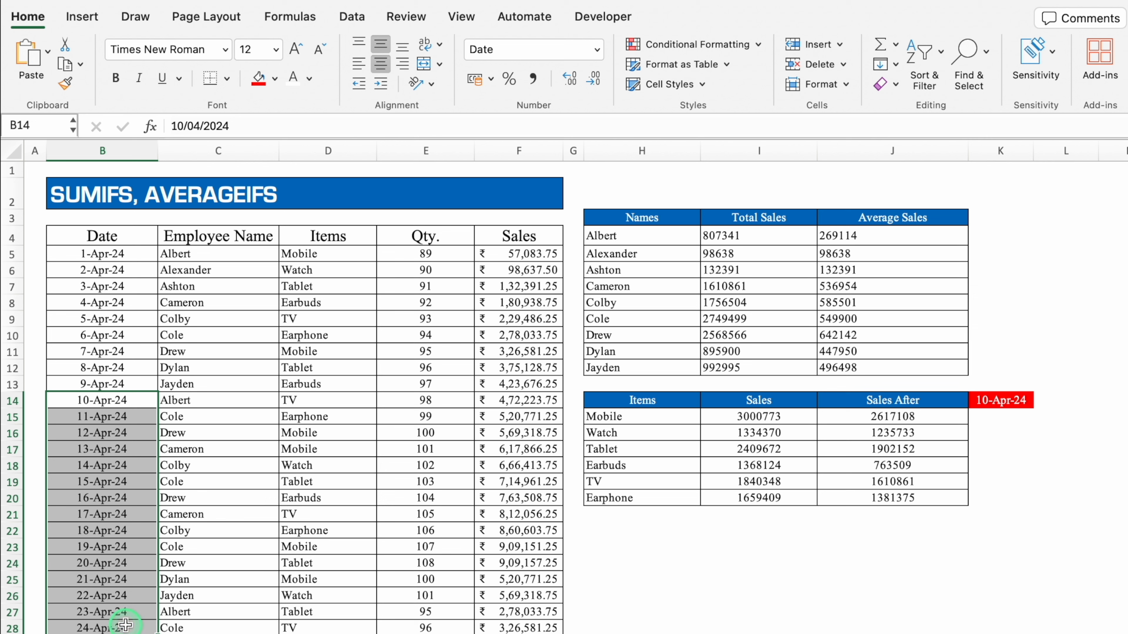
{"action": "key", "text": "Delete"}
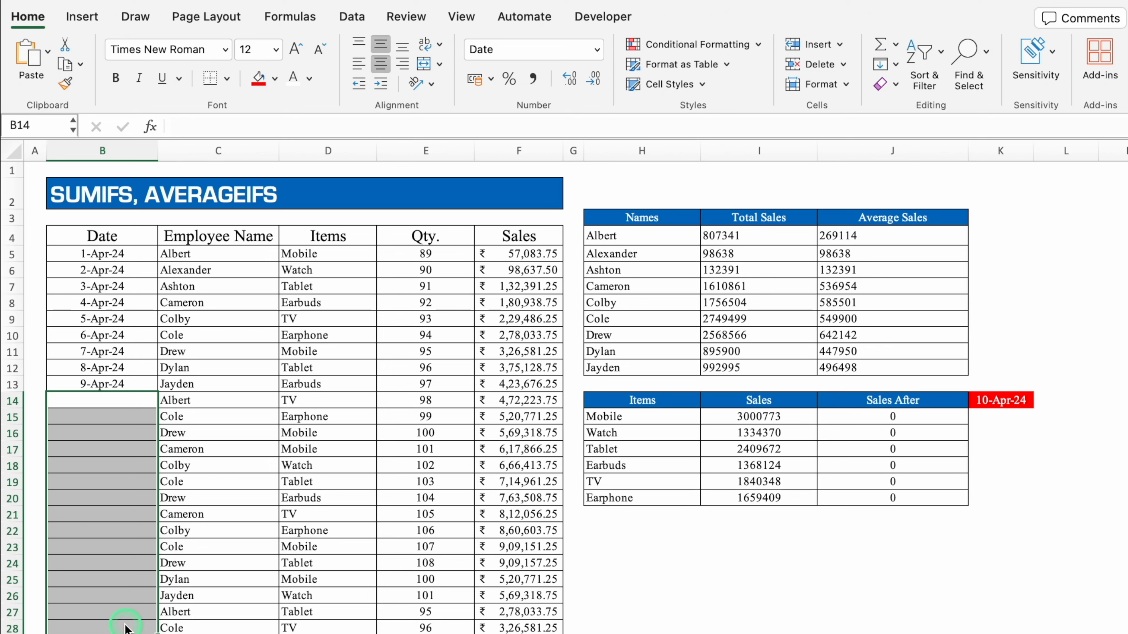
{"action": "key", "text": "super+z"}
{"action": "left_click", "coordinate": [677, 606]}
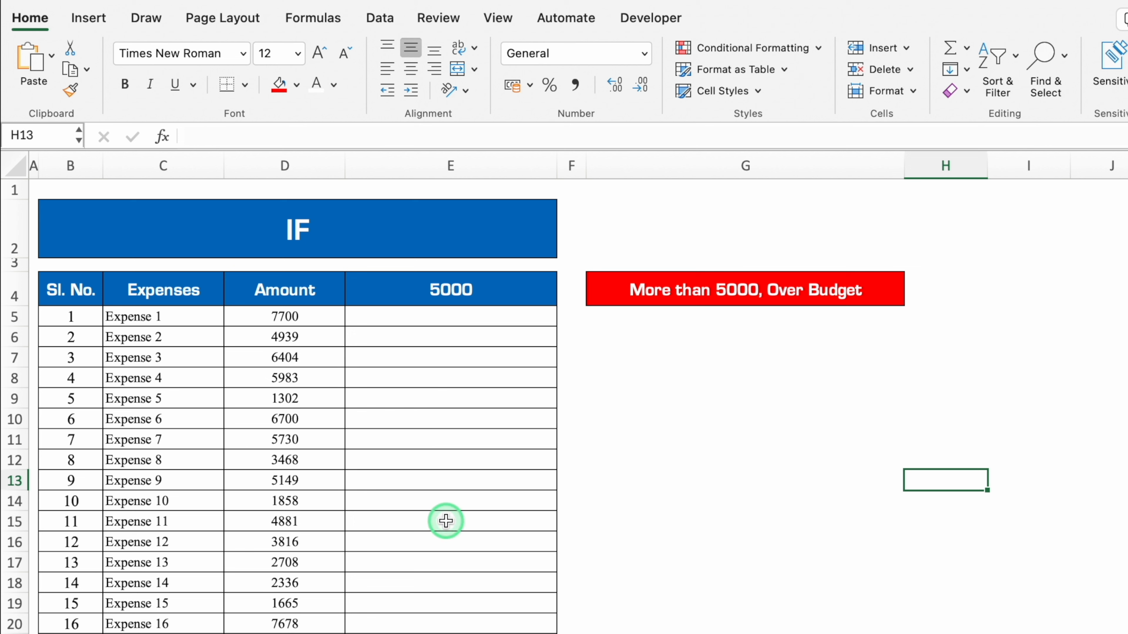
- Enter an empty pair of double quotation marks in cell G2 of the IF sheet
{"action": "left_click", "coordinate": [461, 317]}
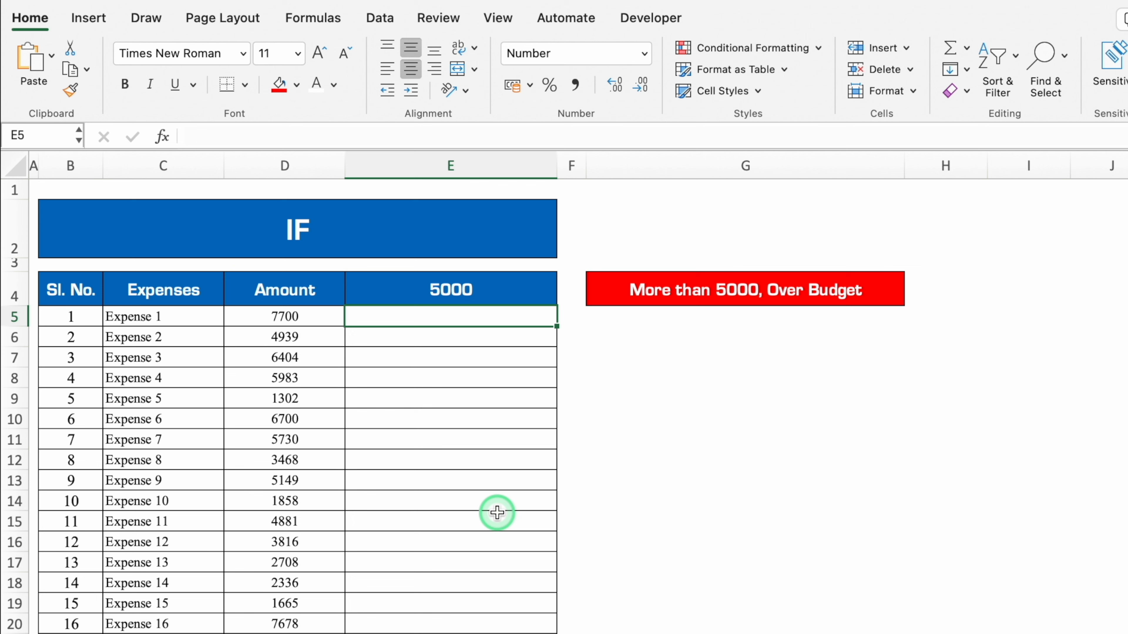
{"action": "left_click", "coordinate": [709, 225]}
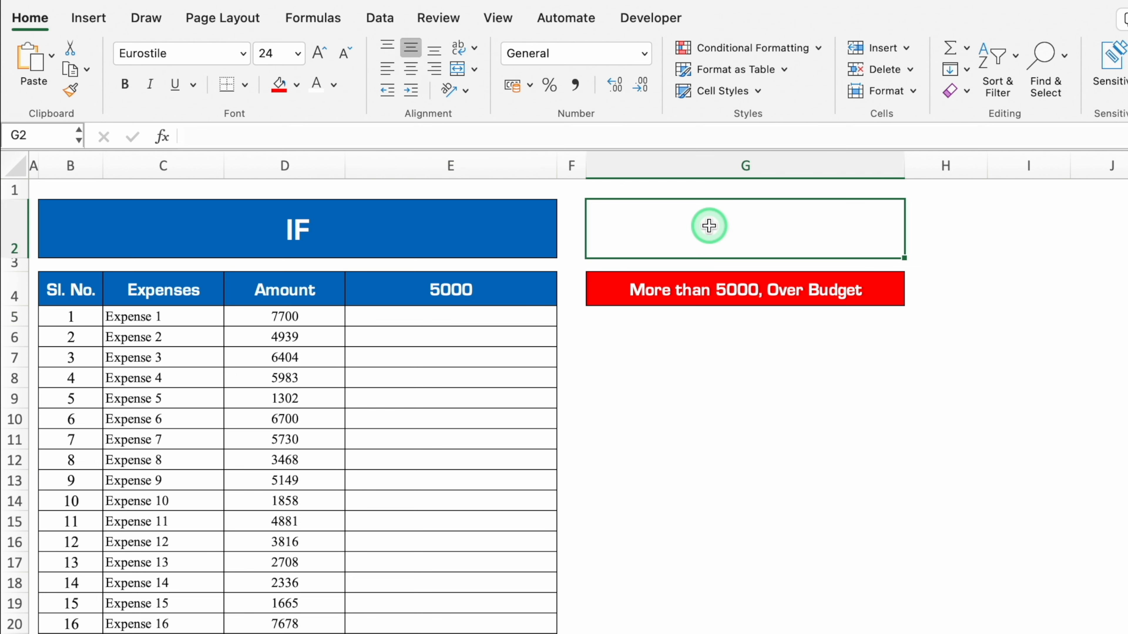
{"action": "type", "text": "\"\""}
{"action": "key", "text": "Return"}
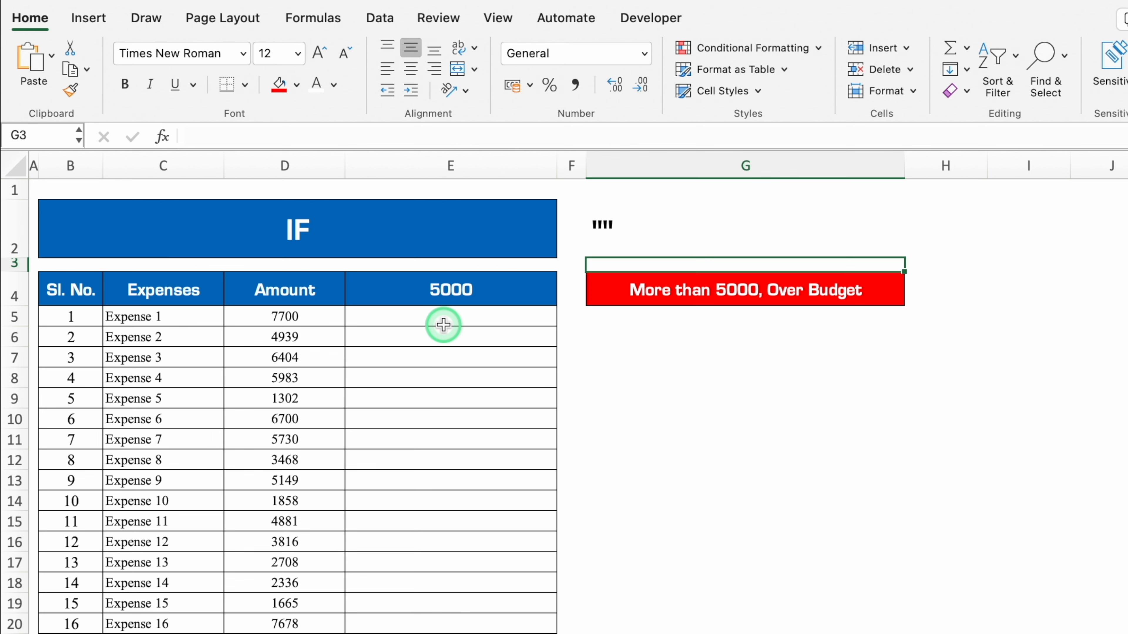
- Begin an IF formula in E5 with the logical test D5>5000
{"action": "left_click", "coordinate": [443, 325]}
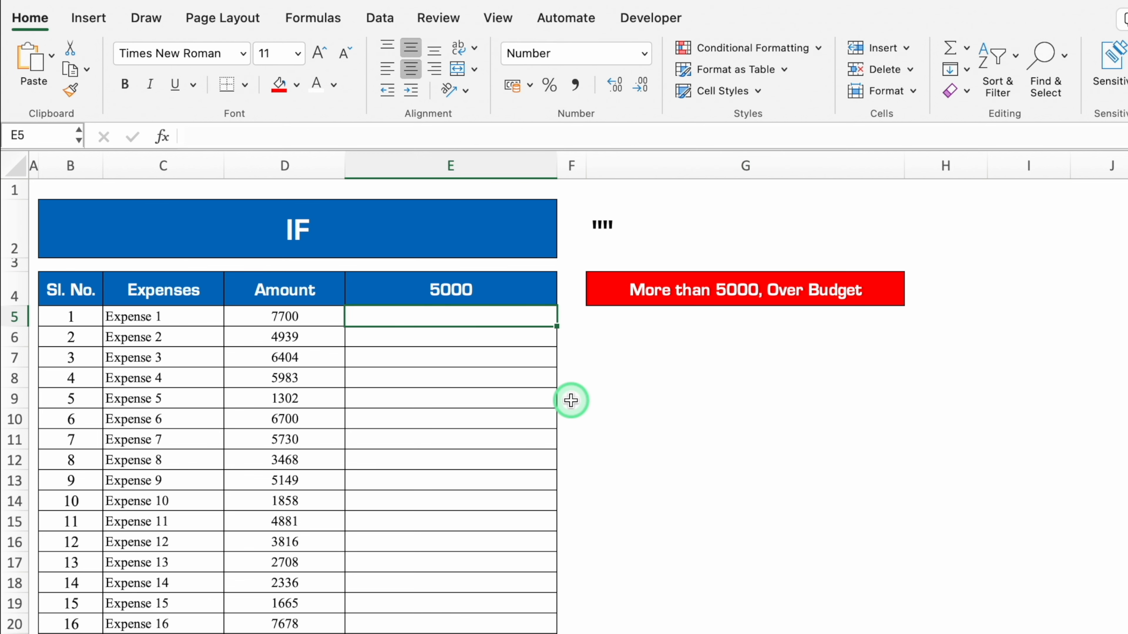
{"action": "type", "text": "=if"}
{"action": "double_click", "coordinate": [437, 357]}
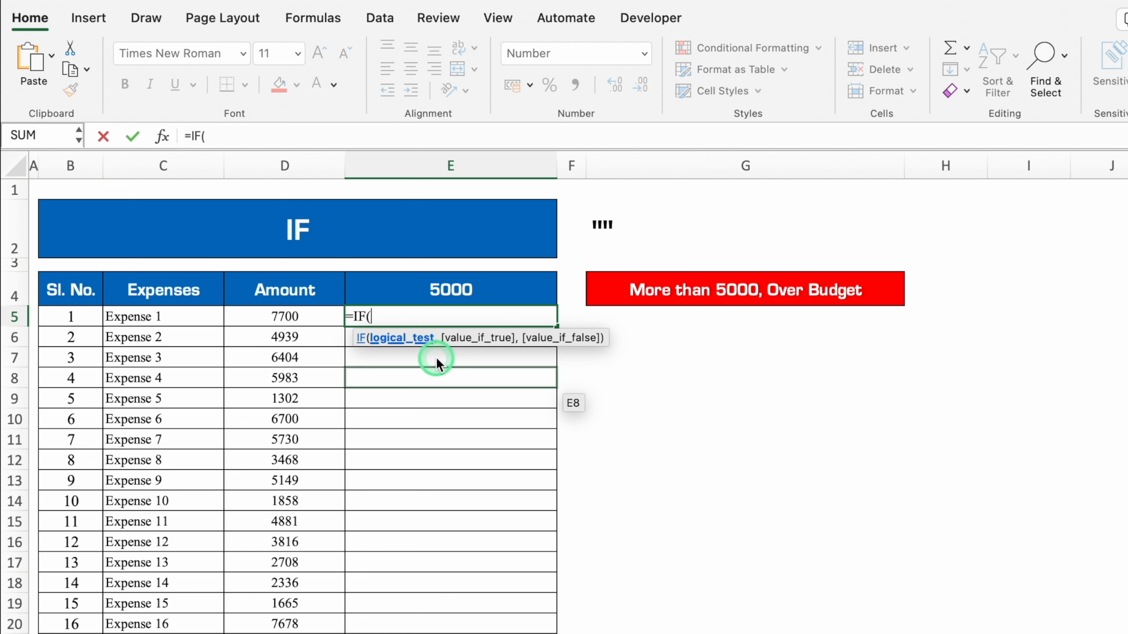
{"action": "left_click", "coordinate": [315, 319]}
{"action": "type", "text": ">5"}
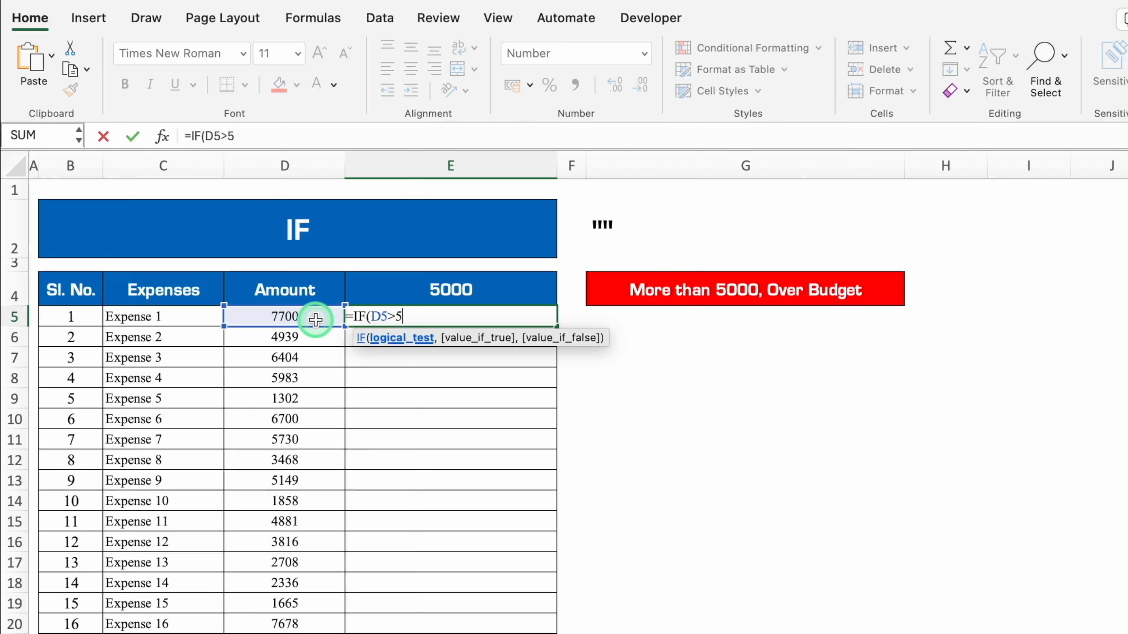
{"action": "type", "text": "000,"}
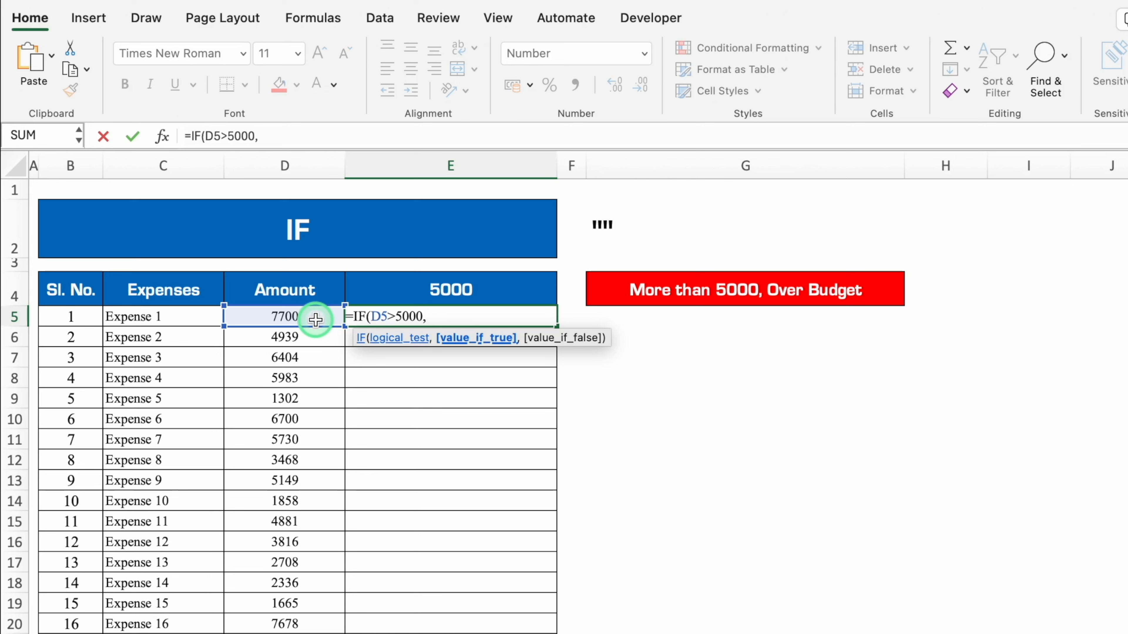
- Complete the E5 formula with "Over Budget" if true and an empty string if false, and fill it down the column
{"action": "type", "text": "\"Over Budget"}
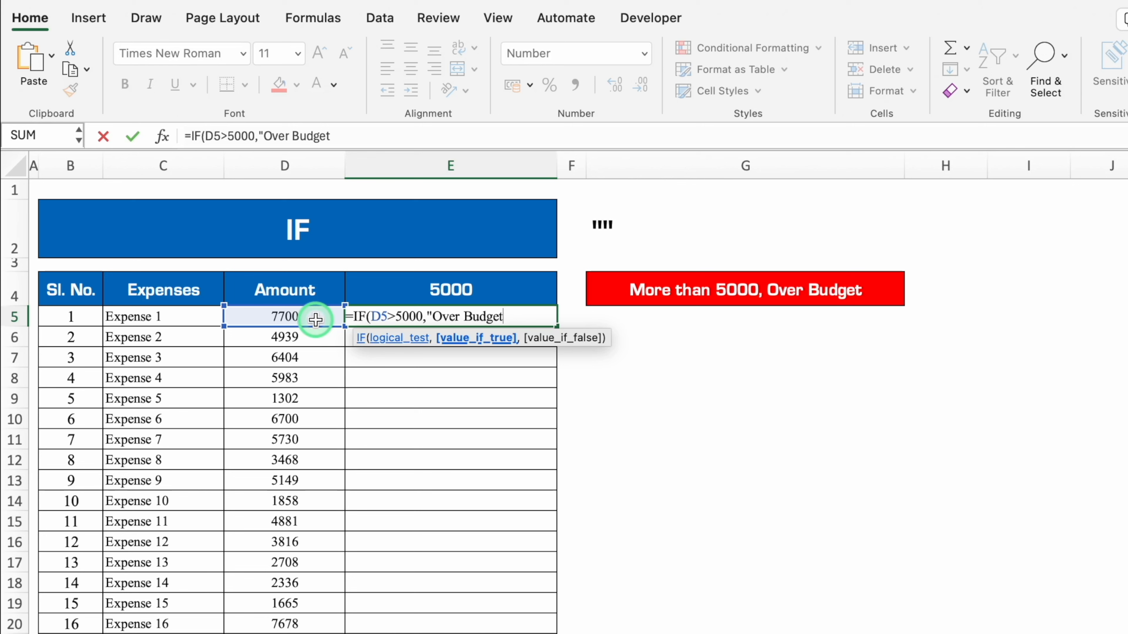
{"action": "type", "text": "\""}
{"action": "type", "text": ","}
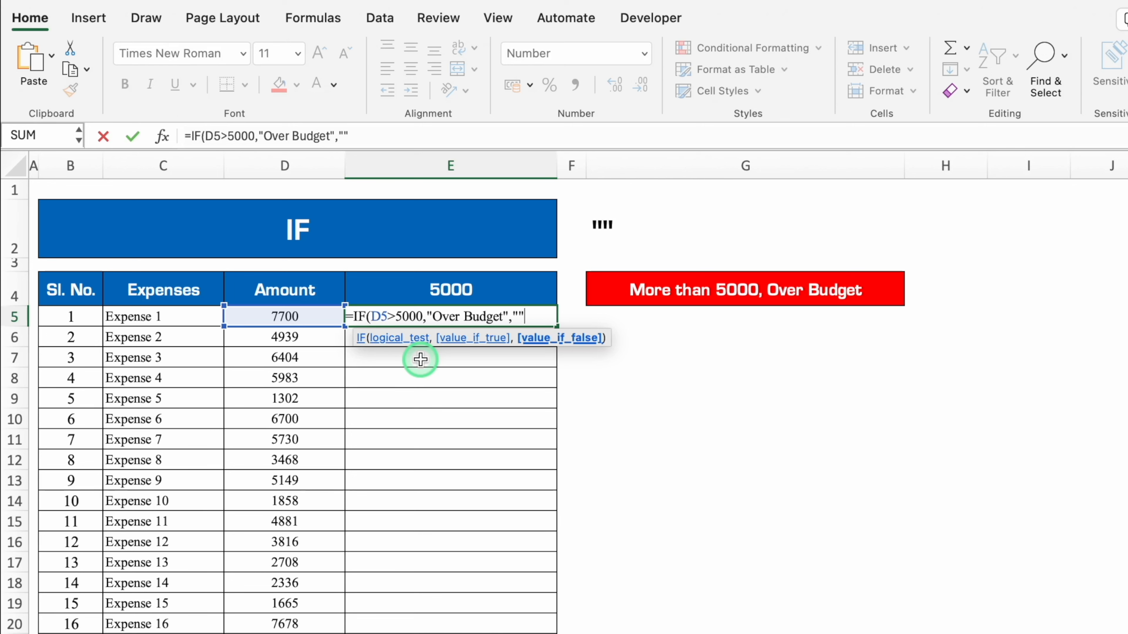
{"action": "type", "text": ")"}
{"action": "key", "text": "Return"}
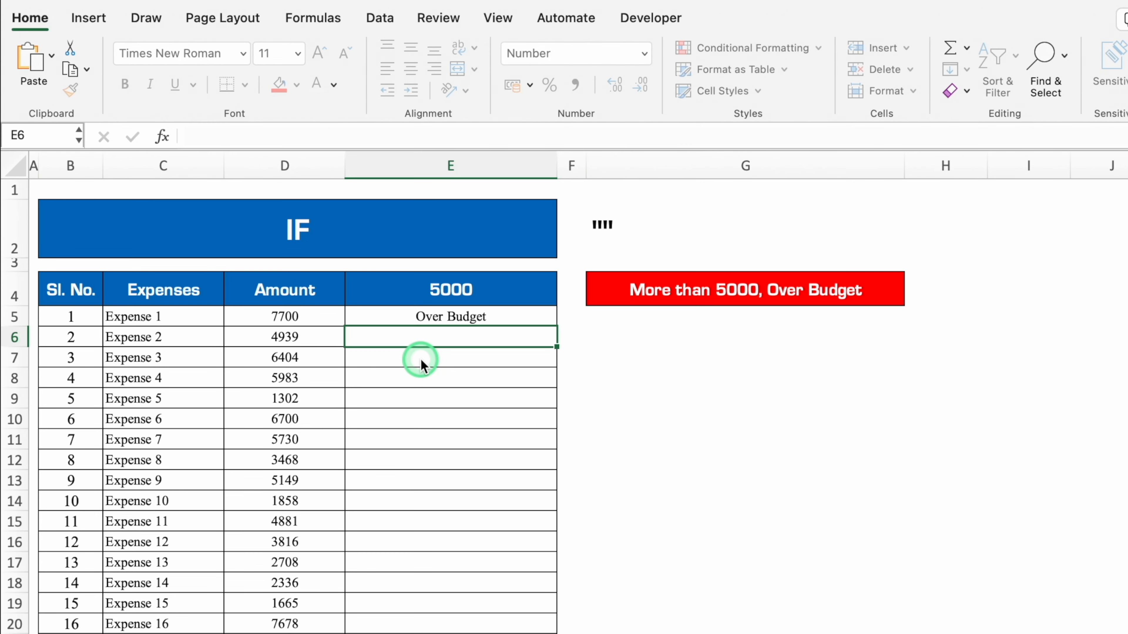
{"action": "left_click", "coordinate": [500, 316]}
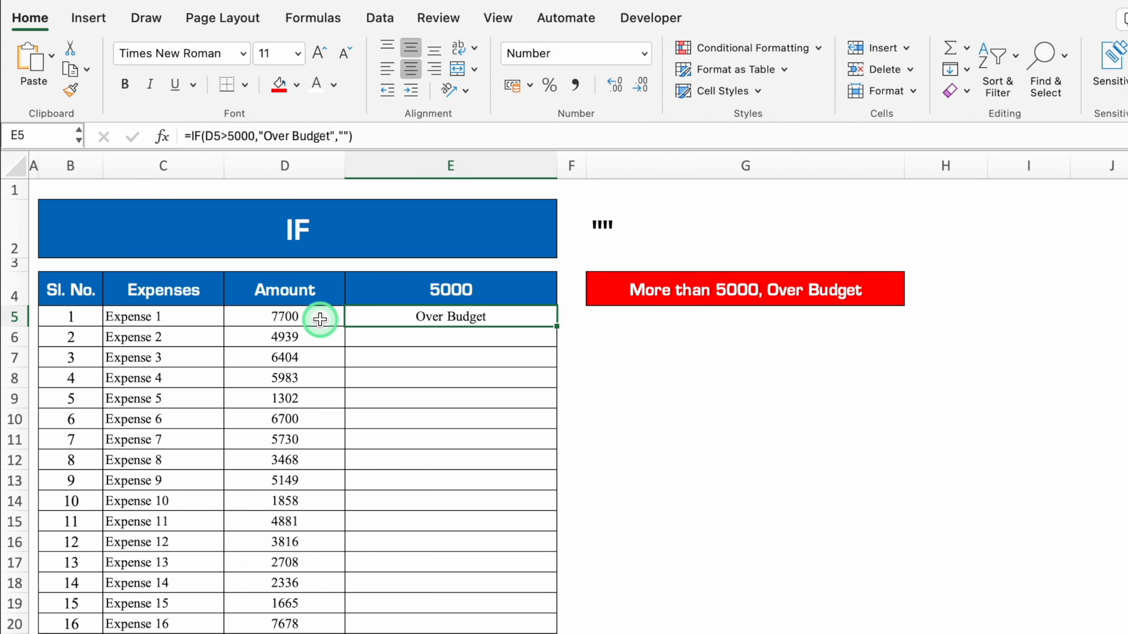
{"action": "double_click", "coordinate": [555, 326]}
- Examine the filled IF formulas in column E for amounts above and below 5000
{"action": "left_click", "coordinate": [514, 336]}
{"action": "left_click", "coordinate": [520, 509]}
{"action": "left_click", "coordinate": [518, 543]}
{"action": "left_click", "coordinate": [517, 582]}
{"action": "left_click", "coordinate": [520, 602]}
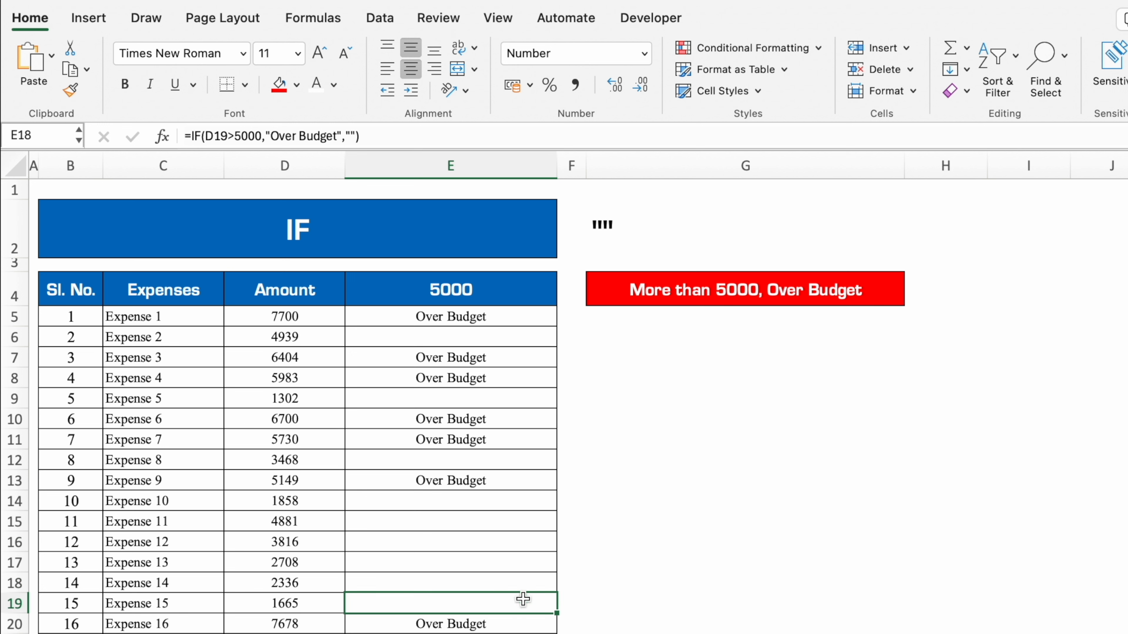
{"action": "left_click", "coordinate": [507, 317]}
{"action": "key", "text": "Down"}
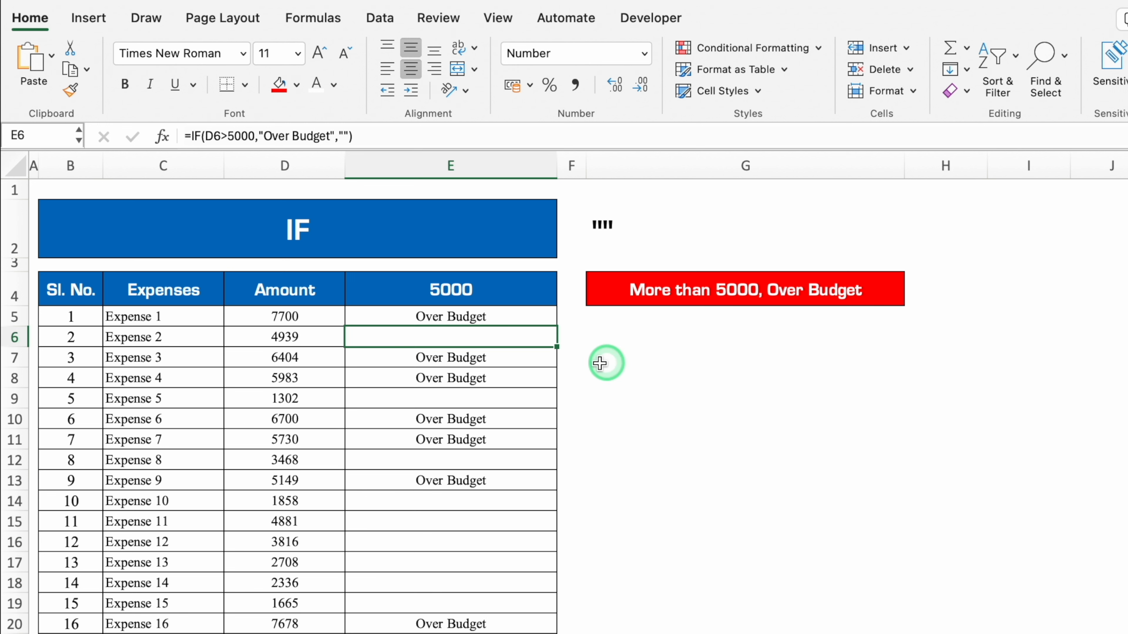
{"action": "left_click", "coordinate": [514, 520]}
- Set the false result of the E6 IF formula to "In Target" and fill it down the column
{"action": "left_click", "coordinate": [492, 336]}
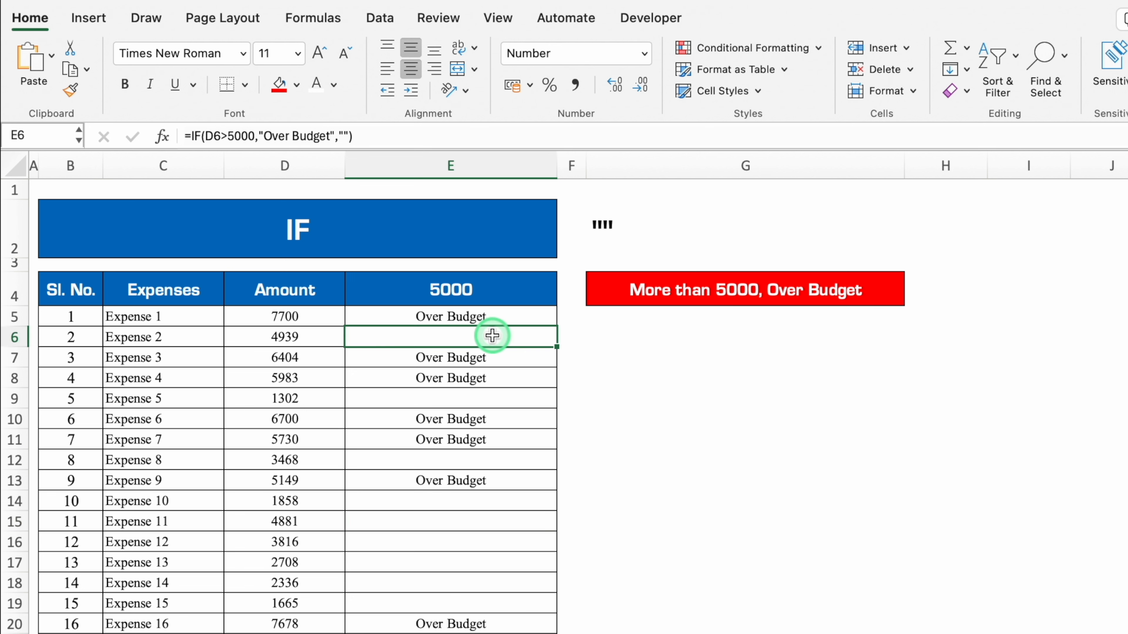
{"action": "left_click", "coordinate": [345, 136]}
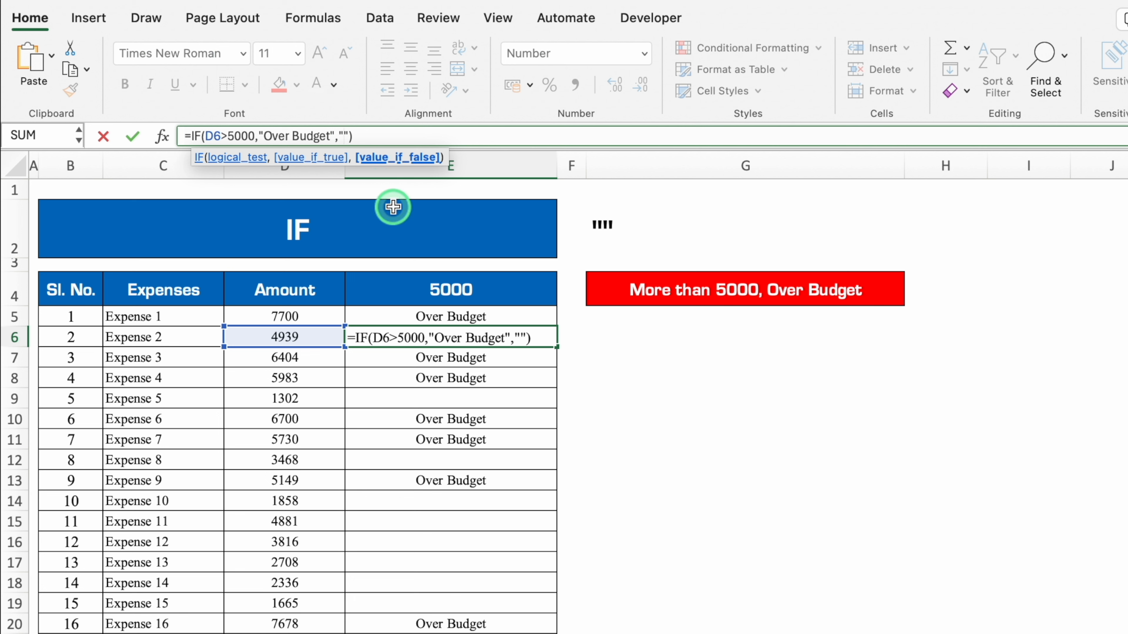
{"action": "type", "text": "In Target"}
{"action": "key", "text": "Return"}
{"action": "left_click", "coordinate": [509, 333]}
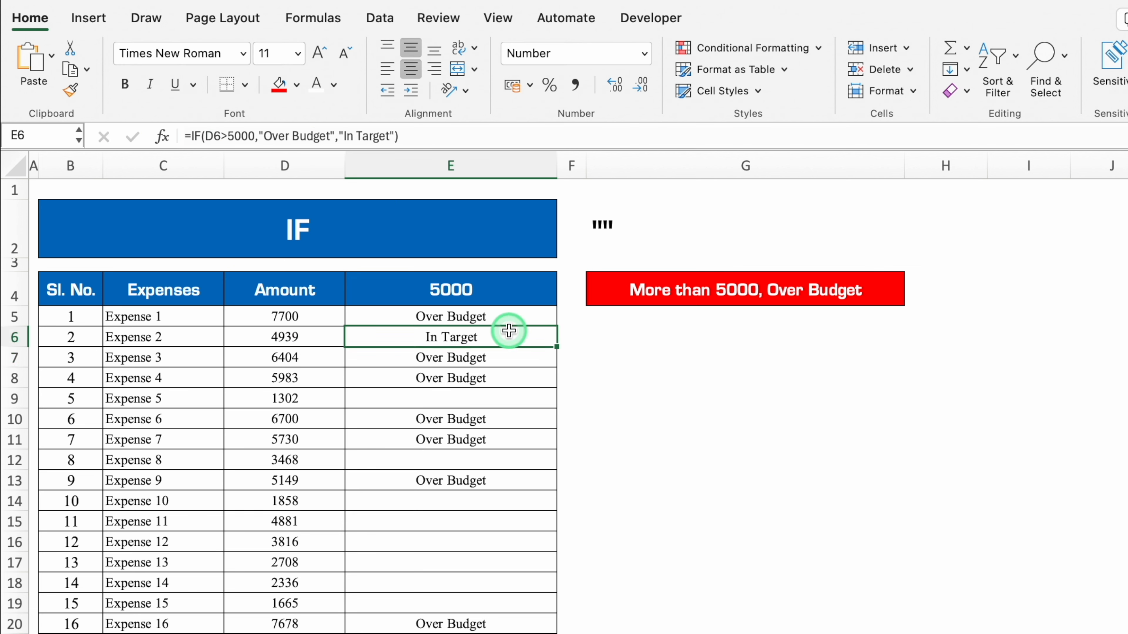
{"action": "double_click", "coordinate": [555, 347]}
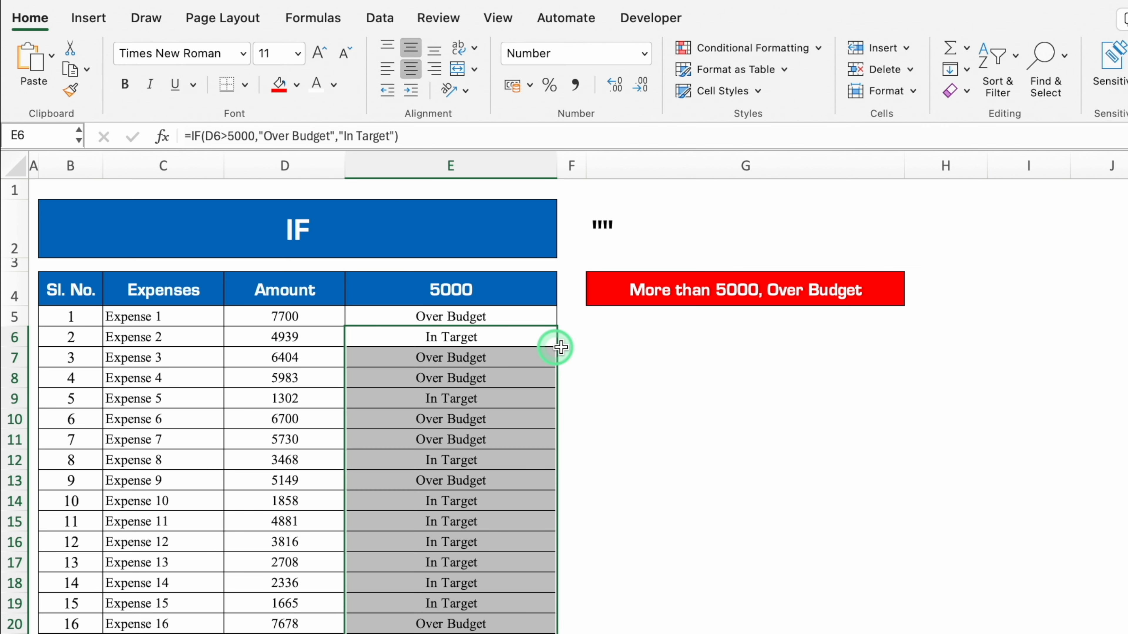
- Replace the false result text in the E6 IF formula with "0" and fill the formula down the column
{"action": "left_click", "coordinate": [390, 136]}
{"action": "key", "text": "BackSpace"}
{"action": "key", "text": "BackSpace"}
{"action": "key", "text": "BackSpace"}
{"action": "key", "text": "BackSpace"}
{"action": "key", "text": "BackSpace"}
{"action": "key", "text": "BackSpace"}
{"action": "key", "text": "BackSpace"}
{"action": "key", "text": "BackSpace"}
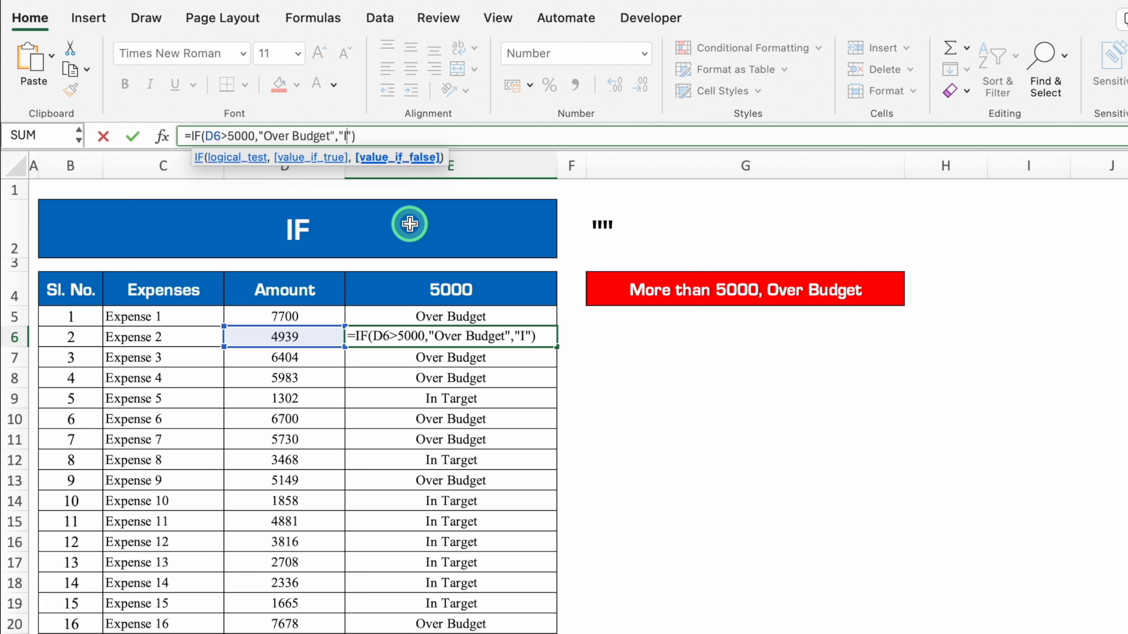
{"action": "key", "text": "BackSpace"}
{"action": "type", "text": "0"}
{"action": "key", "text": "Return"}
{"action": "left_click", "coordinate": [546, 337]}
{"action": "double_click", "coordinate": [557, 347]}
{"action": "left_click", "coordinate": [676, 398]}
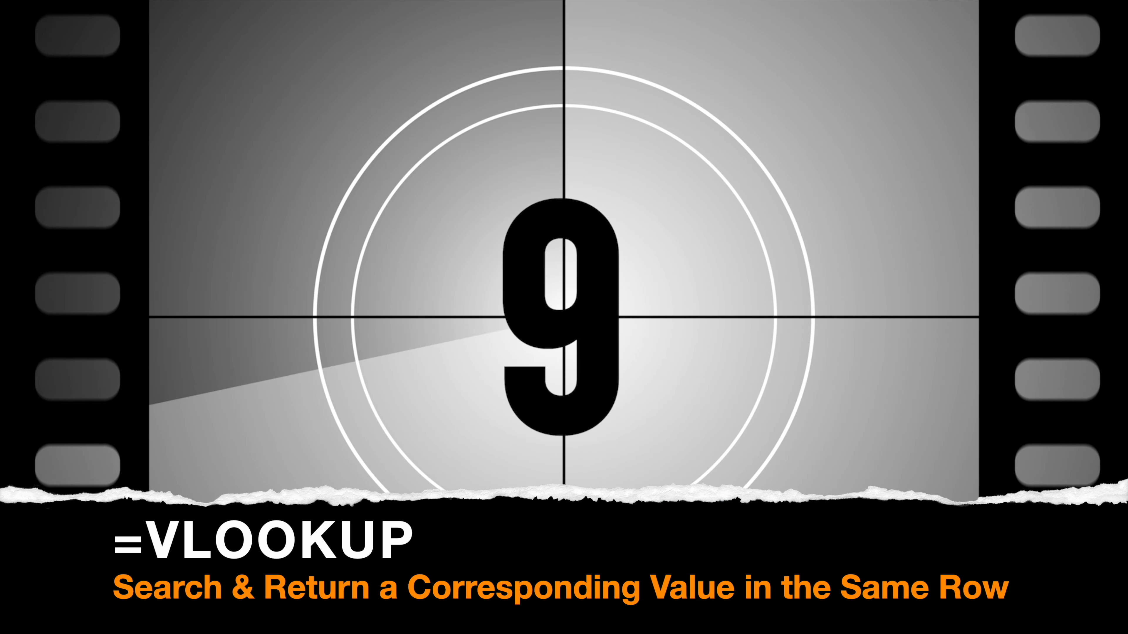
- Examine the Item Code and Amount columns of the blue table and the Item Code and Items columns of the red lookup table
{"action": "left_click", "coordinate": [618, 321]}
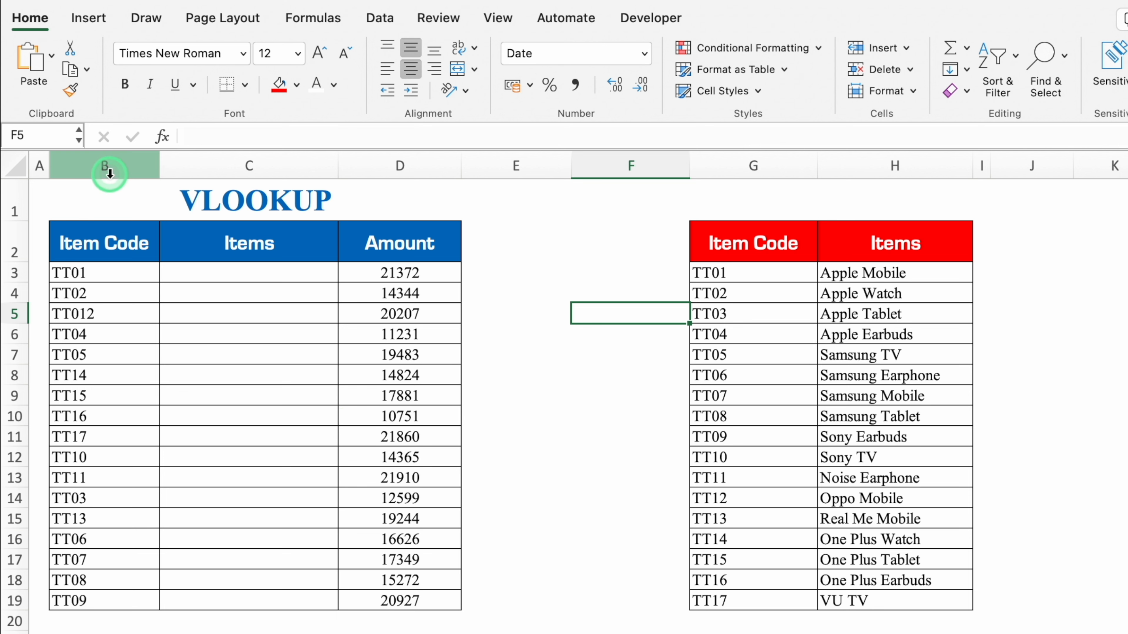
{"action": "left_click", "coordinate": [106, 167]}
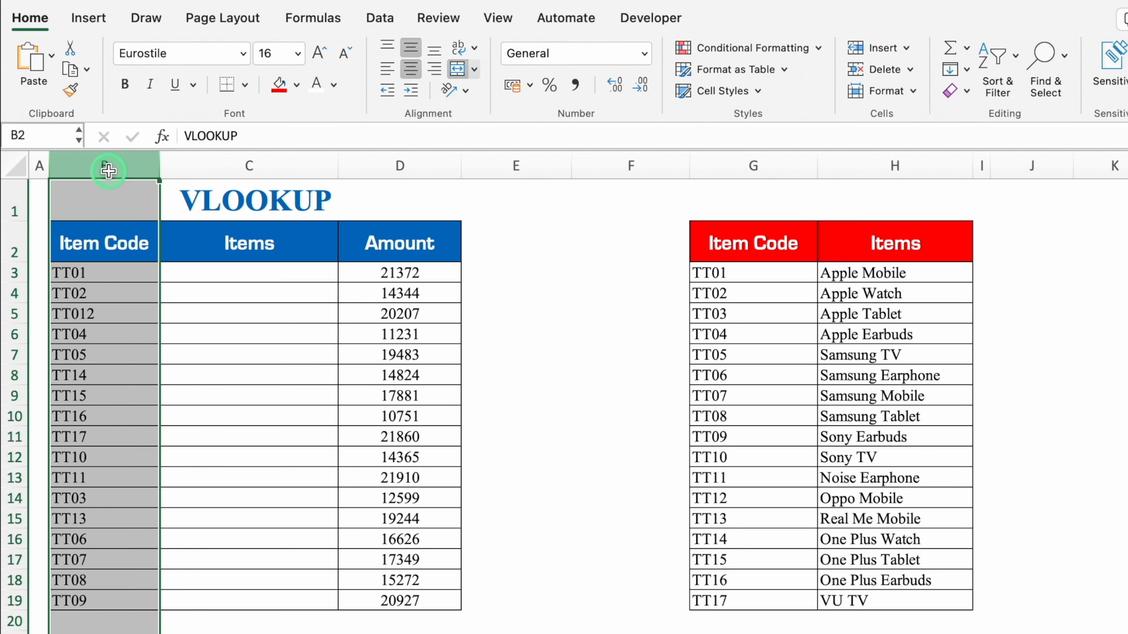
{"action": "left_click", "coordinate": [393, 170]}
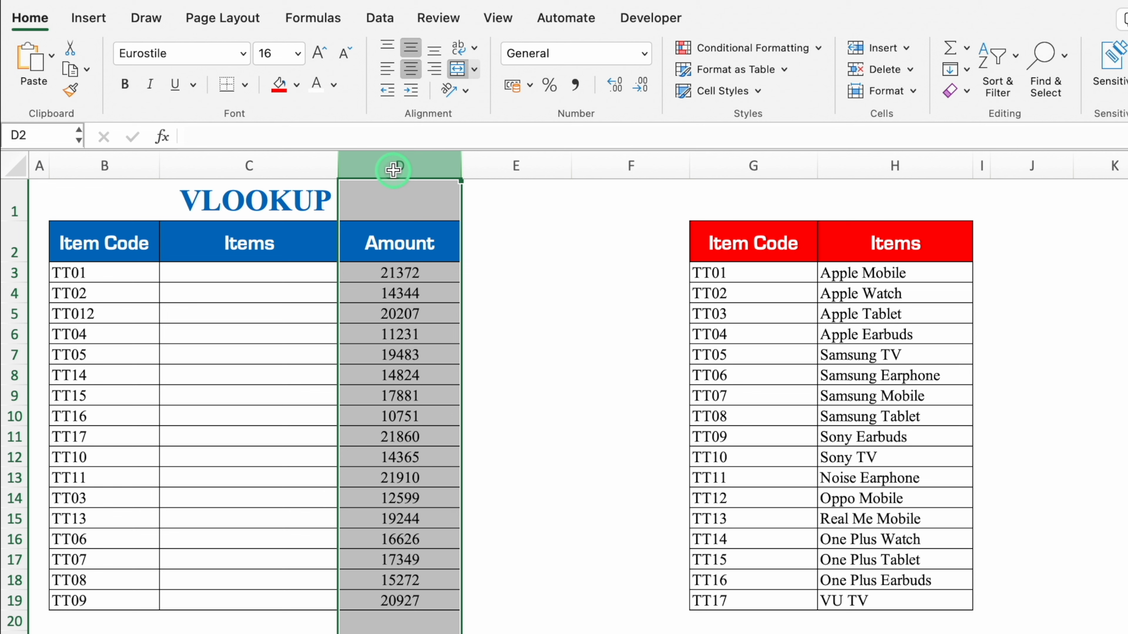
{"action": "left_click", "coordinate": [738, 165], "text": "super"}
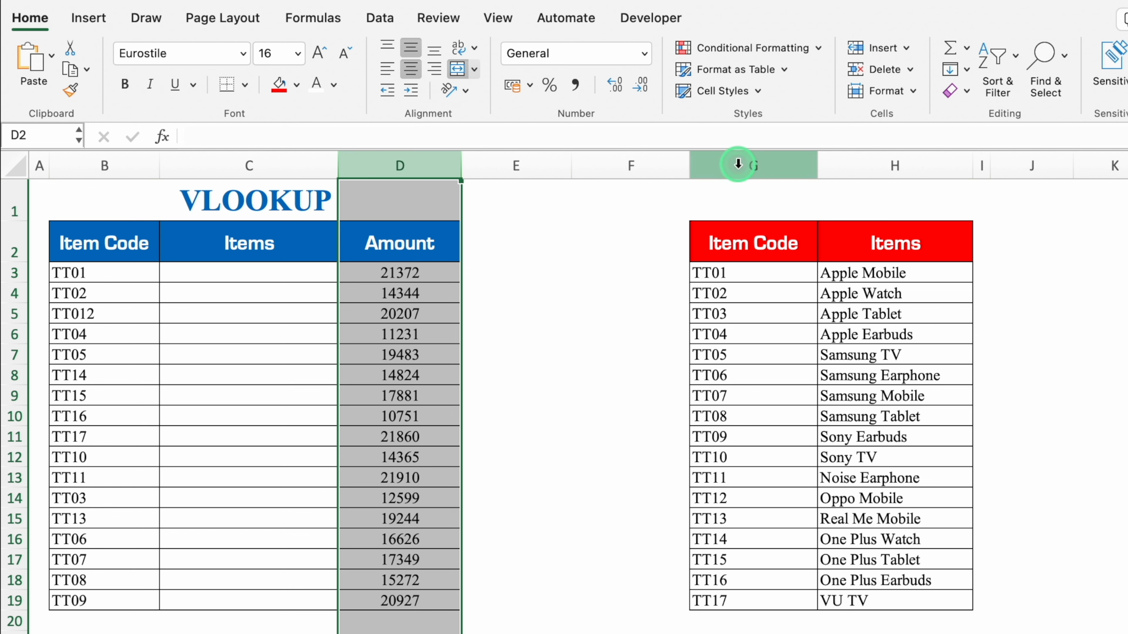
{"action": "left_click", "coordinate": [738, 165]}
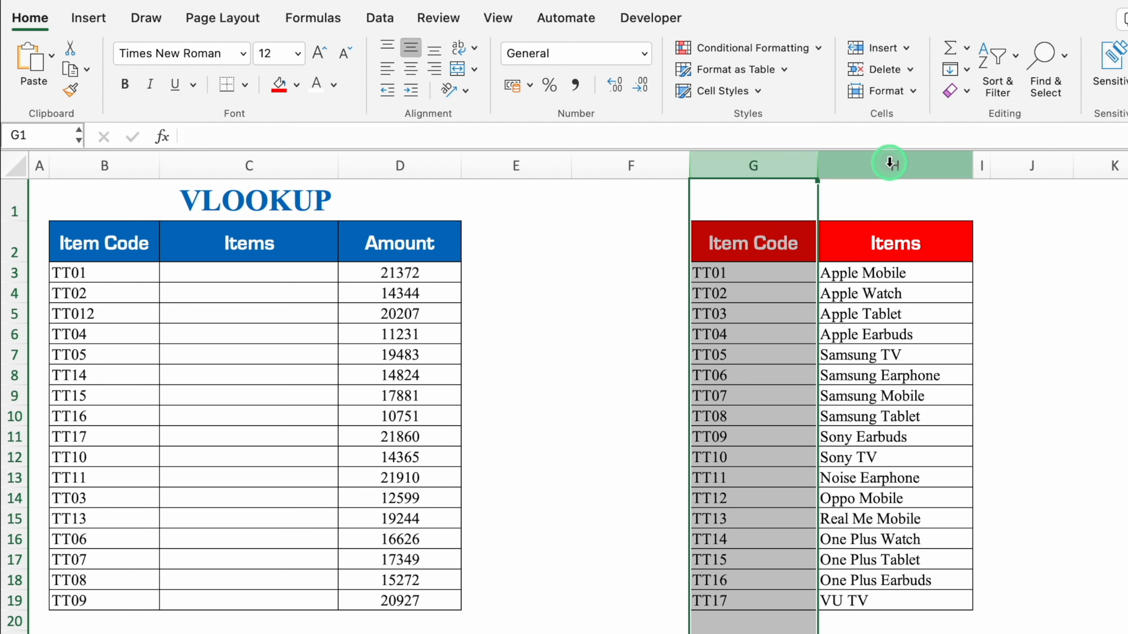
{"action": "left_click", "coordinate": [888, 163]}
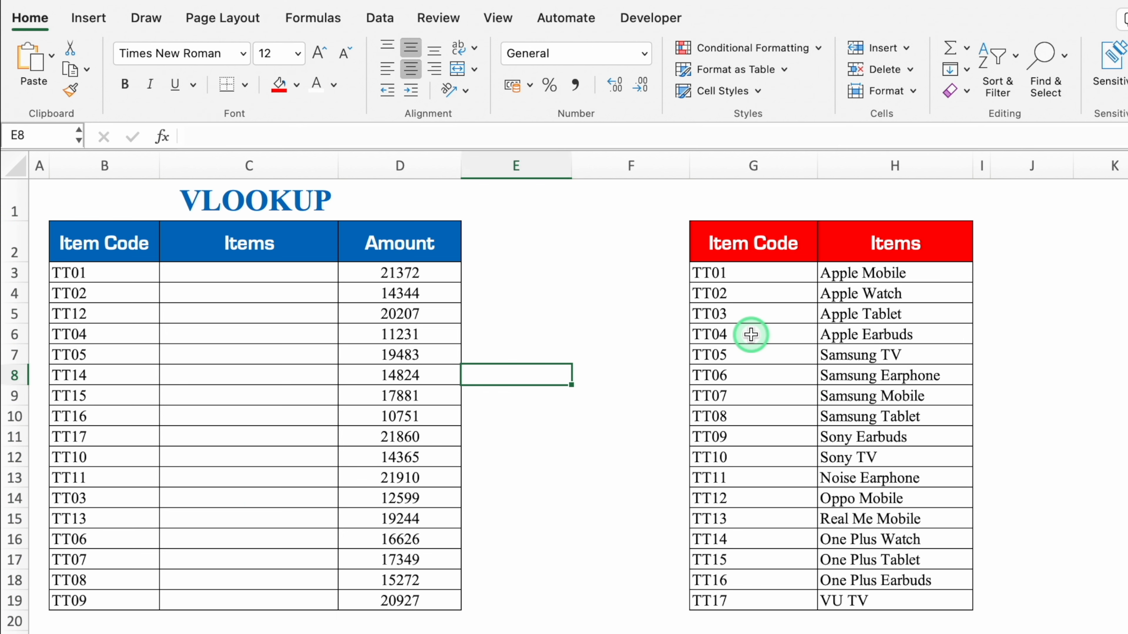
{"action": "left_click", "coordinate": [773, 277]}
{"action": "left_click", "coordinate": [773, 294]}
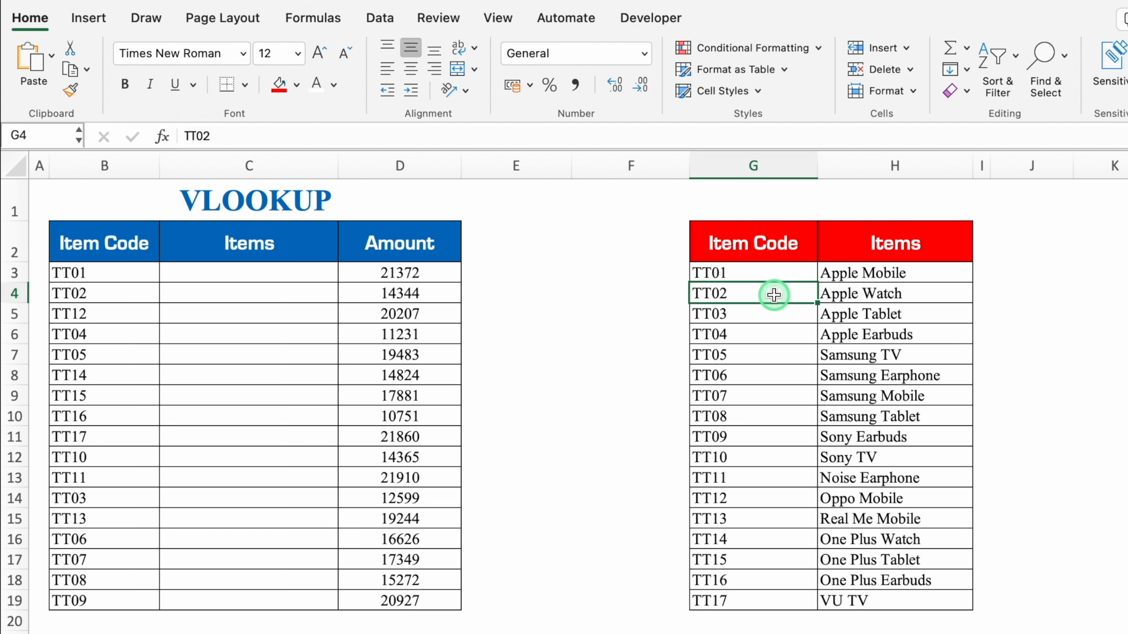
- Compare the item codes in the two tables and highlight TT12 in cell B5 with a red fill
{"action": "left_click", "coordinate": [773, 338]}
{"action": "left_click", "coordinate": [771, 396]}
{"action": "left_click", "coordinate": [774, 458]}
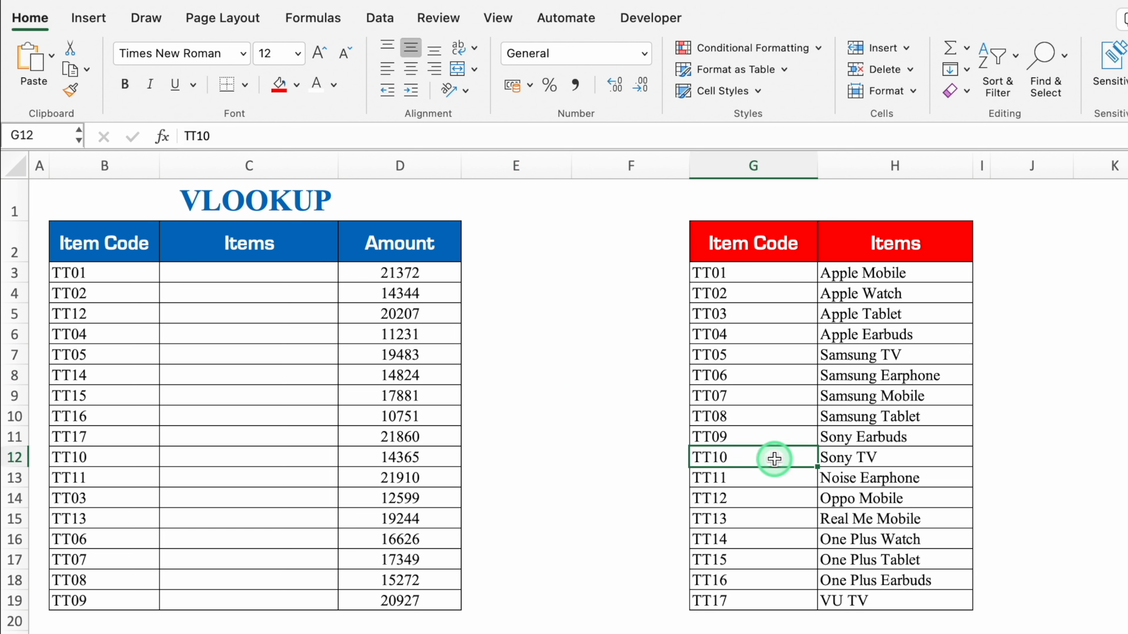
{"action": "left_click", "coordinate": [125, 272]}
{"action": "left_click", "coordinate": [131, 294]}
{"action": "left_click", "coordinate": [134, 311]}
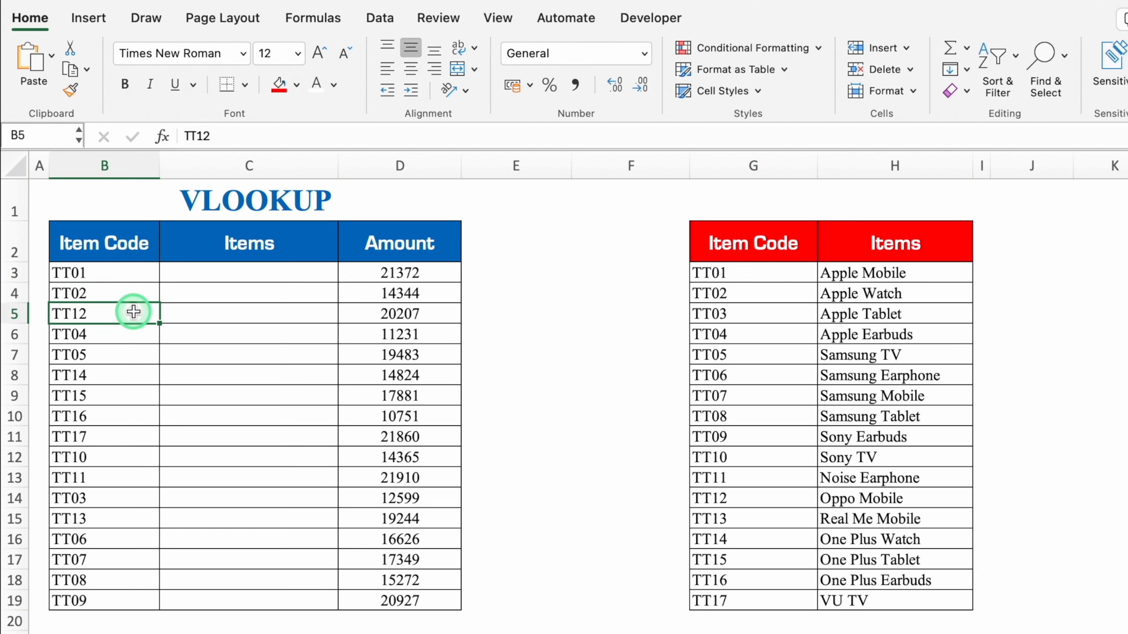
{"action": "left_click", "coordinate": [279, 84]}
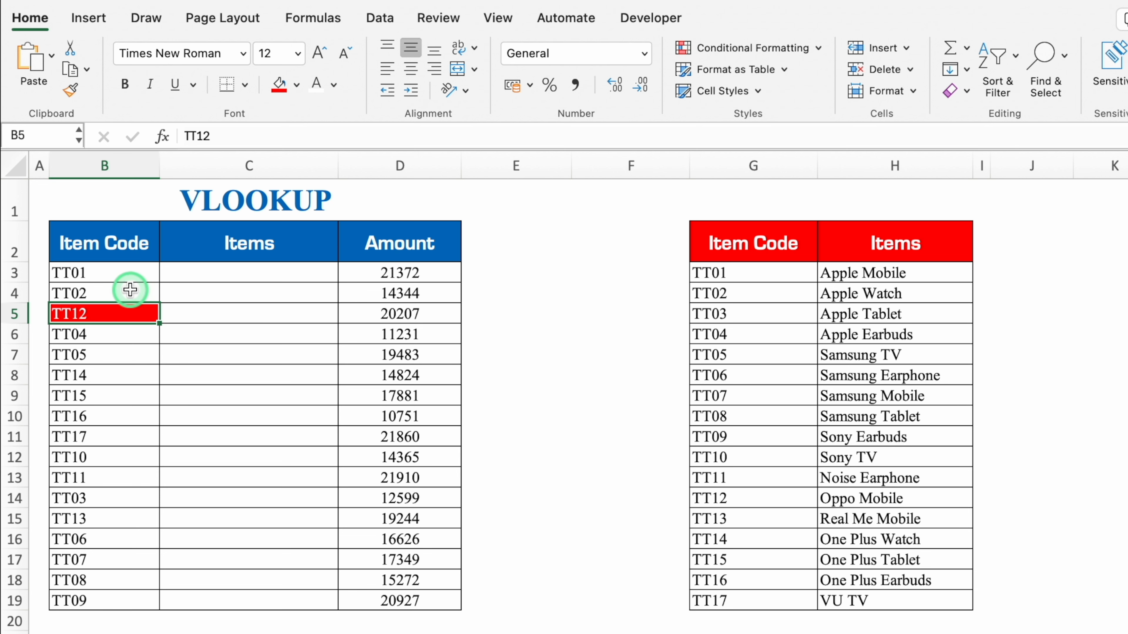
{"action": "left_click", "coordinate": [747, 292]}
{"action": "left_click", "coordinate": [759, 317]}
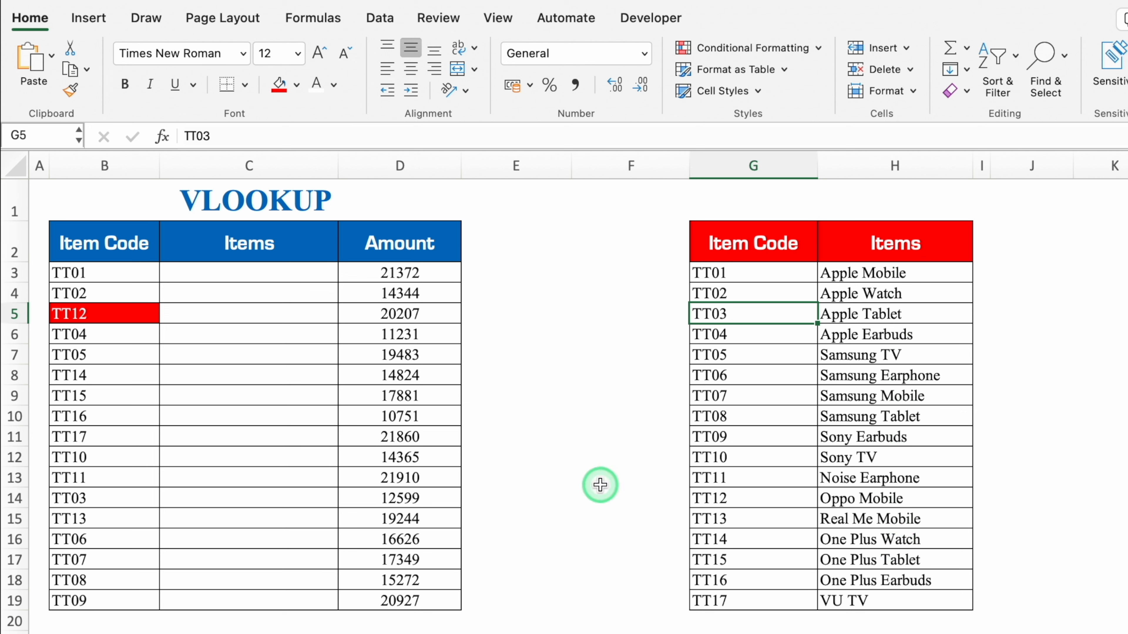
- Start a VLOOKUP formula in C3 with the item code in B3 as the lookup value
{"action": "left_click", "coordinate": [268, 277]}
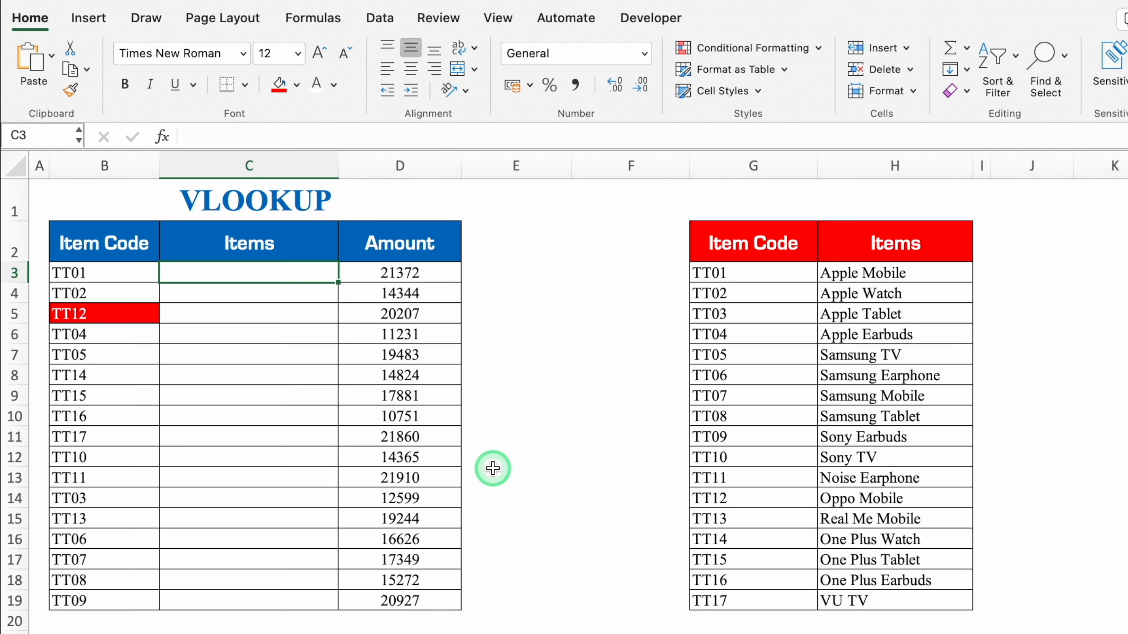
{"action": "type", "text": "=vlo"}
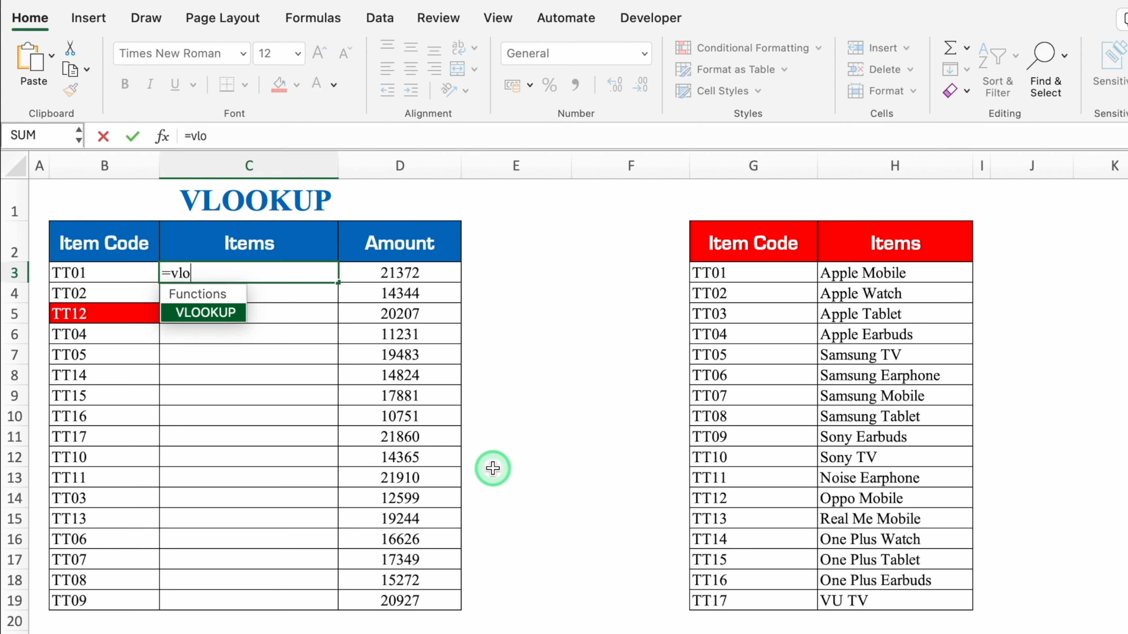
{"action": "double_click", "coordinate": [225, 312]}
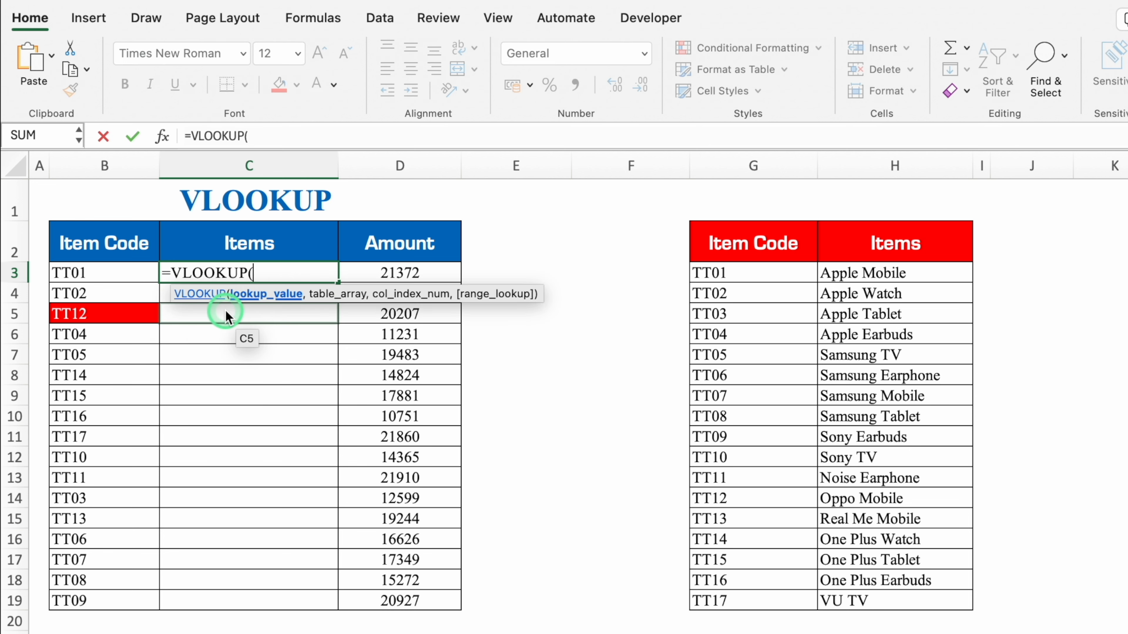
{"action": "left_click", "coordinate": [123, 275]}
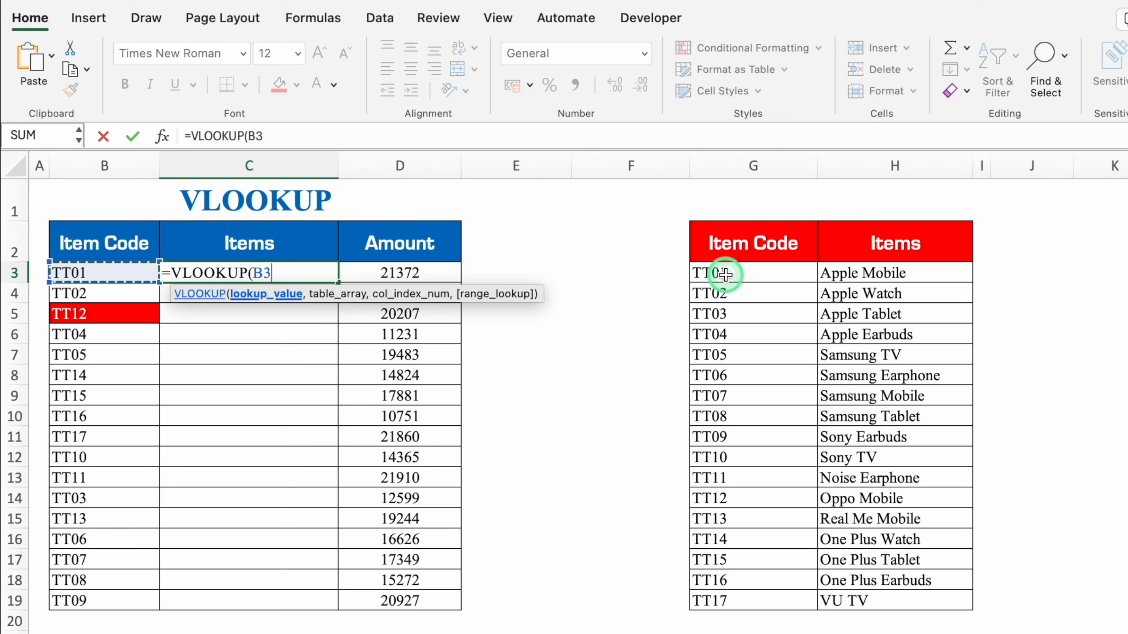
{"action": "type", "text": ","}
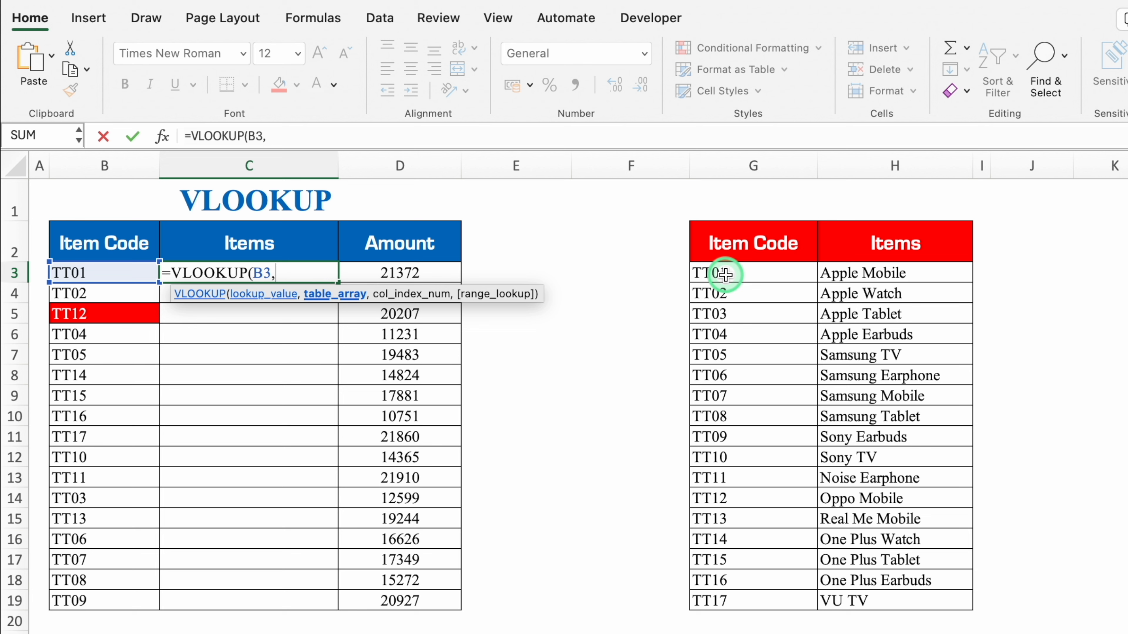
- Set the VLOOKUP table array to the whole lookup columns G and H as the absolute reference $G:$H
{"action": "left_click_drag", "start_coordinate": [725, 274], "coordinate": [908, 603]}
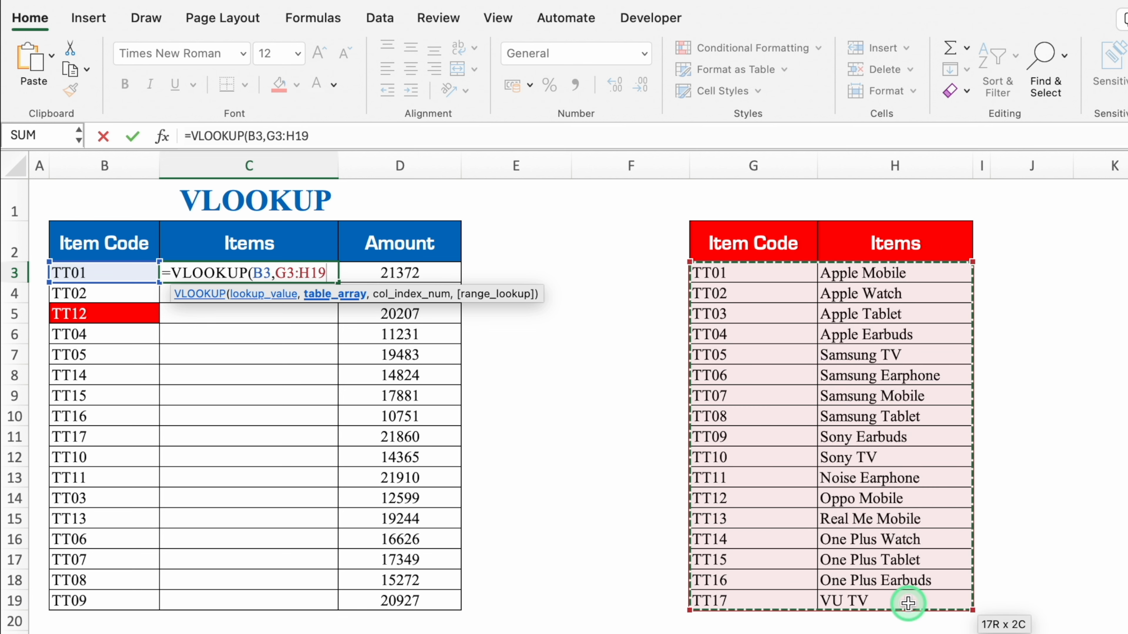
{"action": "left_click", "coordinate": [813, 166]}
{"action": "left_click_drag", "start_coordinate": [814, 166], "coordinate": [868, 177]}
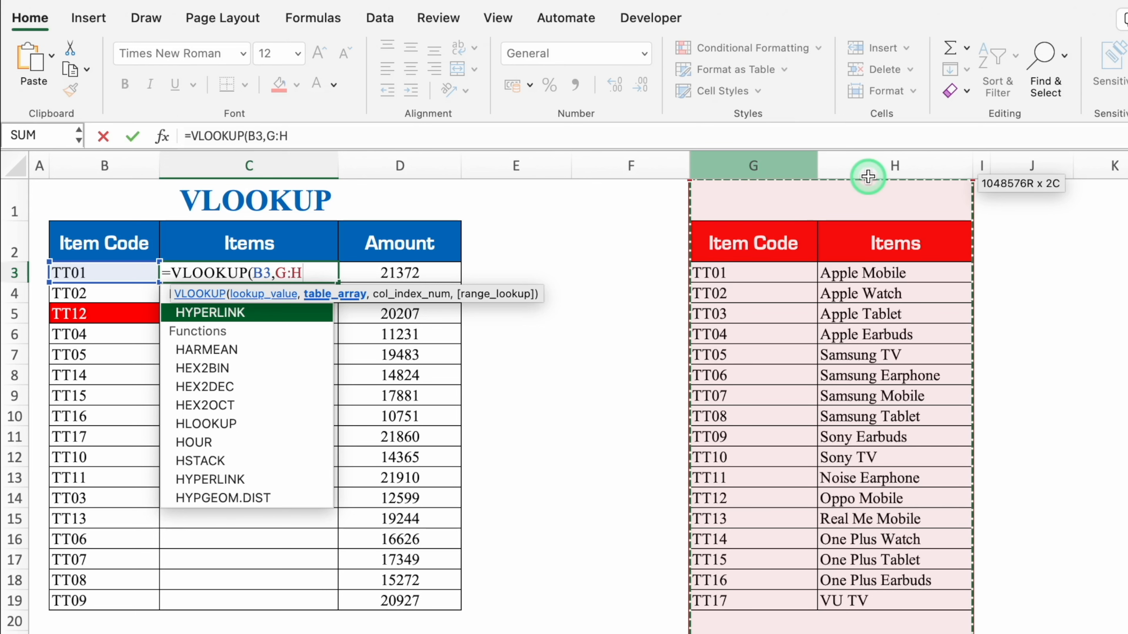
{"action": "key", "text": "F4"}
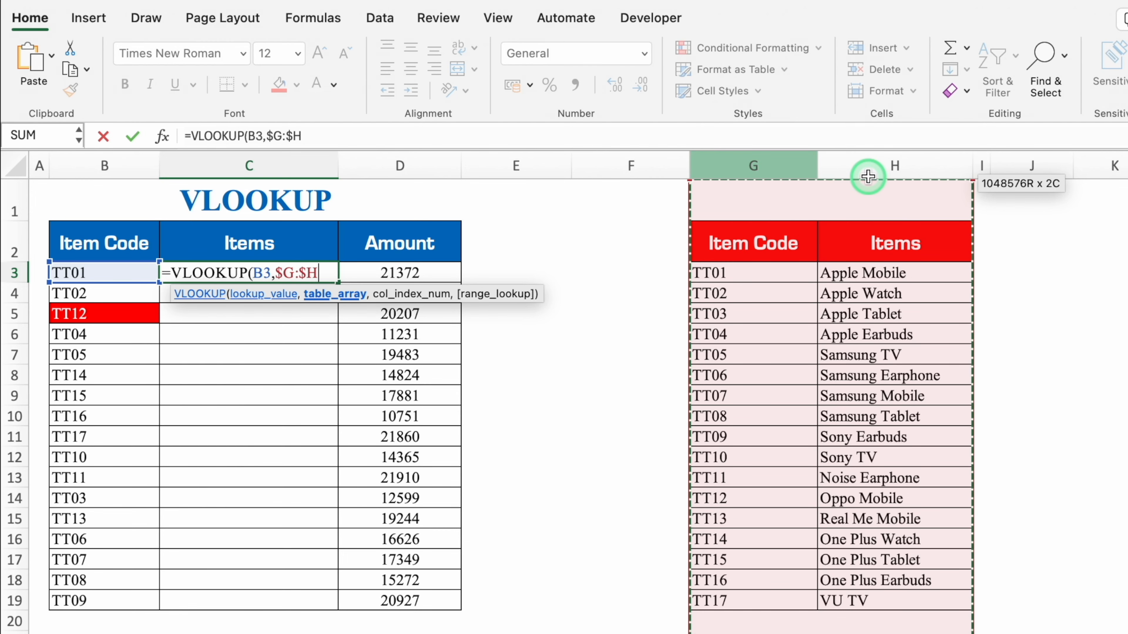
{"action": "type", "text": ","}
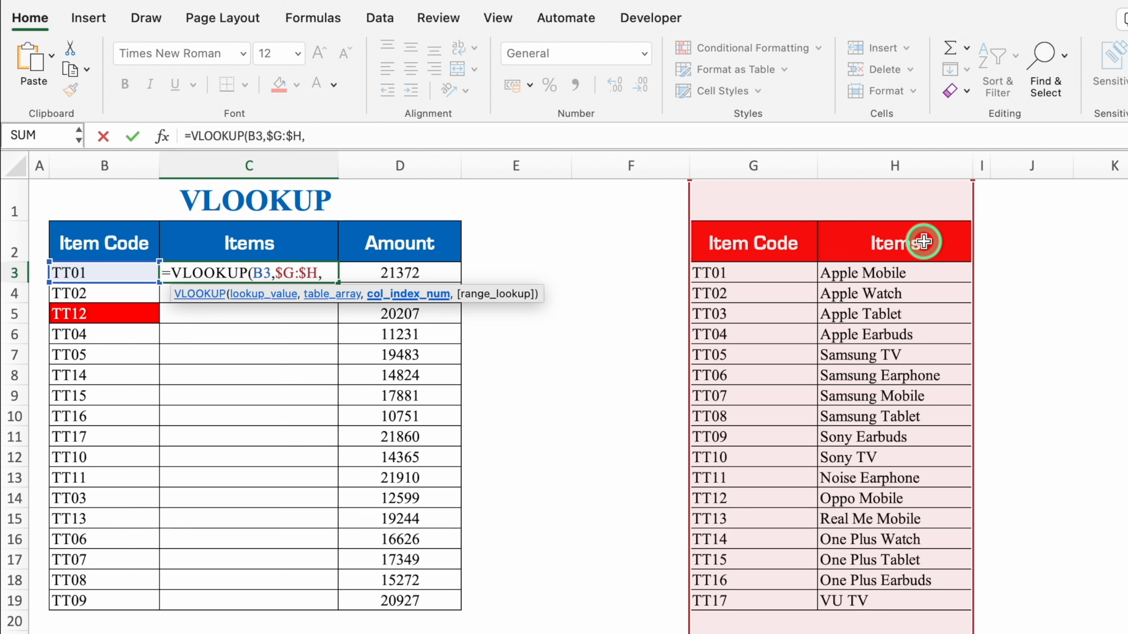
- Complete the C3 VLOOKUP with column index 2 and 0 for an exact match, and enter it
{"action": "type", "text": "2,"}
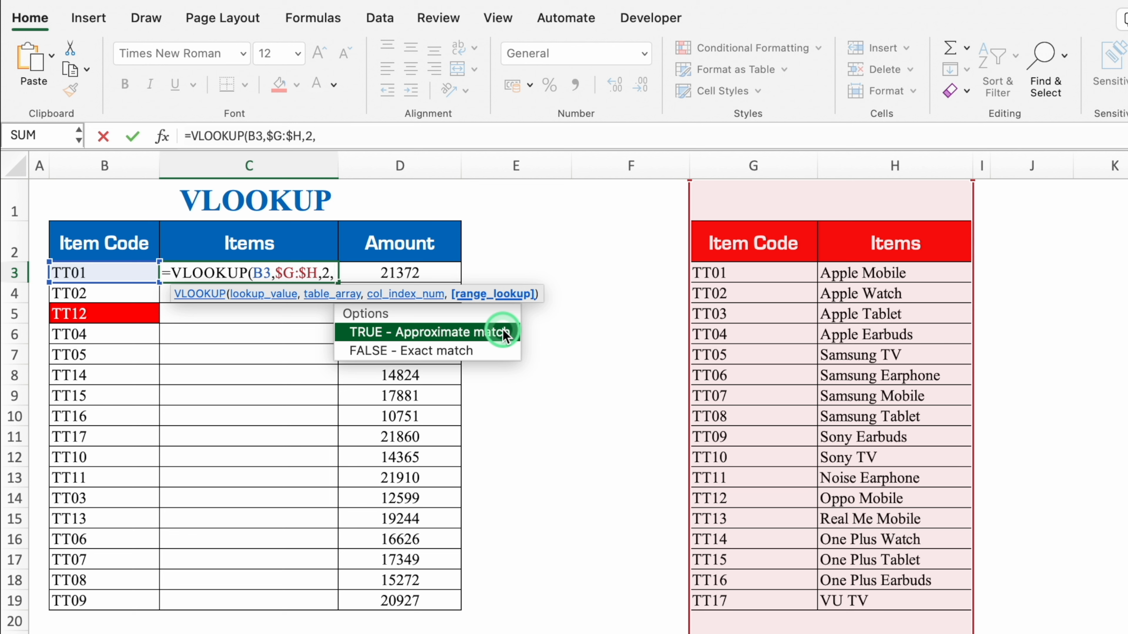
{"action": "left_click", "coordinate": [501, 351]}
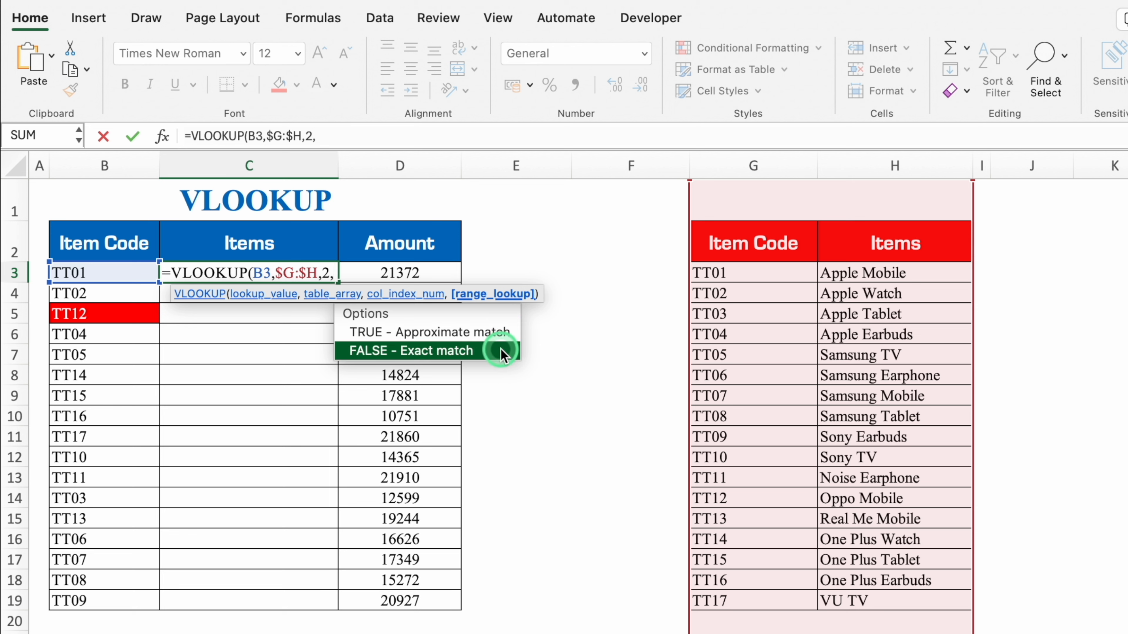
{"action": "left_click", "coordinate": [477, 177]}
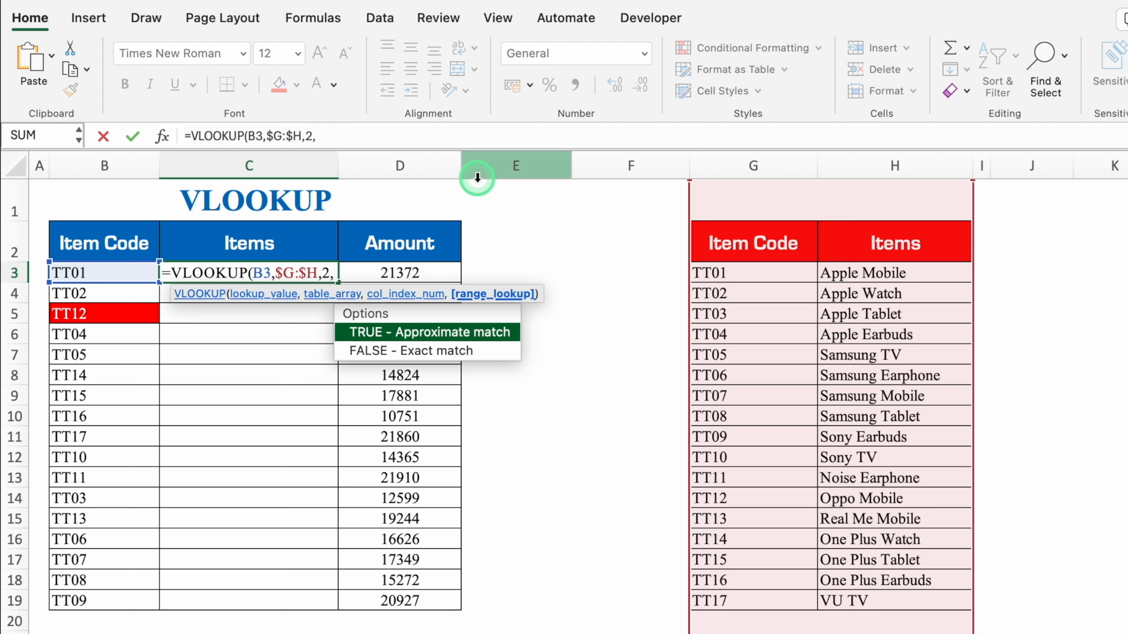
{"action": "left_click", "coordinate": [441, 142]}
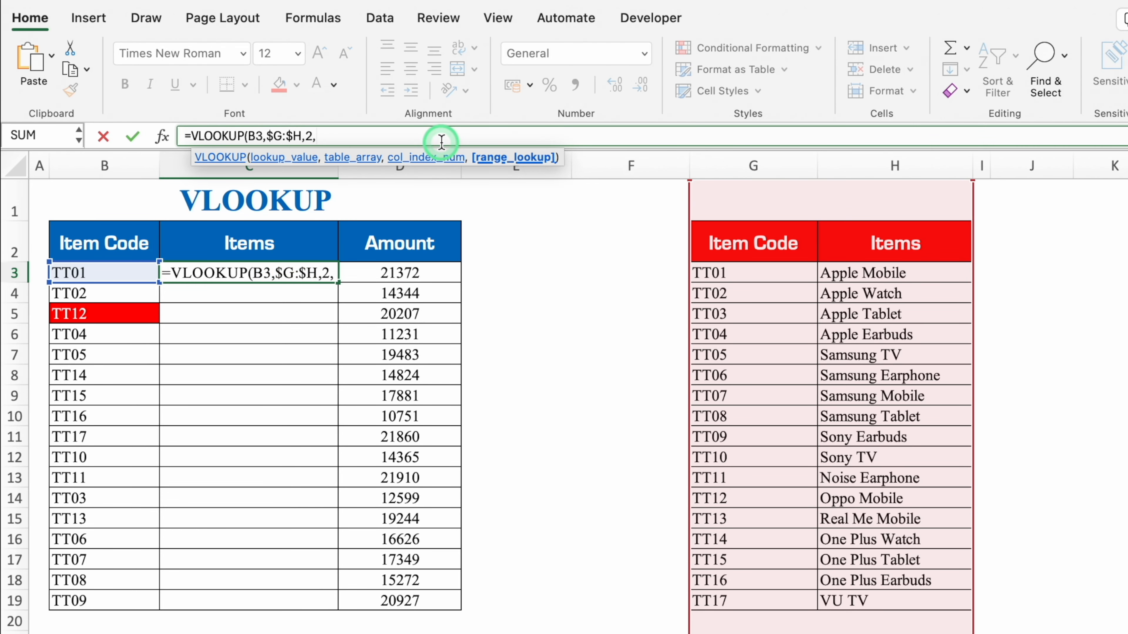
{"action": "type", "text": "0)"}
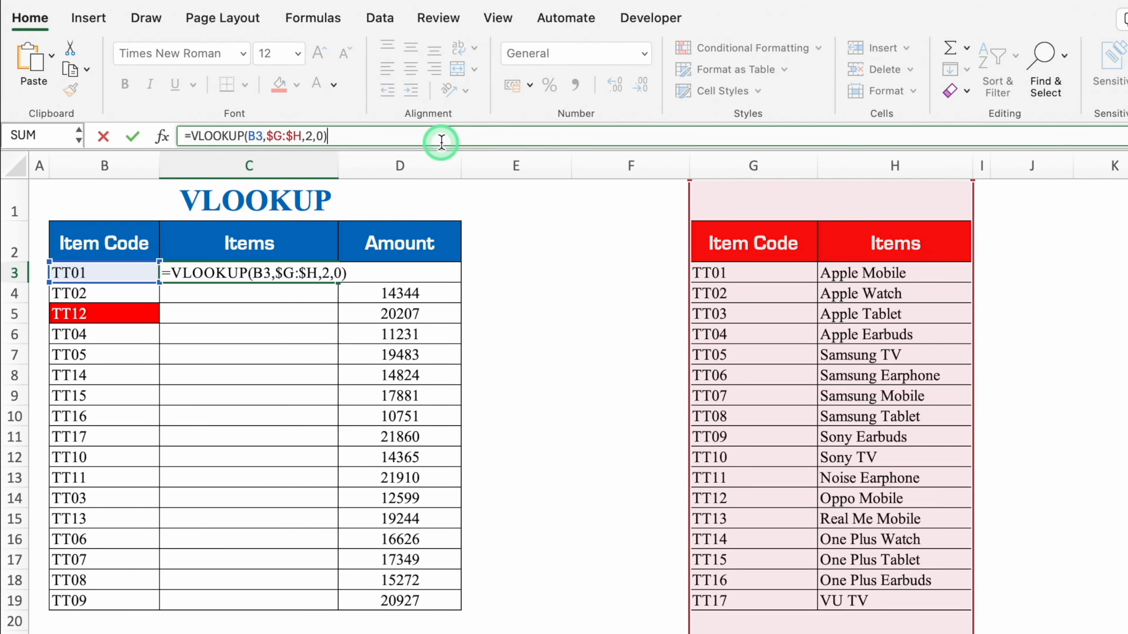
{"action": "key", "text": "Return"}
{"action": "left_click", "coordinate": [506, 256]}
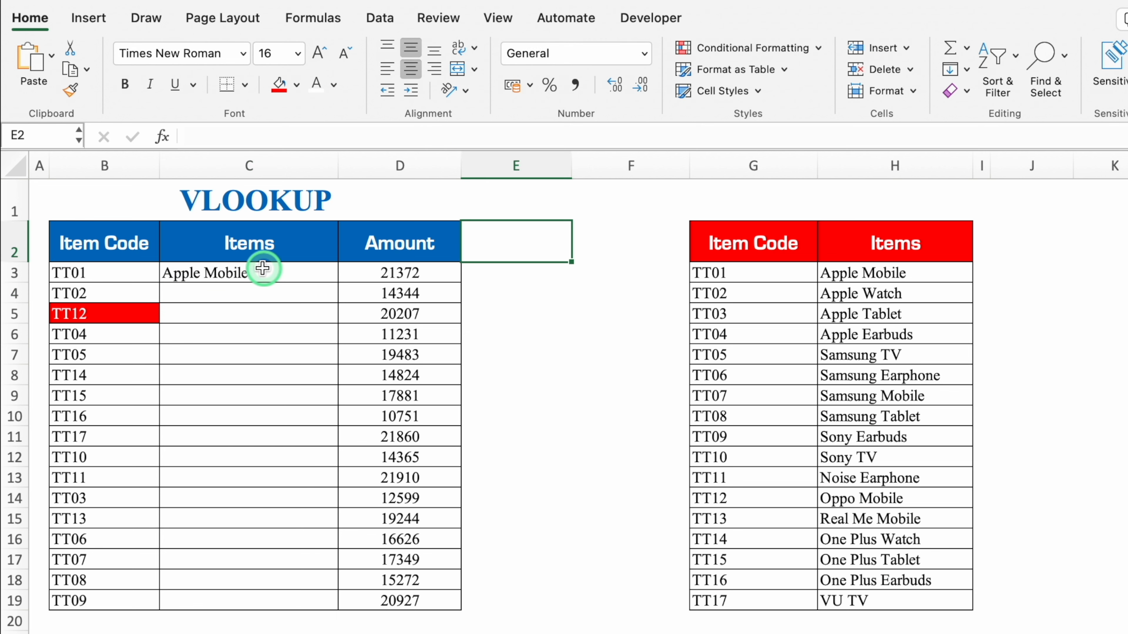
- Highlight the TT12 Oppo Mobile entry in G14:H14 with a red fill and white text
{"action": "left_click", "coordinate": [265, 271]}
{"action": "left_click_drag", "start_coordinate": [725, 498], "coordinate": [844, 497]}
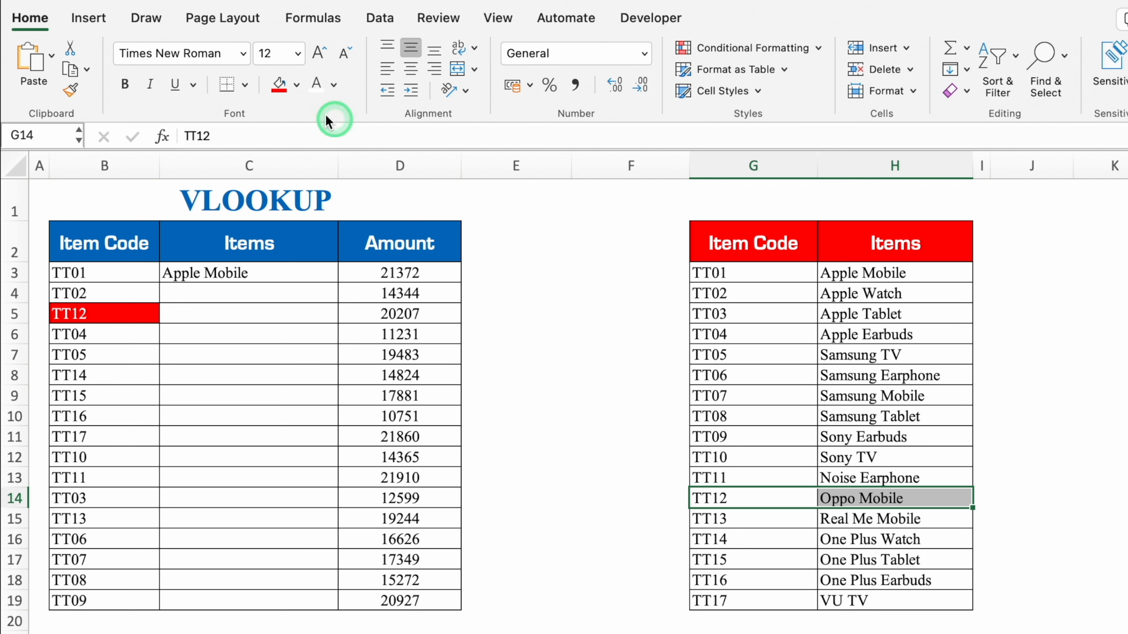
{"action": "left_click", "coordinate": [281, 86]}
{"action": "left_click", "coordinate": [316, 85]}
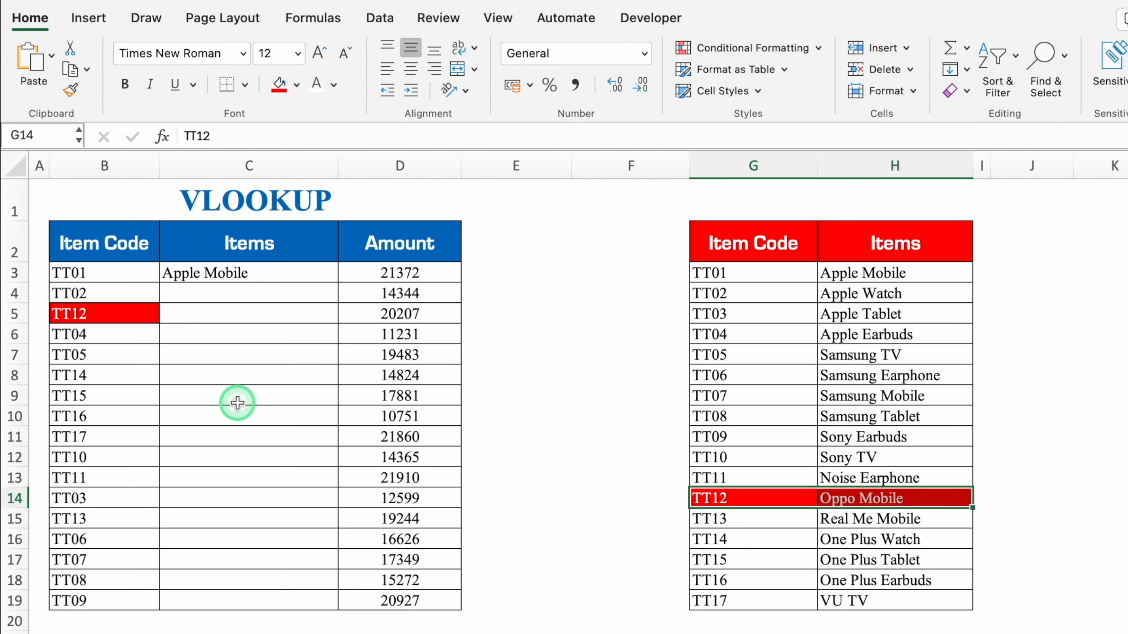
- Give the empty Items cell C5 beside TT12 the same red fill and white text
{"action": "left_click", "coordinate": [249, 314]}
{"action": "left_click", "coordinate": [278, 86]}
{"action": "left_click", "coordinate": [318, 87]}
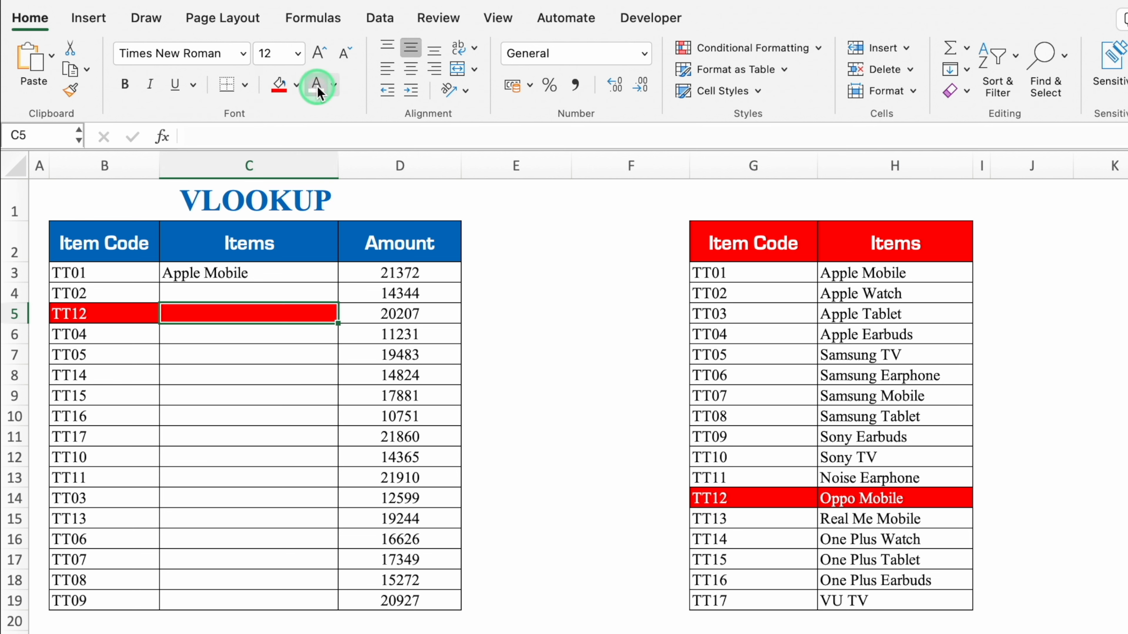
{"action": "left_click", "coordinate": [517, 314]}
- Fill the C3 VLOOKUP formula down the Items column to C19
{"action": "left_click", "coordinate": [328, 275]}
{"action": "left_click_drag", "start_coordinate": [337, 283], "coordinate": [338, 612]}
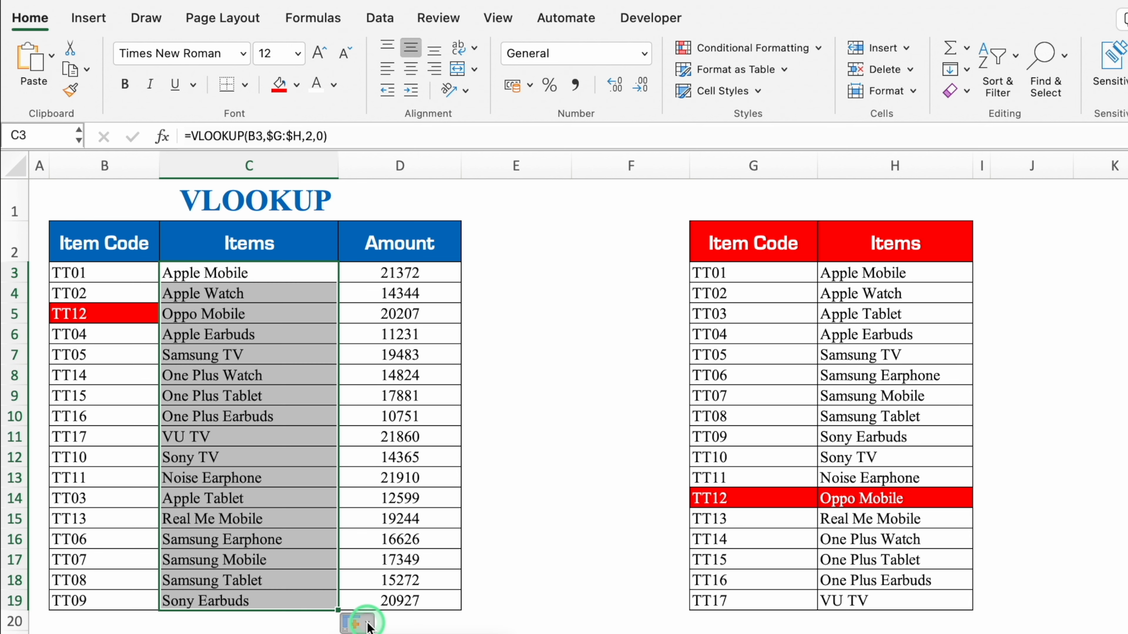
{"action": "left_click", "coordinate": [515, 624]}
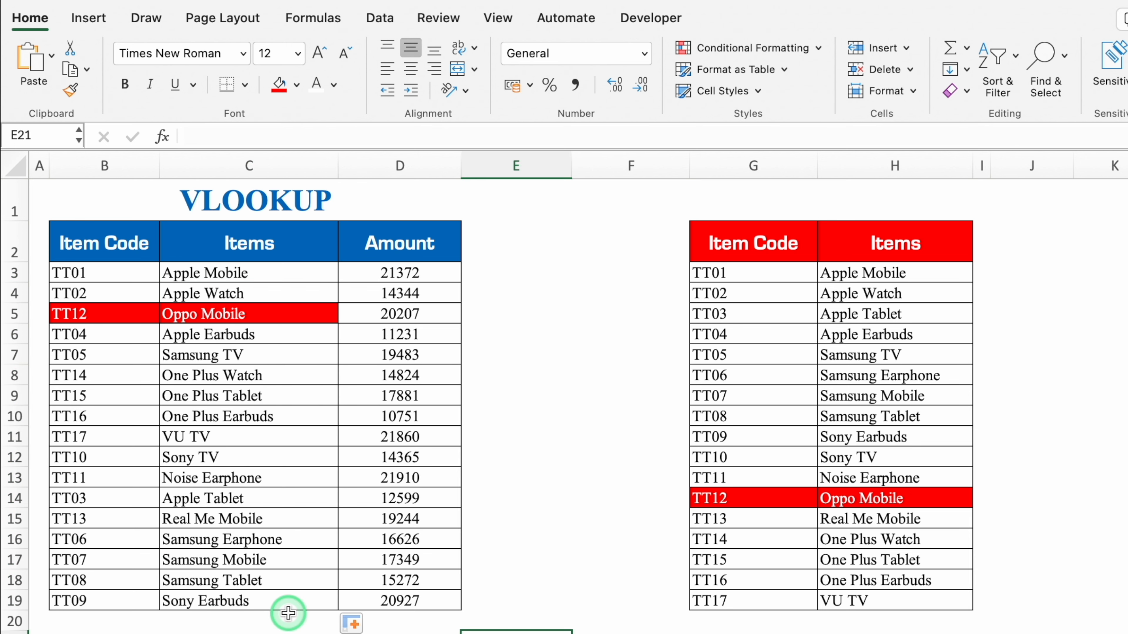
- Copy the TT12 code from B5 over the code in B13 and apply a red fill to the item in C13
{"action": "left_click", "coordinate": [275, 311]}
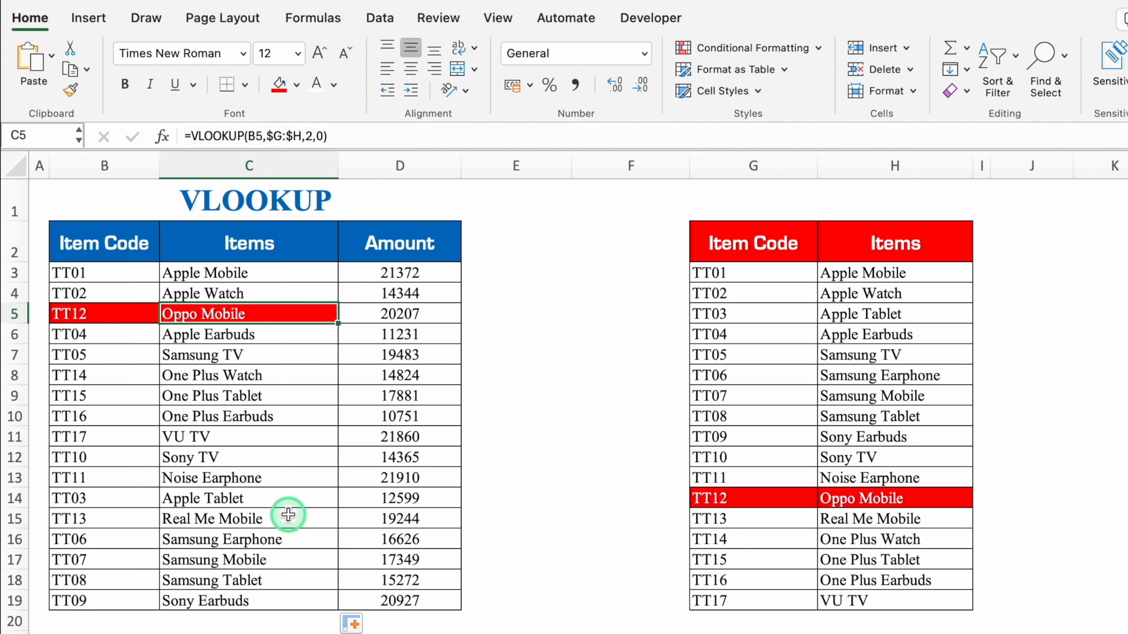
{"action": "left_click", "coordinate": [120, 435]}
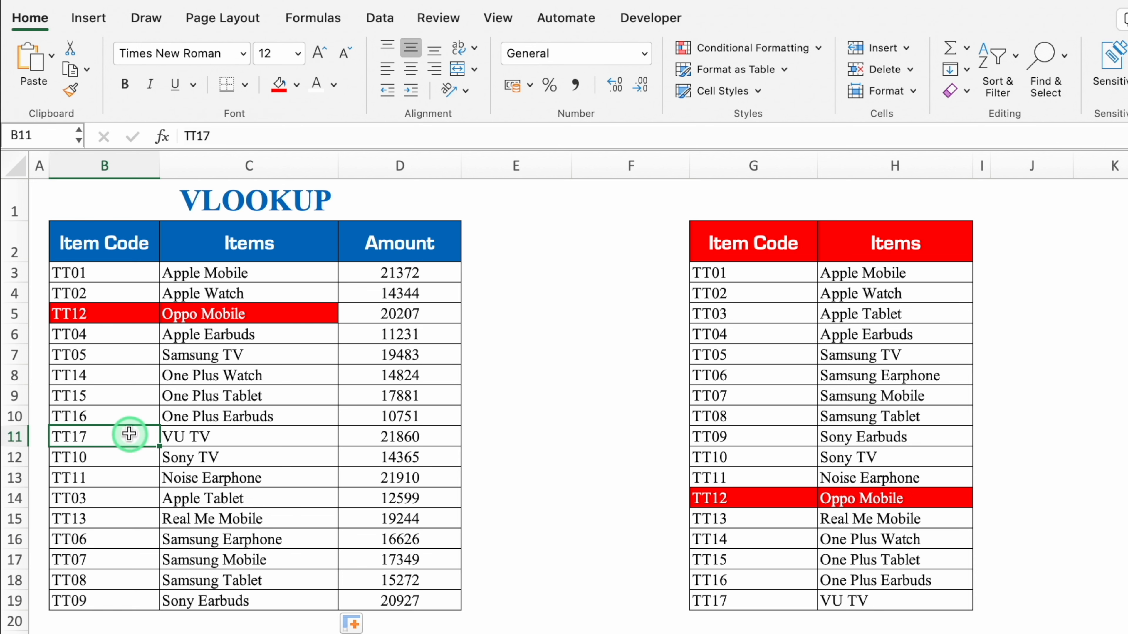
{"action": "left_click", "coordinate": [117, 317]}
{"action": "key", "text": "super+c"}
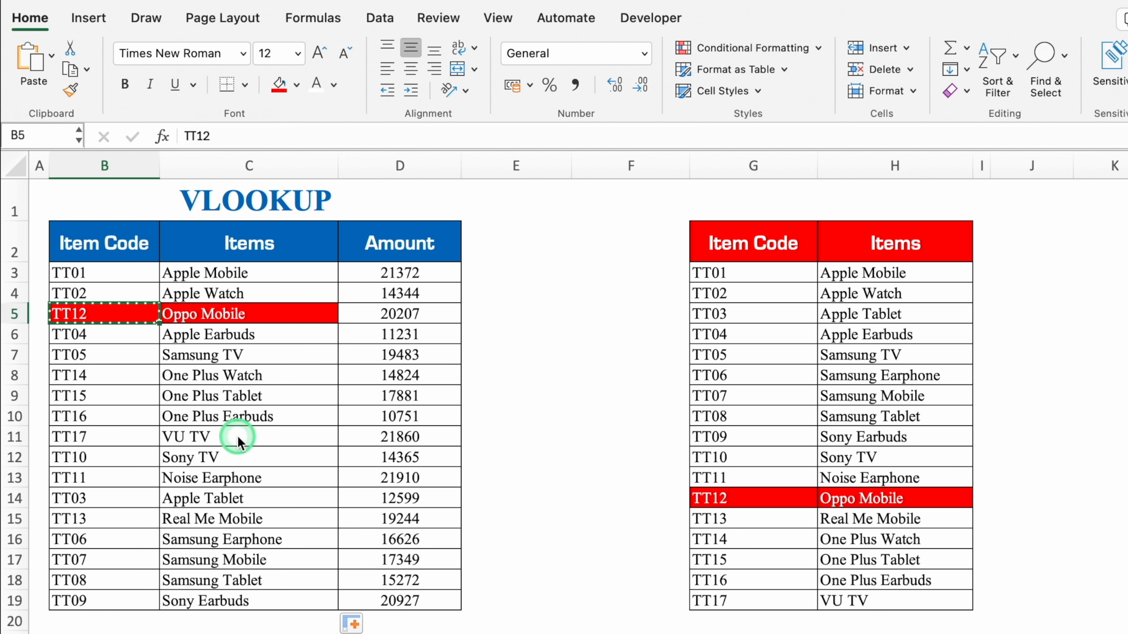
{"action": "left_click", "coordinate": [102, 476]}
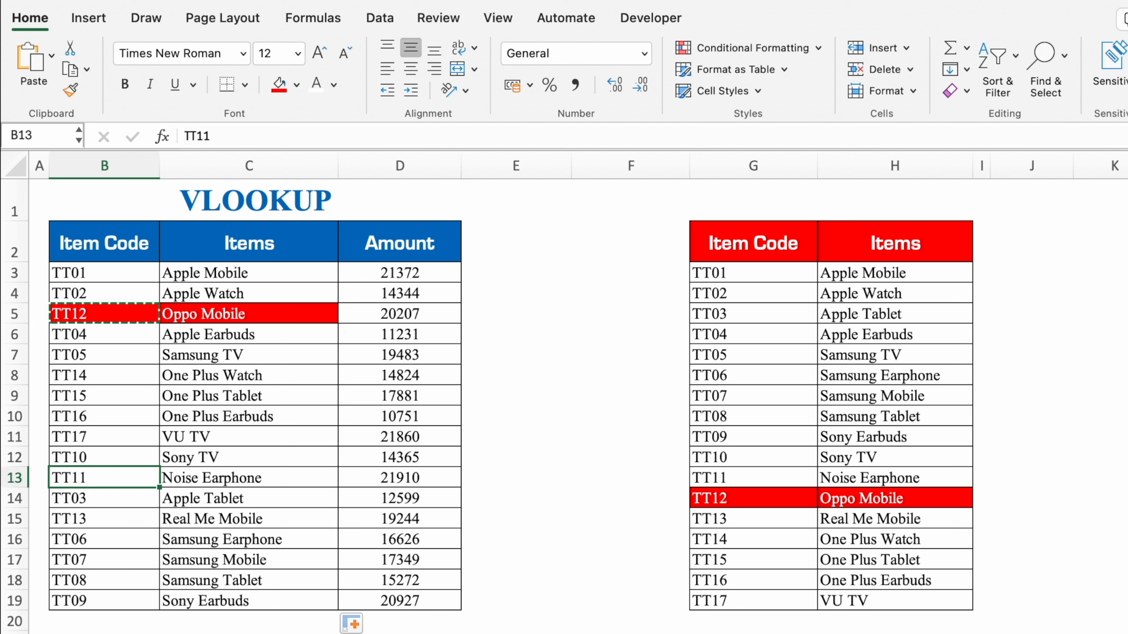
{"action": "key", "text": "super+v"}
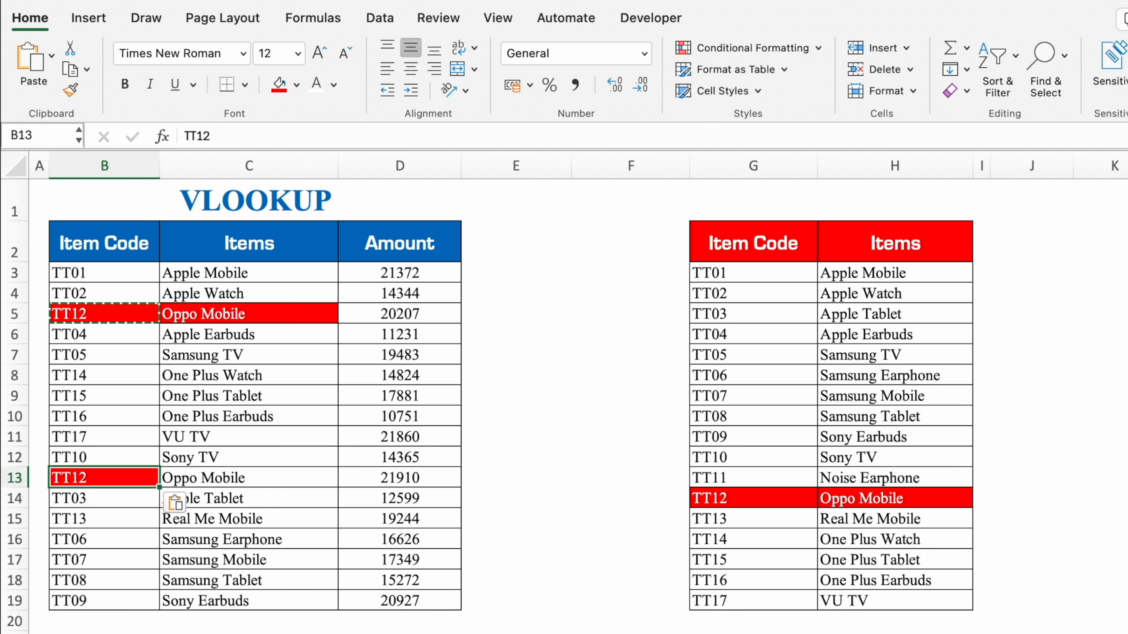
{"action": "left_click", "coordinate": [265, 479]}
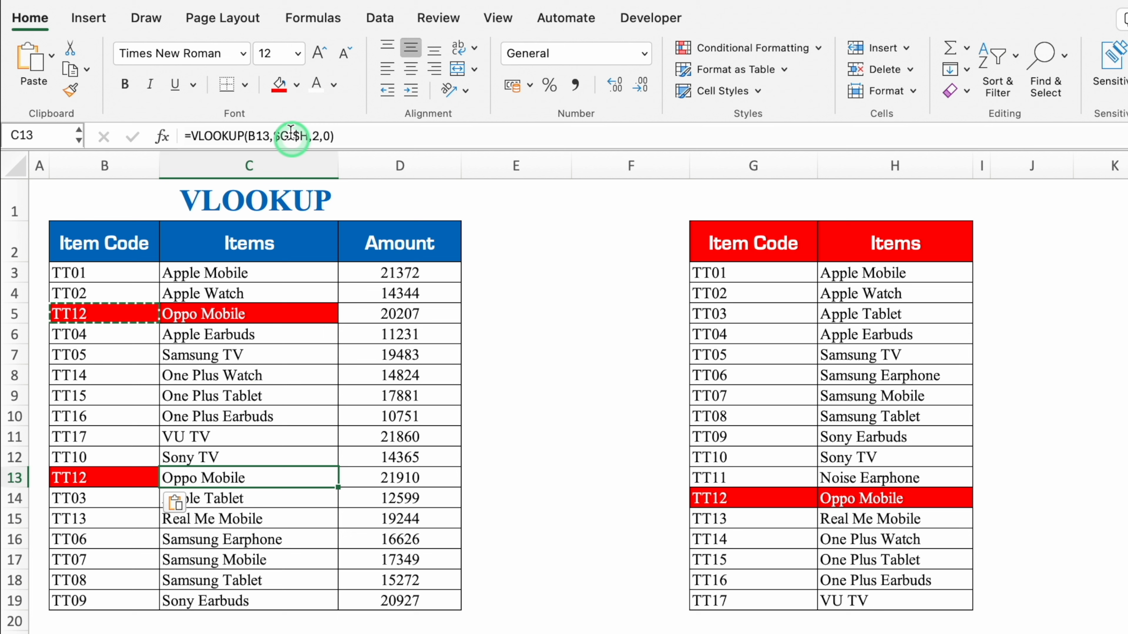
{"action": "left_click", "coordinate": [279, 84]}
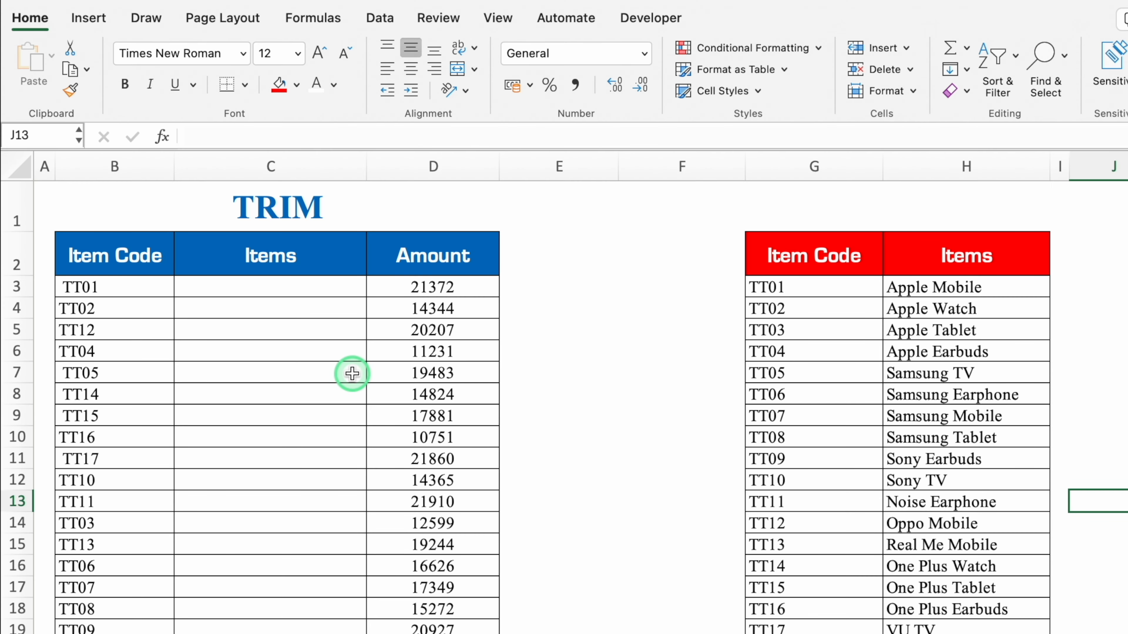
- Enter =VLOOKUP(B3,$G:$H,2,0) in C3 to look up the item for the first code
{"action": "left_click", "coordinate": [310, 289]}
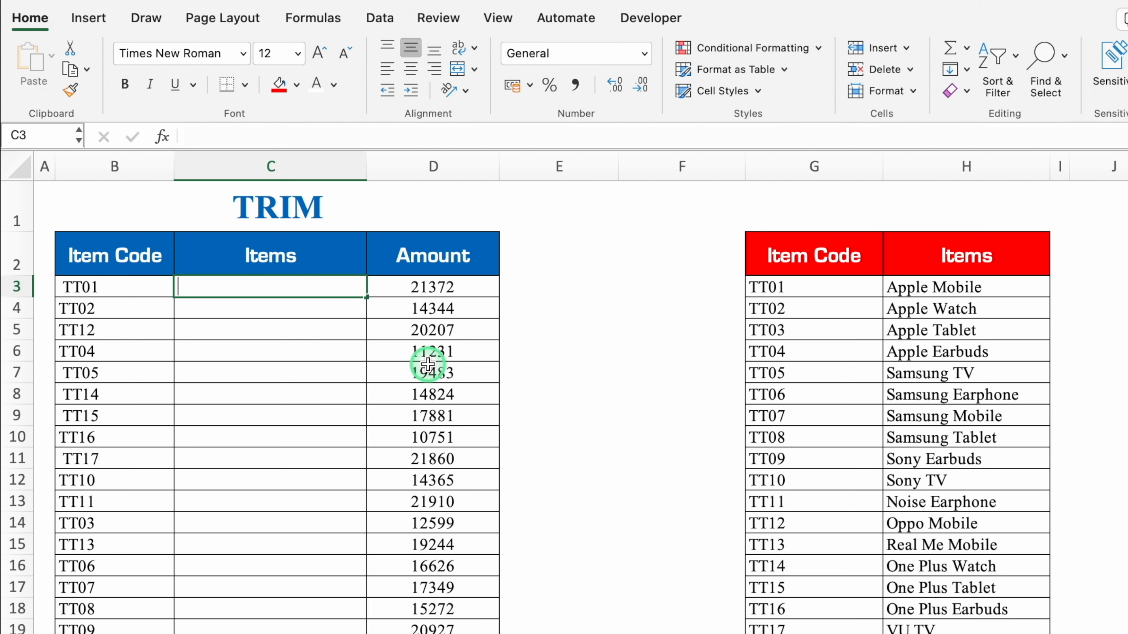
{"action": "type", "text": "=vlo"}
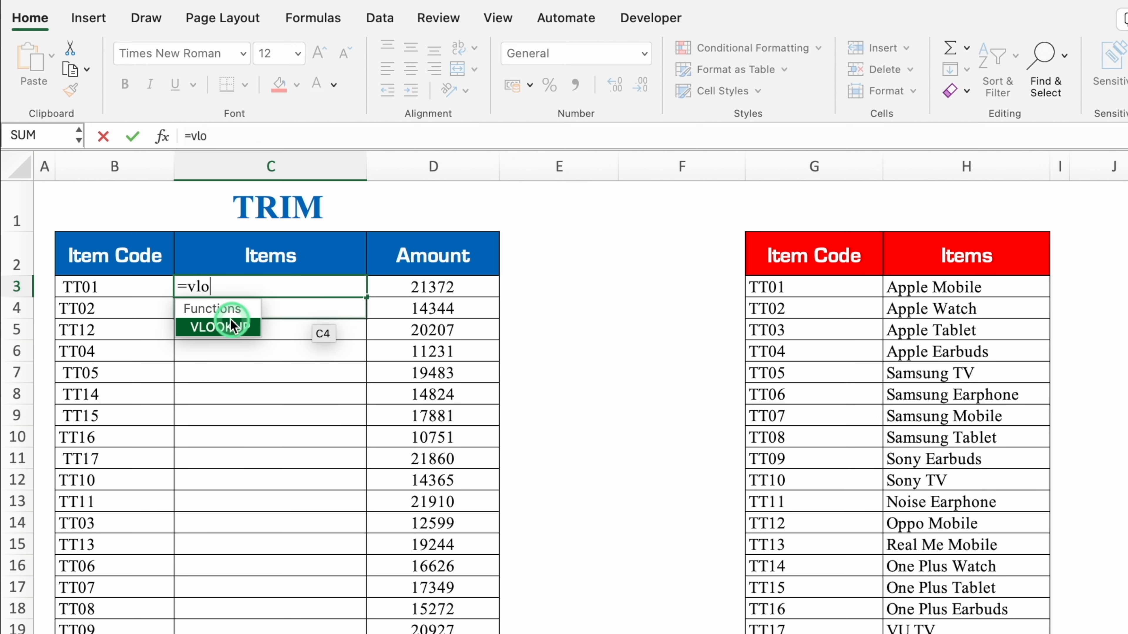
{"action": "double_click", "coordinate": [228, 328]}
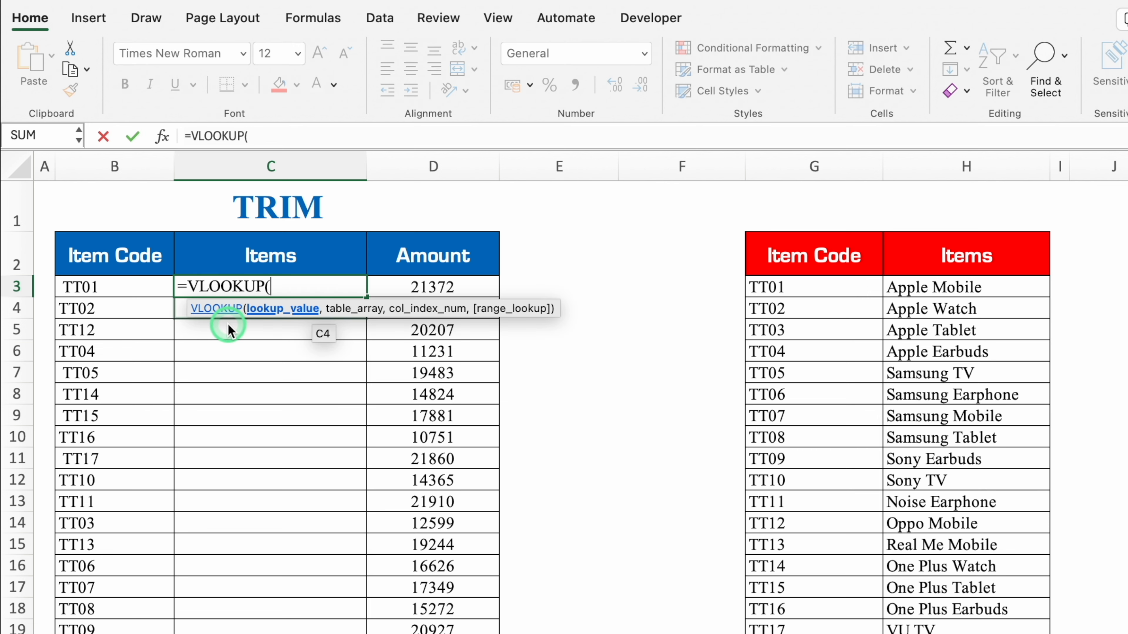
{"action": "left_click", "coordinate": [125, 284]}
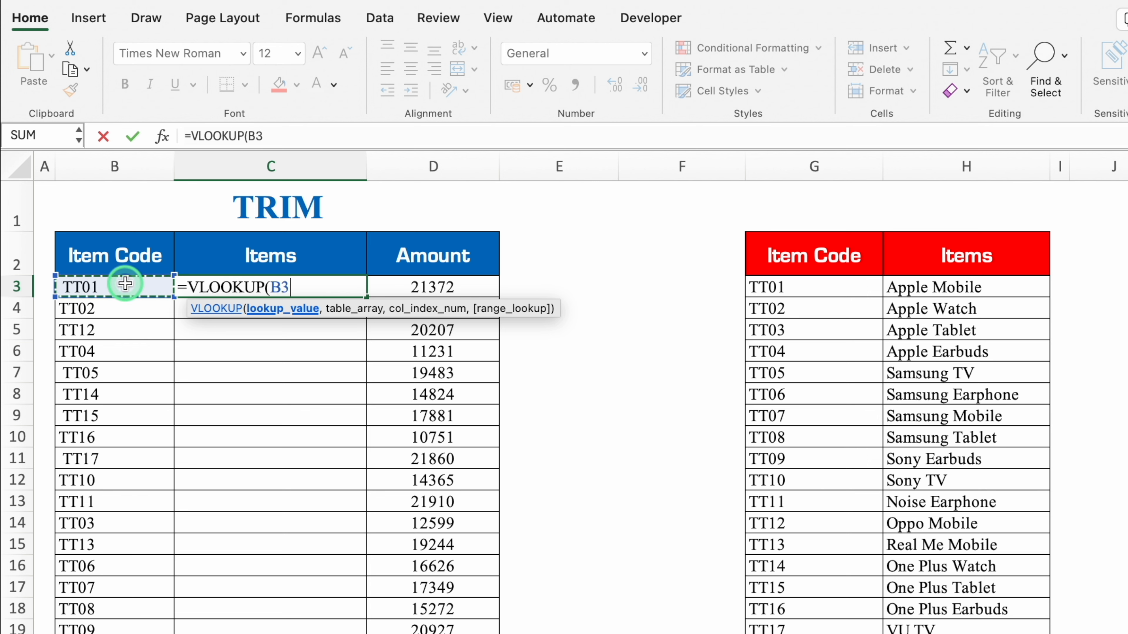
{"action": "type", "text": ","}
{"action": "left_click_drag", "start_coordinate": [814, 167], "coordinate": [951, 183]}
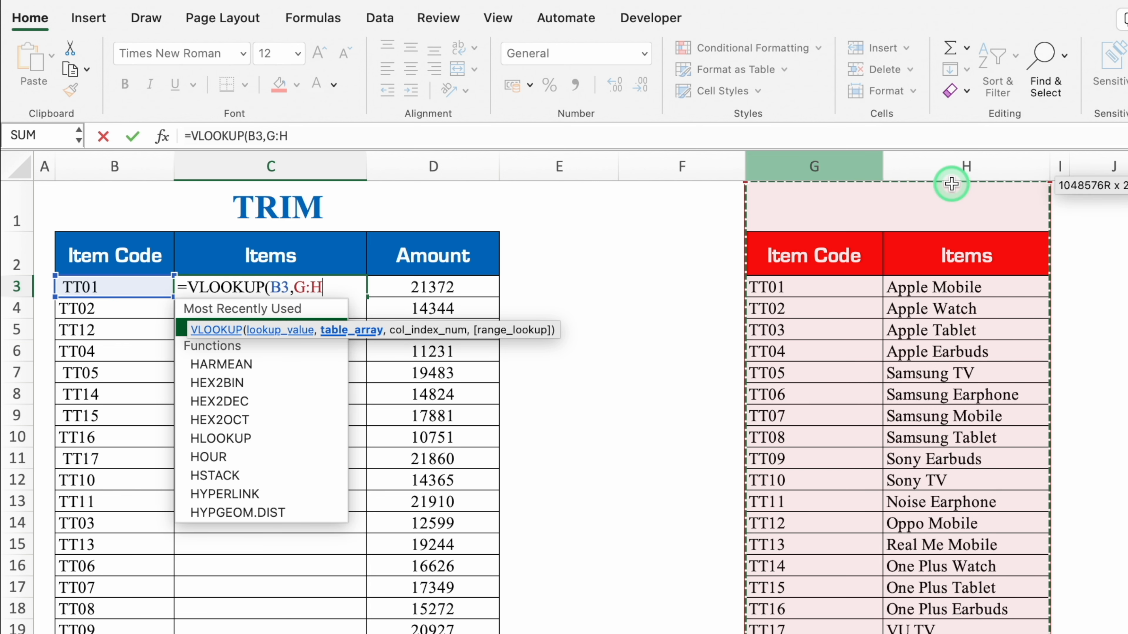
{"action": "key", "text": "F4"}
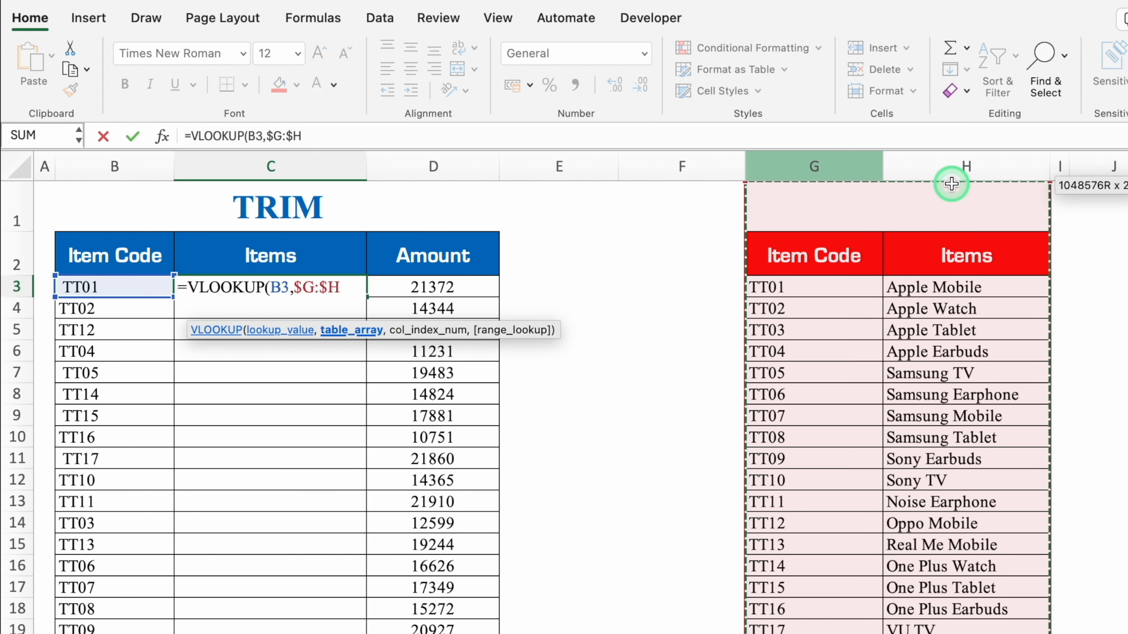
{"action": "type", "text": ","}
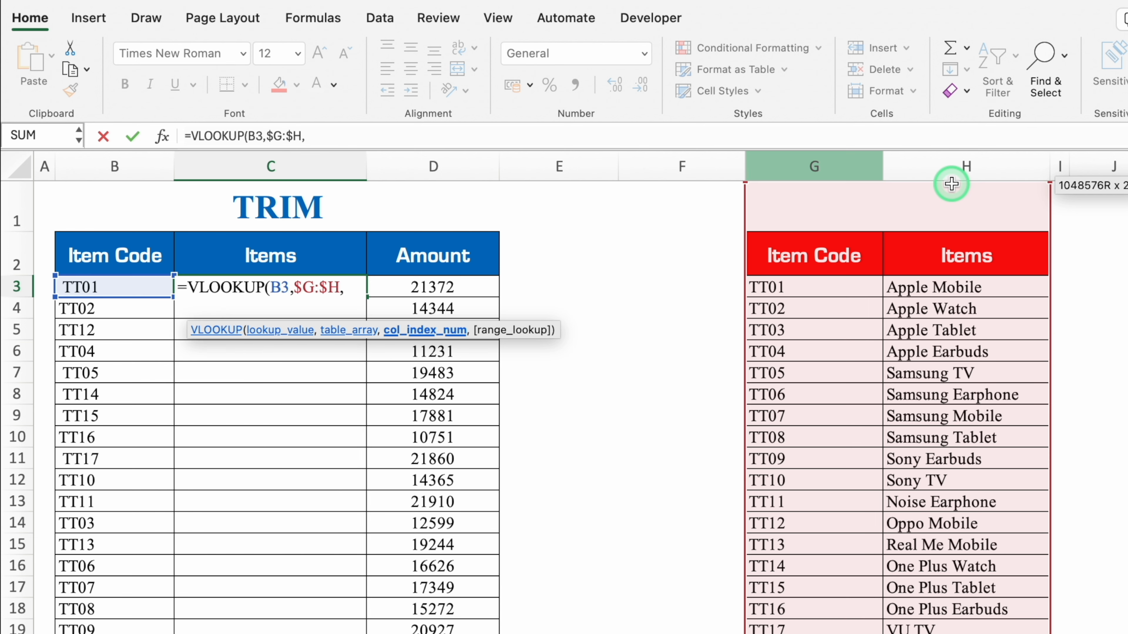
{"action": "type", "text": "2,0"}
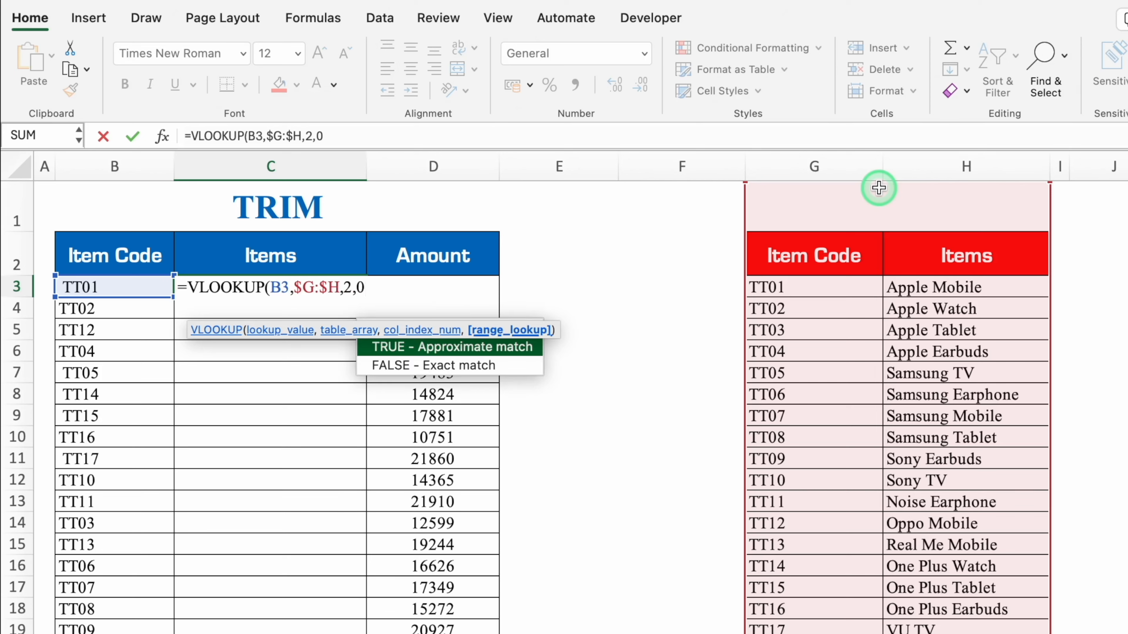
{"action": "type", "text": ")"}
{"action": "key", "text": "Return"}
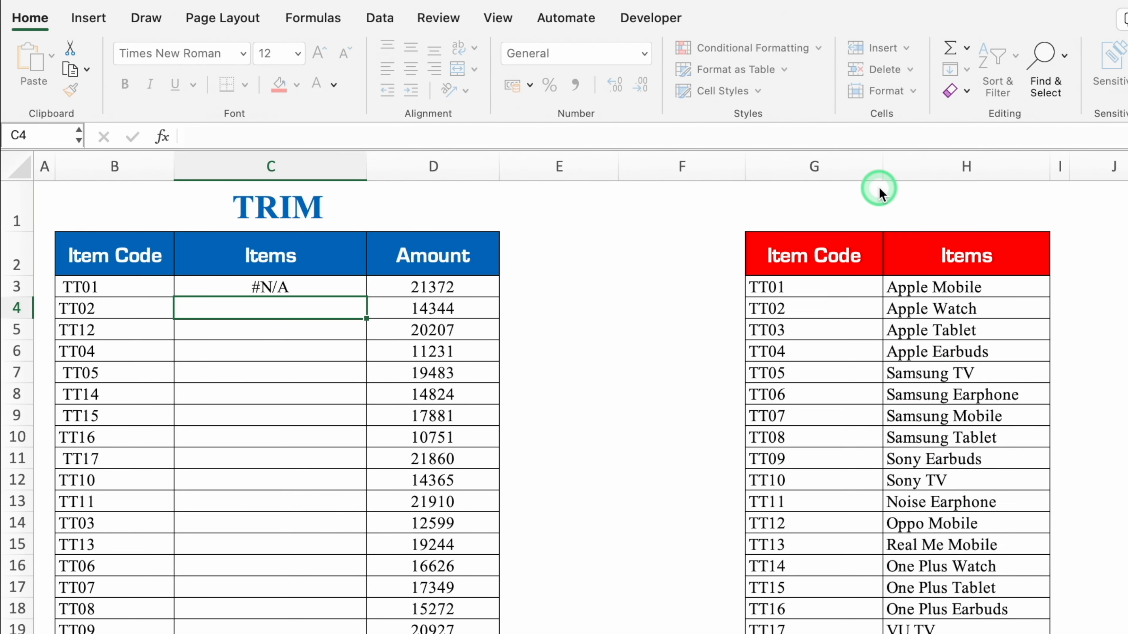
- Fill the C3 VLOOKUP formula down the Items column and check the results in C5, C6 and C8
{"action": "left_click", "coordinate": [321, 287]}
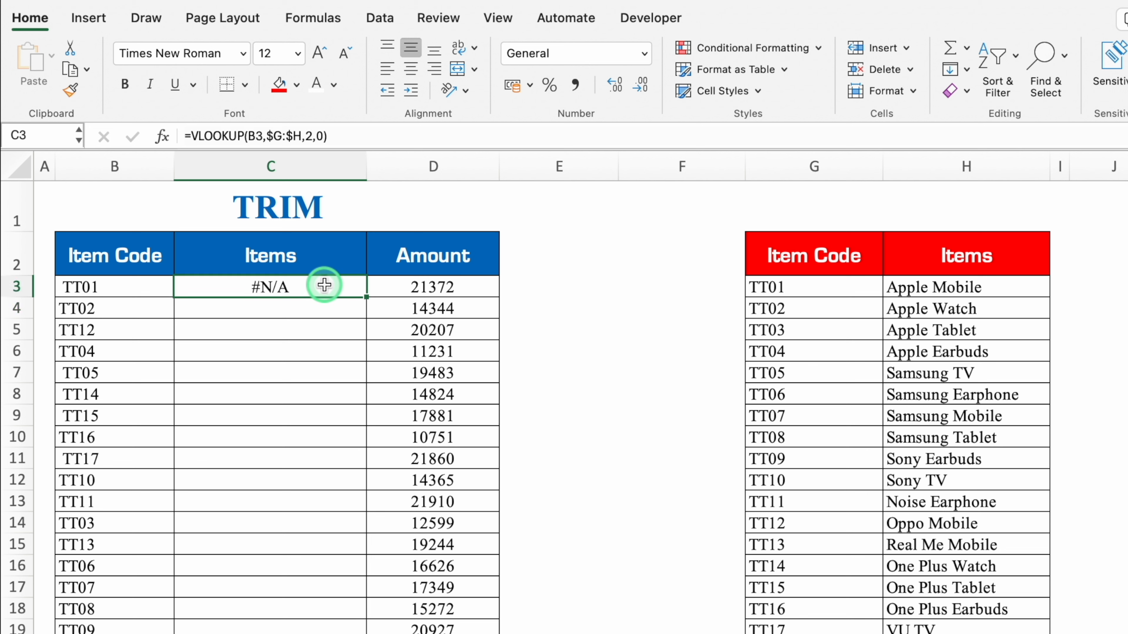
{"action": "double_click", "coordinate": [367, 299]}
{"action": "left_click", "coordinate": [608, 332]}
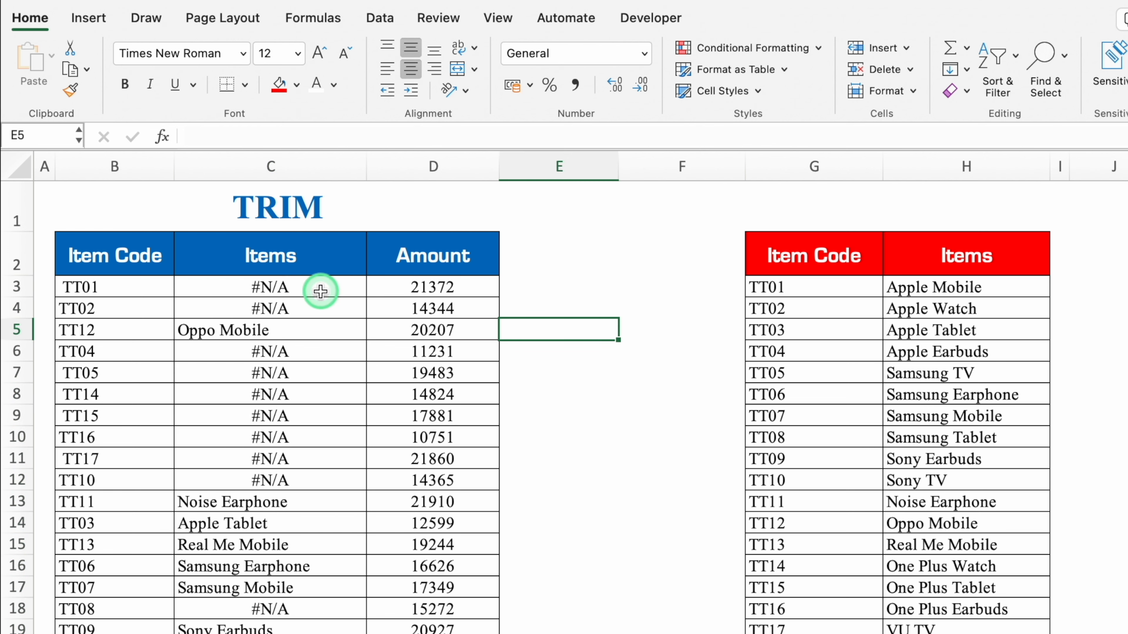
{"action": "left_click", "coordinate": [315, 330]}
{"action": "left_click", "coordinate": [322, 353]}
{"action": "left_click", "coordinate": [321, 389]}
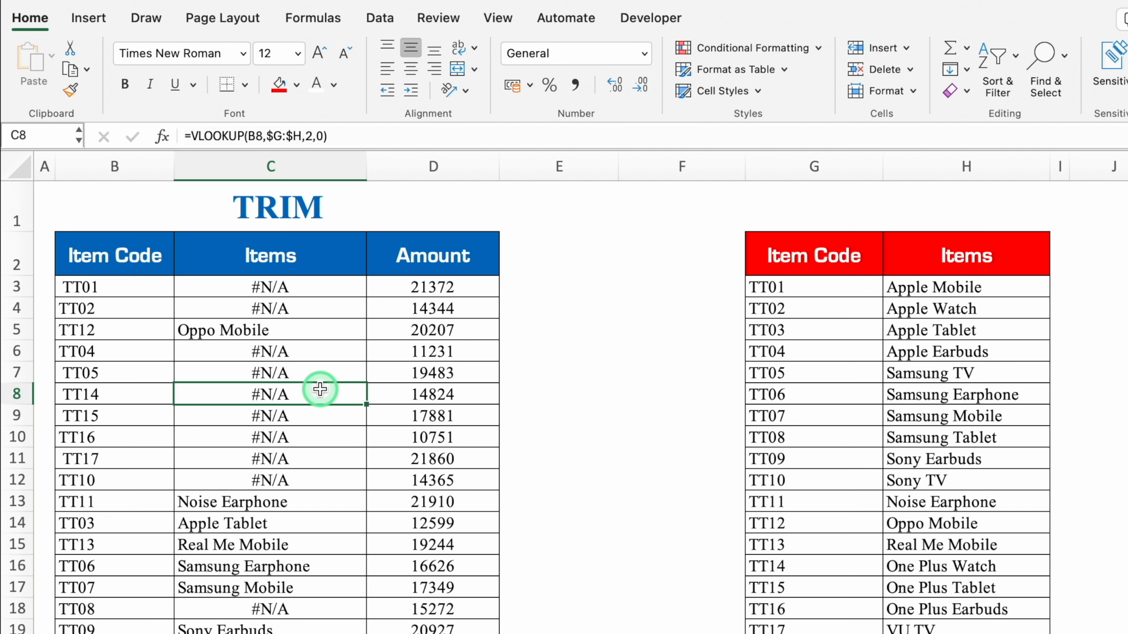
- Delete the extra space before the code TT01 in B3 and check the lookup result in C3
{"action": "left_click", "coordinate": [117, 281]}
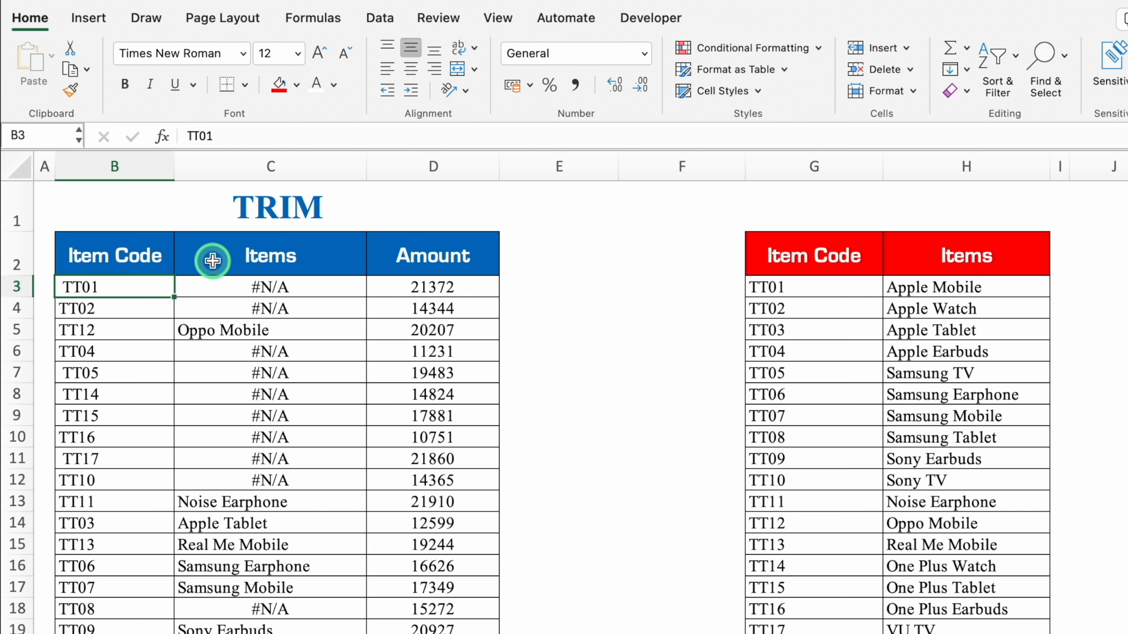
{"action": "left_click", "coordinate": [178, 136]}
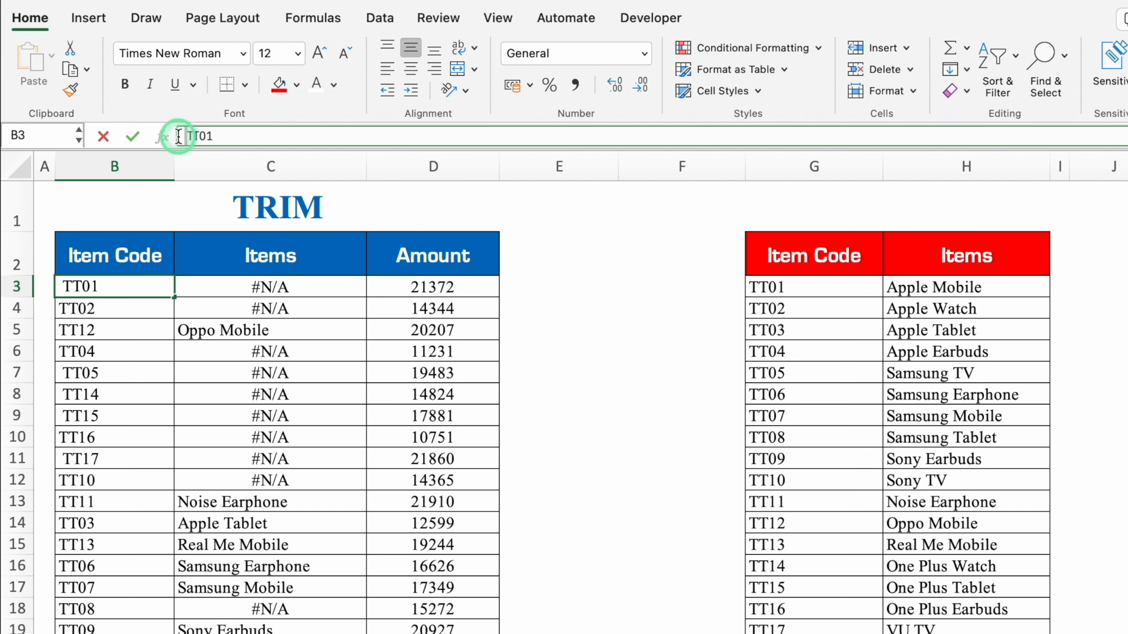
{"action": "left_click", "coordinate": [234, 136]}
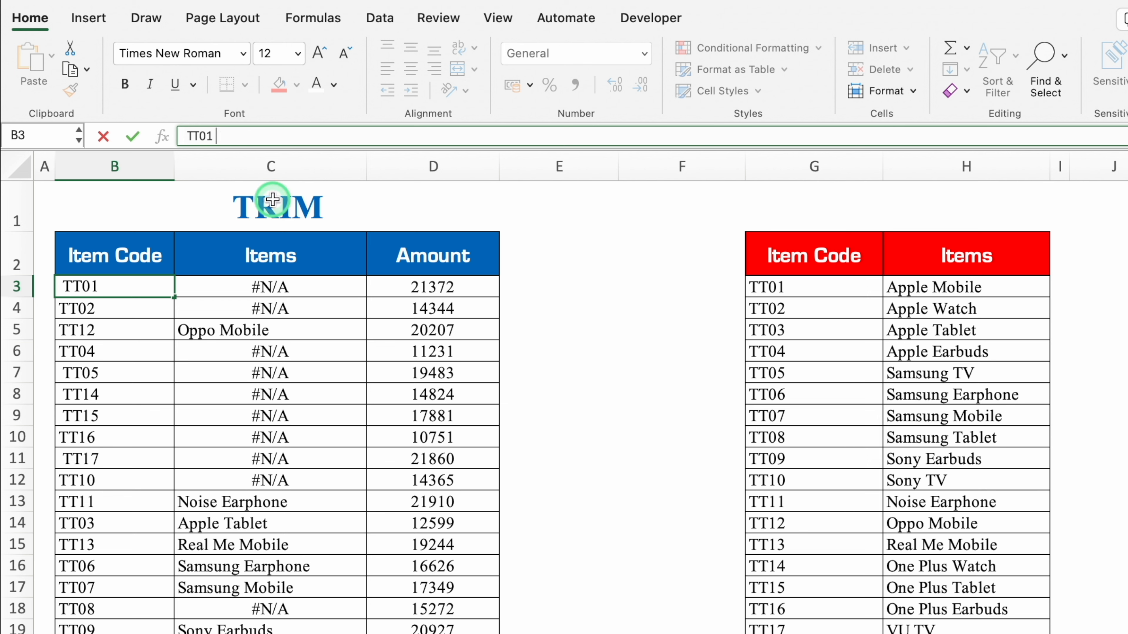
{"action": "left_click", "coordinate": [188, 136]}
{"action": "key", "text": "BackSpace"}
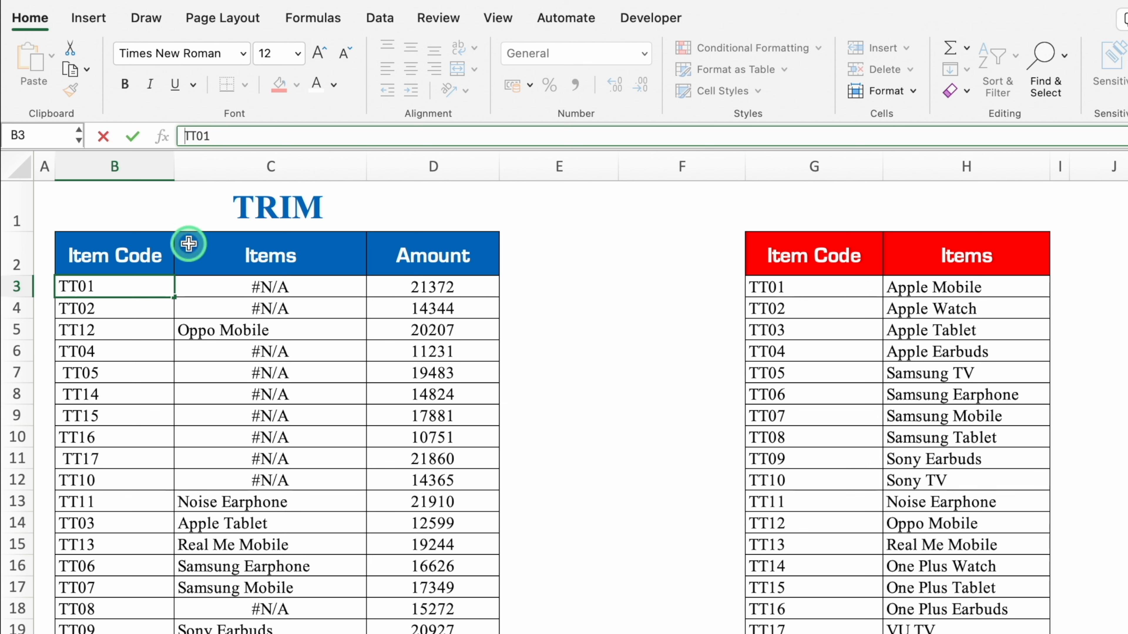
{"action": "key", "text": "Return"}
{"action": "left_click", "coordinate": [312, 287]}
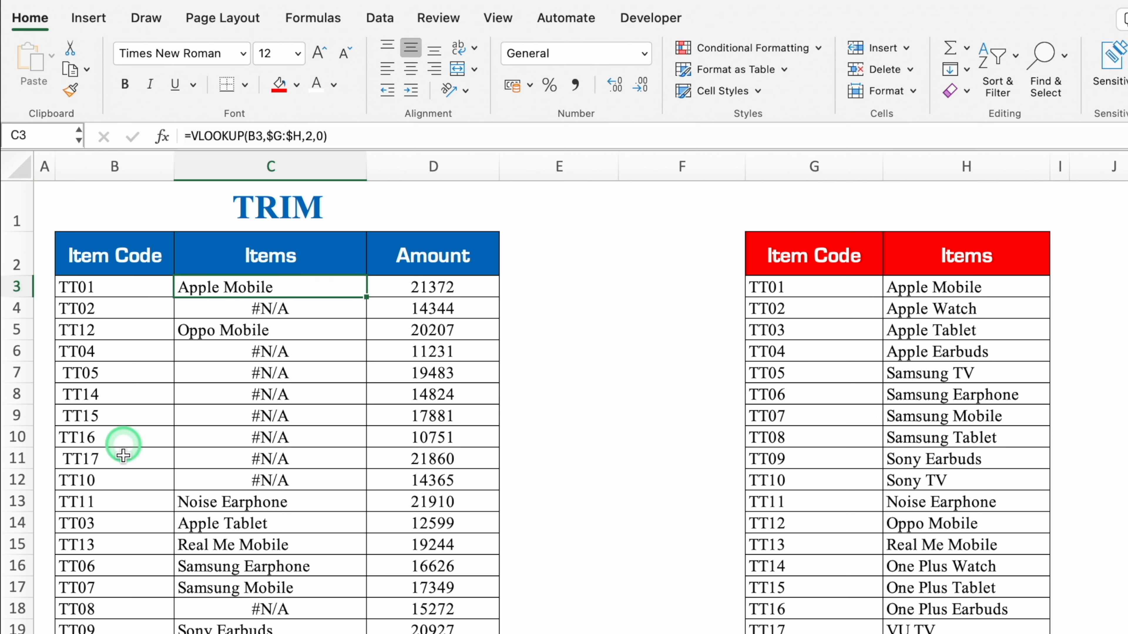
- Enter =TRIM(B3) in E3 and fill it down column E for all the item codes
{"action": "left_click", "coordinate": [575, 287]}
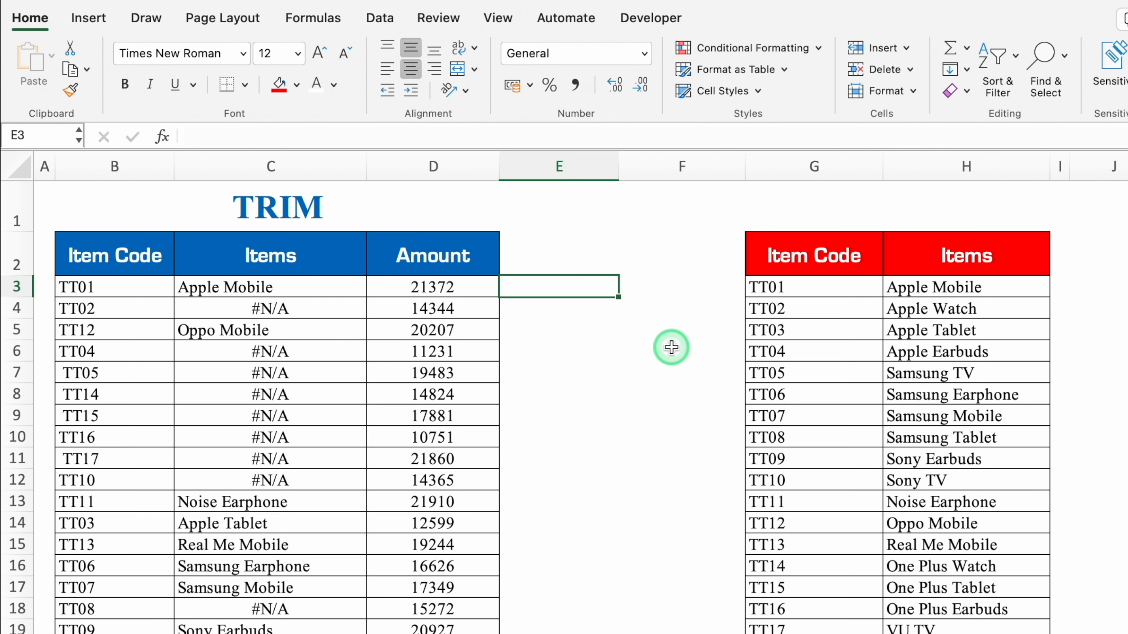
{"action": "type", "text": "=tri"}
{"action": "double_click", "coordinate": [553, 326]}
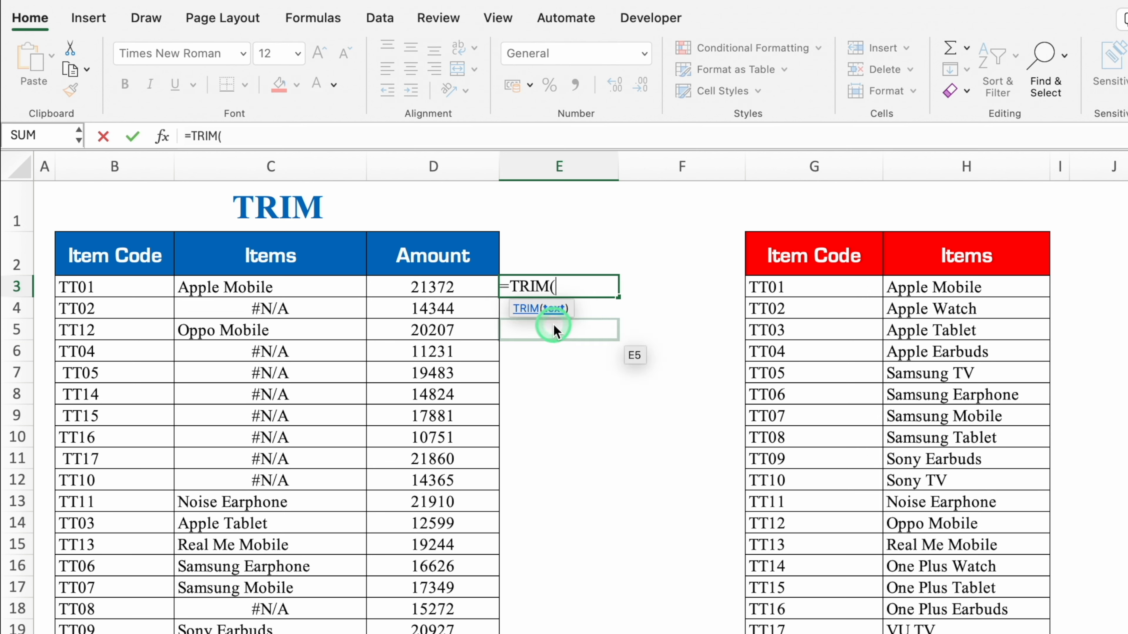
{"action": "left_click", "coordinate": [133, 284]}
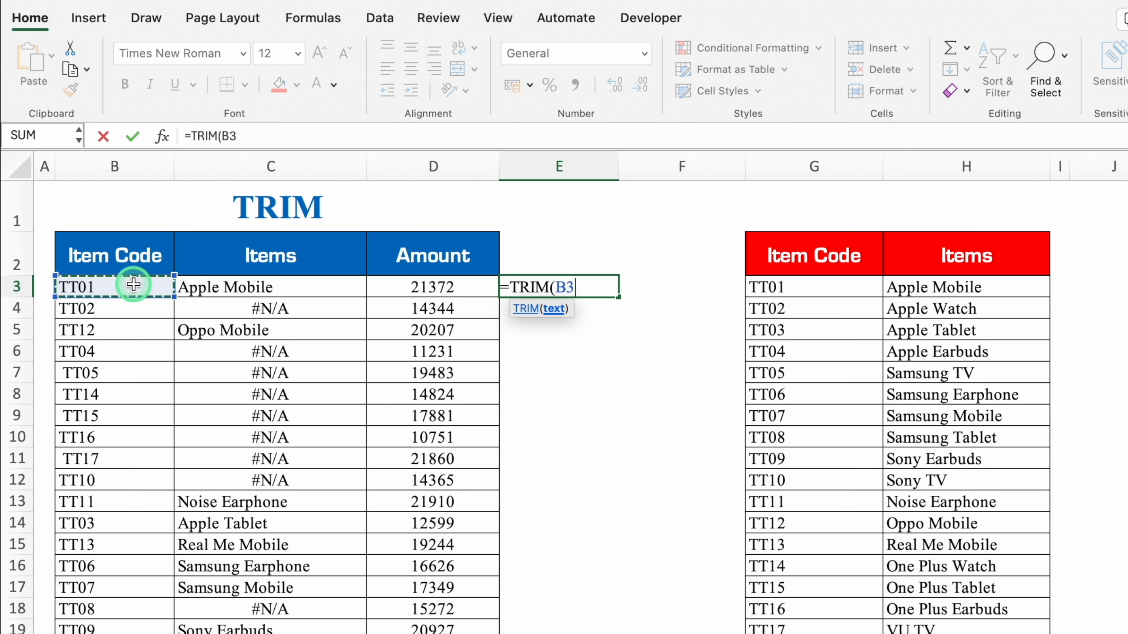
{"action": "key", "text": "Return"}
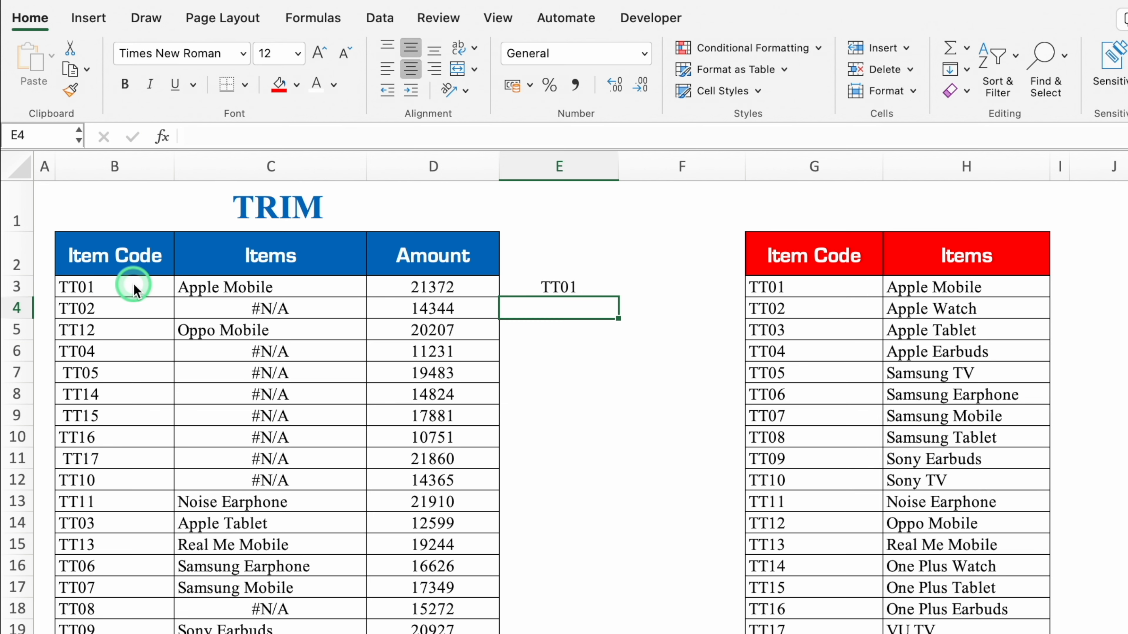
{"action": "left_click", "coordinate": [574, 288]}
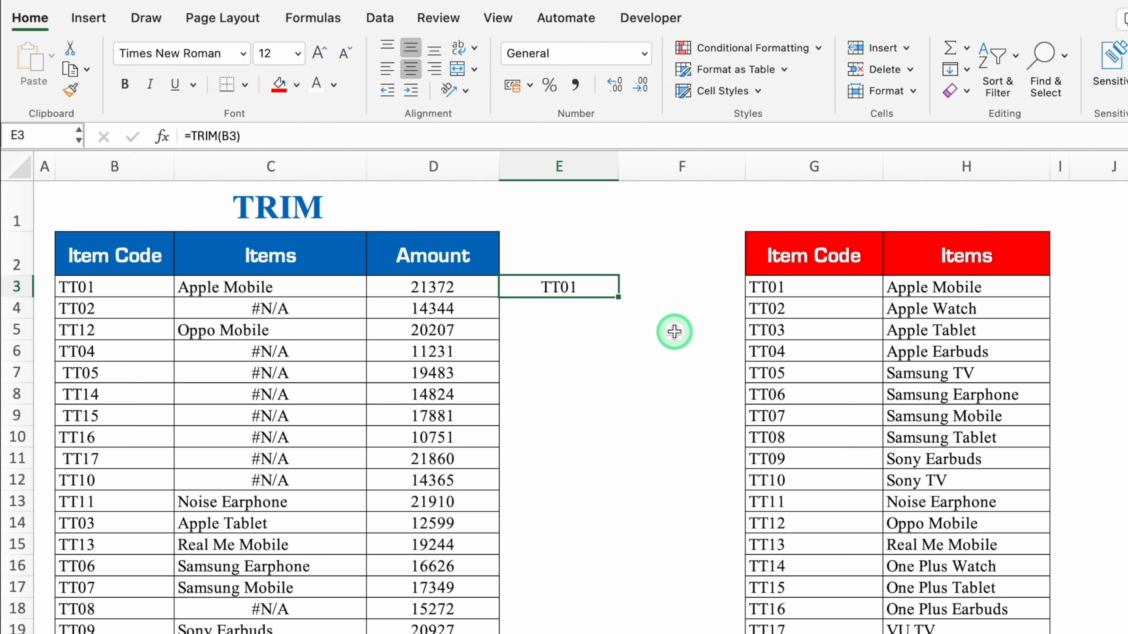
{"action": "double_click", "coordinate": [617, 297]}
{"action": "left_click", "coordinate": [559, 253]}
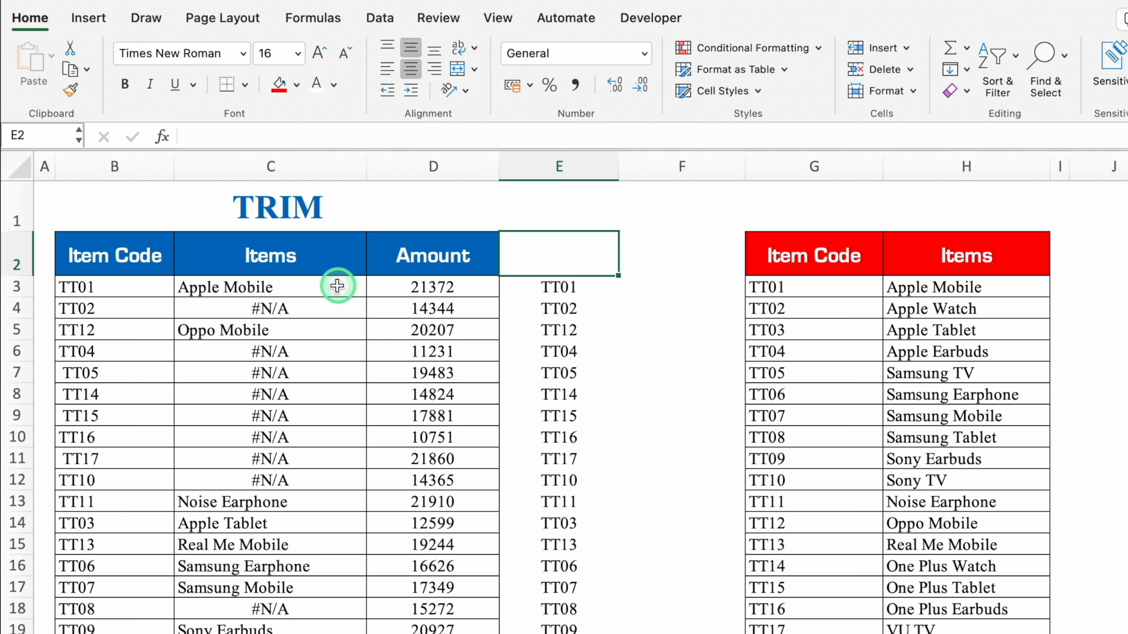
- Wrap the lookup value in C3 with TRIM so the formula reads =VLOOKUP(TRIM(B3),$G:$H,2,0)
{"action": "left_click", "coordinate": [286, 281]}
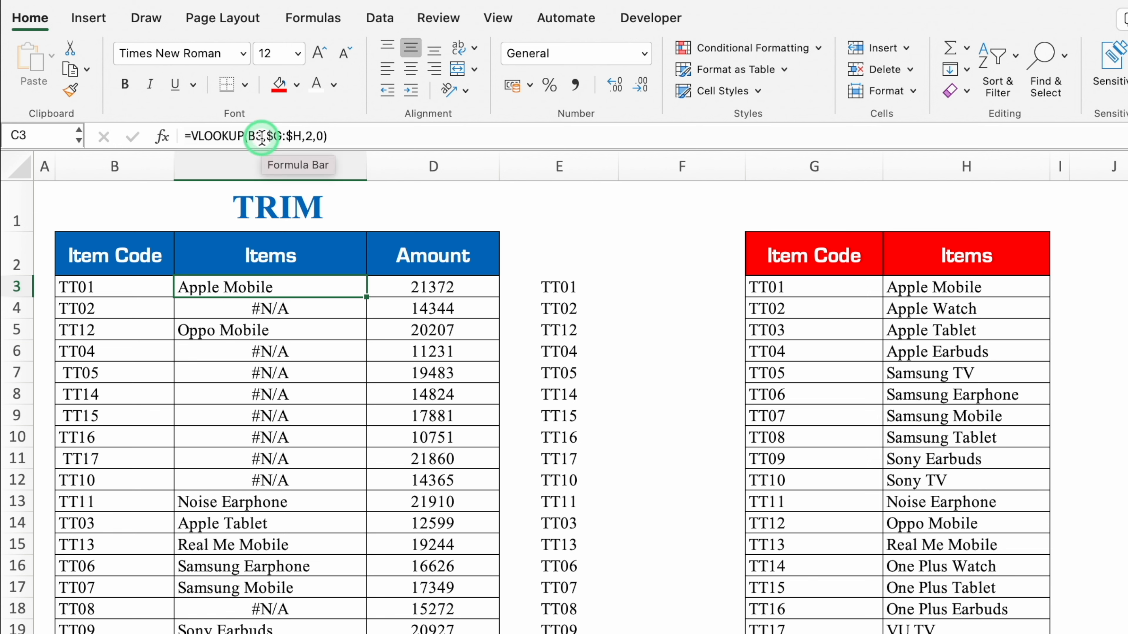
{"action": "left_click", "coordinate": [252, 137]}
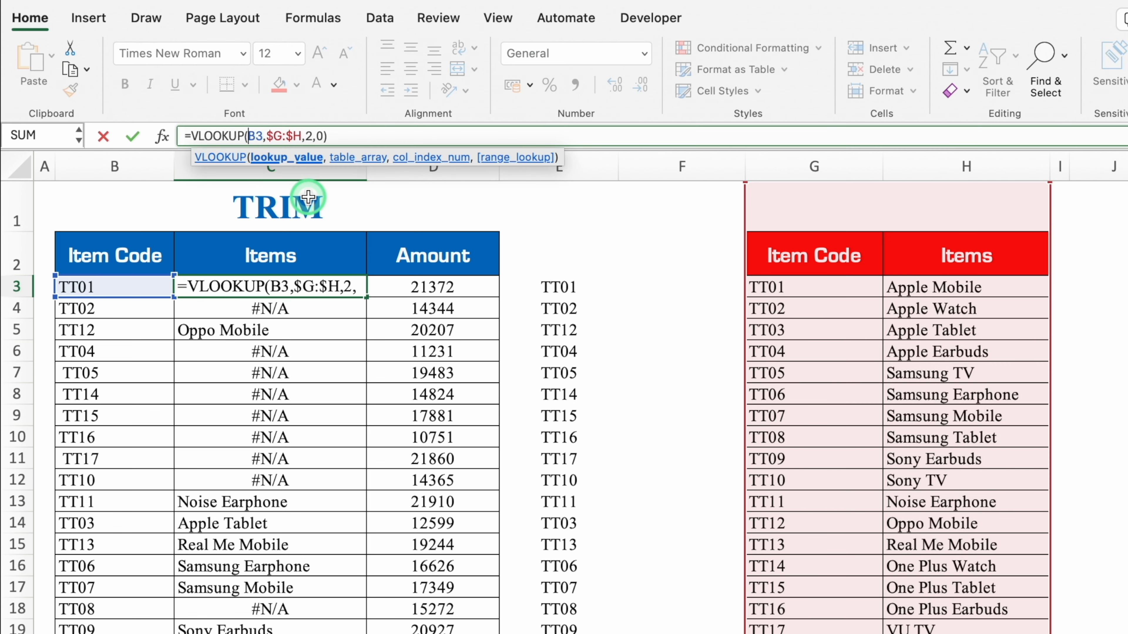
{"action": "type", "text": "Tri"}
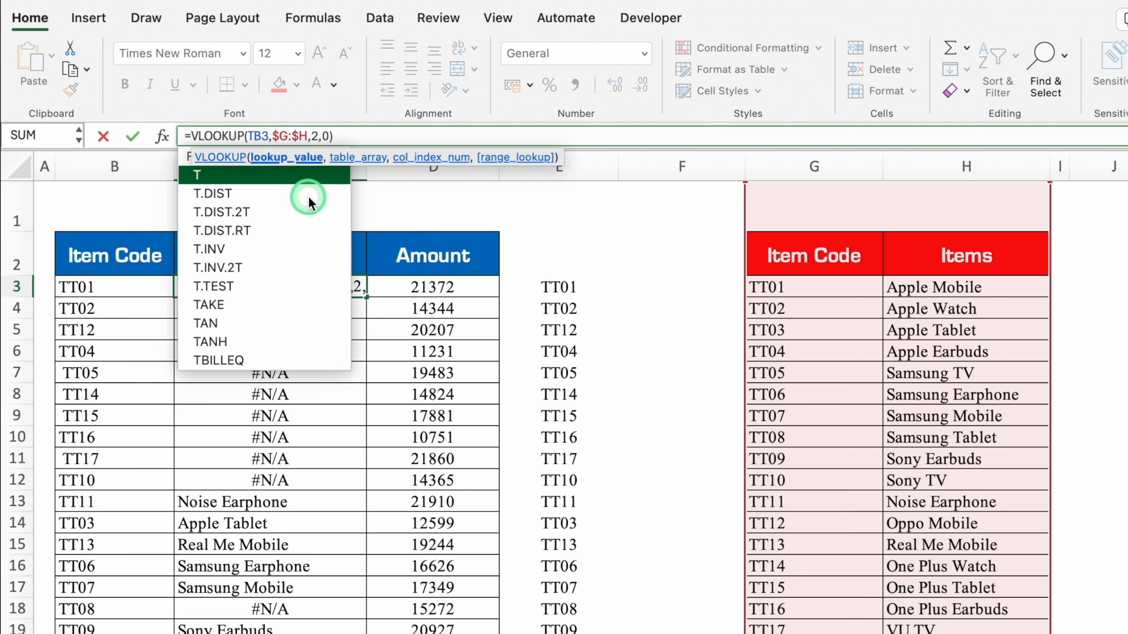
{"action": "type", "text": "m"}
{"action": "double_click", "coordinate": [208, 175]}
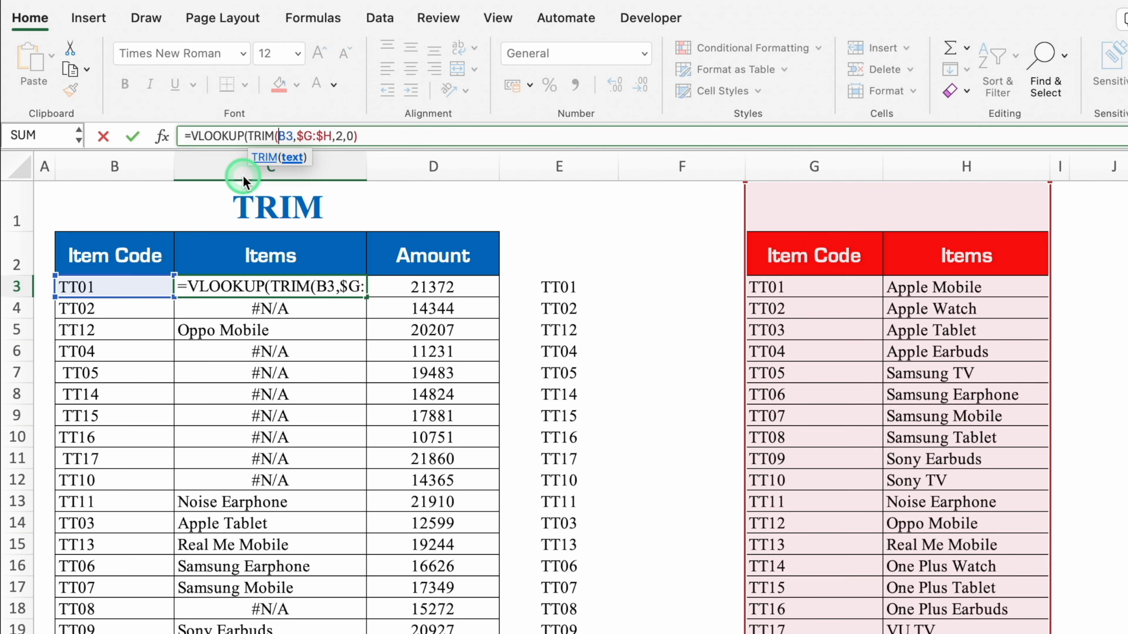
{"action": "left_click", "coordinate": [294, 137]}
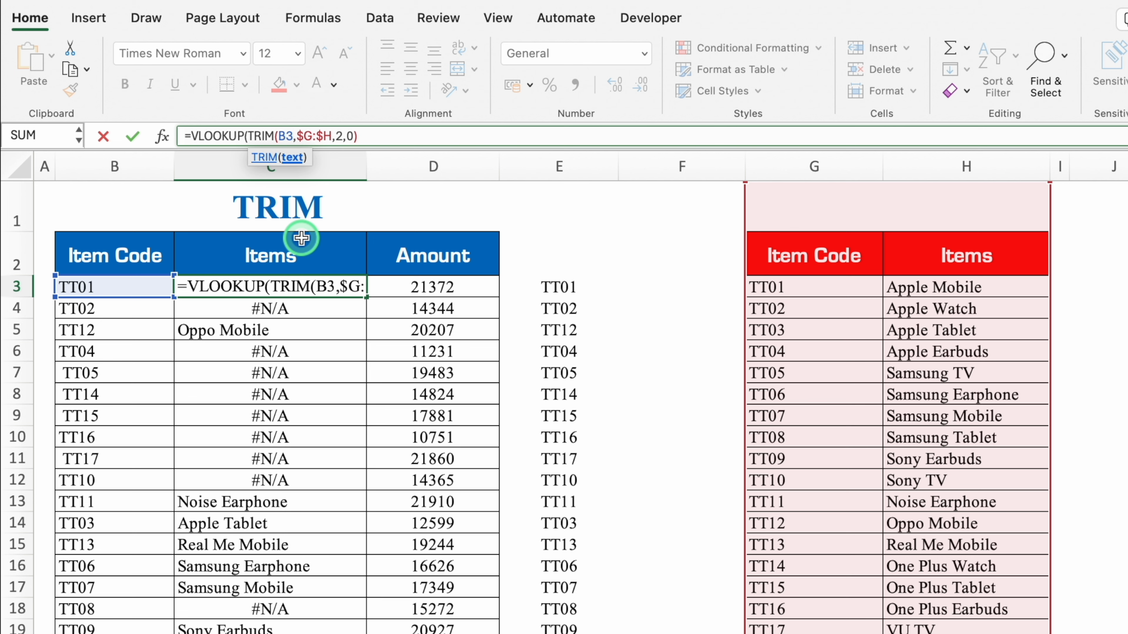
{"action": "type", "text": ")"}
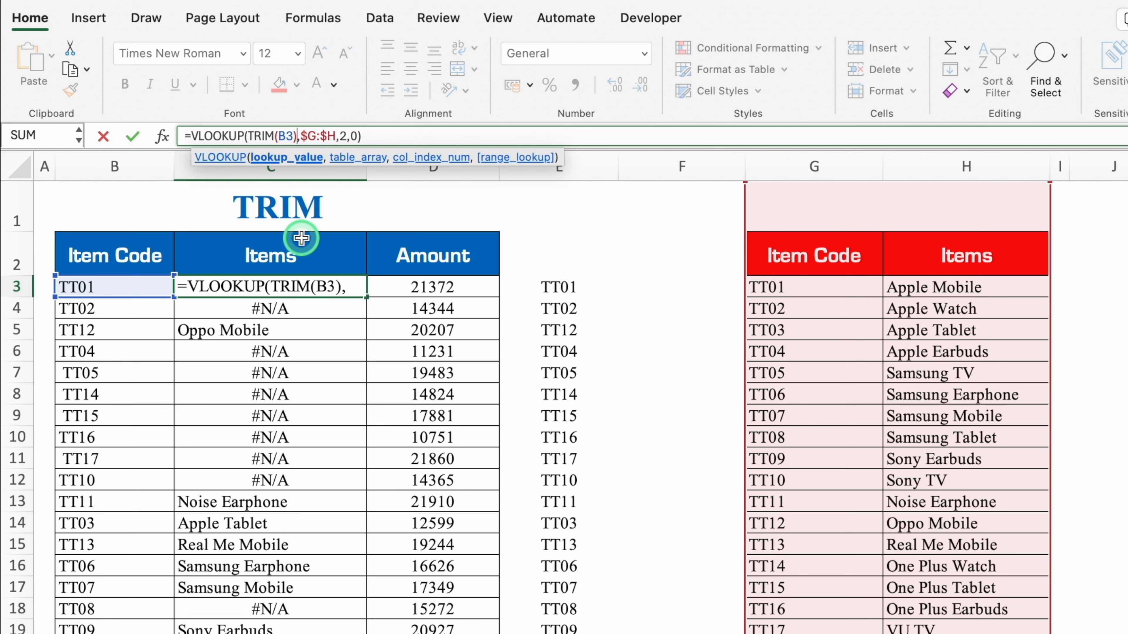
{"action": "key", "text": "Return"}
- Fill the combined VLOOKUP and TRIM formula from C3 down the Items column
{"action": "left_click", "coordinate": [319, 288]}
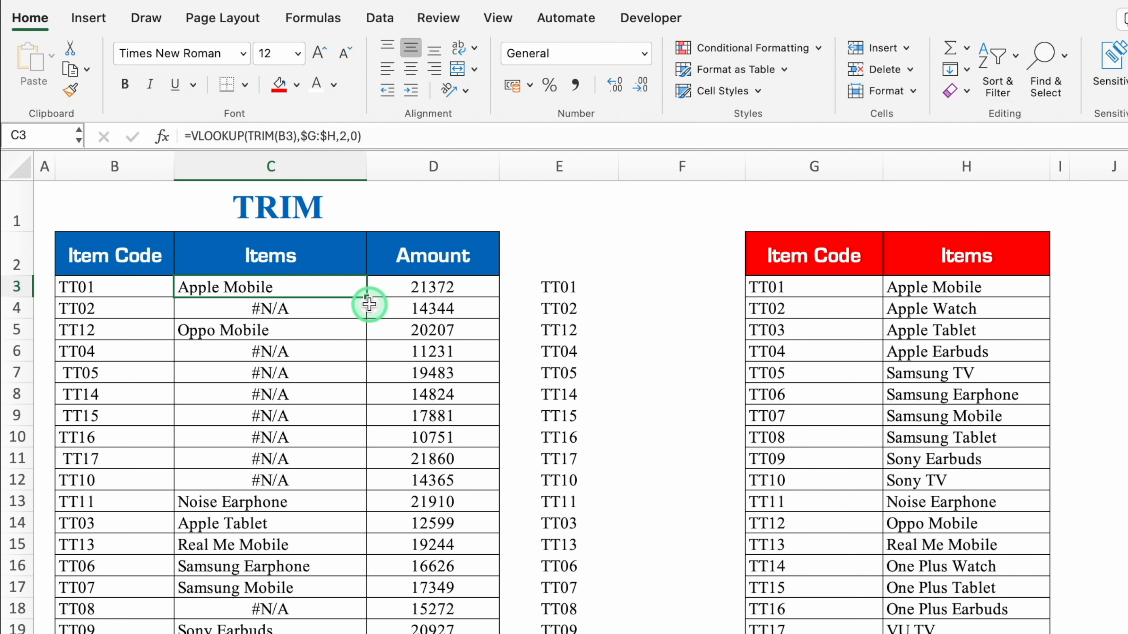
{"action": "double_click", "coordinate": [368, 298]}
{"action": "left_click", "coordinate": [659, 271]}
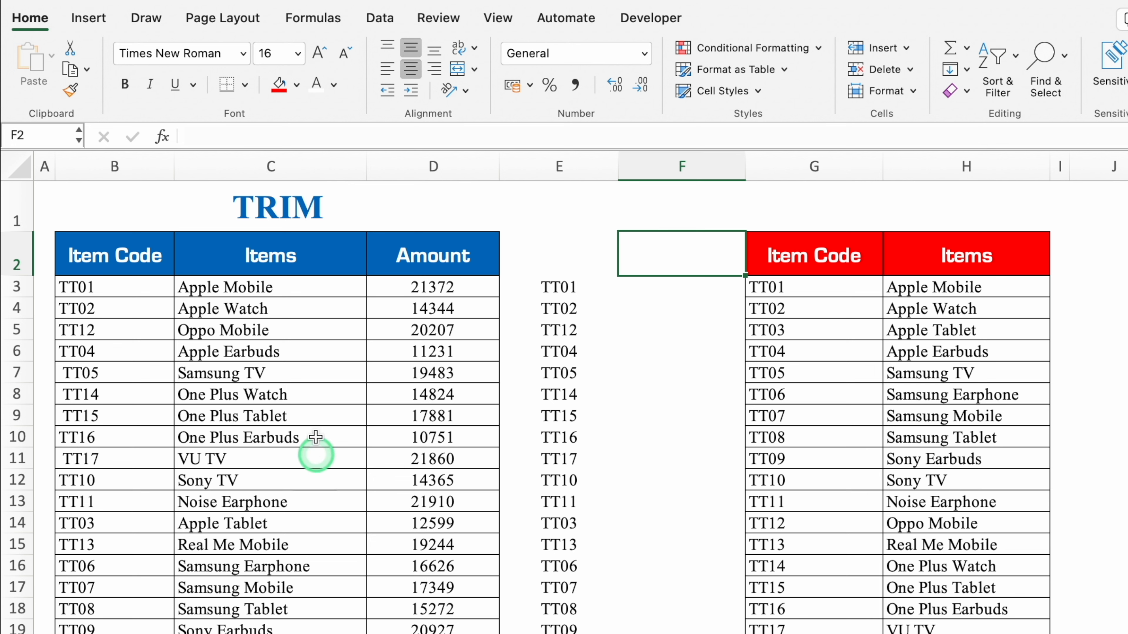
- Replace TRIM(B3) in the C3 formula with the trimmed code in E3, giving =VLOOKUP(E3,$G:$H,2,0)
{"action": "left_click", "coordinate": [304, 295]}
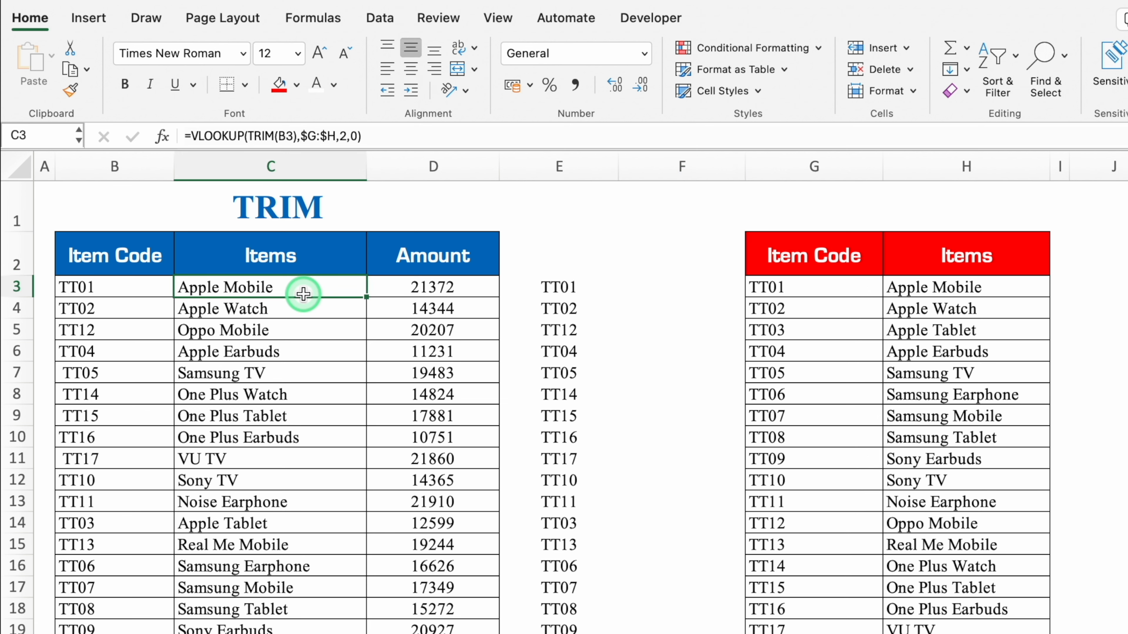
{"action": "left_click", "coordinate": [297, 135]}
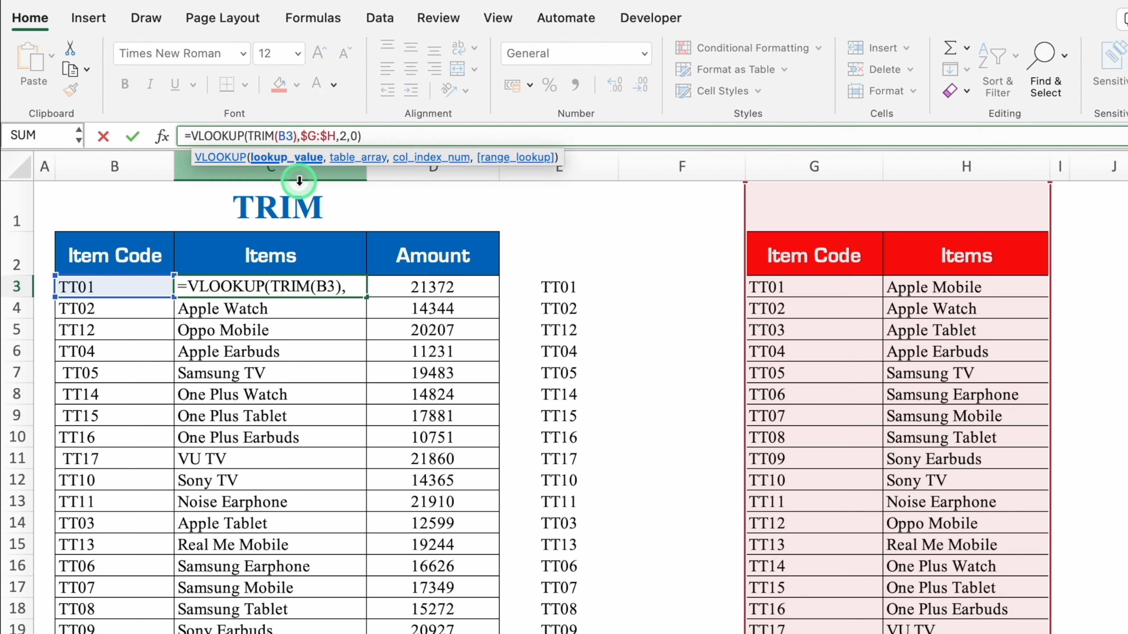
{"action": "key", "text": "BackSpace"}
{"action": "key", "text": "BackSpace"}
{"action": "key", "text": "BackSpace"}
{"action": "key", "text": "BackSpace"}
{"action": "key", "text": "BackSpace"}
{"action": "key", "text": "BackSpace"}
{"action": "key", "text": "BackSpace"}
{"action": "key", "text": "BackSpace"}
{"action": "left_click", "coordinate": [560, 287]}
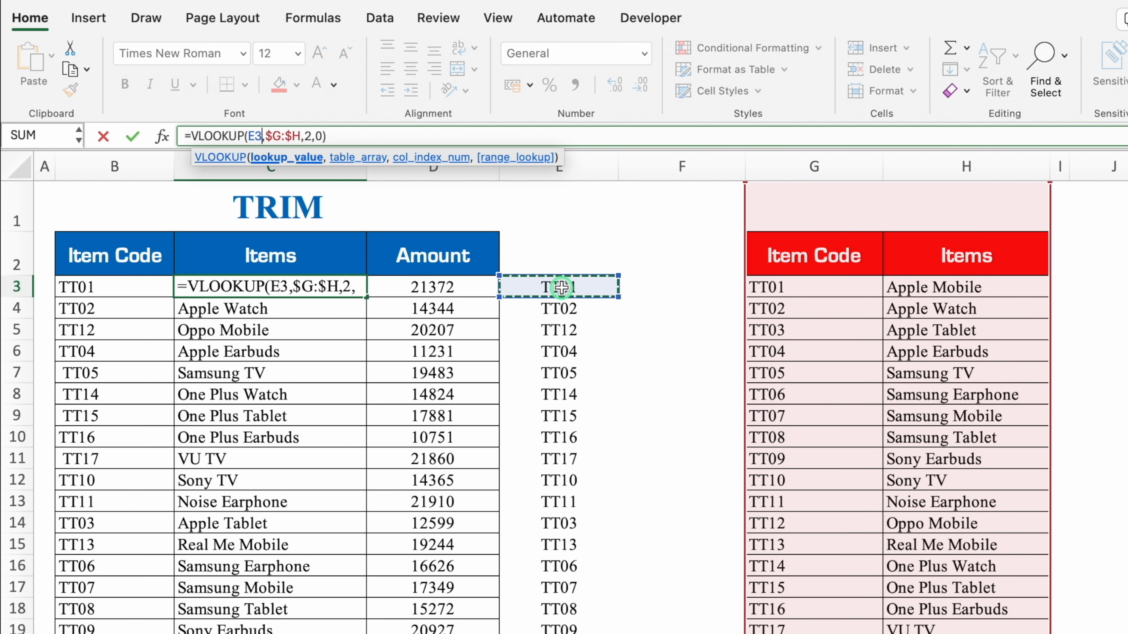
{"action": "key", "text": "Return"}
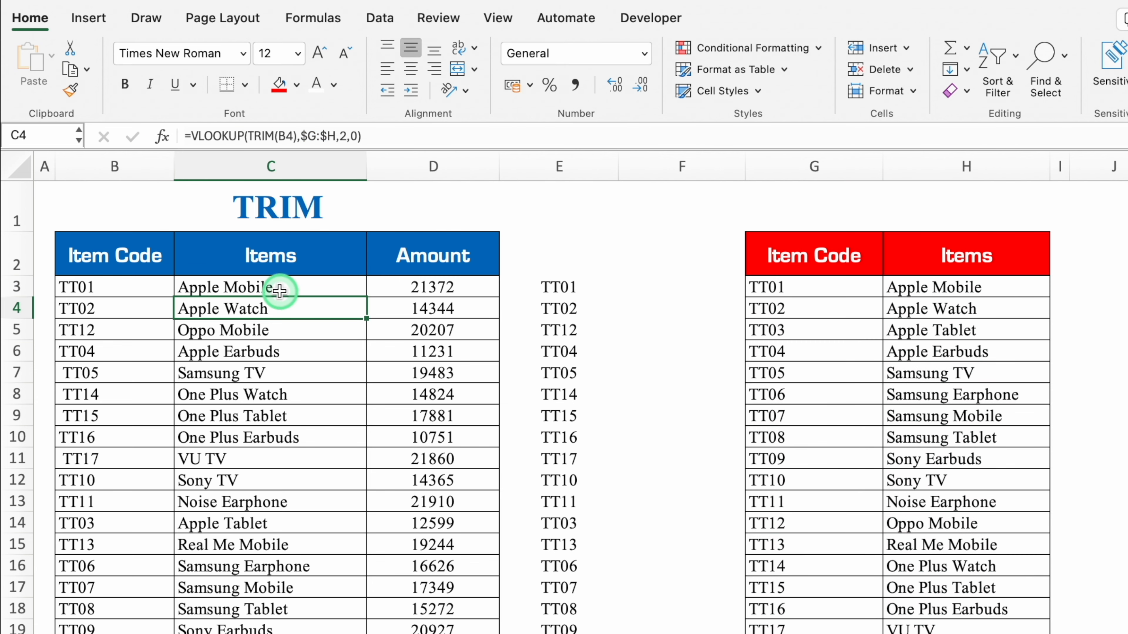
- Fill the C3 formula that looks up E3 down the Items column and reselect C3
{"action": "left_click", "coordinate": [302, 288]}
{"action": "double_click", "coordinate": [366, 297]}
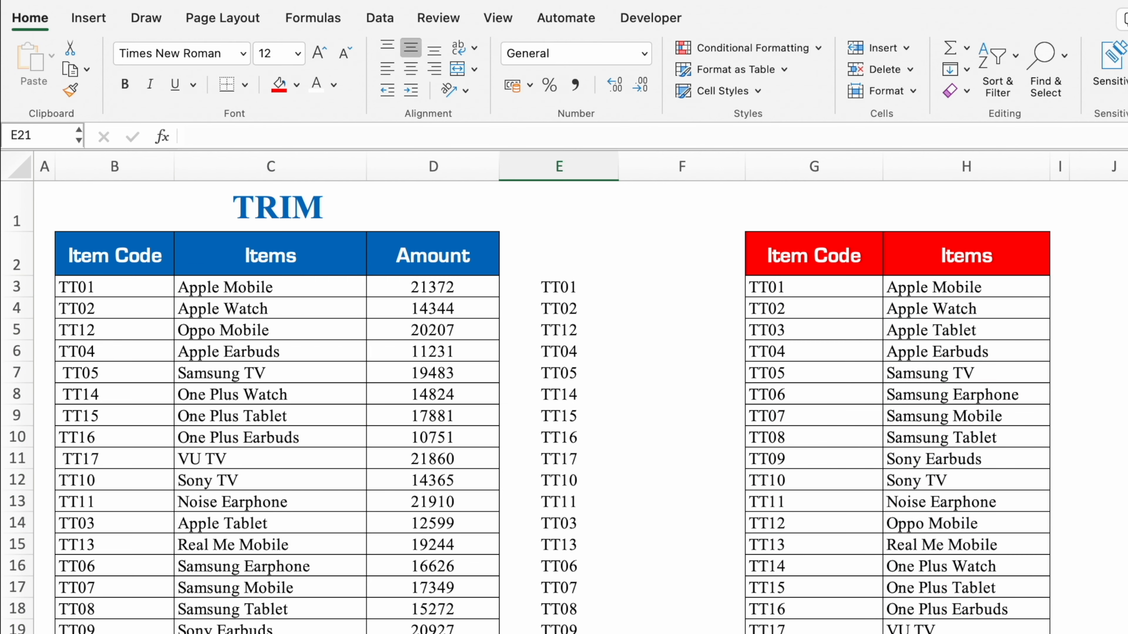
{"action": "left_click", "coordinate": [283, 292]}
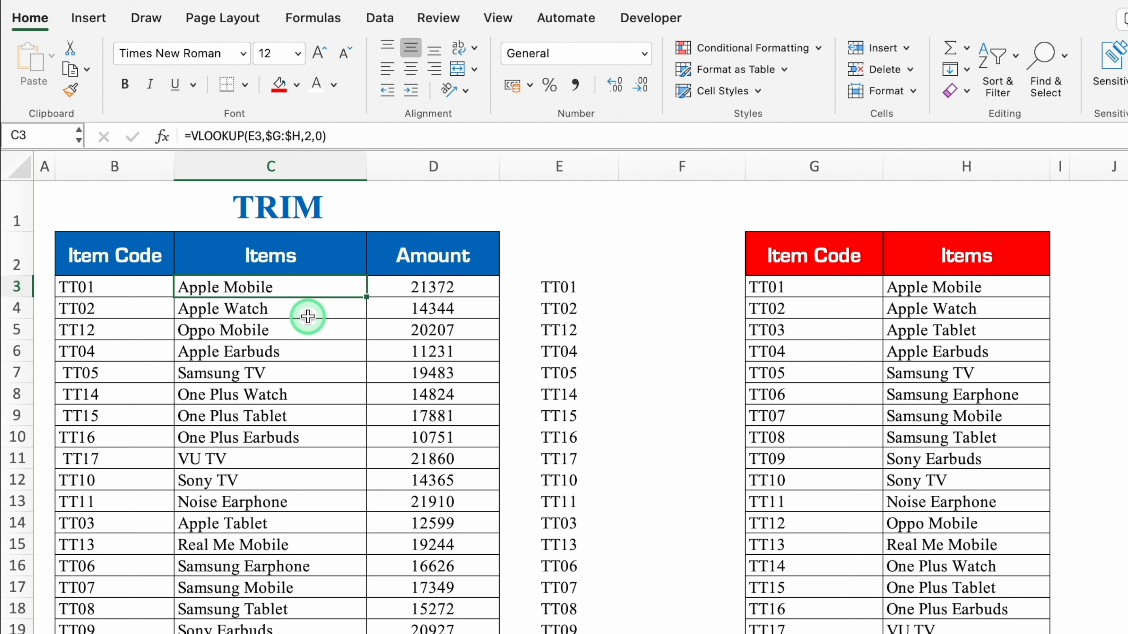